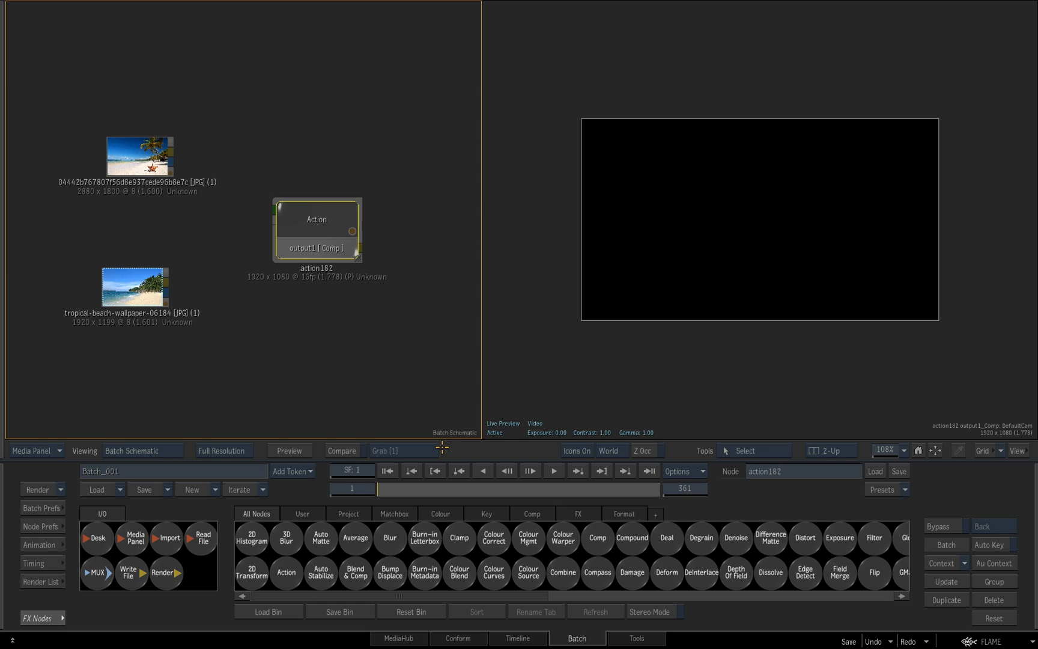
# Preview the palm-and-starfish beach clip beside the unconnected Action node in the batch schematic
pyautogui.moveTo(316, 224)
pyautogui.mouseDown()
pyautogui.moveTo(334, 231)
pyautogui.moveTo(322, 222)
pyautogui.mouseUp()
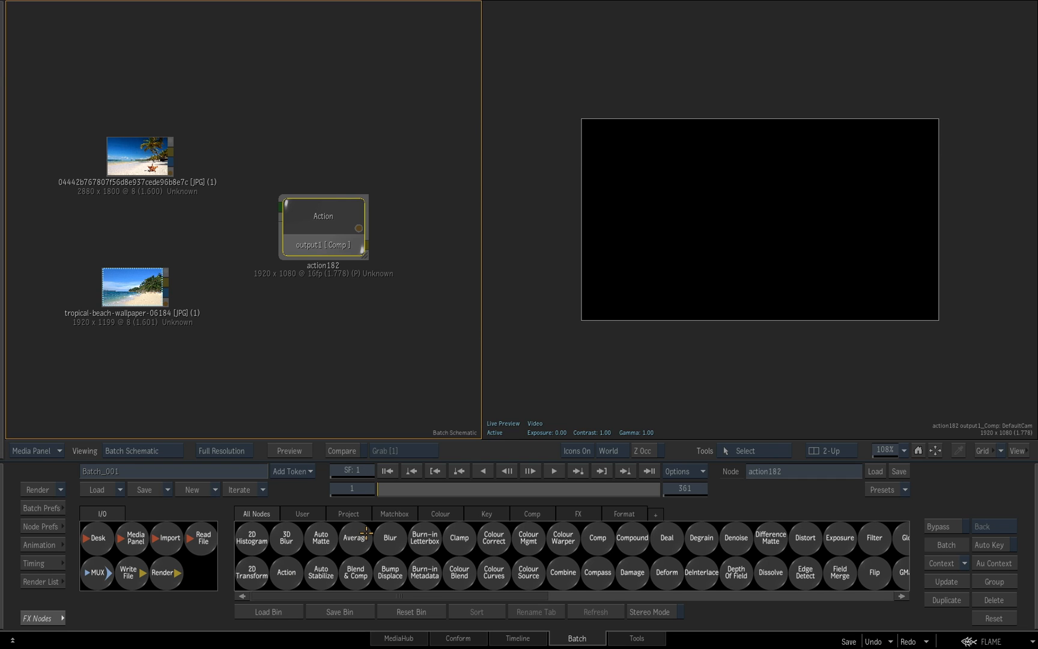
pyautogui.moveTo(330, 213); pyautogui.dragTo(337, 211)
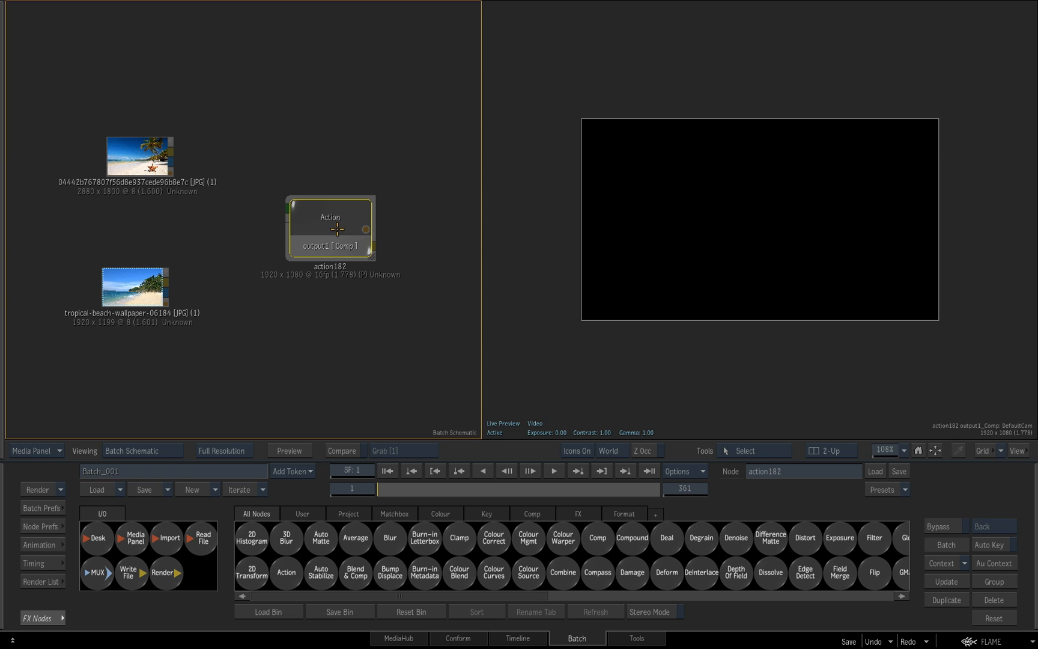
pyautogui.click(143, 157)
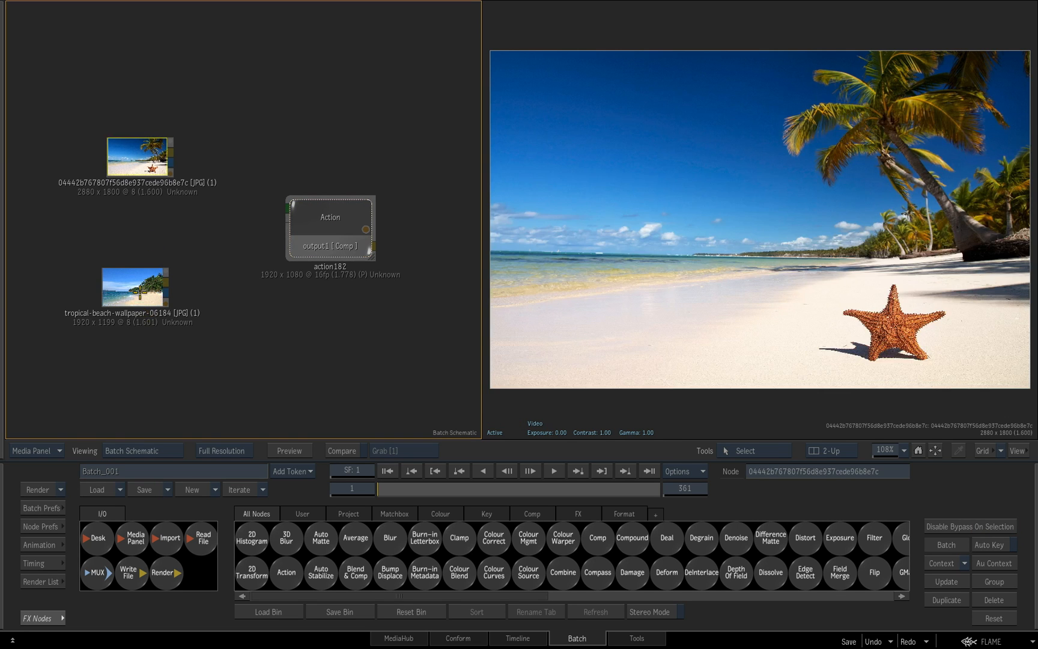
pyautogui.moveTo(140, 292); pyautogui.dragTo(138, 296)
pyautogui.click(142, 168)
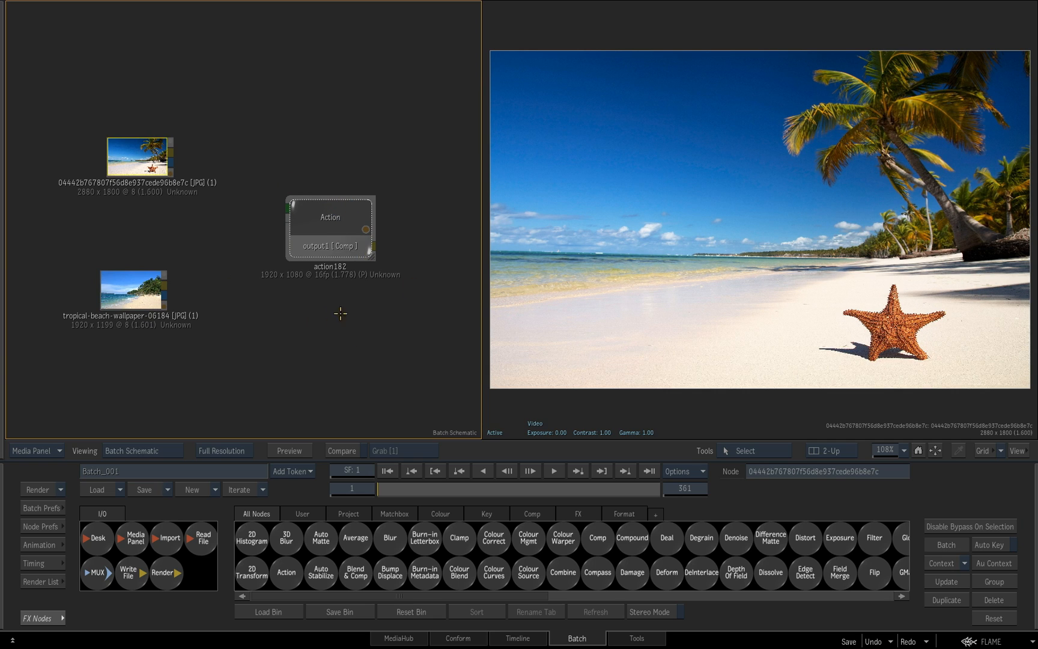
# Select the Action node and look through its Object, Node Bin and Media settings
pyautogui.click(330, 220)
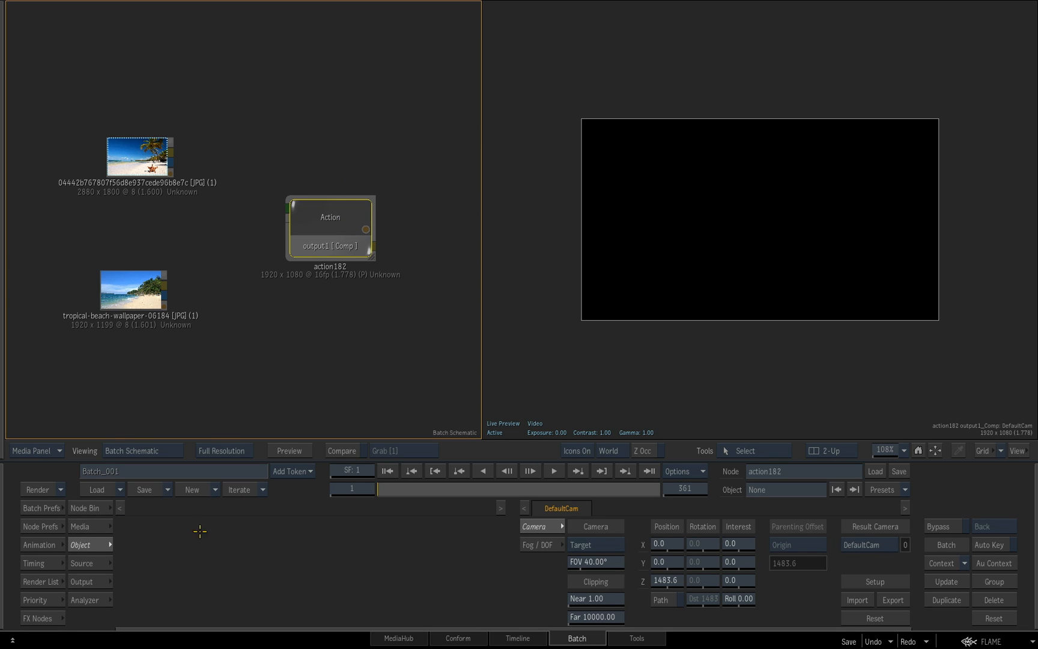
pyautogui.click(87, 508)
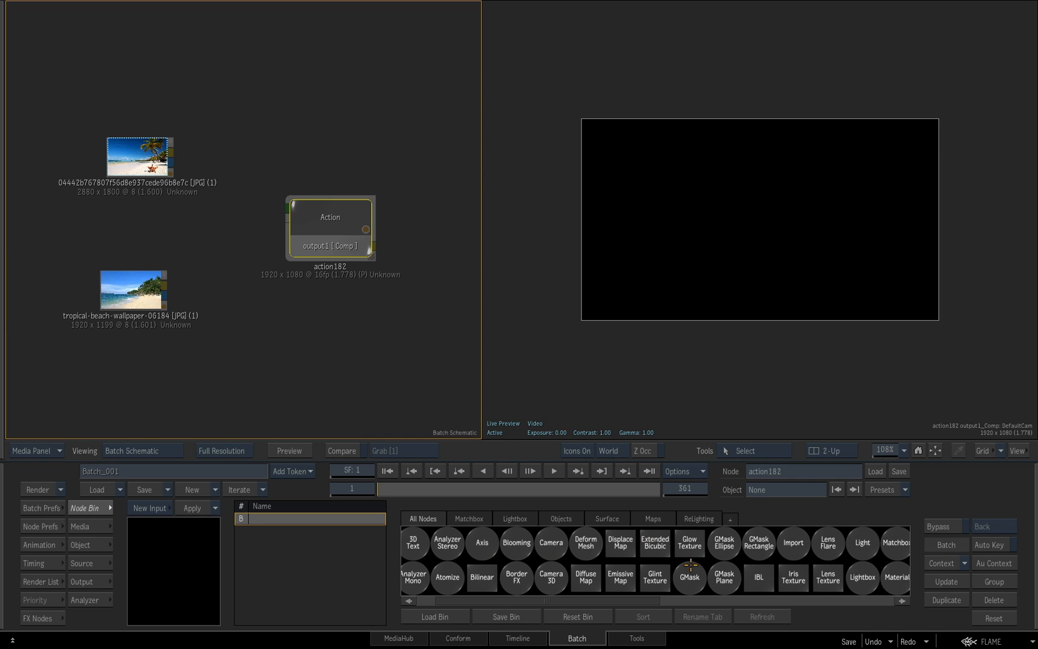
pyautogui.click(80, 528)
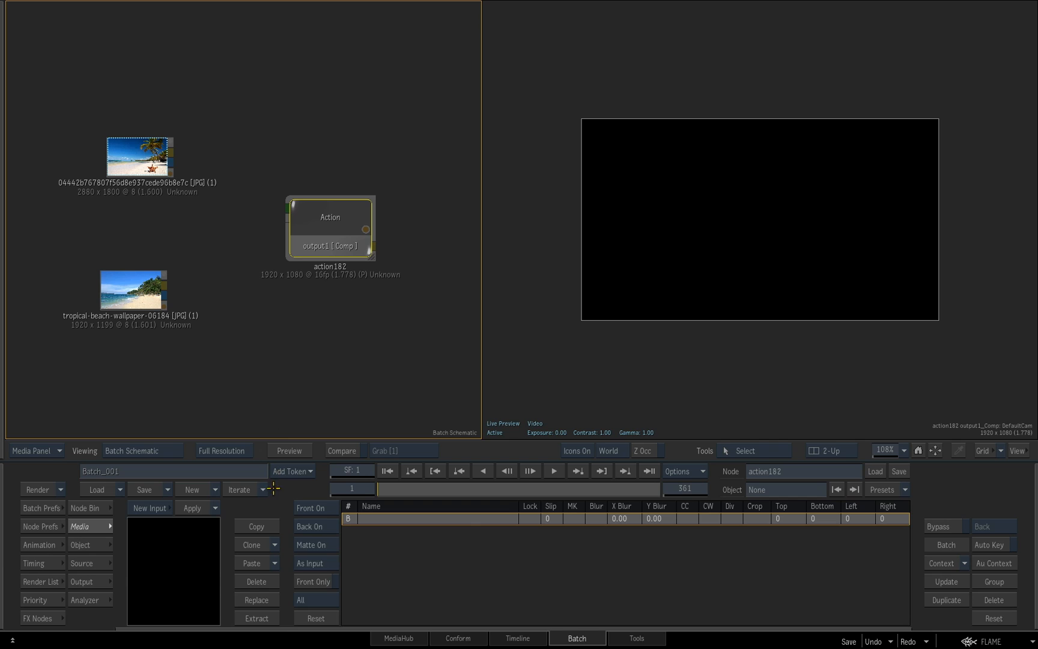
pyautogui.click(100, 545)
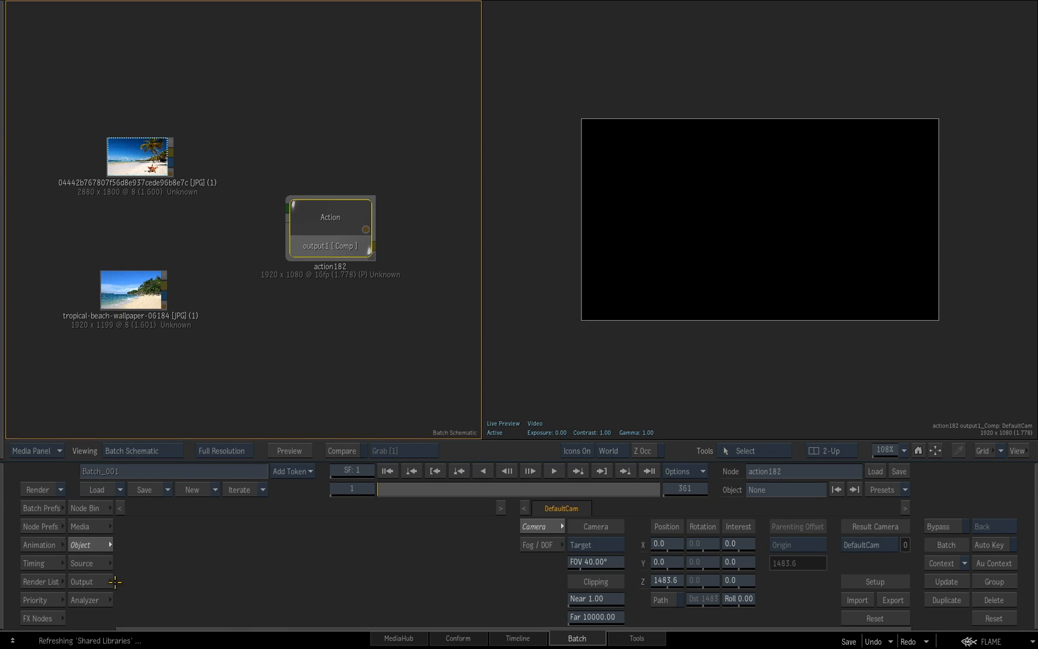
pyautogui.click(99, 511)
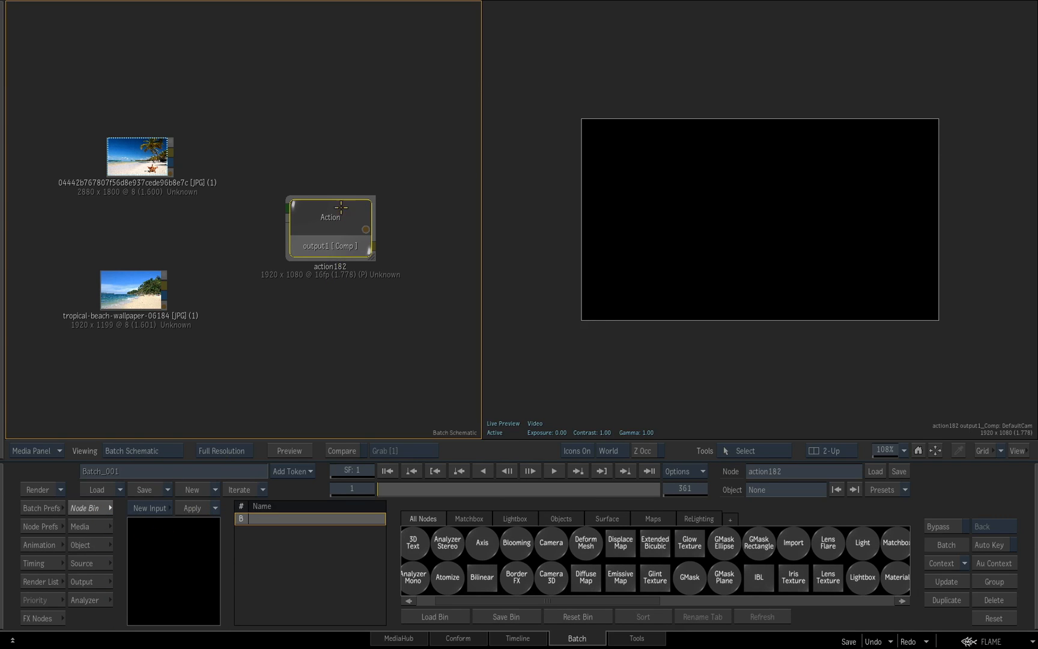
# Add a media input to the Action node, place it beside the palm-and-starfish clip and connect that clip to it
pyautogui.moveTo(341, 223); pyautogui.dragTo(340, 228)
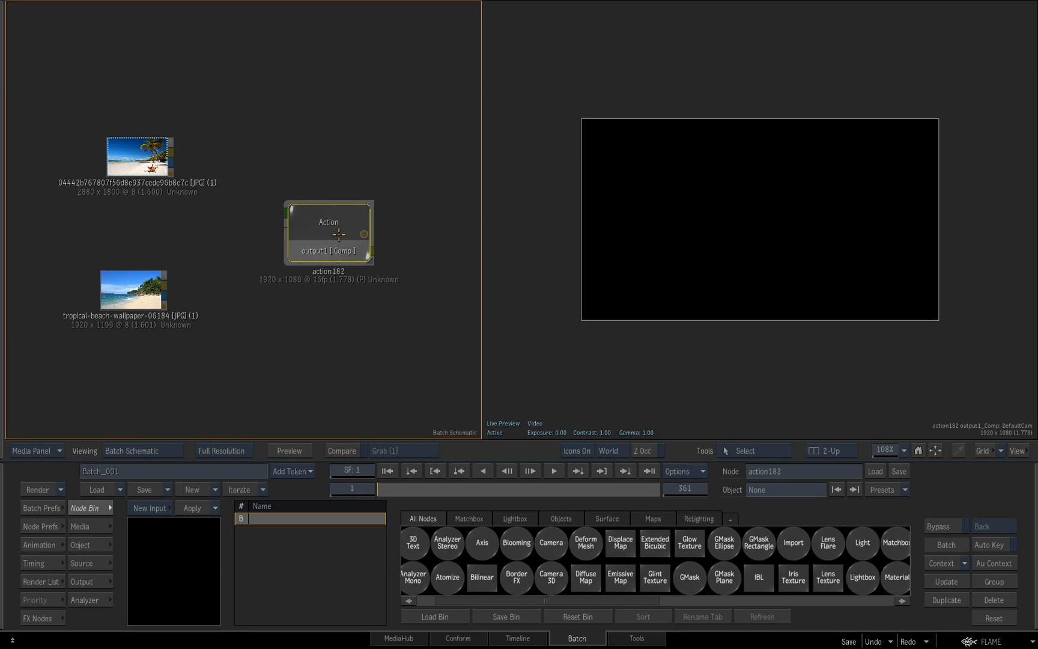
pyautogui.press('Tab')
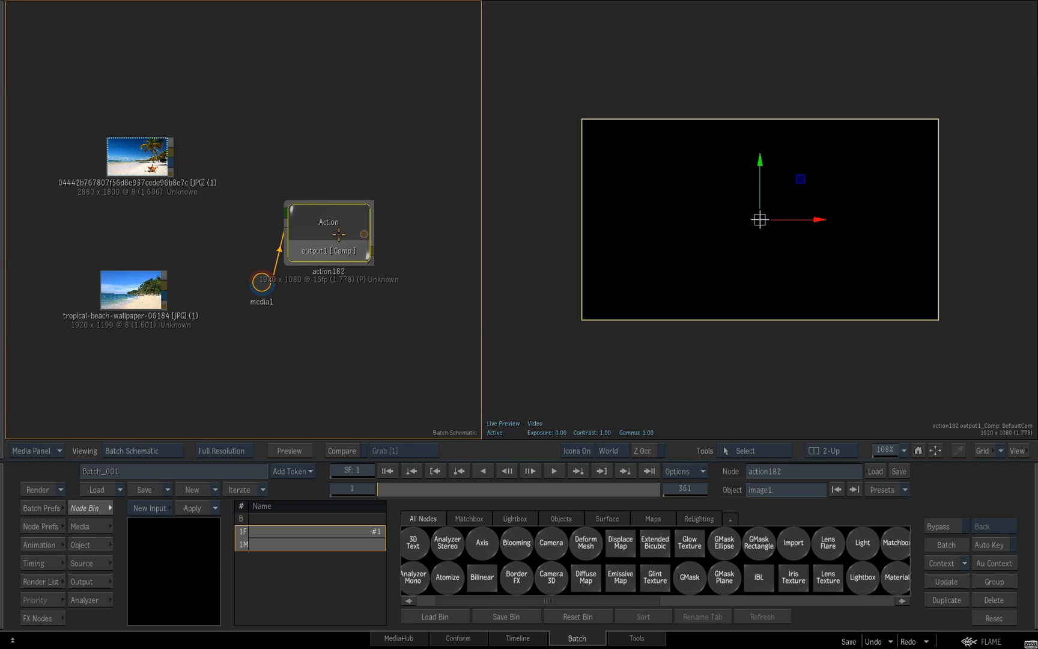
pyautogui.moveTo(262, 281); pyautogui.dragTo(241, 163)
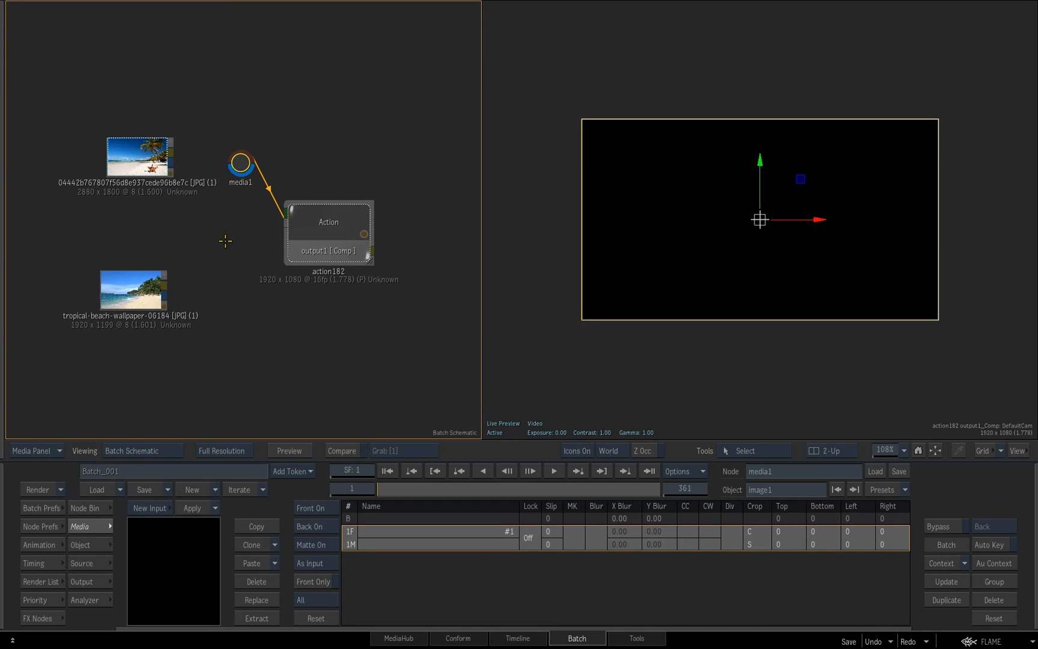
pyautogui.moveTo(170, 152); pyautogui.dragTo(241, 161)
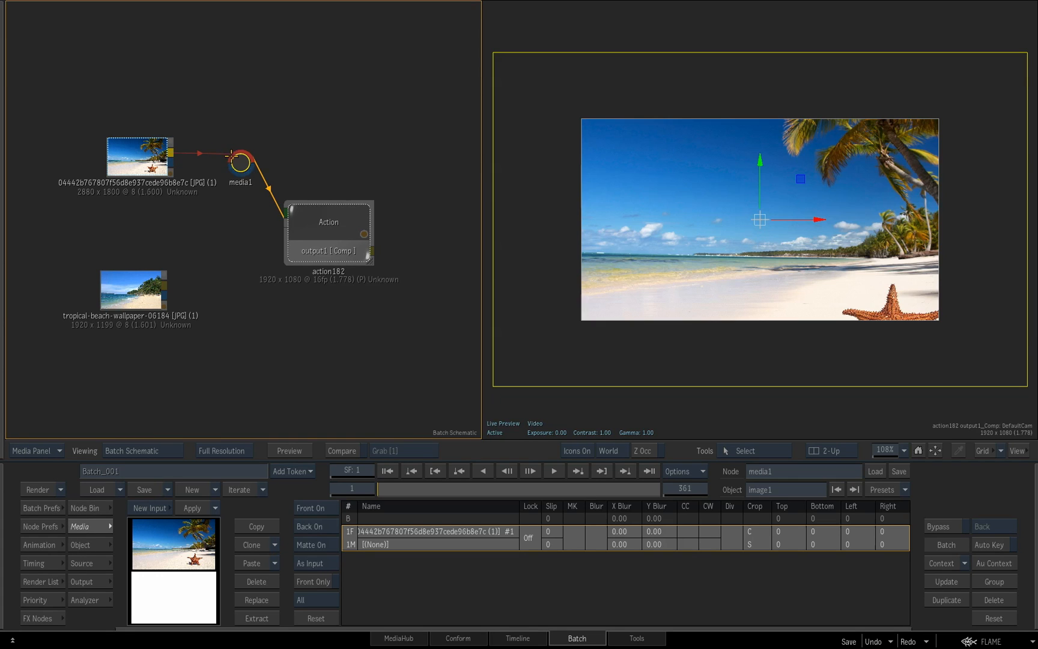
pyautogui.moveTo(793, 283); pyautogui.dragTo(759, 285)
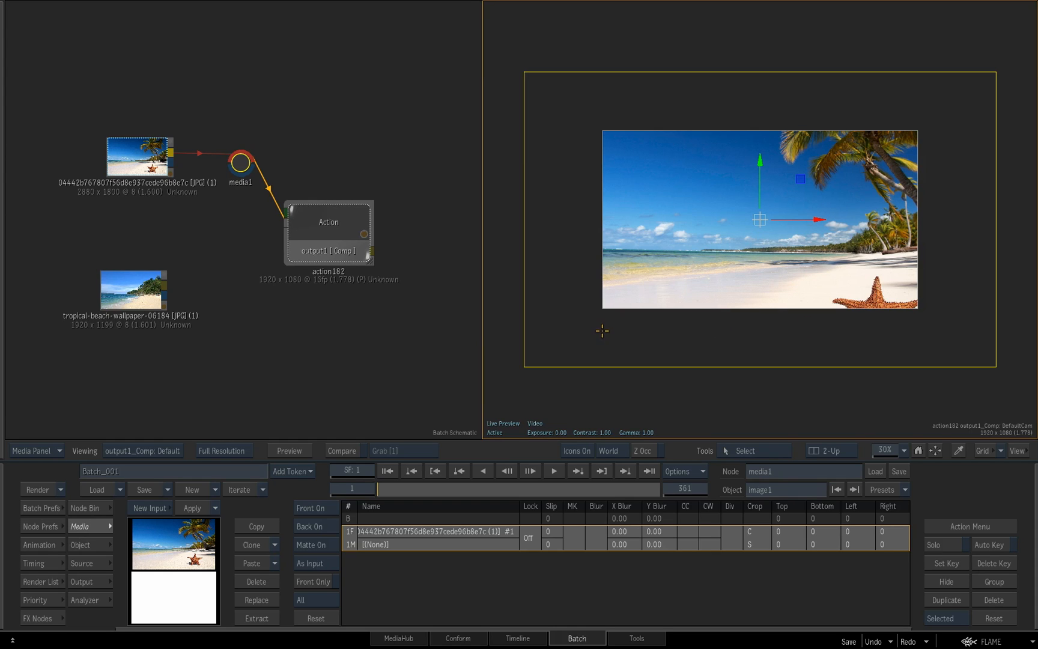
# Add a second media input to the Action node beside the tropical-beach-wallpaper-06184 clip and connect that clip to it
pyautogui.click(367, 207)
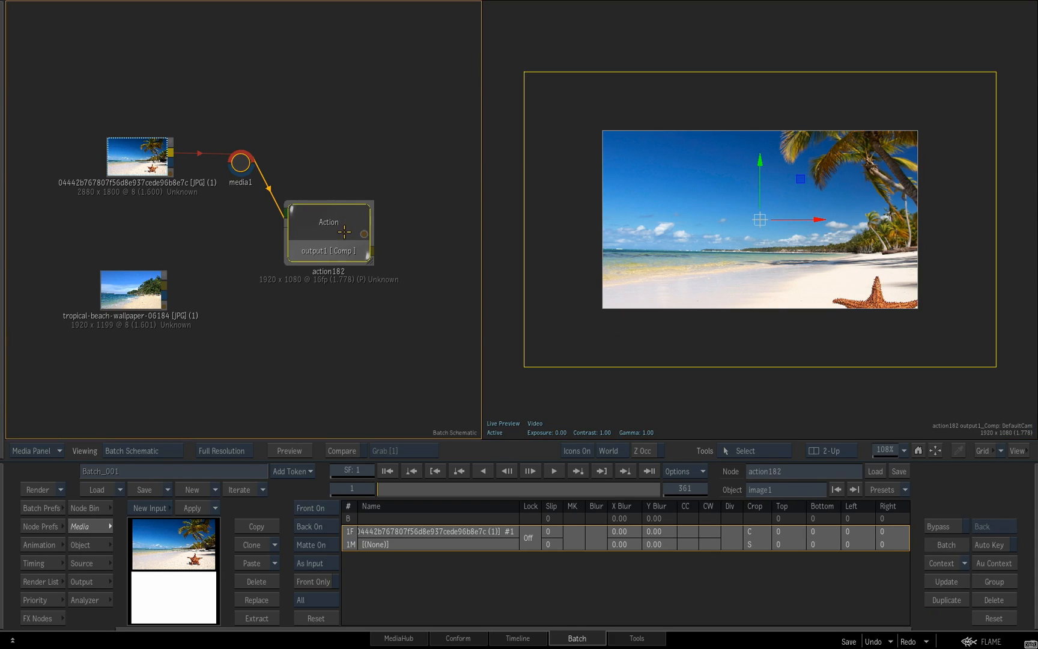
pyautogui.press('n')
pyautogui.moveTo(262, 272); pyautogui.dragTo(240, 288)
pyautogui.moveTo(330, 225); pyautogui.dragTo(344, 232)
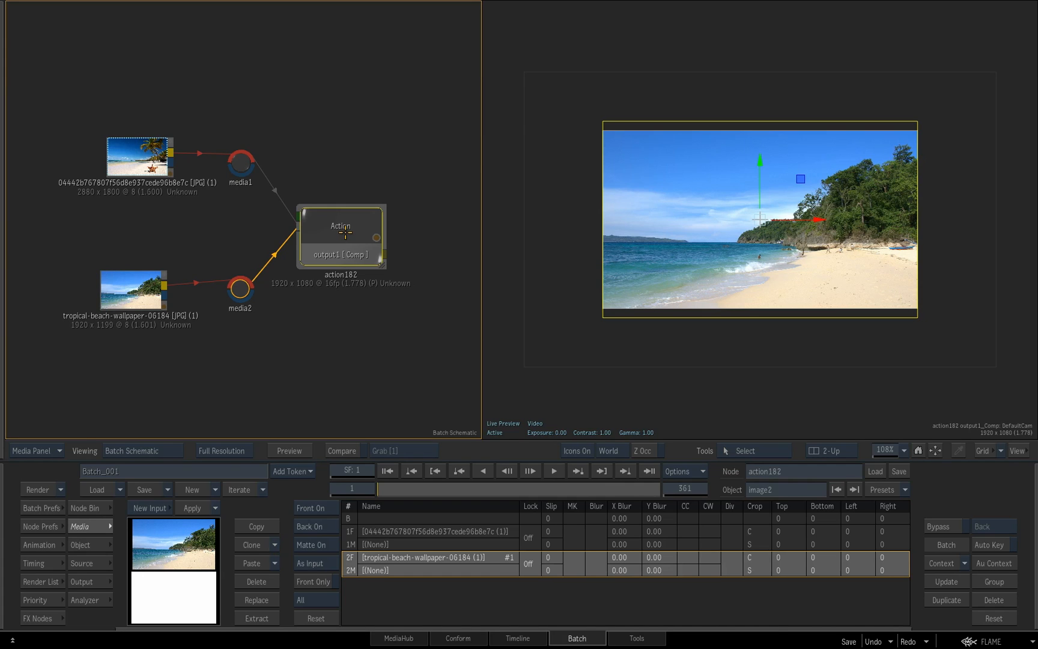
# Open the Action node's internal schematic and place the default camera node above and beside the two axis nodes
pyautogui.moveTo(413, 317)
pyautogui.mouseDown()
pyautogui.moveTo(375, 310)
pyautogui.moveTo(408, 304)
pyautogui.mouseUp()
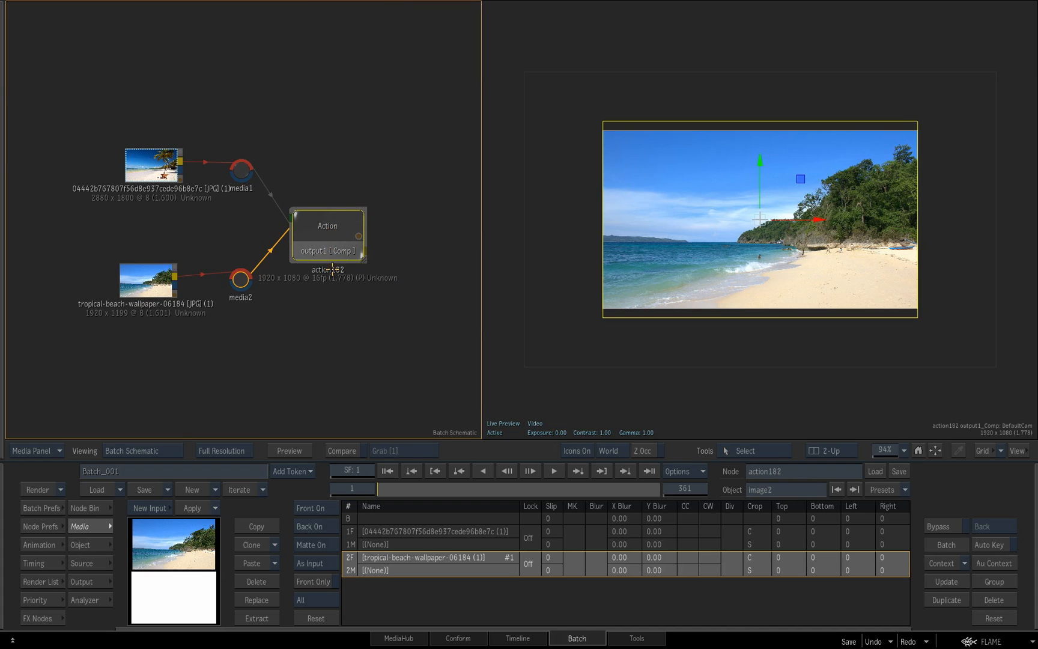
pyautogui.doubleClick(326, 247)
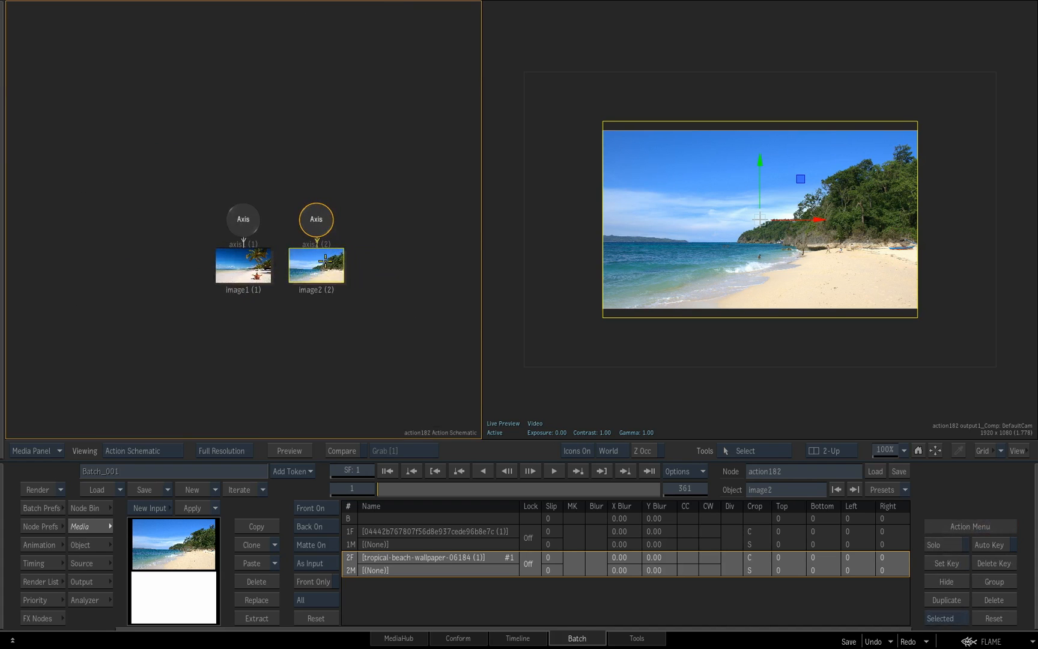
pyautogui.moveTo(265, 190); pyautogui.dragTo(243, 182)
pyautogui.moveTo(28, 112); pyautogui.dragTo(178, 172)
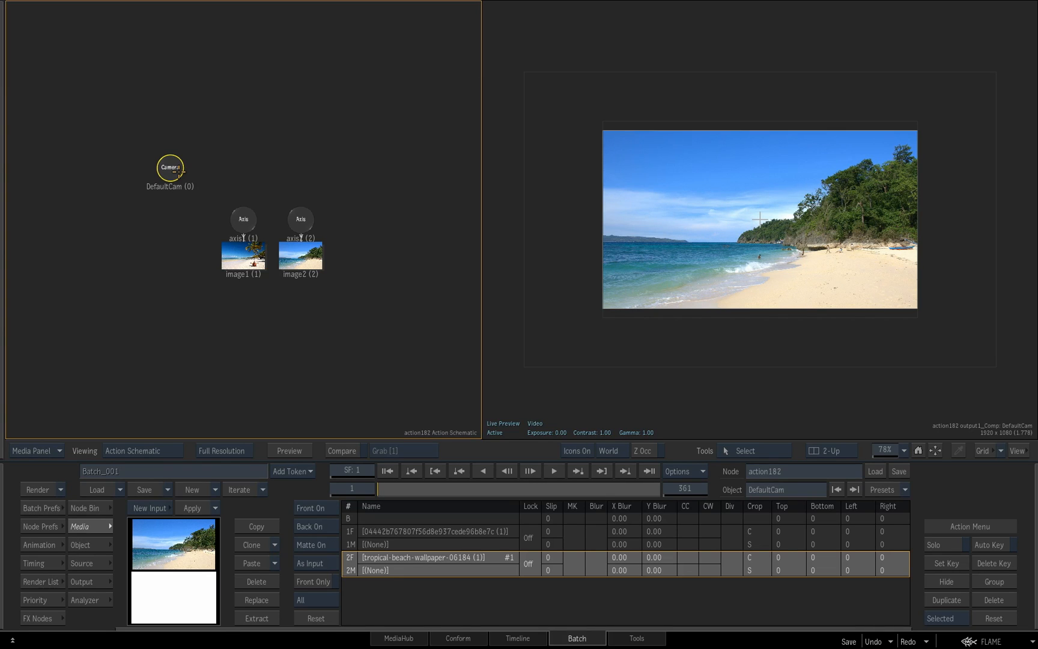
pyautogui.moveTo(366, 301); pyautogui.dragTo(344, 322)
pyautogui.click(756, 401)
pyautogui.moveTo(757, 404); pyautogui.dragTo(781, 392)
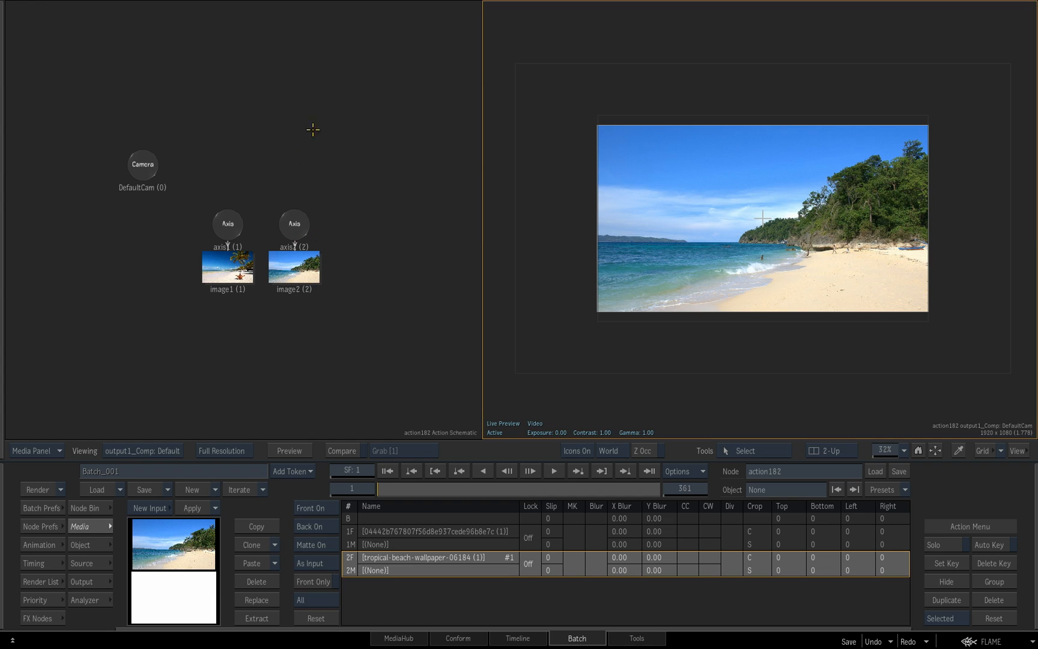
# Hide the image2 layer to compare it with image1 beneath, and show it again
pyautogui.click(294, 225)
pyautogui.click(225, 227)
pyautogui.click(225, 257)
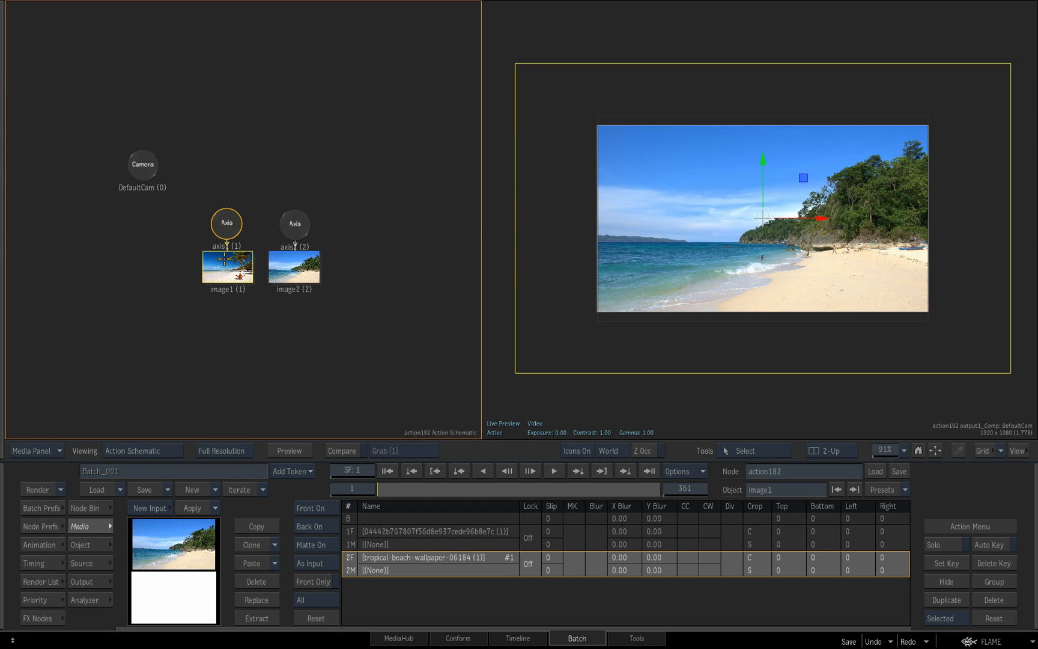
pyautogui.rightClick(299, 271)
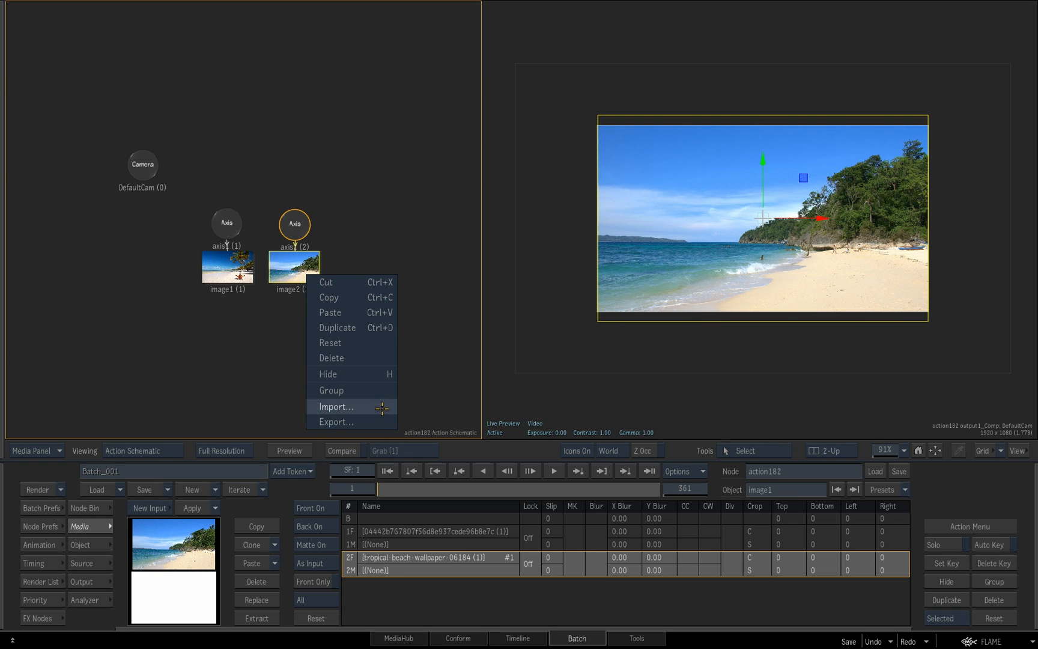
pyautogui.click(377, 374)
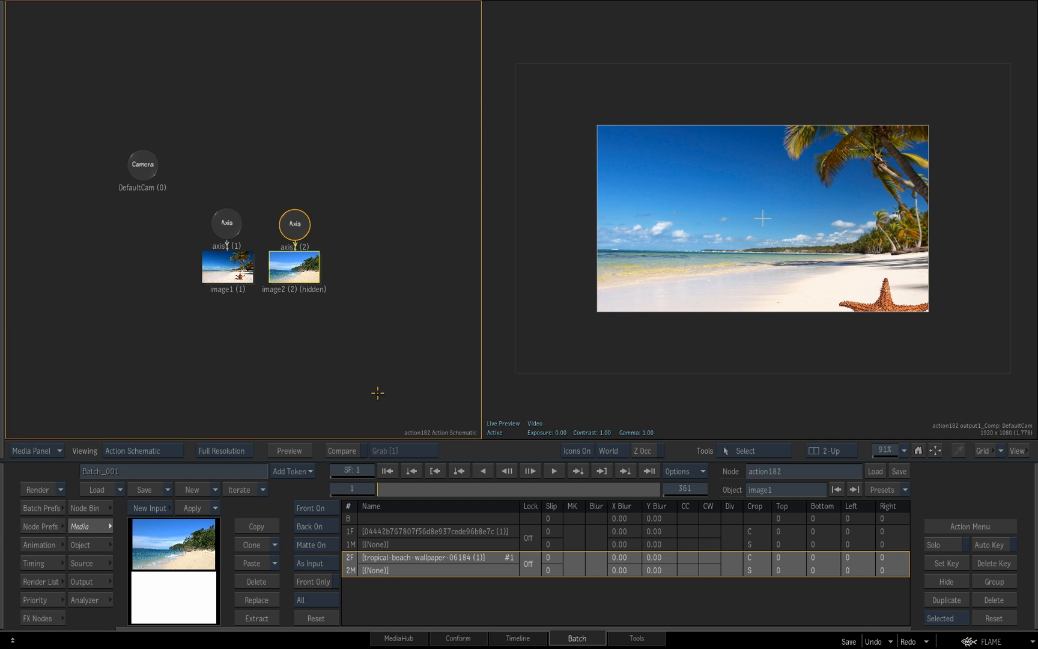
pyautogui.rightClick(307, 268)
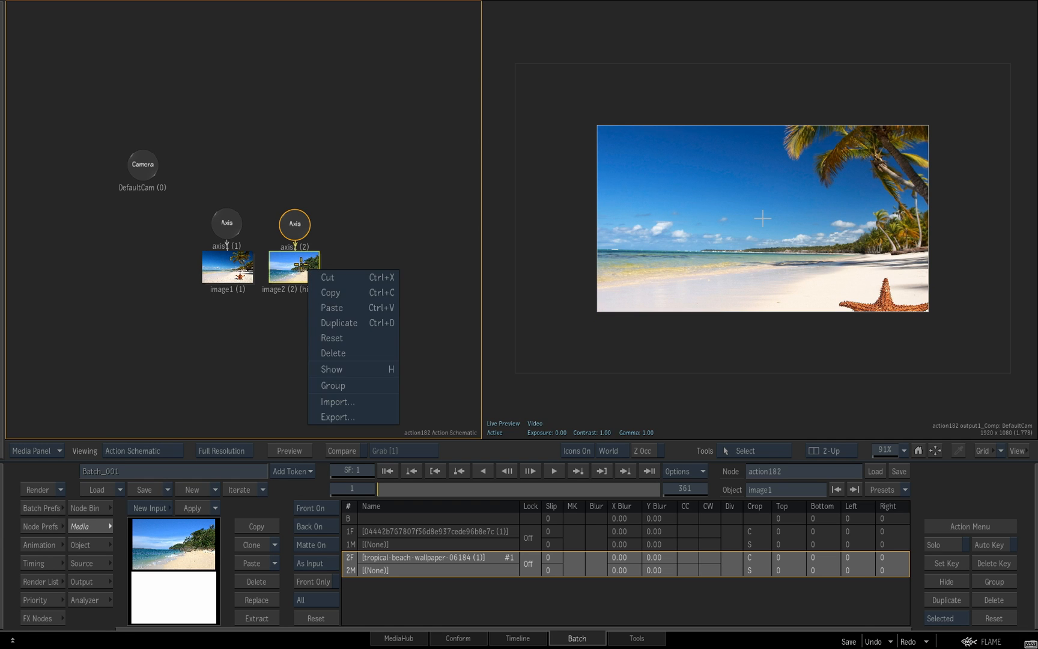
pyautogui.click(354, 372)
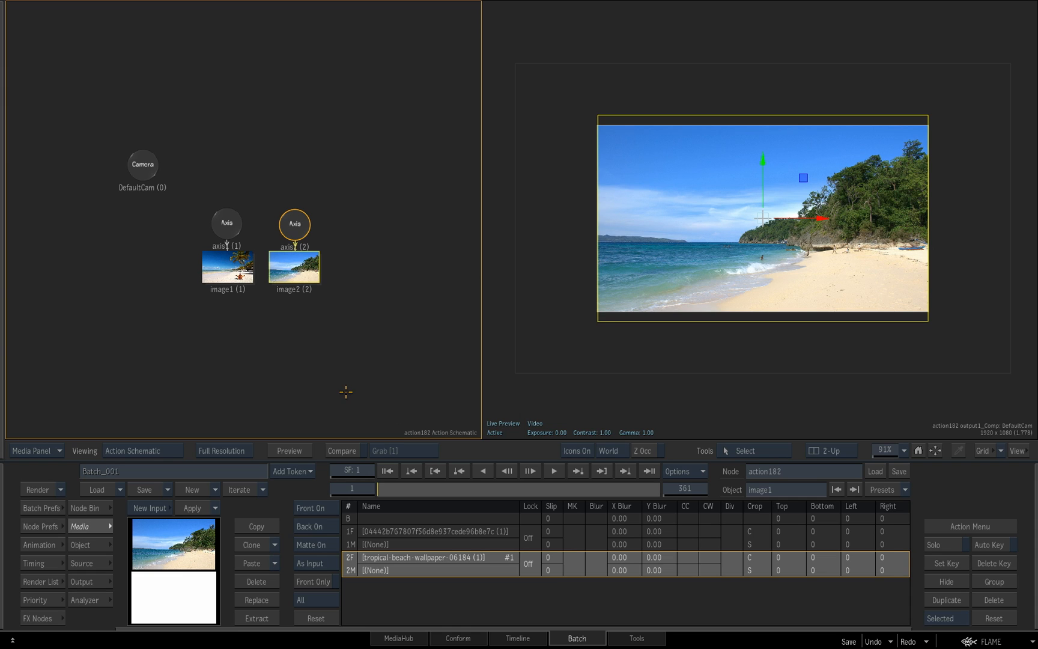
# Switch the composite result view to the Action Working 3D view and reset its zoom to 100%
pyautogui.click(766, 393)
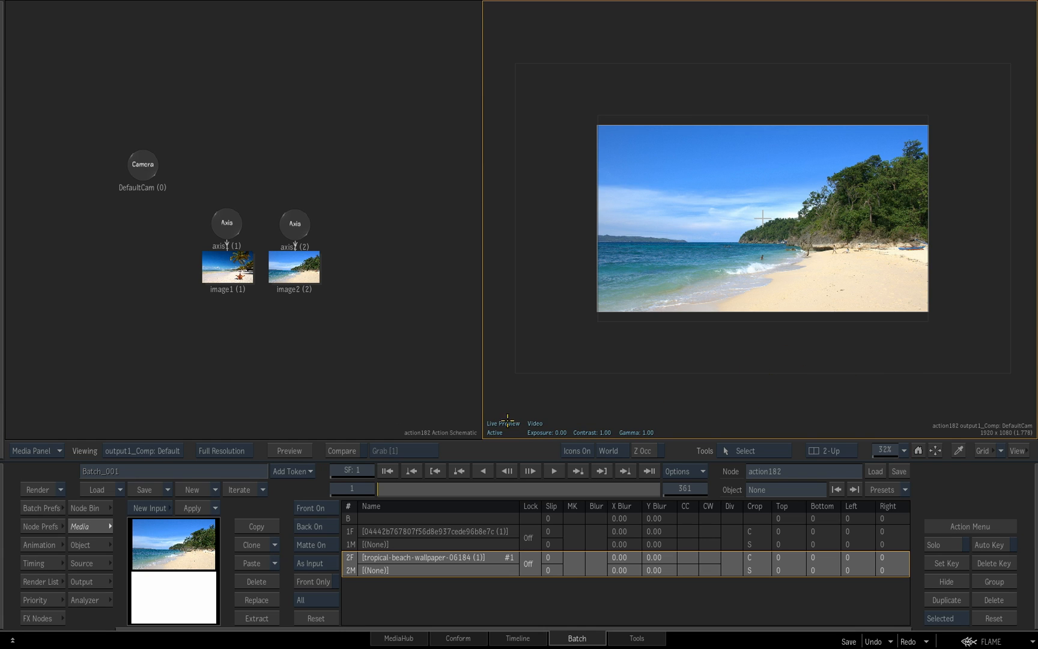
pyautogui.click(165, 450)
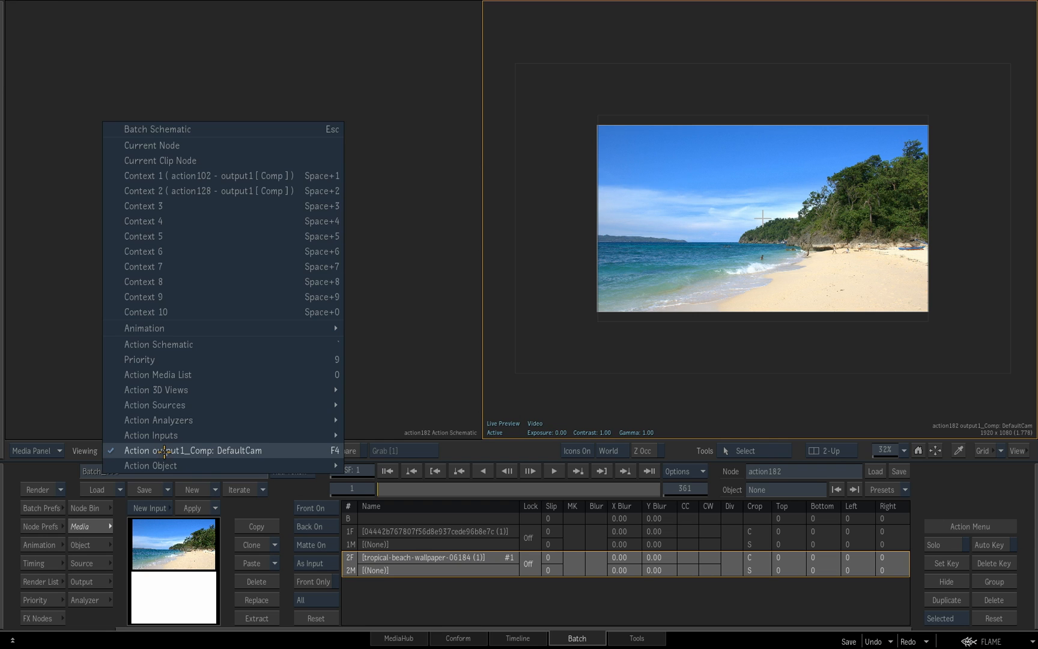
pyautogui.moveTo(192, 462)
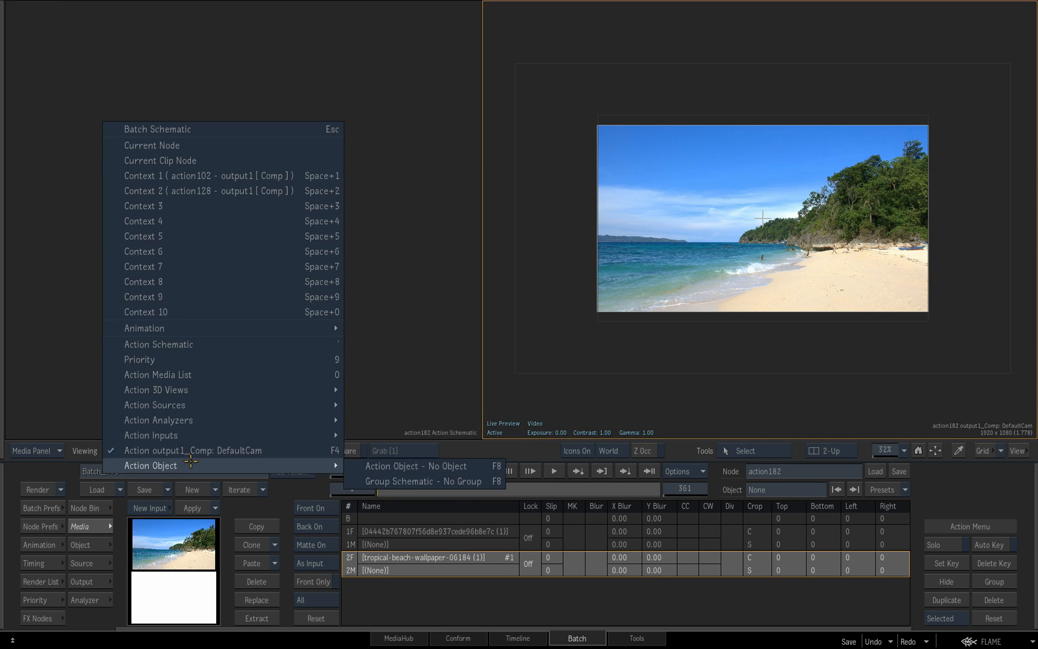
pyautogui.moveTo(202, 390)
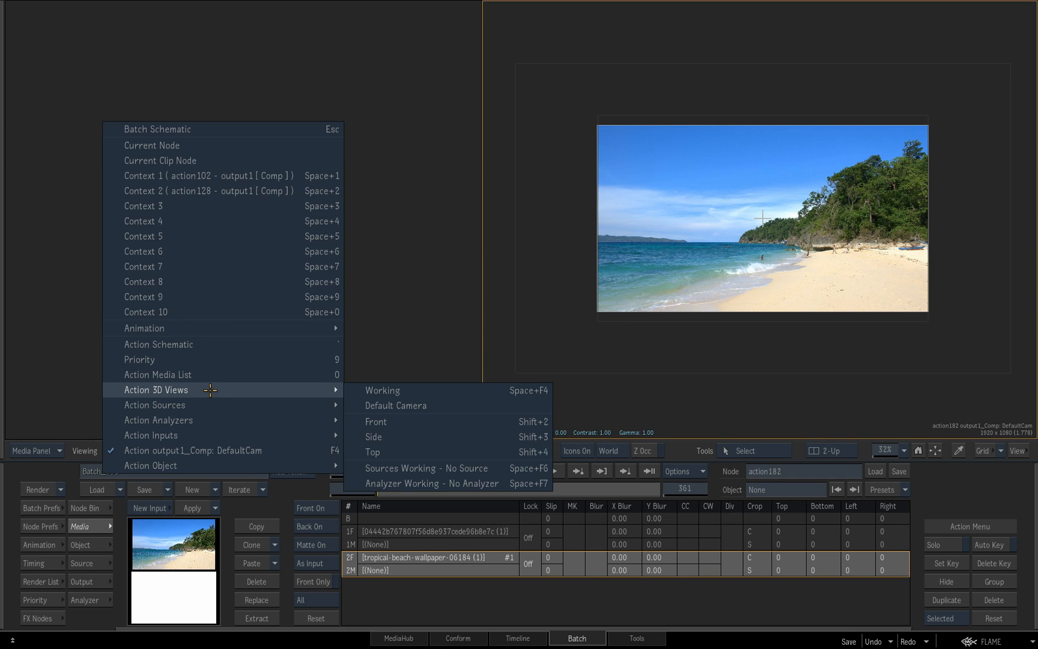
pyautogui.click(673, 394)
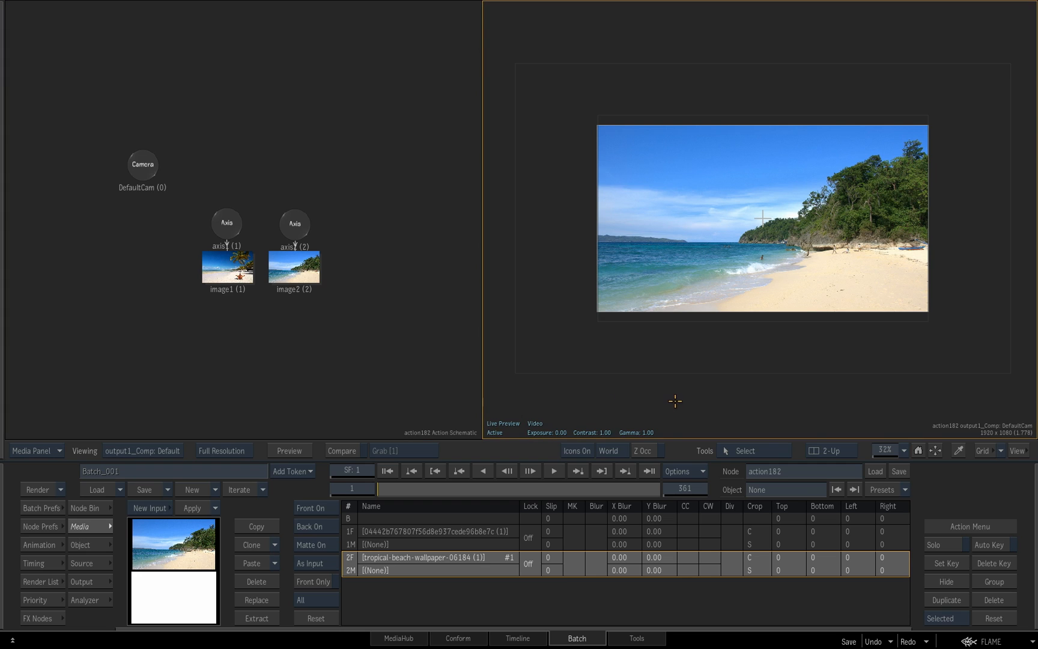
pyautogui.press('F8')
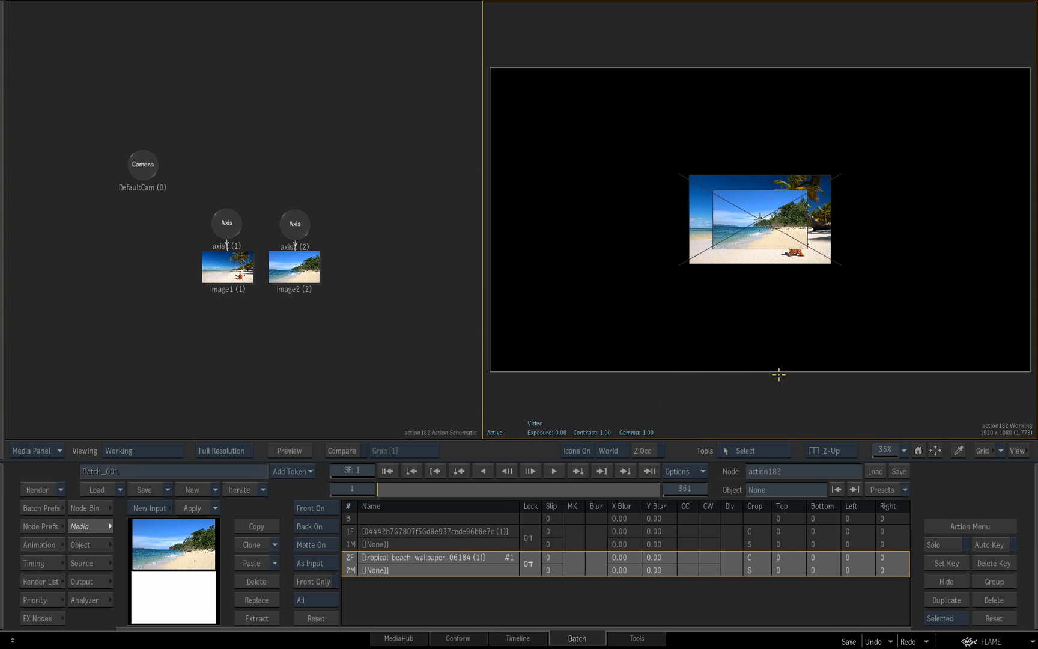
pyautogui.click(920, 452)
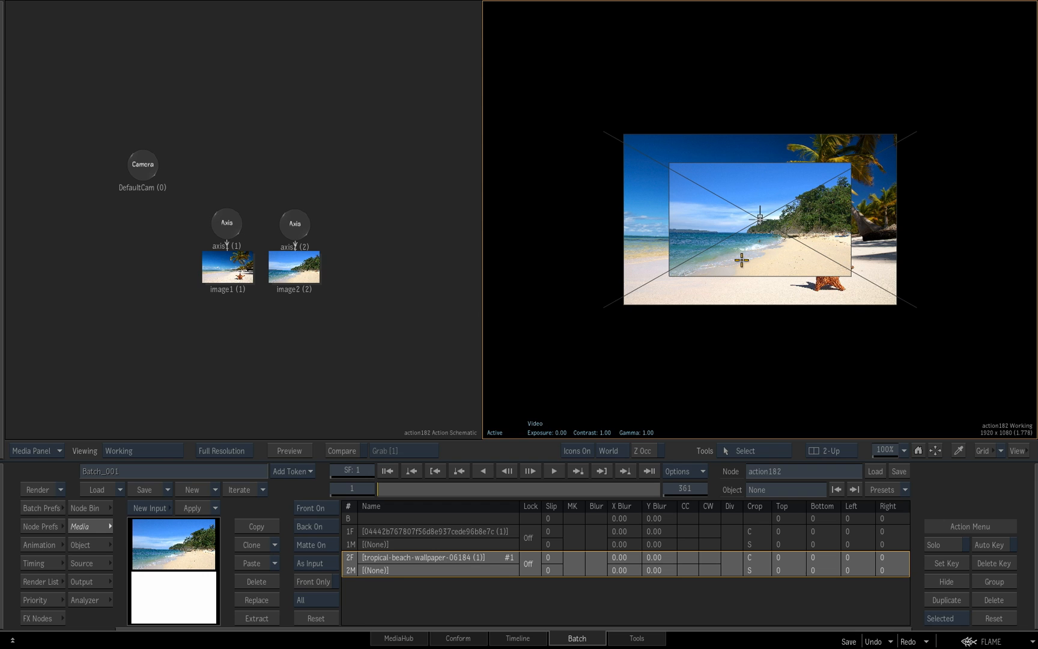
# Move image1's axis back along its depth direction, away from the camera and behind image2
pyautogui.moveTo(916, 340); pyautogui.dragTo(846, 363)
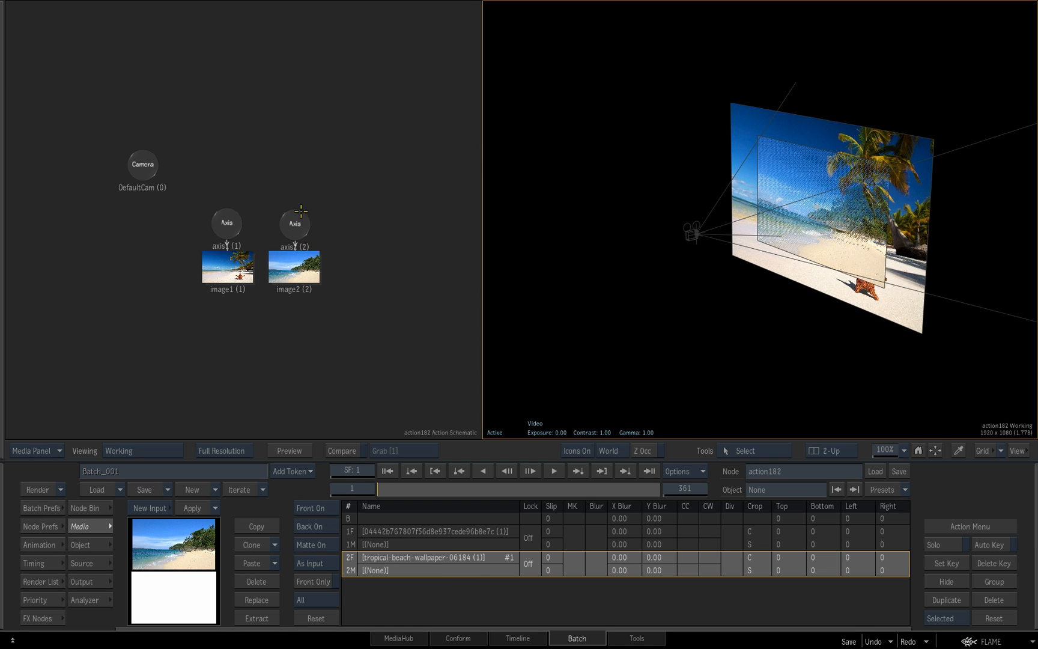
pyautogui.click(226, 223)
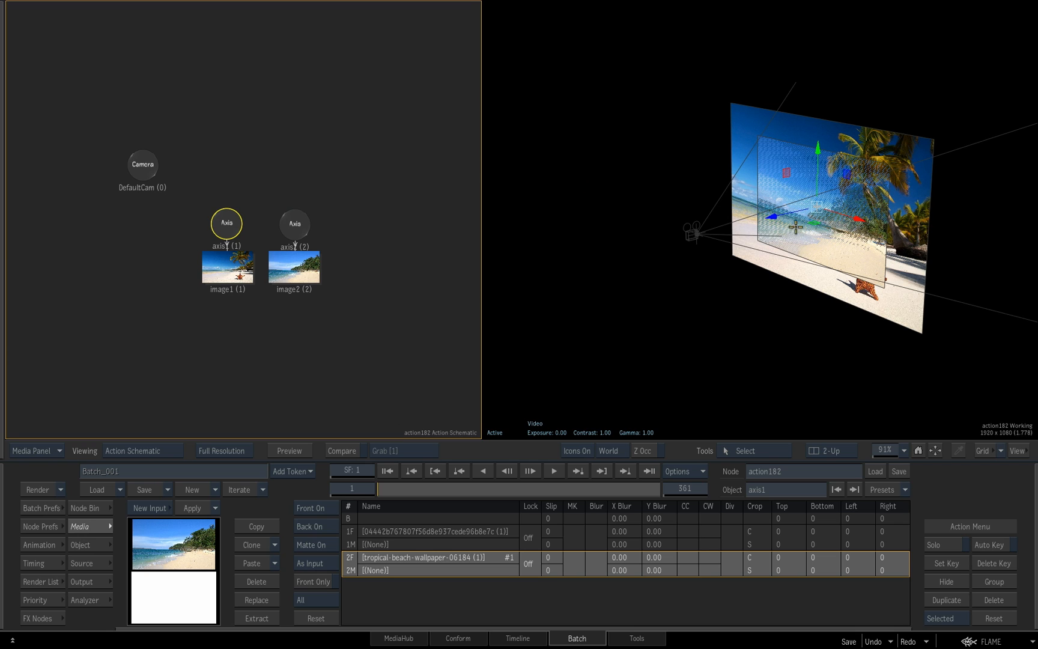
pyautogui.moveTo(779, 216); pyautogui.dragTo(844, 198)
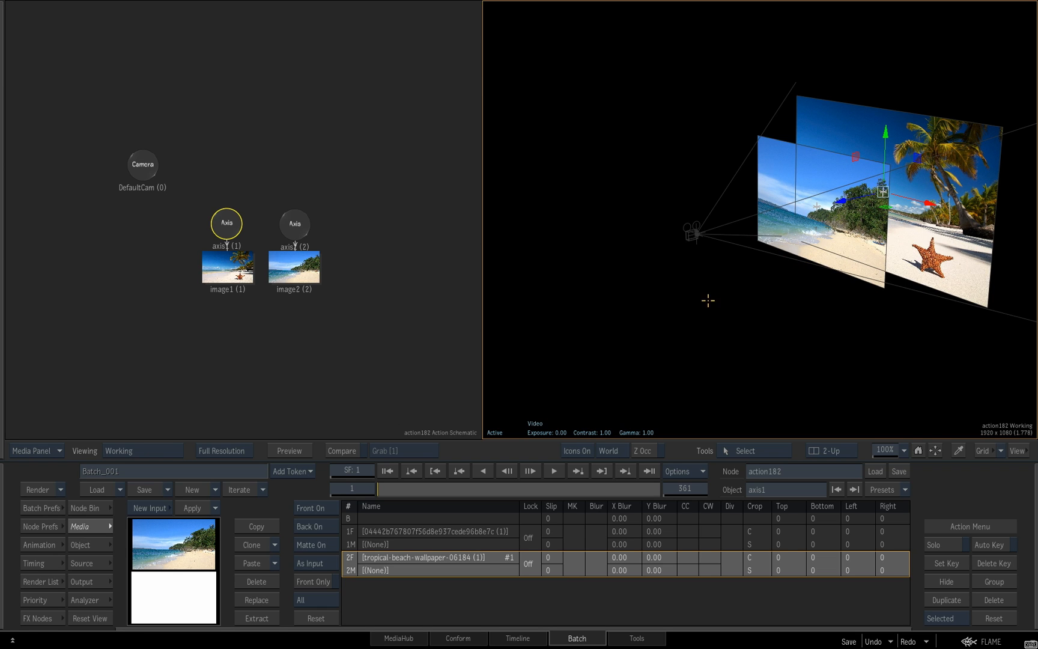
# Move both axis nodes slightly up, clear of their image nodes in the schematic, and open axis2's settings
pyautogui.moveTo(711, 304); pyautogui.dragTo(780, 262)
pyautogui.moveTo(878, 259); pyautogui.dragTo(779, 262)
pyautogui.moveTo(299, 226); pyautogui.dragTo(299, 212)
pyautogui.moveTo(232, 220); pyautogui.dragTo(231, 206)
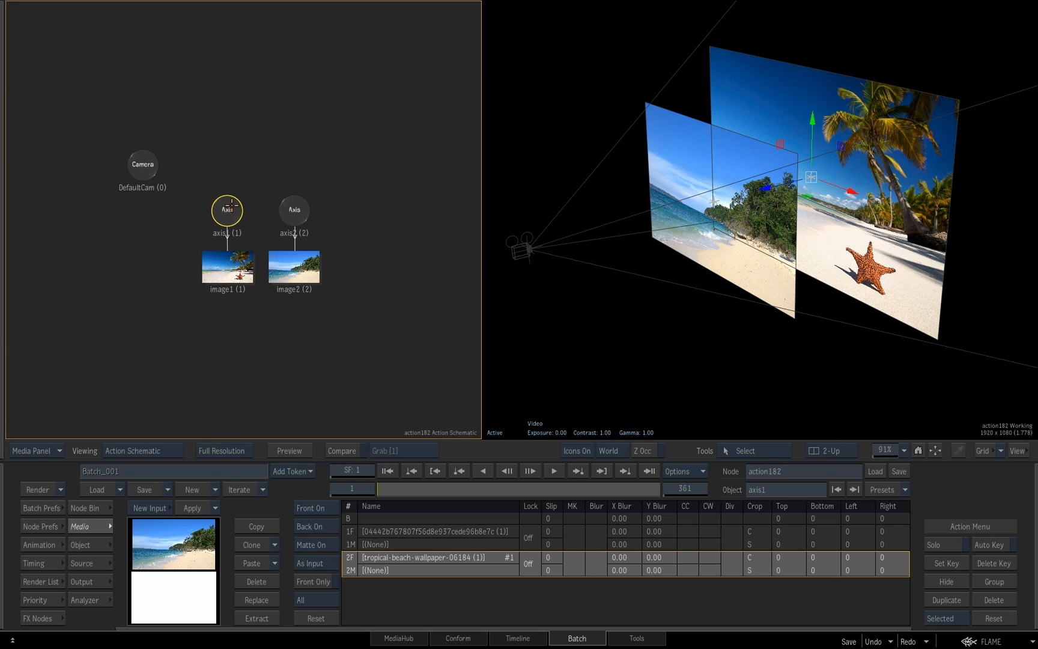
pyautogui.moveTo(294, 221); pyautogui.dragTo(293, 219)
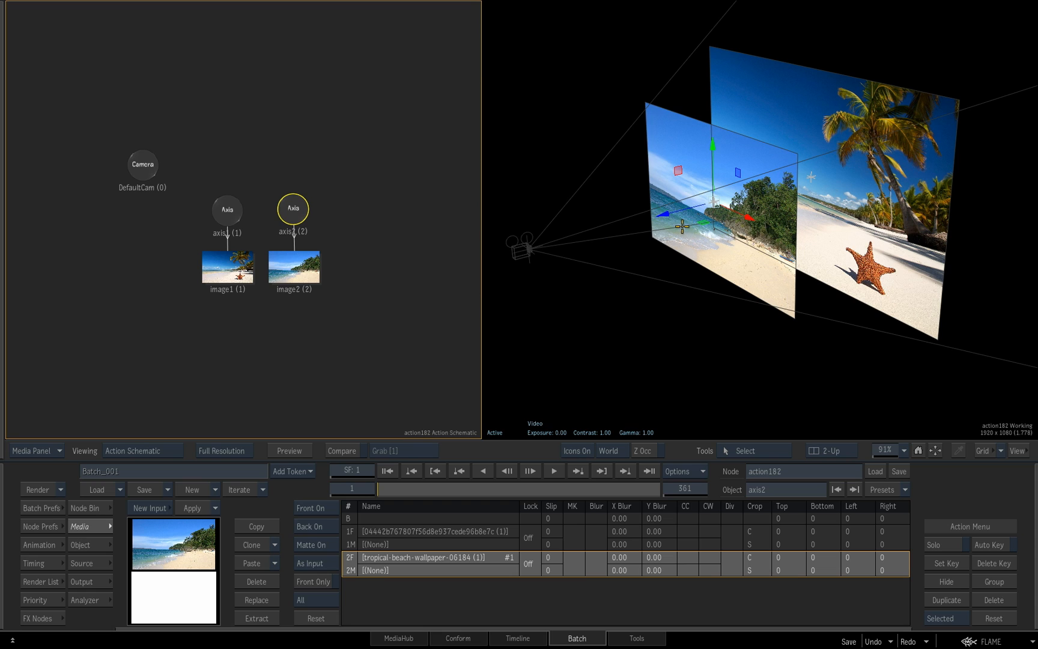
pyautogui.doubleClick(291, 209)
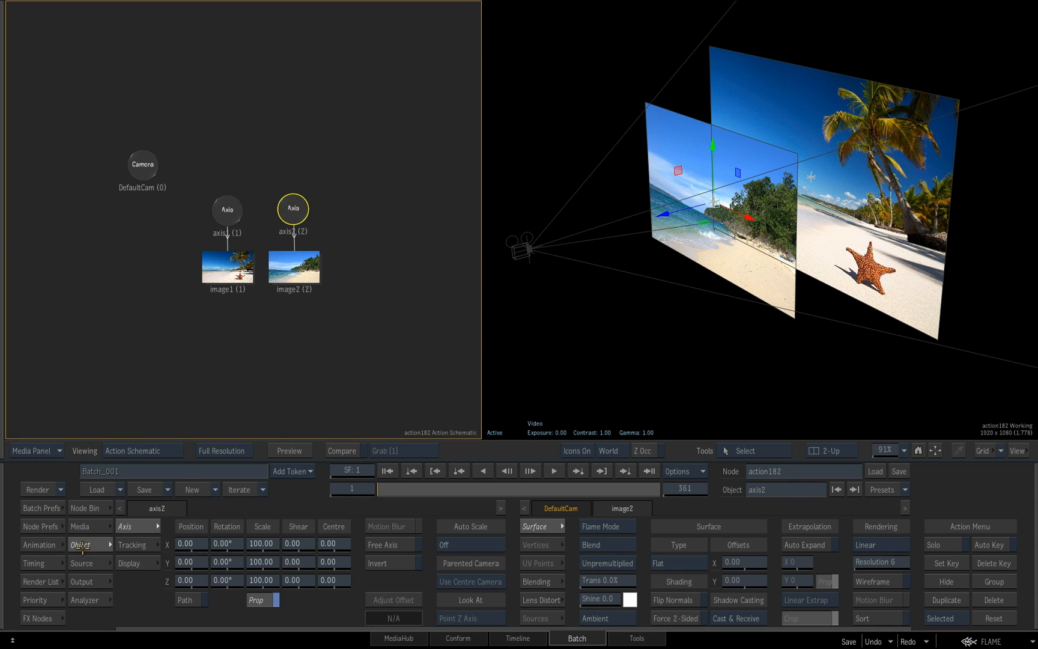
# Set the transform manipulator's reference to Object and shift axis2 along X to about -480
pyautogui.moveTo(189, 542); pyautogui.dragTo(217, 552)
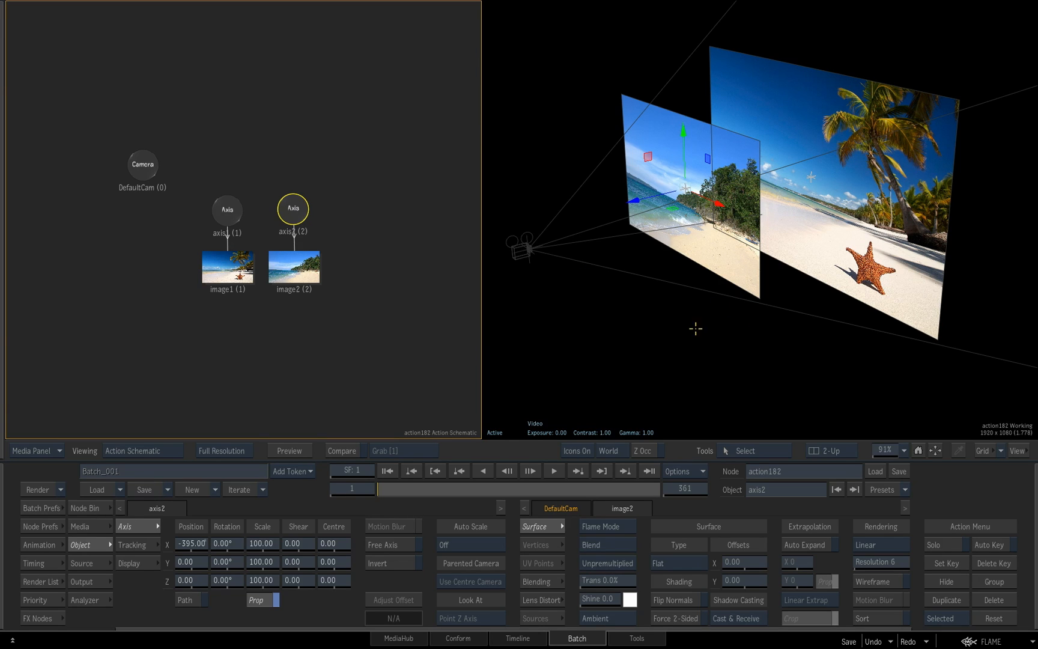
pyautogui.click(622, 455)
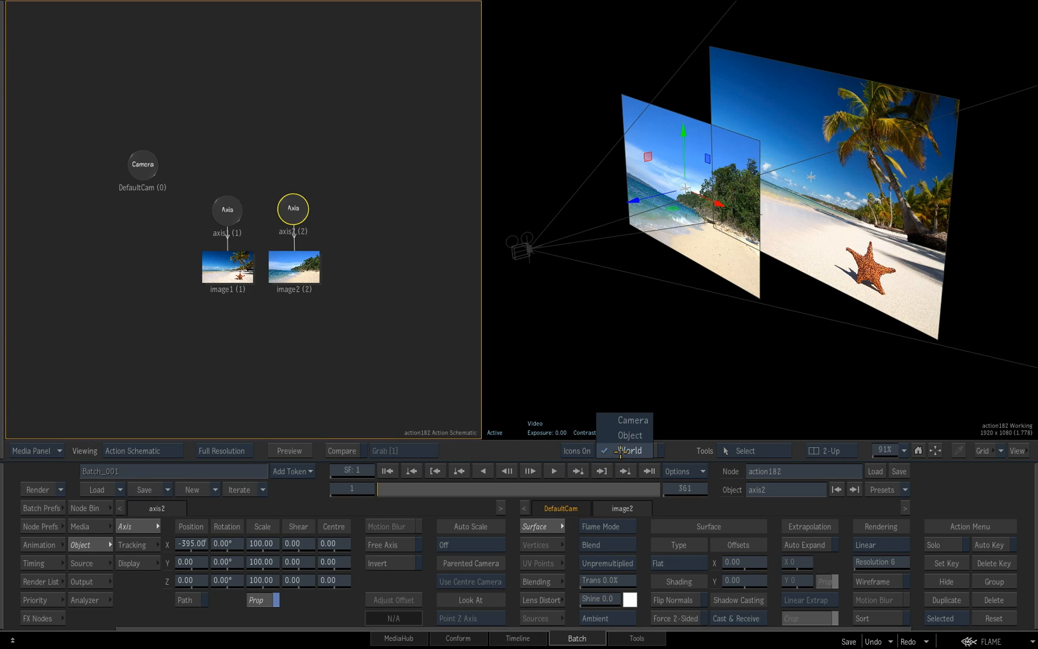
pyautogui.click(634, 434)
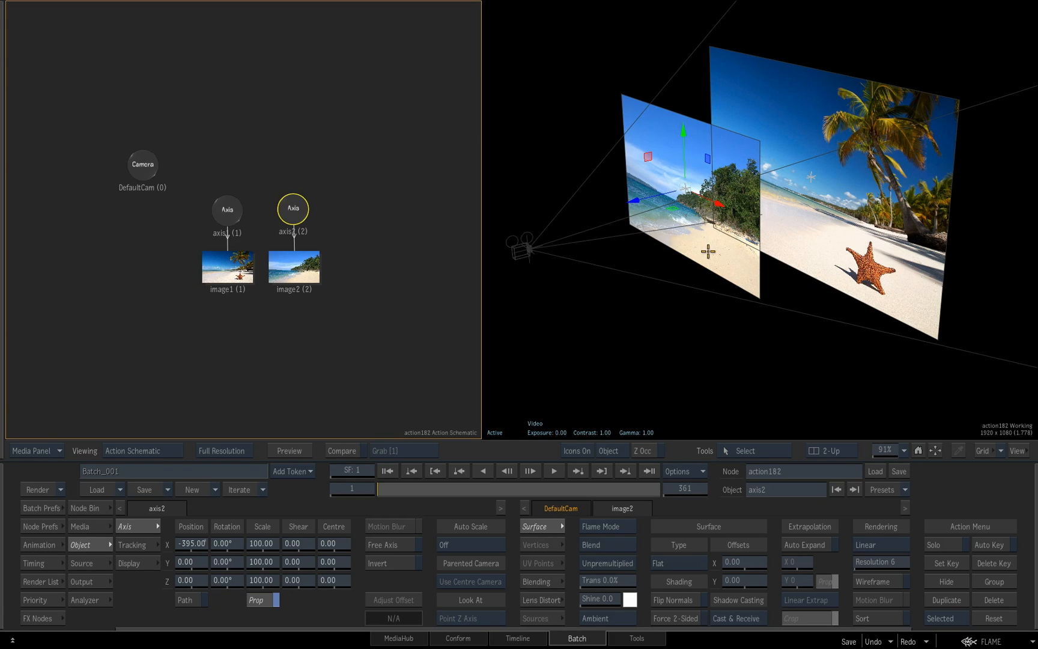
pyautogui.moveTo(720, 207); pyautogui.dragTo(714, 222)
# Rotate axis2 to about 36.3° in X and -24.4° in Z, and scale it to about 93.7
pyautogui.press('r')
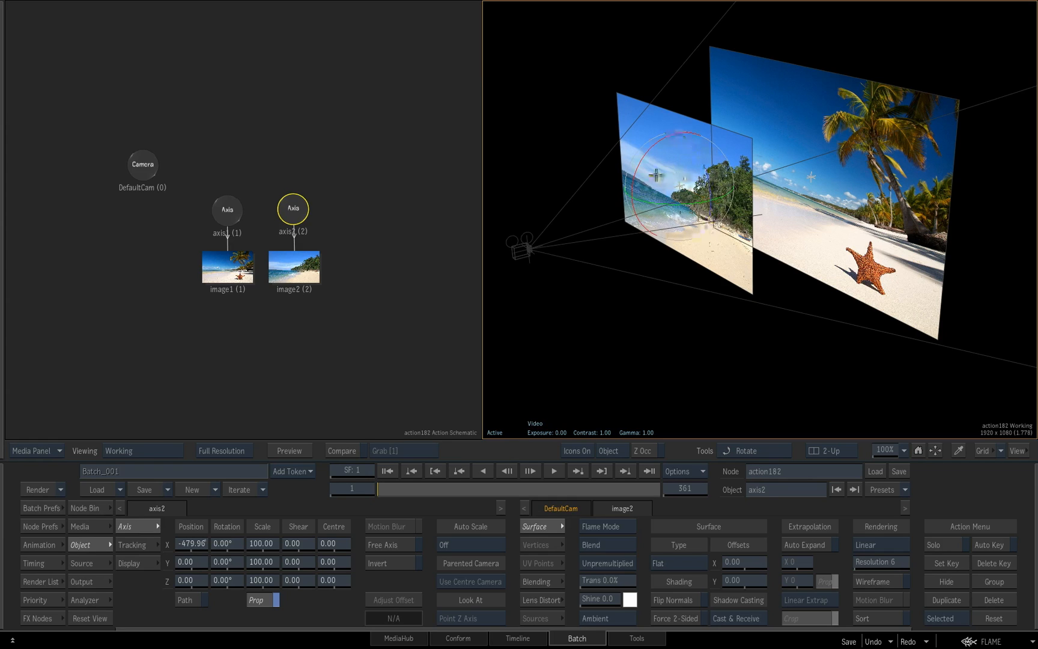
pyautogui.moveTo(641, 160); pyautogui.dragTo(630, 193)
pyautogui.moveTo(678, 163)
pyautogui.mouseDown()
pyautogui.moveTo(694, 190)
pyautogui.moveTo(691, 180)
pyautogui.moveTo(672, 183)
pyautogui.mouseUp()
pyautogui.press('s')
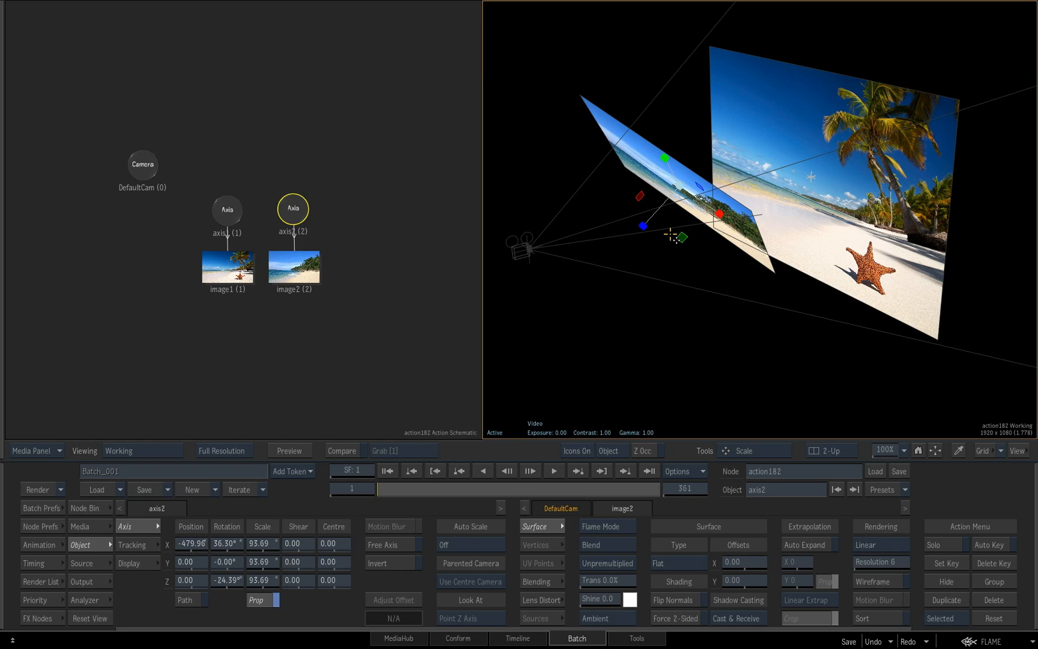
pyautogui.press('t')
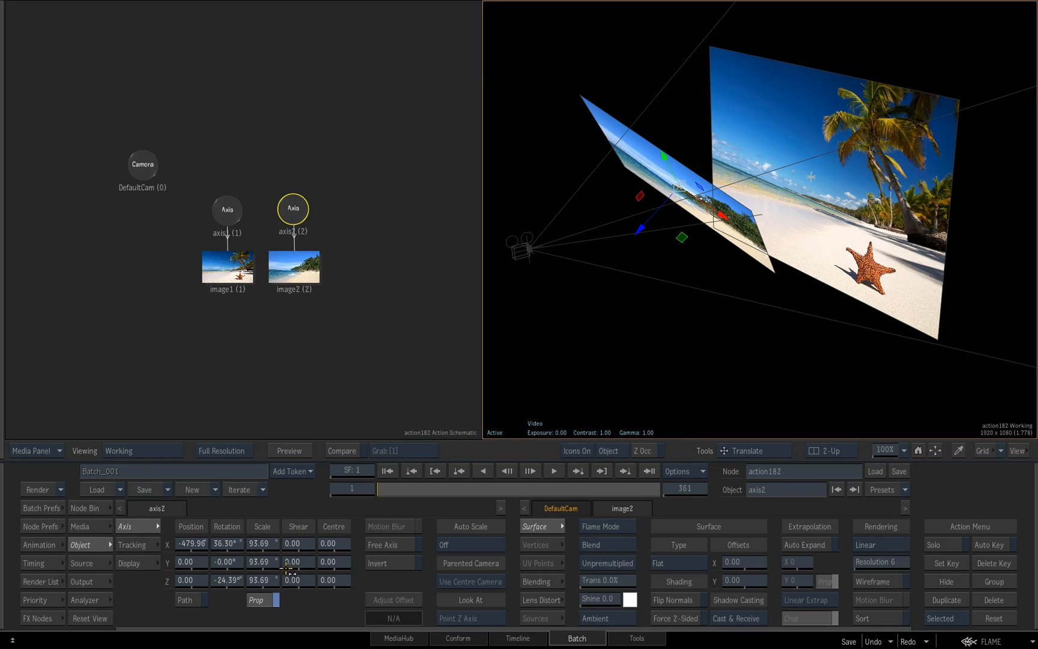
# Return axis2's X position to 0 and reset all of the axis's transforms
pyautogui.keyDown('ctrl'); pyautogui.click(198, 543); pyautogui.keyUp('ctrl')
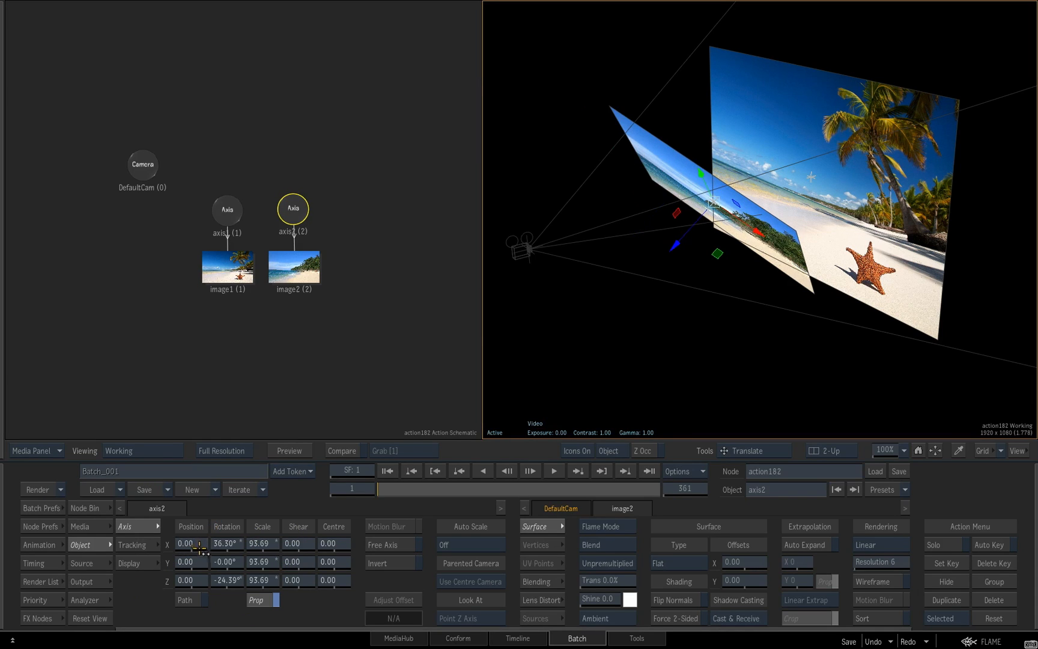
pyautogui.click(293, 214)
pyautogui.rightClick(298, 216)
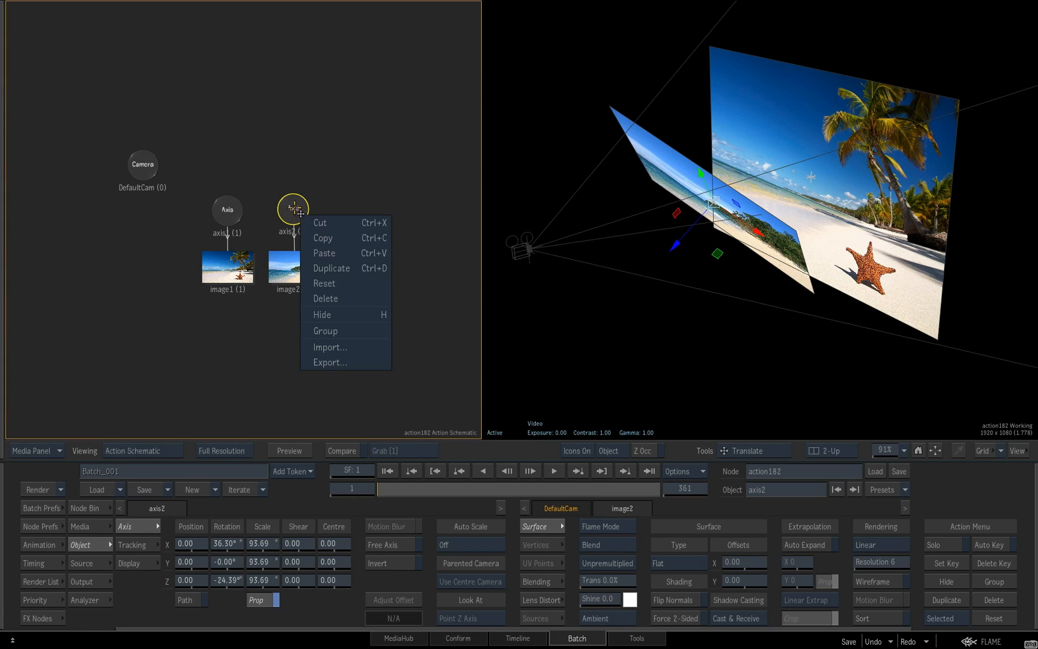
pyautogui.click(322, 286)
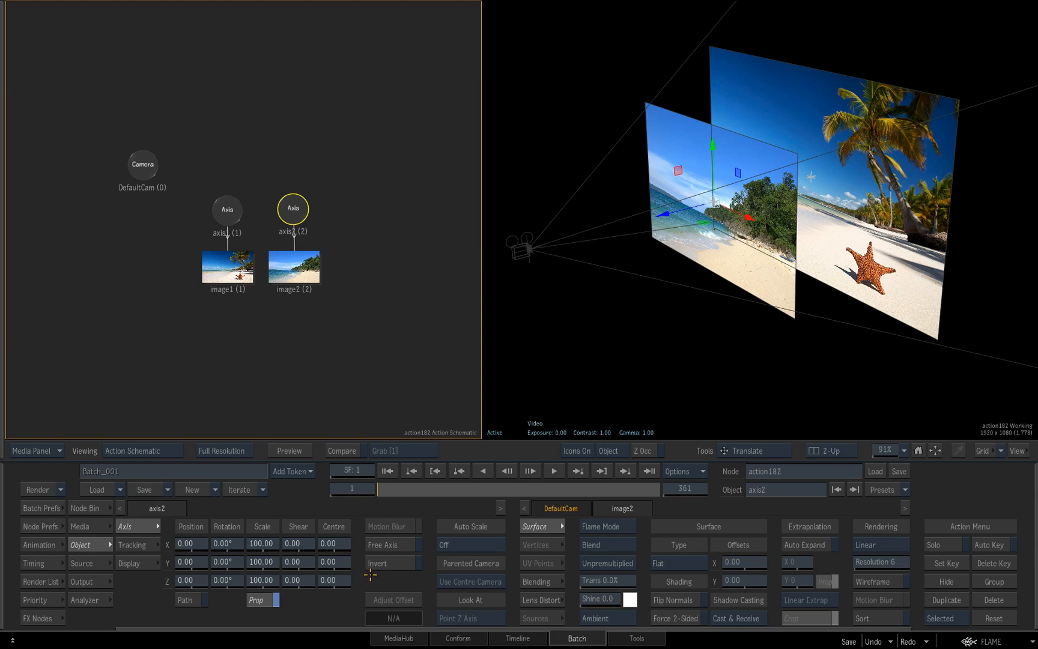
# Try the Multiply blend mode on image2 and return it to Blend
pyautogui.click(301, 266)
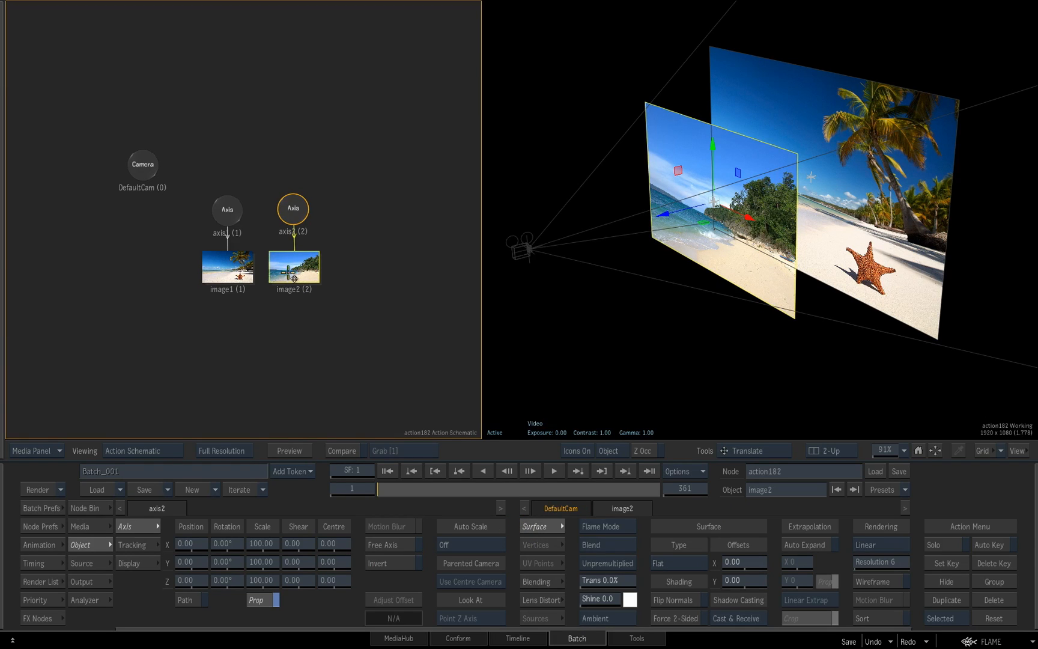
pyautogui.moveTo(601, 581)
pyautogui.mouseDown()
pyautogui.moveTo(625, 581)
pyautogui.moveTo(603, 581)
pyautogui.mouseUp()
pyautogui.click(611, 544)
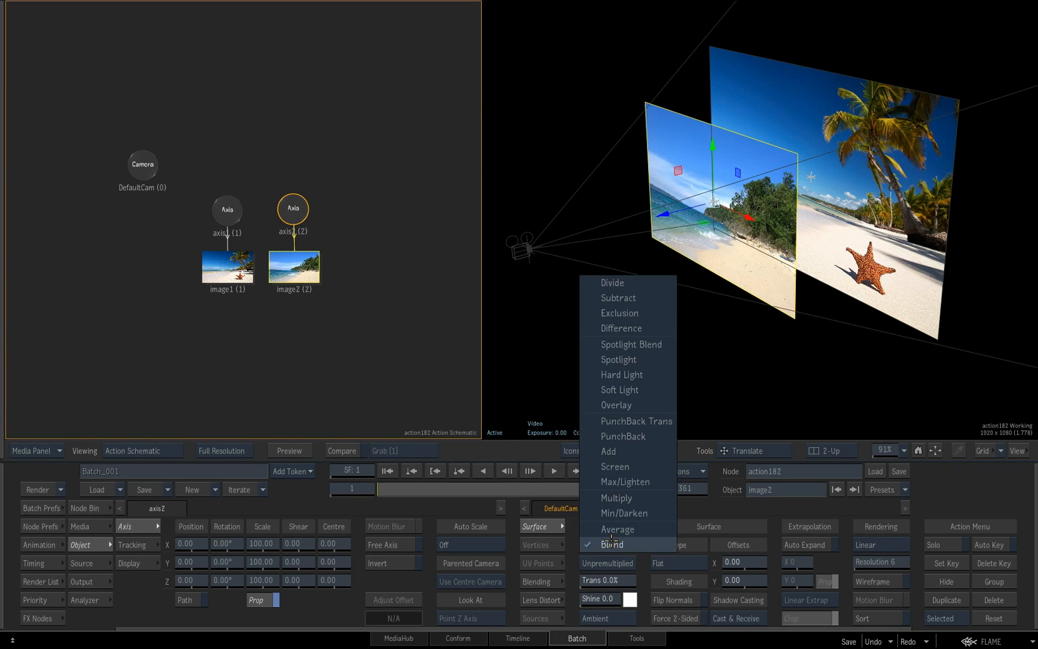
pyautogui.click(614, 499)
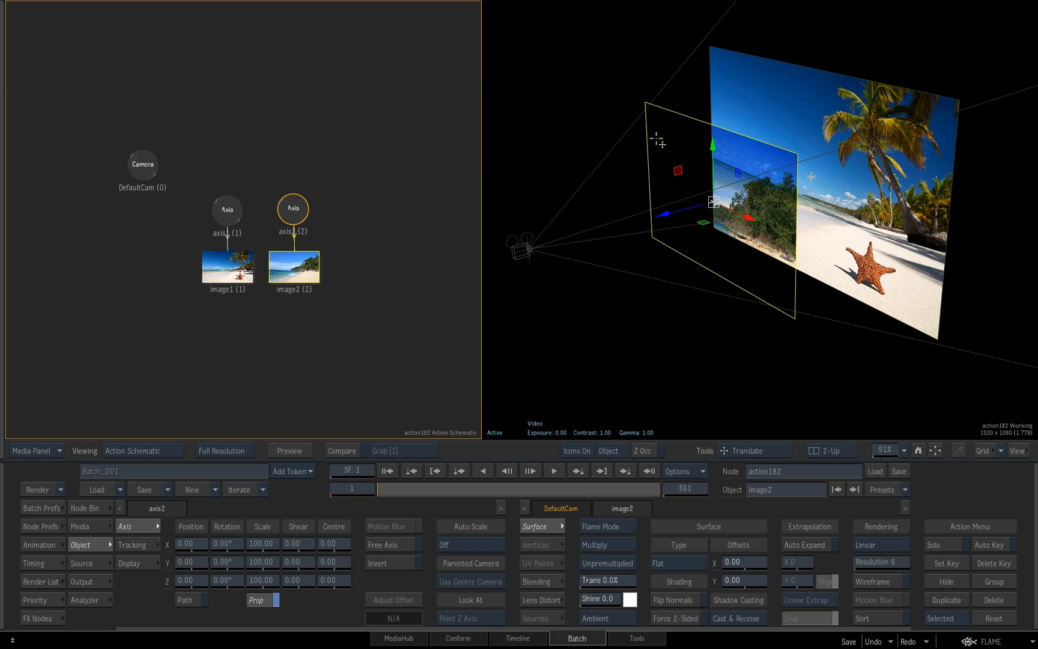
pyautogui.click(618, 546)
pyautogui.click(607, 590)
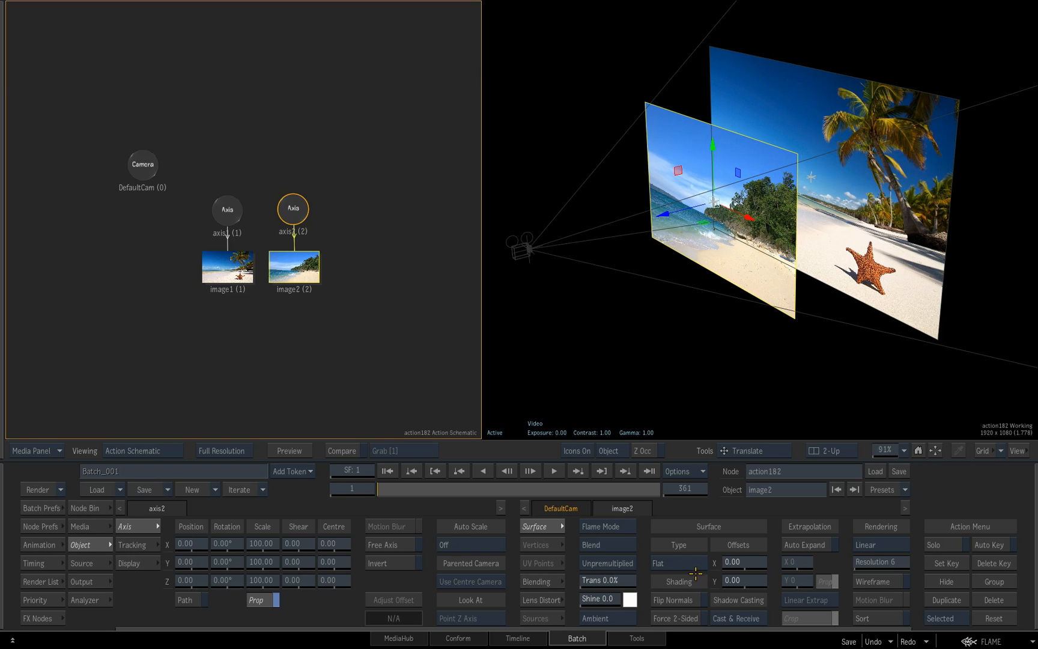
# Hide image1 and change image2's surface type to Bilinear
pyautogui.click(230, 280)
pyautogui.hotkey('shift', 'h')
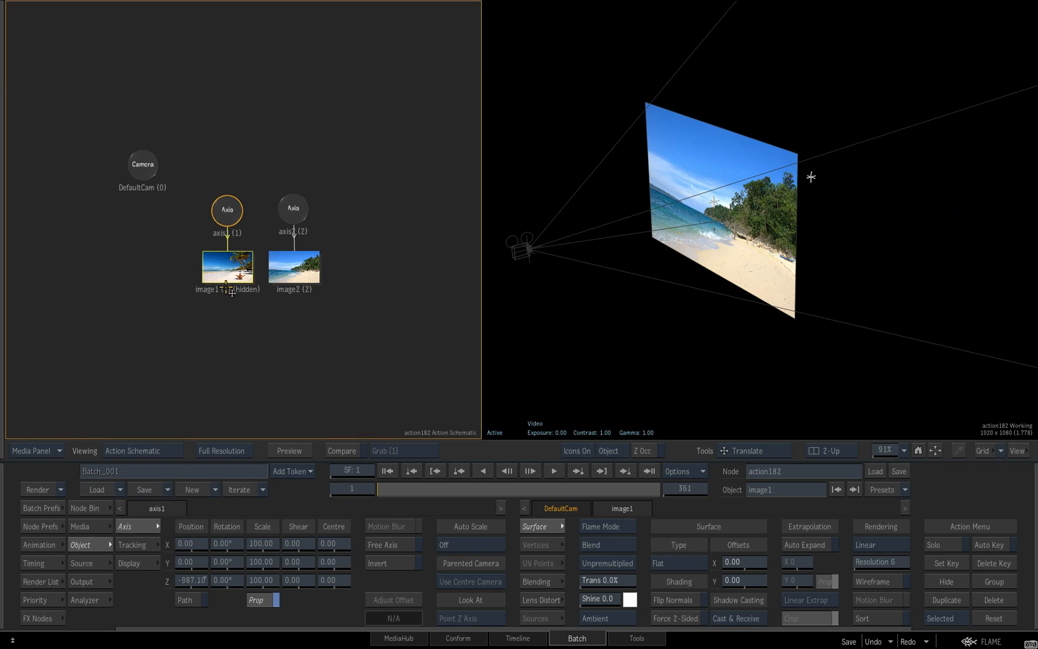
pyautogui.click(304, 271)
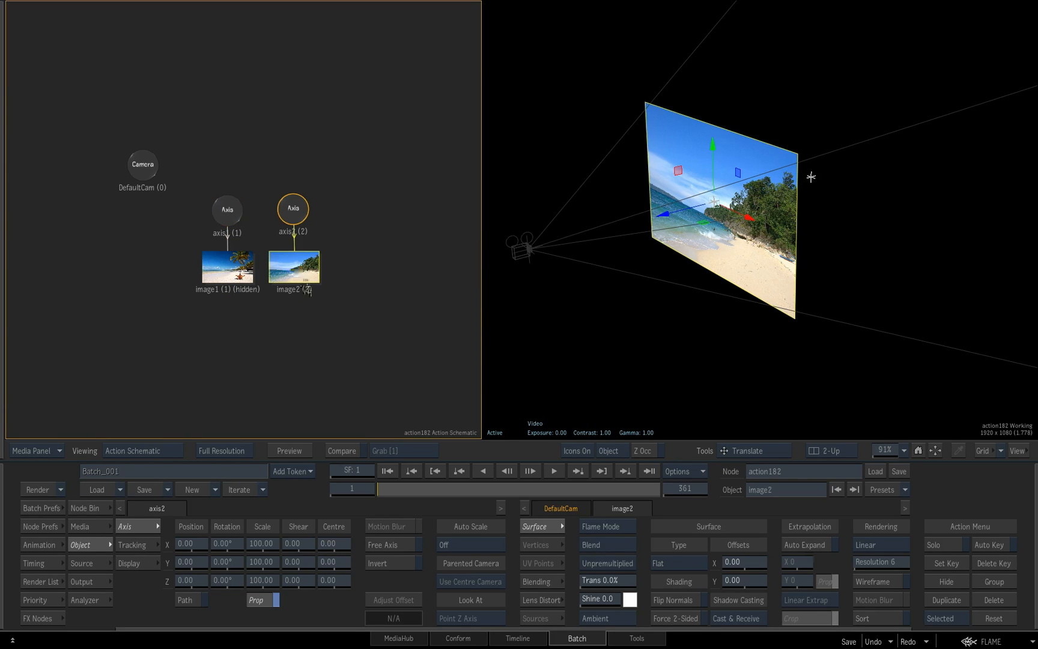
pyautogui.click(695, 565)
pyautogui.click(690, 547)
# Offset image2's top-right corner vertex in 3D space, pulling that corner of the surface out of shape
pyautogui.click(798, 155)
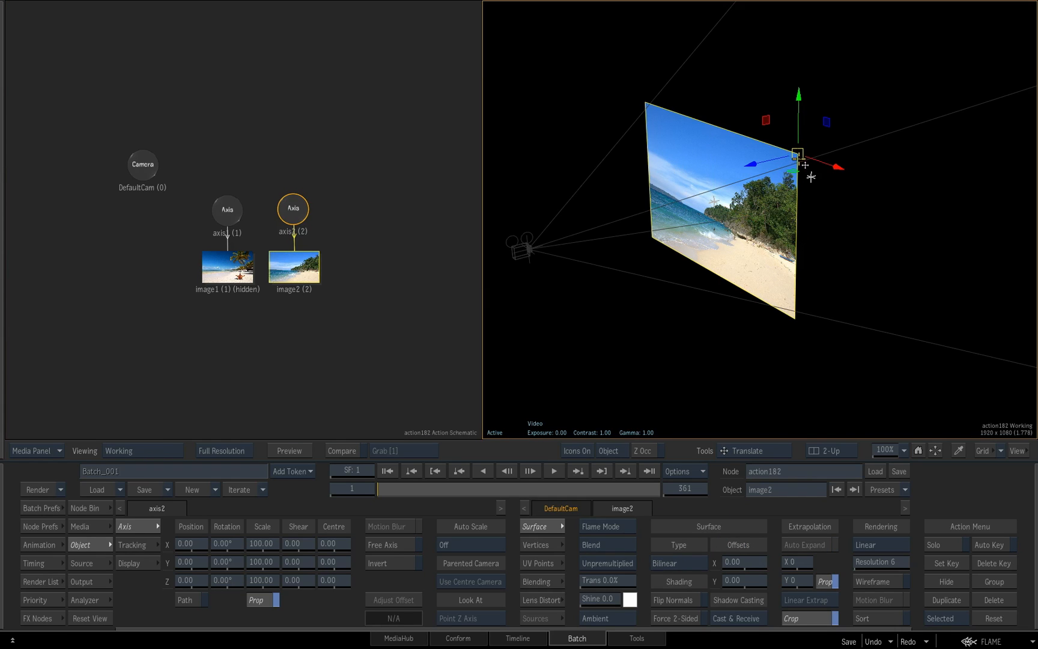
pyautogui.moveTo(803, 161); pyautogui.dragTo(801, 191)
pyautogui.moveTo(717, 146); pyautogui.dragTo(865, 134)
pyautogui.moveTo(865, 206); pyautogui.dragTo(854, 176)
pyautogui.moveTo(865, 135); pyautogui.dragTo(779, 178)
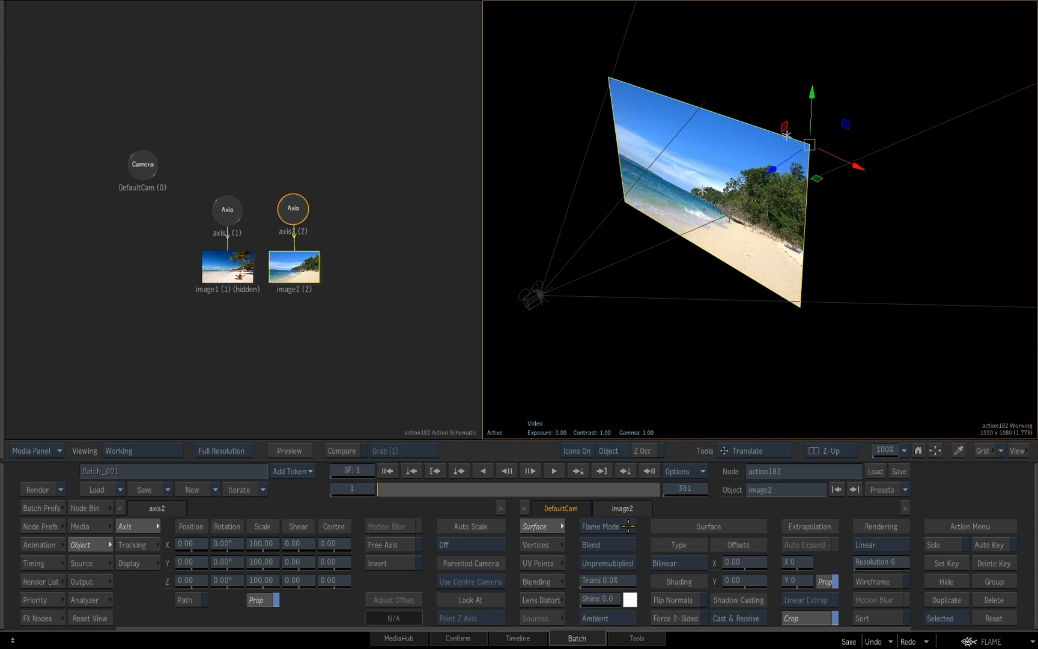
# Try the Perspective surface type on image2 while viewing the camera's comp output, and set it back to Bilinear
pyautogui.click(673, 564)
pyautogui.click(684, 550)
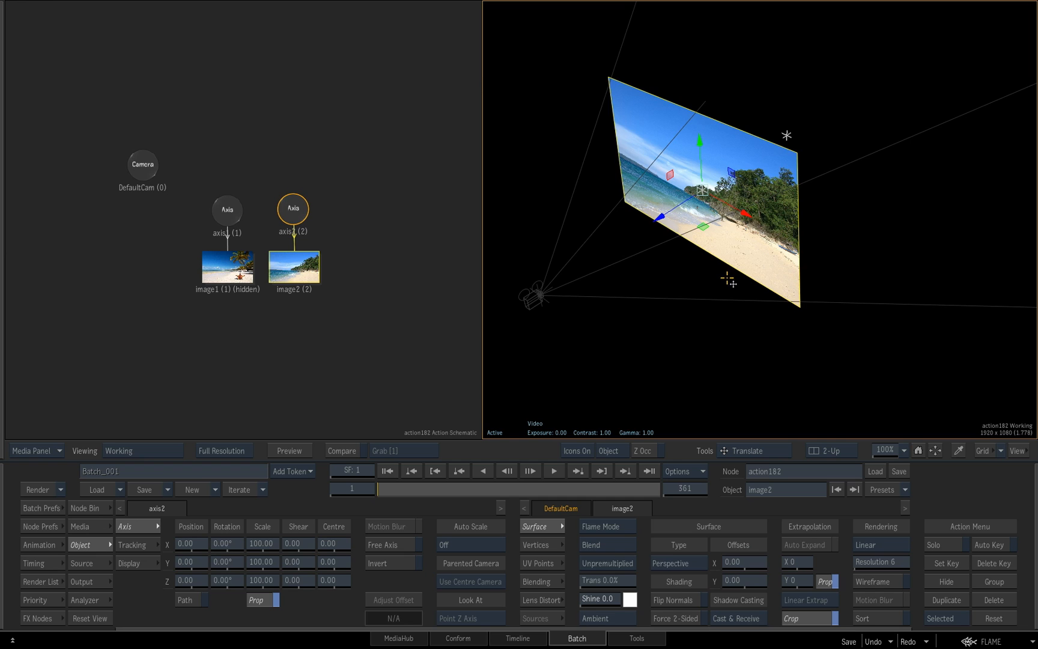
pyautogui.press('F4')
pyautogui.moveTo(780, 303); pyautogui.dragTo(691, 312)
pyautogui.click(678, 565)
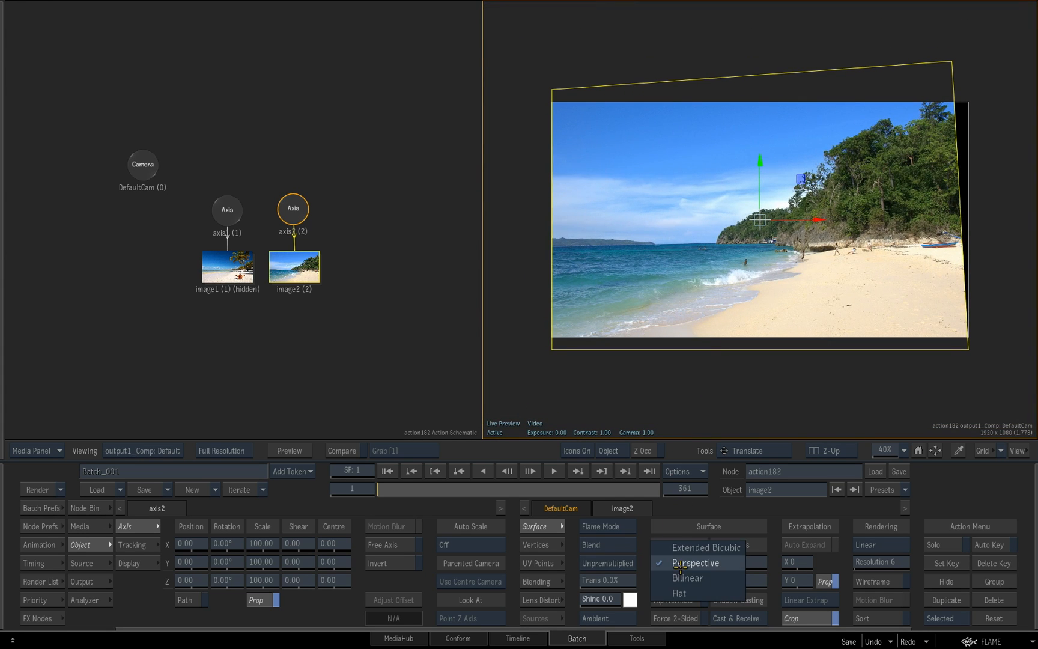
pyautogui.click(680, 575)
# Move image2's four corners inward to shape it into a trapezoid with a much narrower top edge
pyautogui.moveTo(952, 62); pyautogui.dragTo(948, 152)
pyautogui.moveTo(554, 91); pyautogui.dragTo(685, 162)
pyautogui.click(553, 348)
pyautogui.moveTo(553, 348); pyautogui.dragTo(583, 329)
pyautogui.click(967, 349)
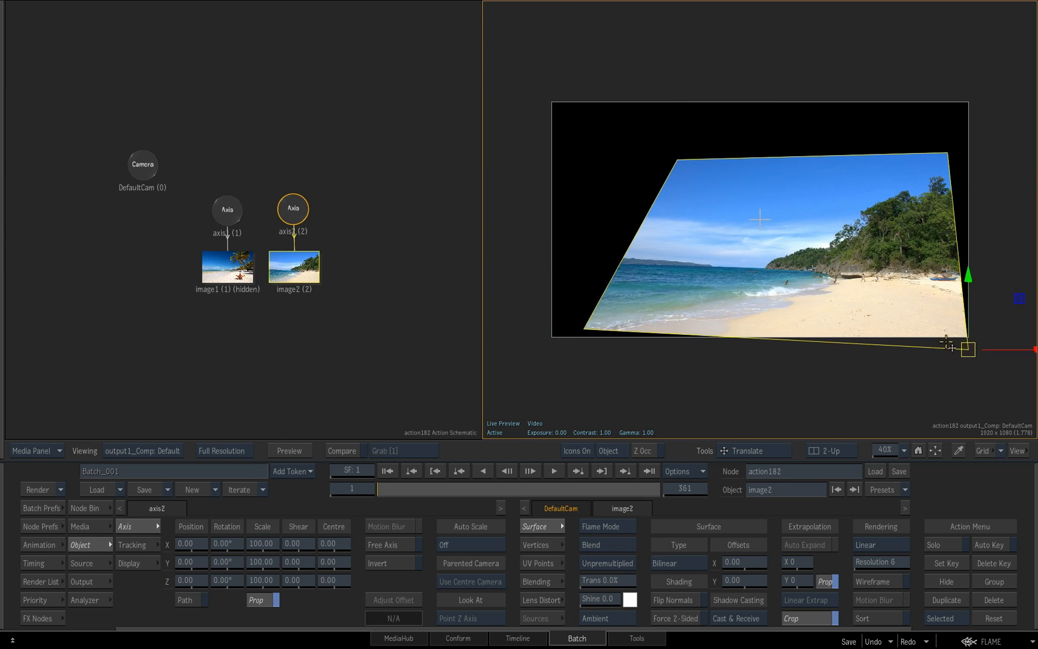
pyautogui.moveTo(968, 348); pyautogui.dragTo(858, 326)
pyautogui.click(880, 152)
pyautogui.click(947, 153)
pyautogui.moveTo(947, 153); pyautogui.dragTo(768, 139)
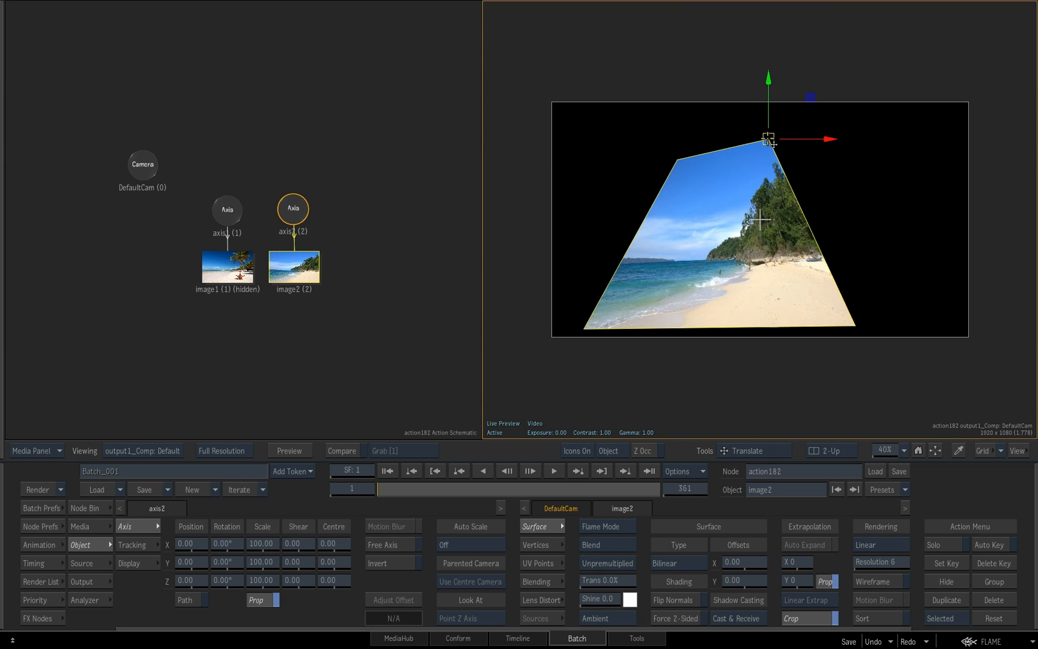
# Switch image2's surface to Perspective and readjust its four corners so the top and bottom edges are level
pyautogui.click(692, 563)
pyautogui.click(700, 551)
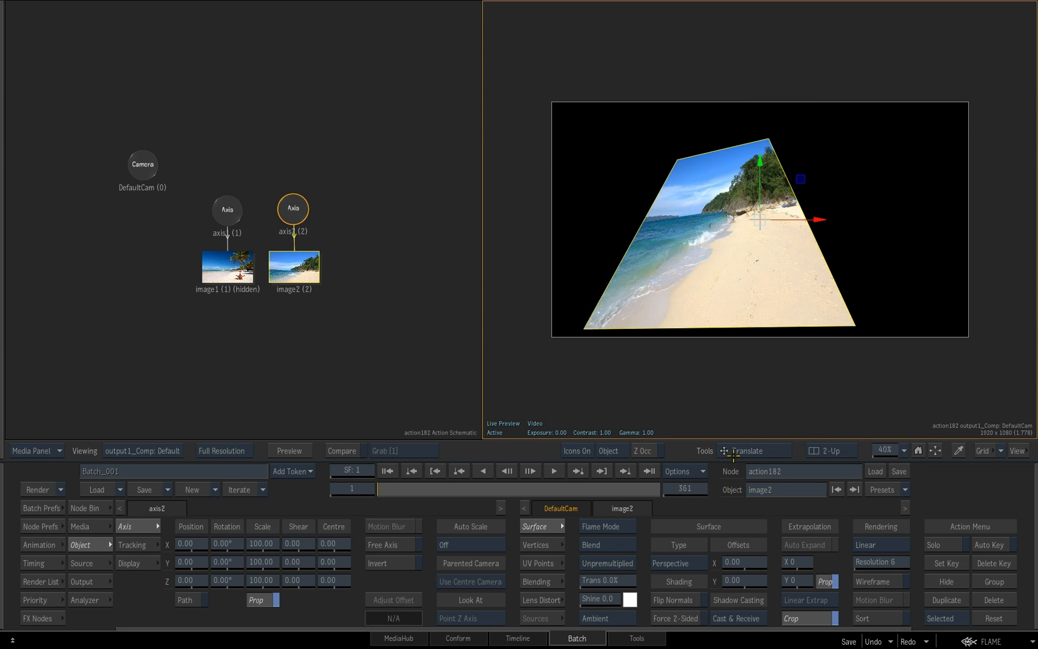
pyautogui.moveTo(674, 158); pyautogui.dragTo(648, 155)
pyautogui.click(771, 142)
pyautogui.moveTo(780, 147); pyautogui.dragTo(760, 164)
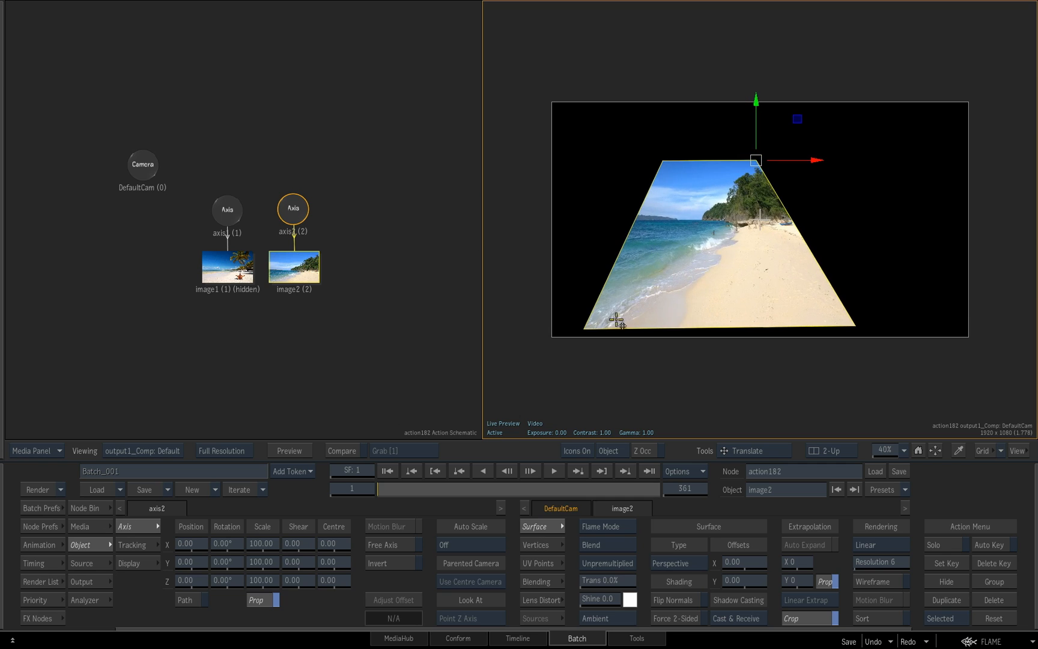
pyautogui.moveTo(584, 329); pyautogui.dragTo(584, 318)
pyautogui.moveTo(858, 325); pyautogui.dragTo(881, 318)
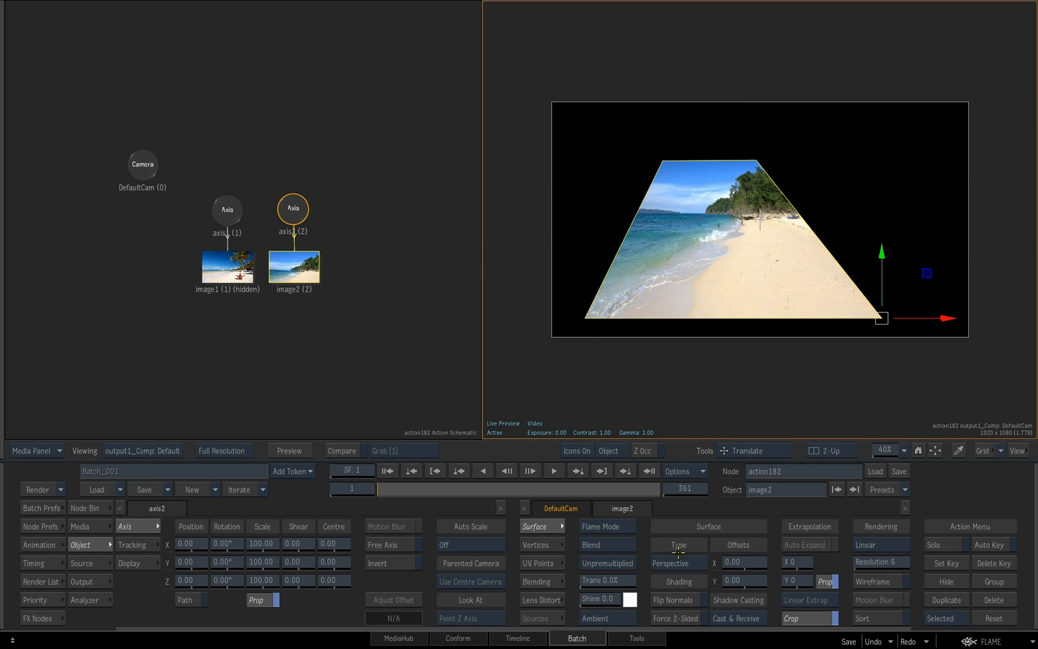
# Set image2's surface type to Bilinear and reset the image to its undistorted rectangle
pyautogui.click(685, 563)
pyautogui.click(692, 590)
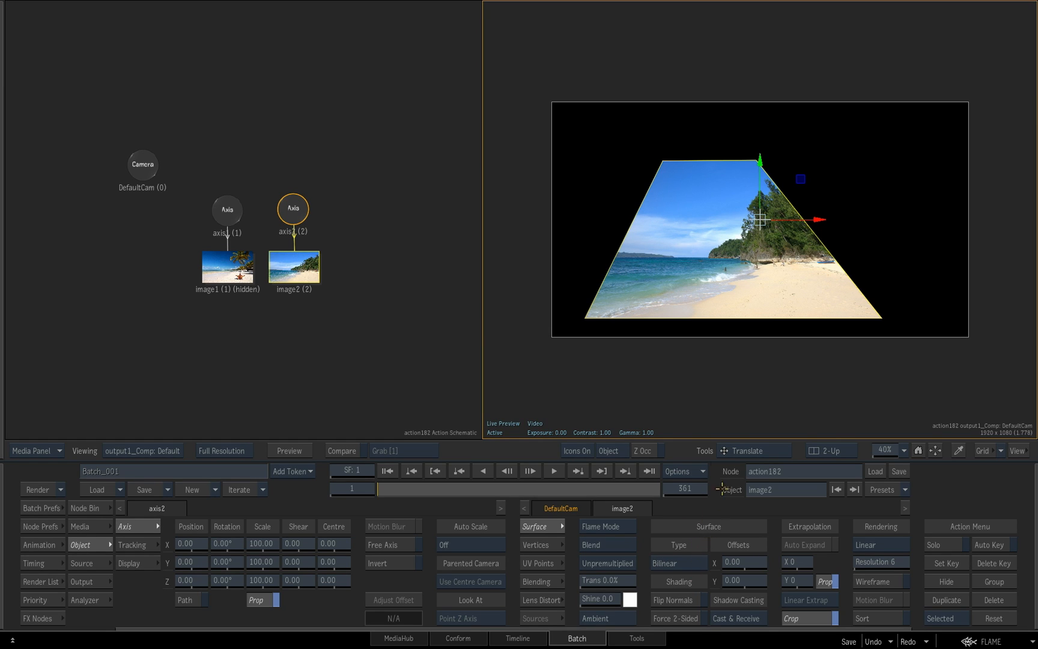
pyautogui.rightClick(309, 270)
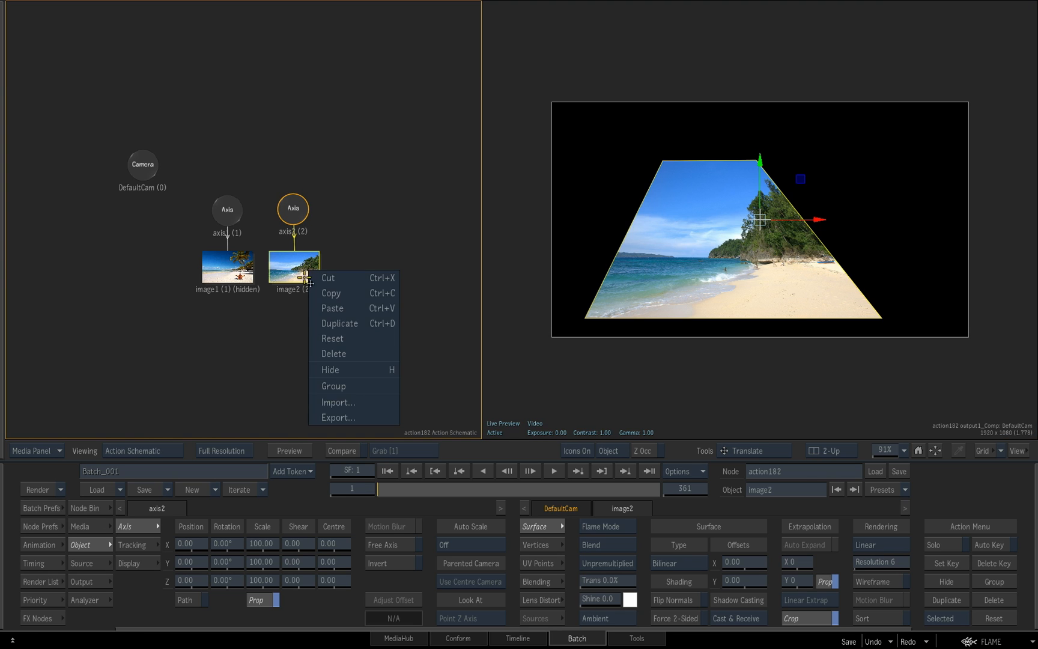
pyautogui.click(341, 345)
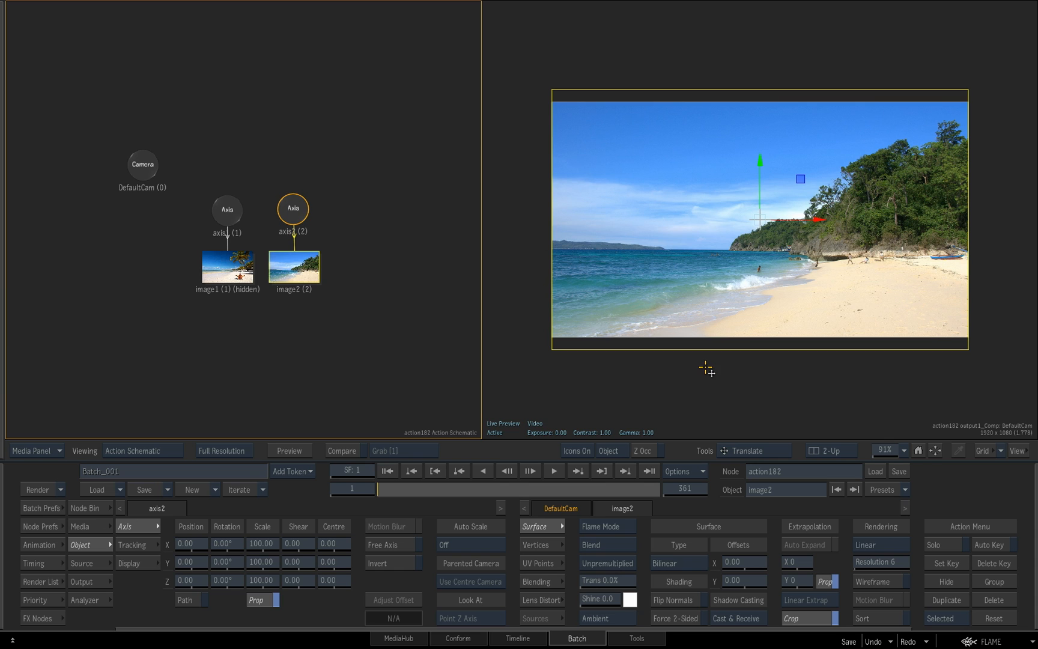
# Return to the Working 3D view and change image2's surface type to Extended Bicubic
pyautogui.press('F5')
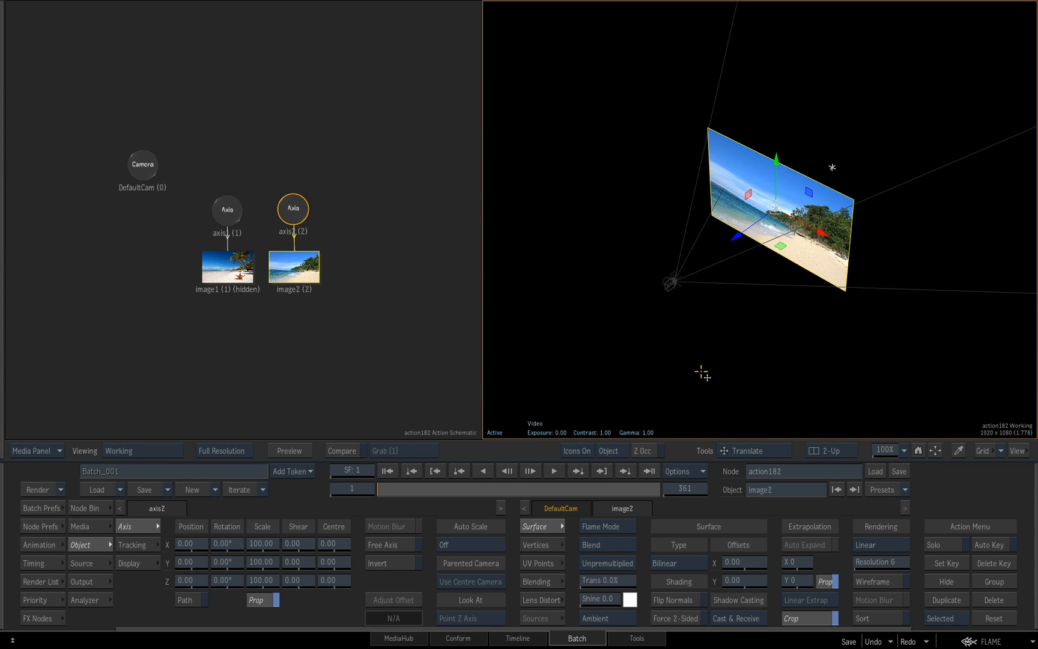
pyautogui.moveTo(718, 367); pyautogui.dragTo(646, 332)
pyautogui.moveTo(737, 301); pyautogui.dragTo(724, 302)
pyautogui.click(677, 567)
pyautogui.click(688, 538)
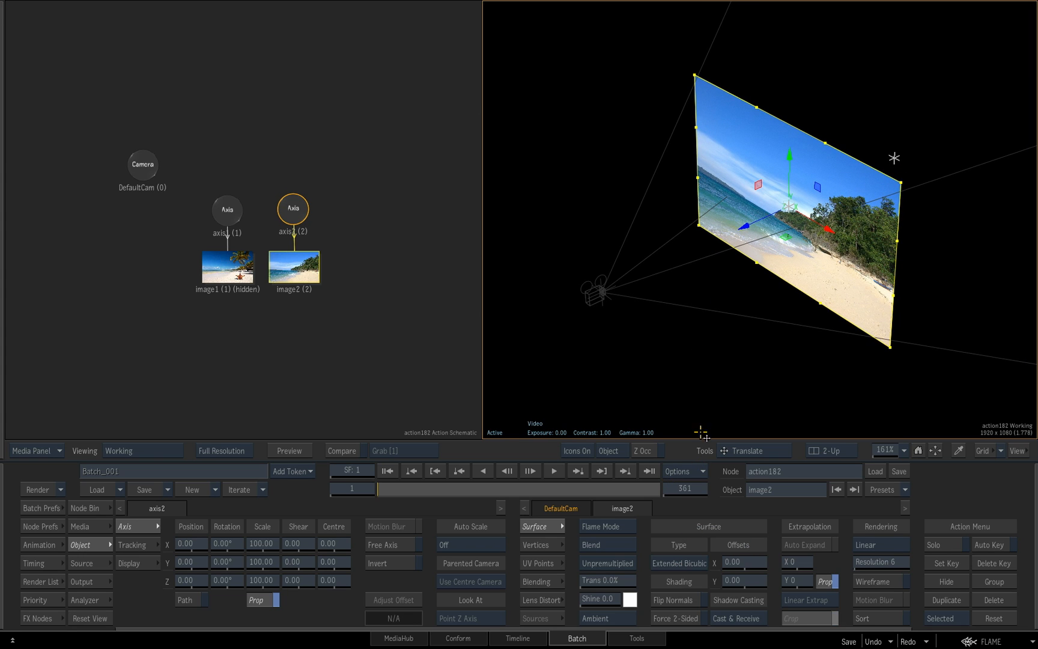
# Warp image2 by moving its edge tangent handles, bowing the top edge outward and curving the left, right and bottom edges
pyautogui.moveTo(901, 182); pyautogui.dragTo(842, 200)
pyautogui.moveTo(769, 212); pyautogui.dragTo(810, 198)
pyautogui.moveTo(777, 146); pyautogui.dragTo(796, 91)
pyautogui.moveTo(734, 115); pyautogui.dragTo(734, 68)
pyautogui.moveTo(653, 163); pyautogui.dragTo(696, 163)
pyautogui.moveTo(655, 218); pyautogui.dragTo(707, 223)
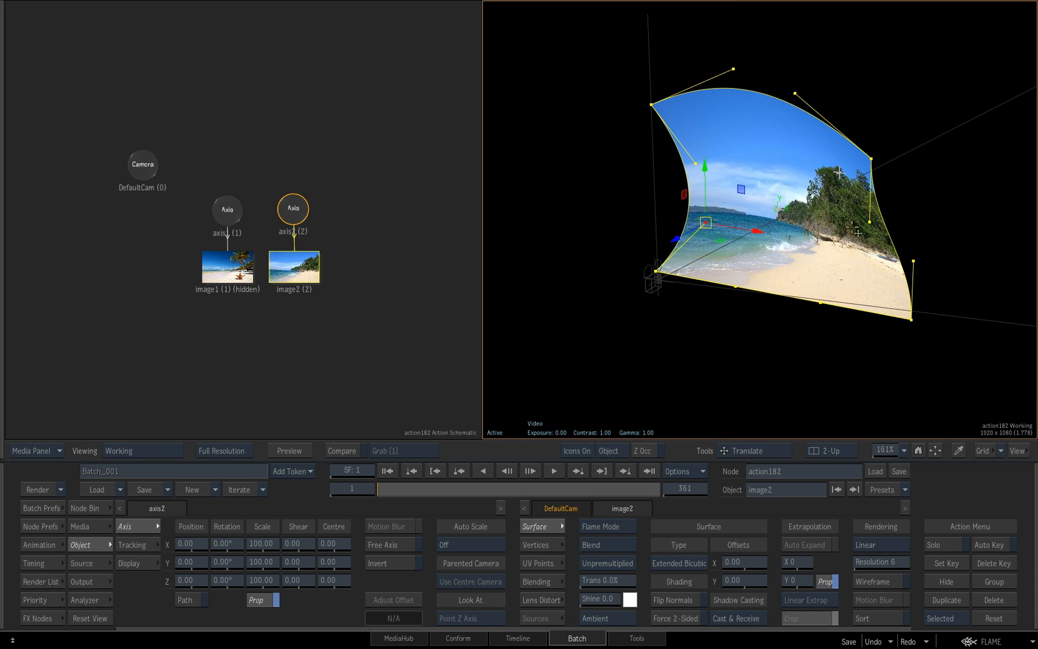
pyautogui.moveTo(914, 262); pyautogui.dragTo(824, 250)
pyautogui.moveTo(737, 287); pyautogui.dragTo(753, 248)
pyautogui.moveTo(836, 241); pyautogui.dragTo(823, 260)
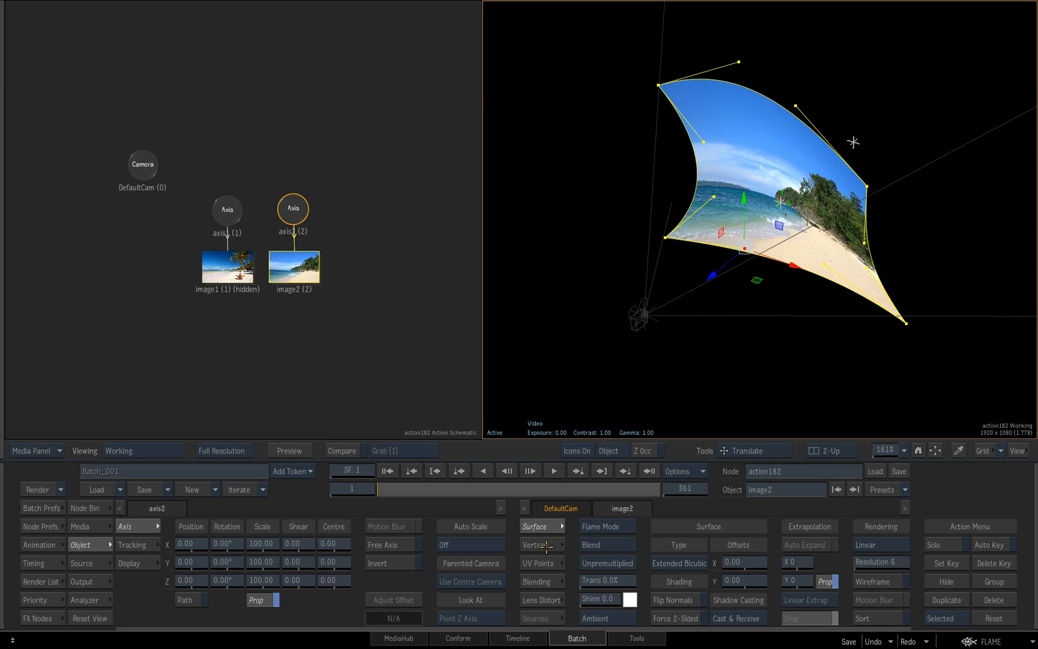
# Subdivide image2's surface to add more vertices to its bicubic mesh
pyautogui.click(538, 545)
pyautogui.click(670, 526)
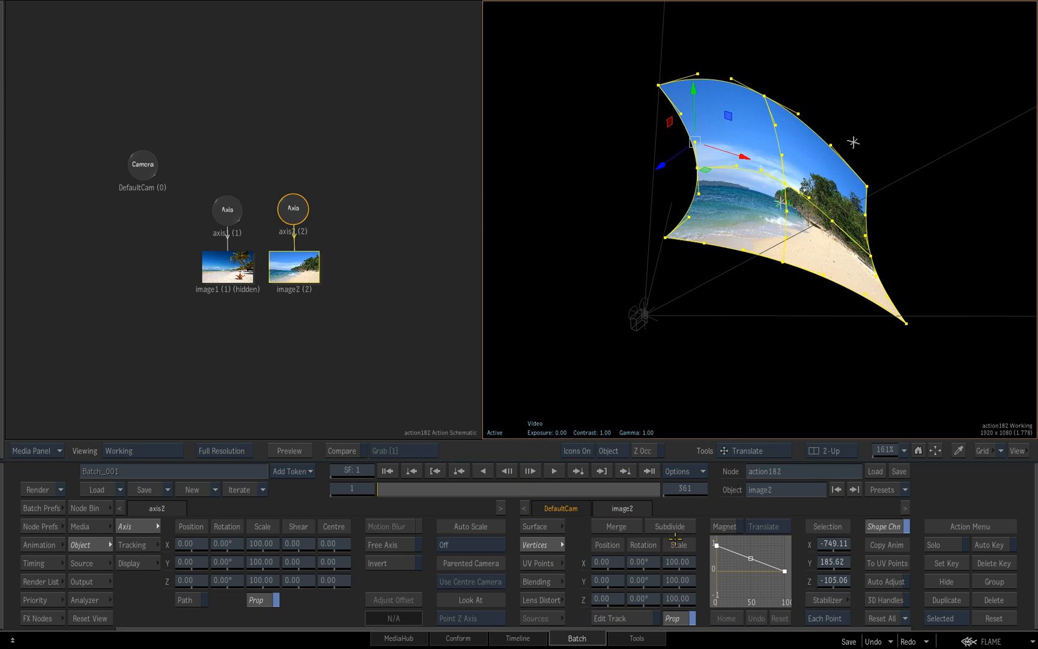
# Pull the central vertex of image2's bicubic mesh out of the surface plane, to about X 17.90, Y 140.18, Z -353.91
pyautogui.click(672, 526)
pyautogui.click(638, 532)
pyautogui.click(791, 188)
pyautogui.moveTo(758, 208); pyautogui.dragTo(776, 184)
pyautogui.moveTo(803, 235); pyautogui.dragTo(741, 291)
# Reset image2's deformation and change its surface type to Flat
pyautogui.click(299, 267)
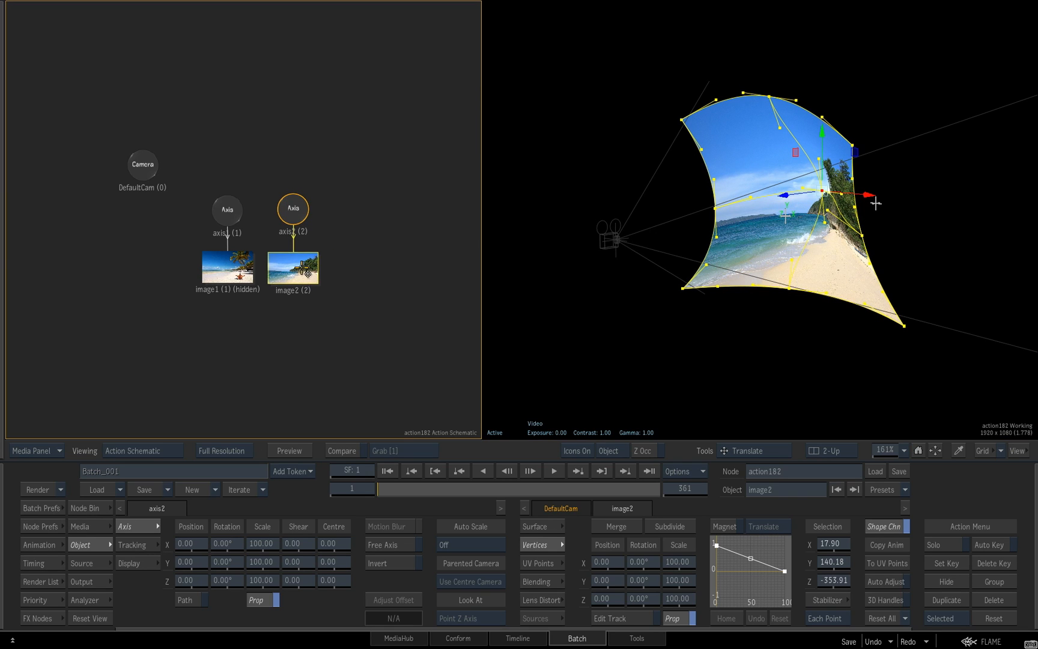
pyautogui.rightClick(300, 269)
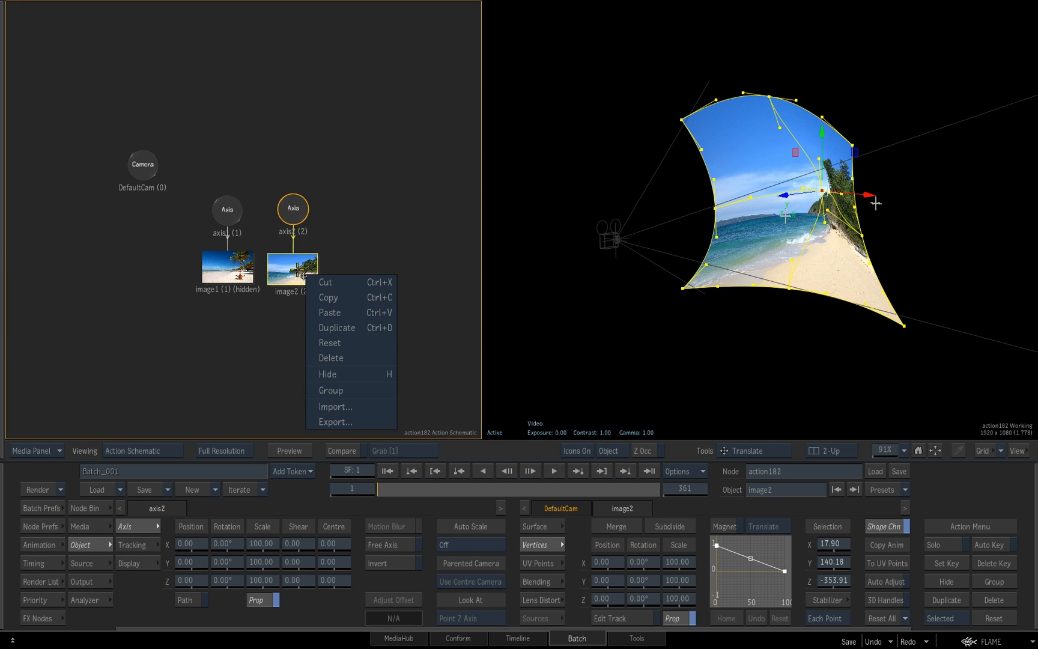
pyautogui.click(333, 343)
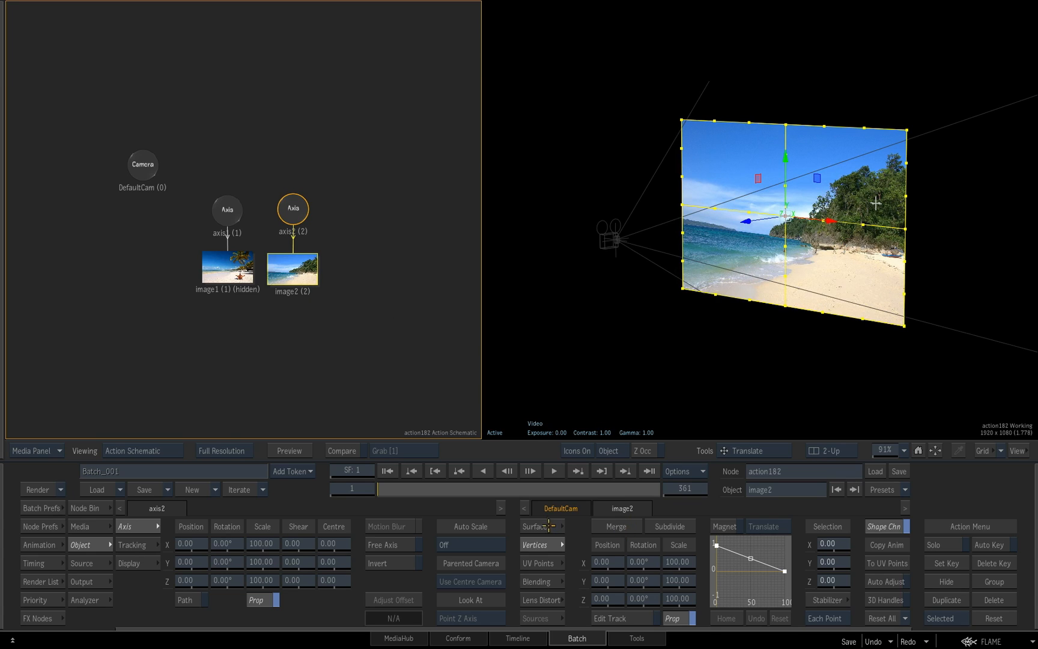
pyautogui.click(543, 525)
pyautogui.click(666, 560)
pyautogui.click(673, 619)
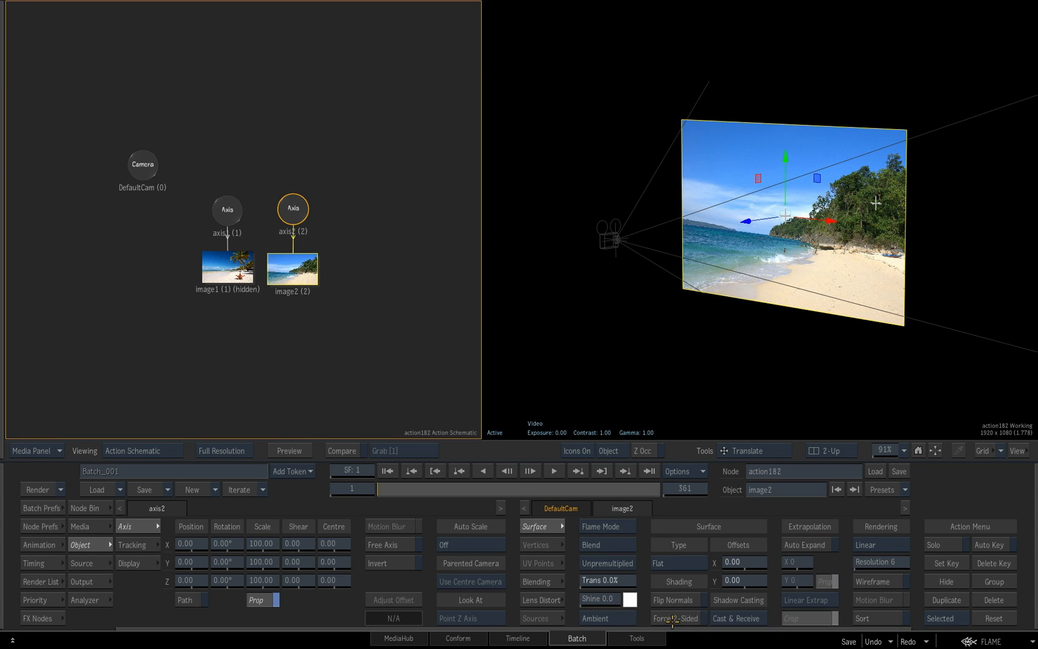
# Unhide image1 and switch the 3D viewport to the output composite seen through the default camera
pyautogui.moveTo(824, 322); pyautogui.dragTo(801, 324)
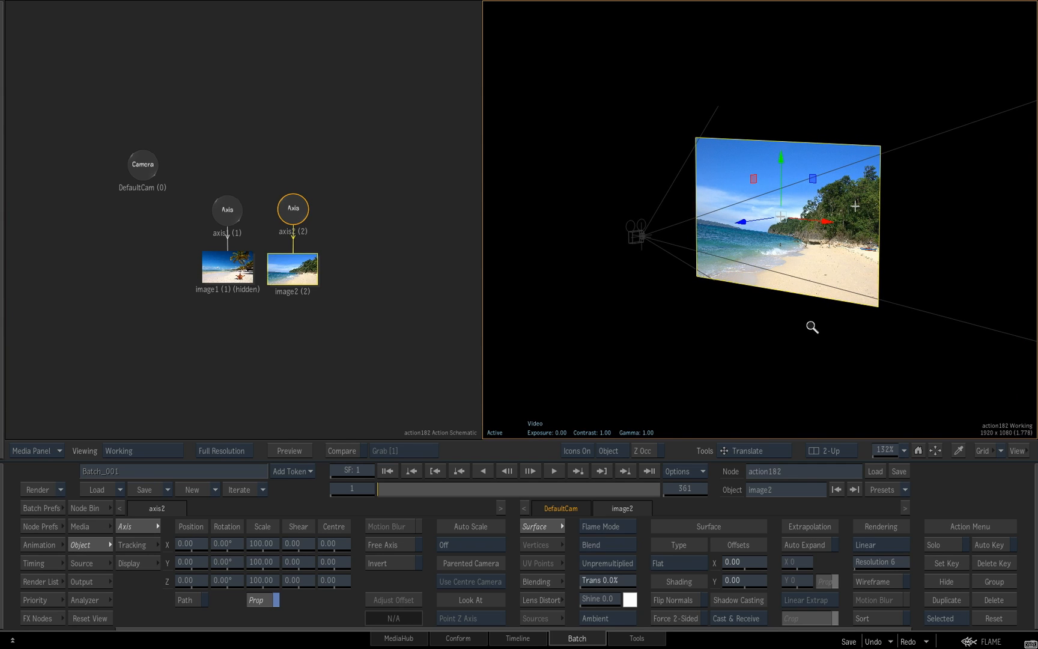
pyautogui.click(918, 450)
pyautogui.moveTo(846, 314); pyautogui.dragTo(918, 304)
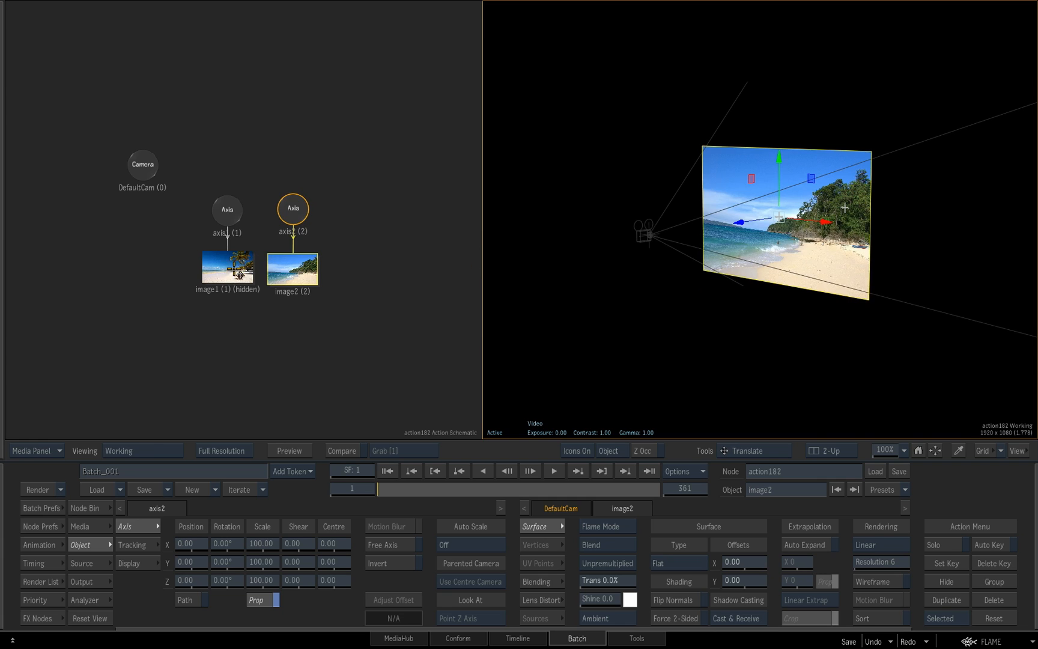
pyautogui.click(234, 269)
pyautogui.hotkey('shift', 'h')
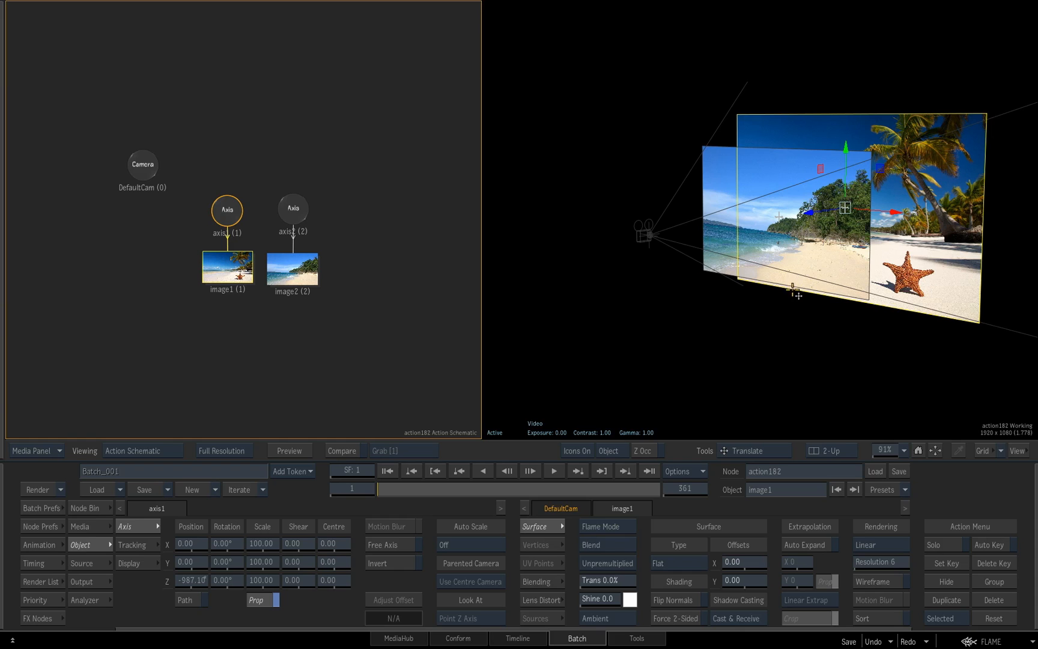
pyautogui.press('F4')
pyautogui.scroll(-5, 800, 308)
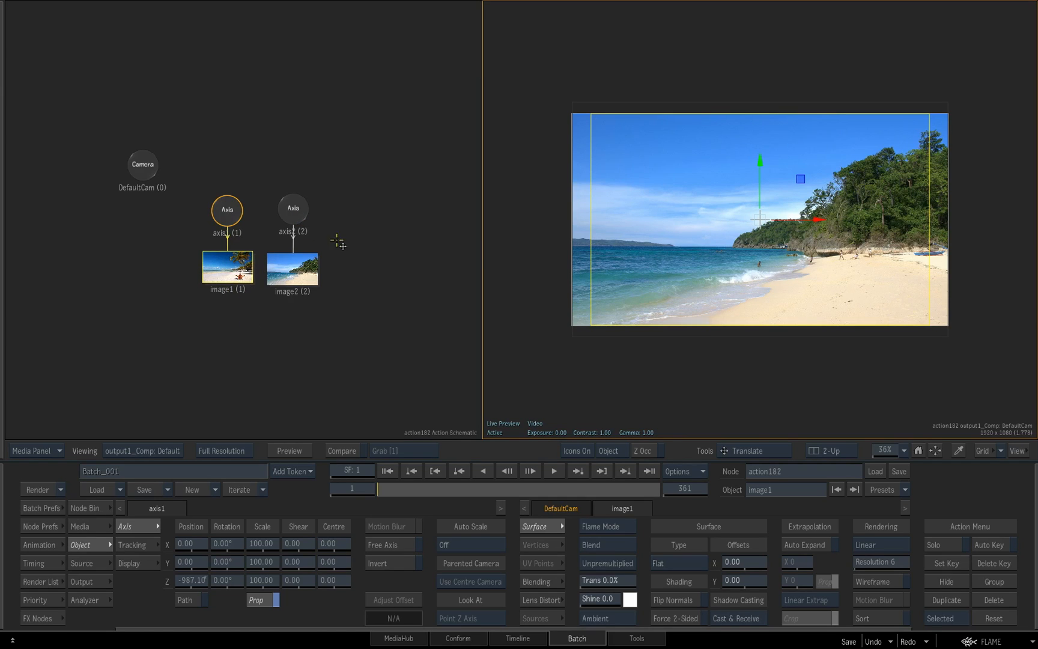
# Hide image1 in the schematic
pyautogui.click(294, 215)
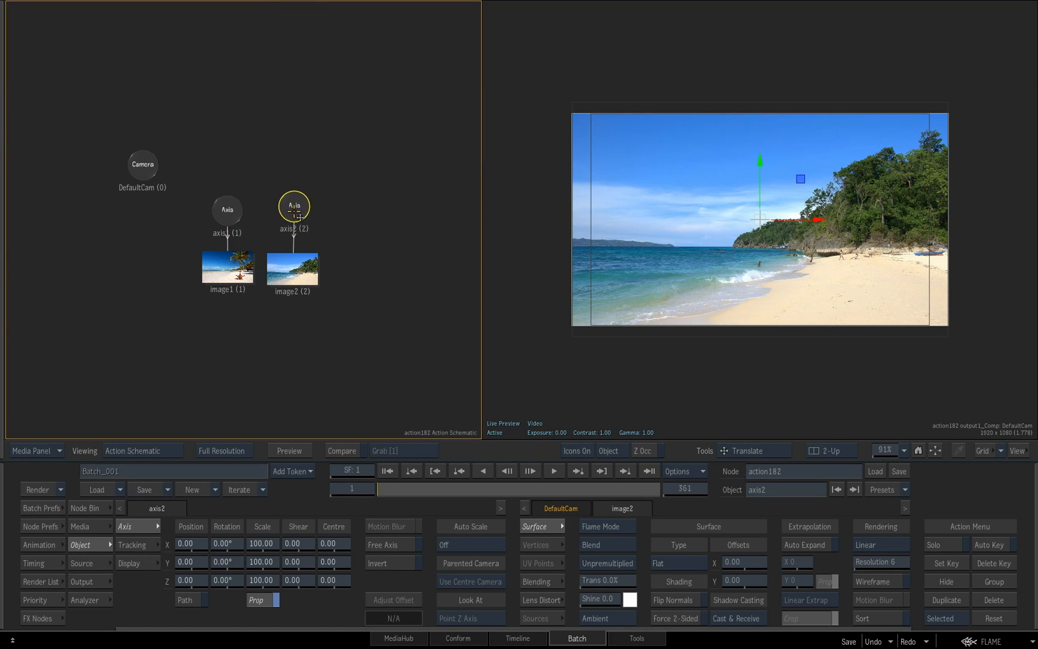
pyautogui.click(232, 275)
pyautogui.hotkey('shift', 'h')
# Move axis2 away from axis1 in the schematic, scale it proportionally to 28, and set its X position to -595
pyautogui.click(297, 215)
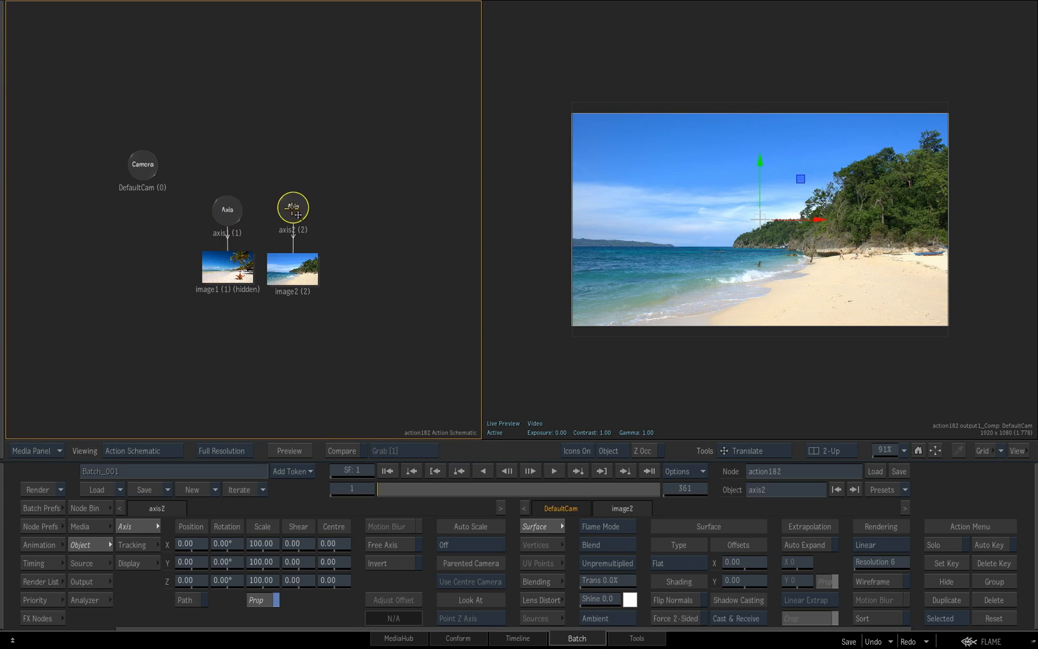
pyautogui.moveTo(296, 215); pyautogui.dragTo(353, 212)
pyautogui.moveTo(266, 543); pyautogui.dragTo(281, 550)
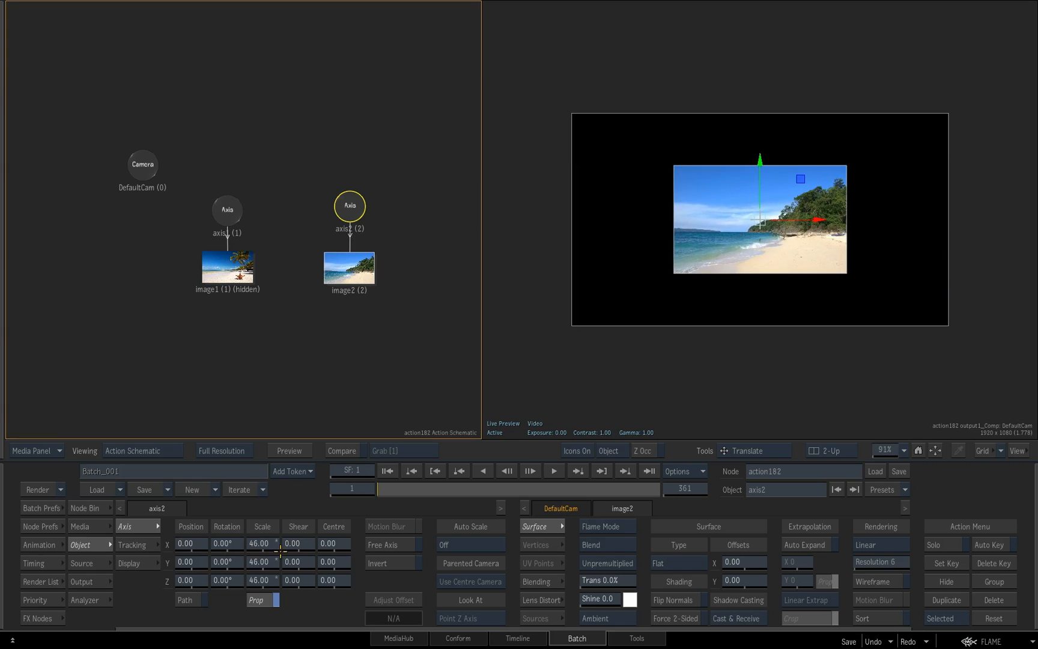
pyautogui.moveTo(195, 545); pyautogui.dragTo(100, 517)
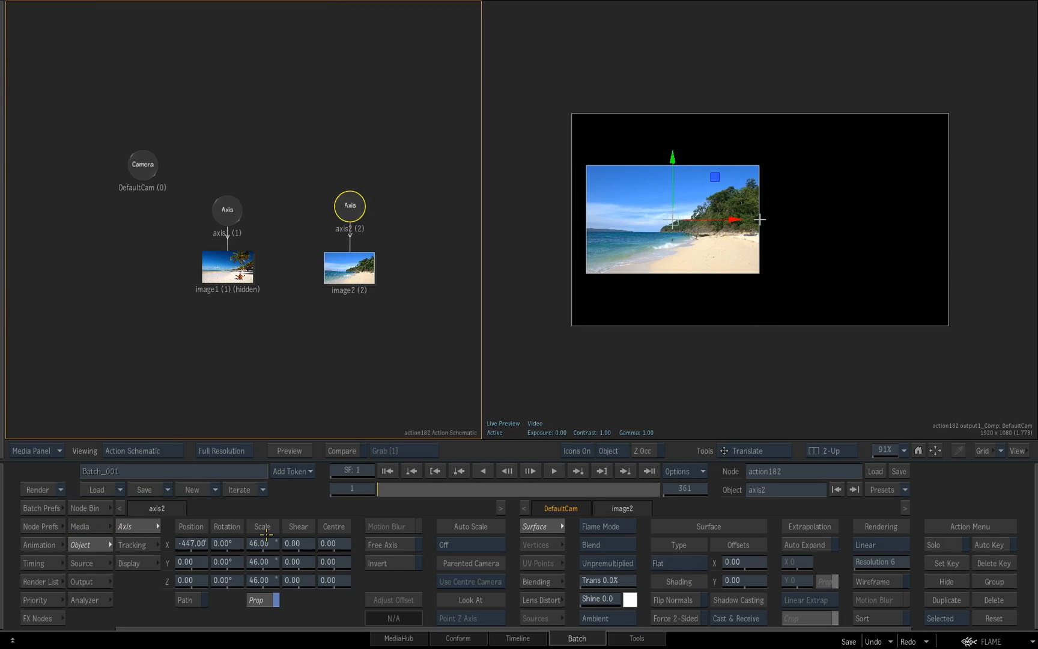
pyautogui.moveTo(264, 543); pyautogui.dragTo(258, 544)
pyautogui.moveTo(193, 544); pyautogui.dragTo(159, 544)
# Add another tropical-beach-wallpaper layer with its own axis from the media list, scaled to 49 at X position 315
pyautogui.click(92, 527)
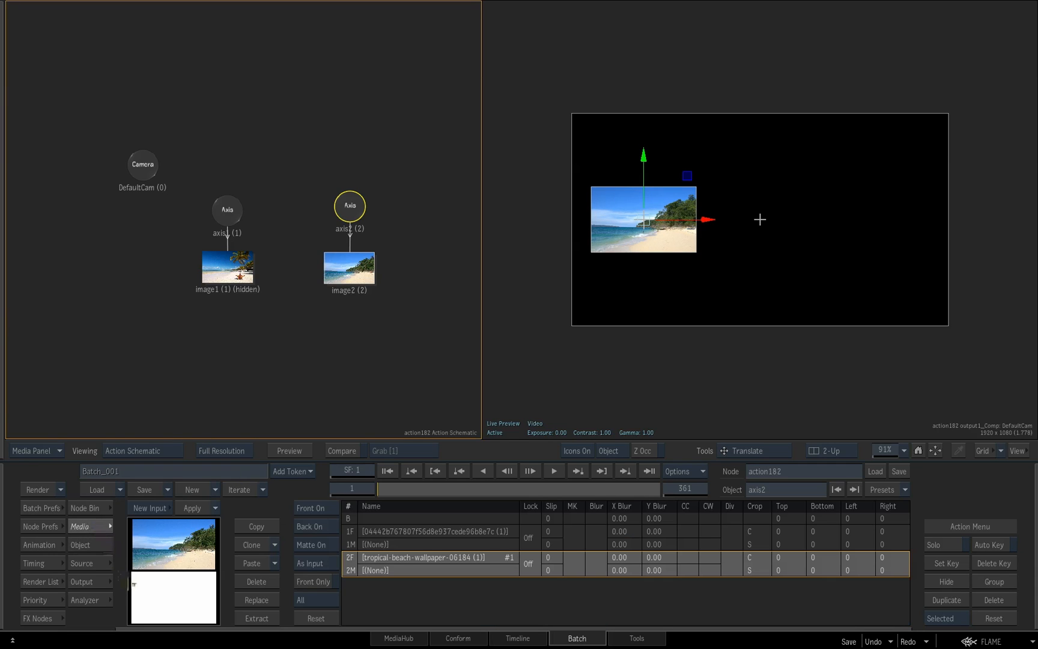
pyautogui.click(353, 544)
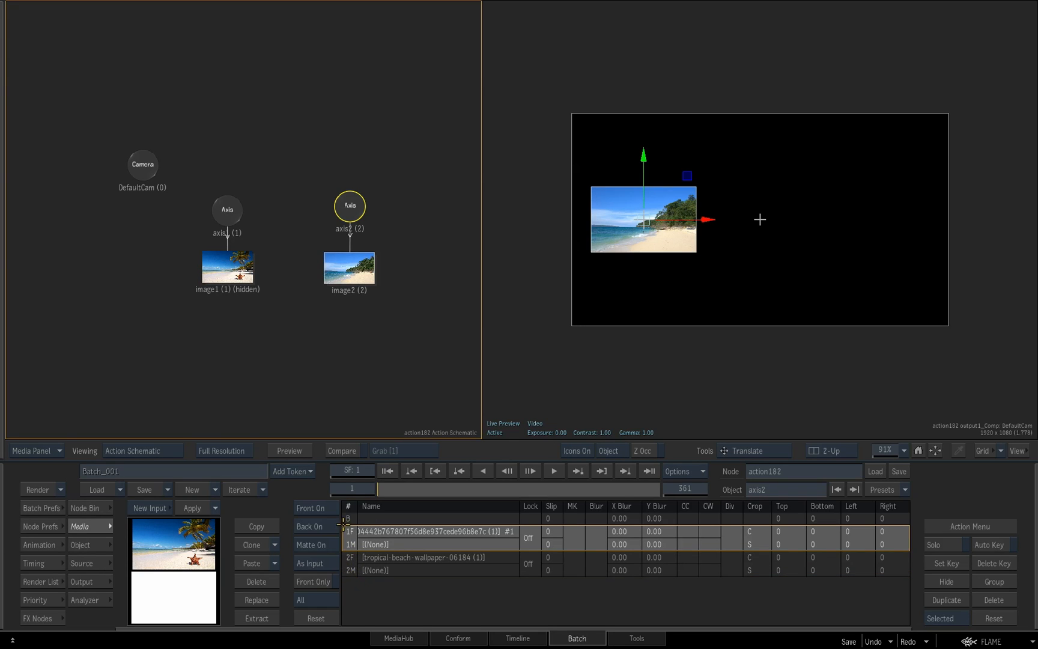
pyautogui.click(352, 570)
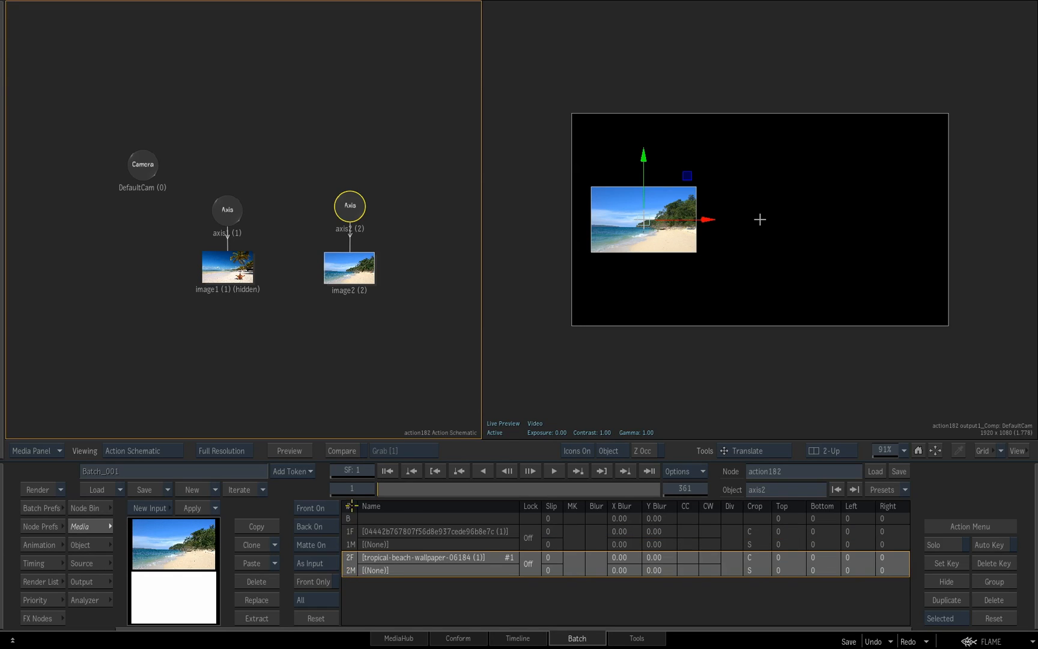
pyautogui.press('Escape')
pyautogui.moveTo(181, 533); pyautogui.dragTo(423, 318)
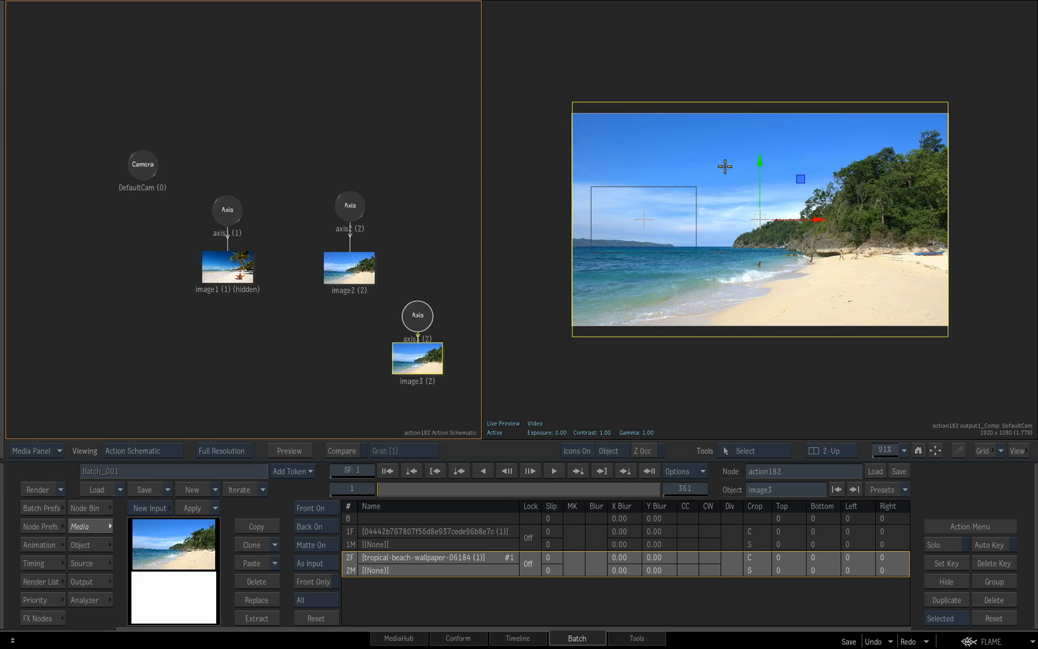
pyautogui.click(82, 545)
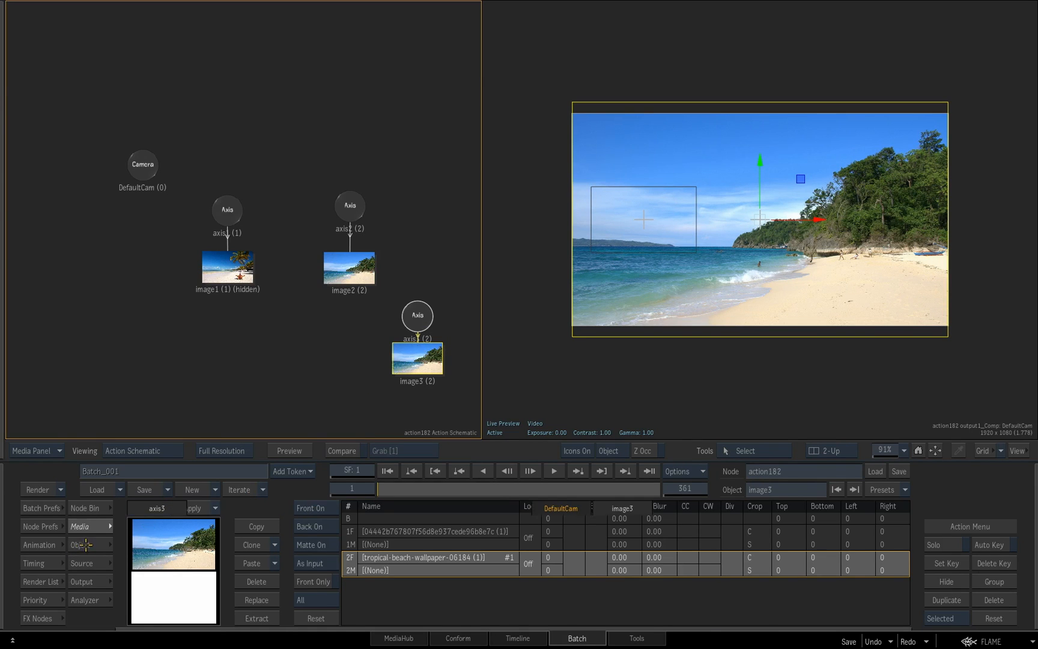
pyautogui.moveTo(264, 542); pyautogui.dragTo(303, 542)
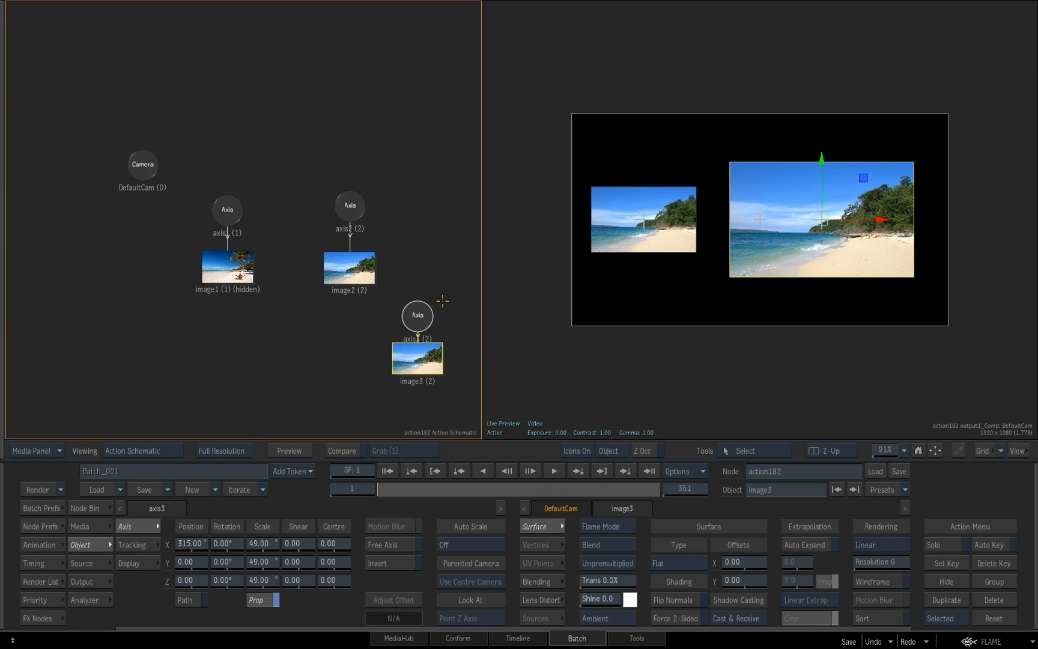
# Delete the extra image3 layer with its axis, and detach and reconnect axis2 to image2
pyautogui.click(421, 325)
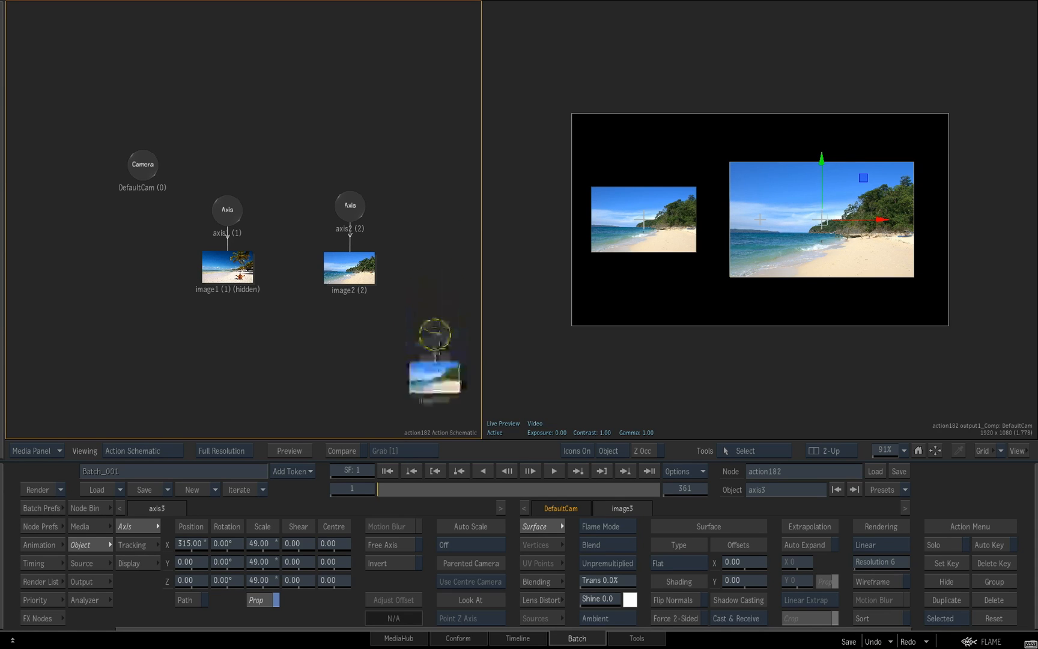
pyautogui.press('Delete')
pyautogui.moveTo(352, 209); pyautogui.dragTo(397, 236)
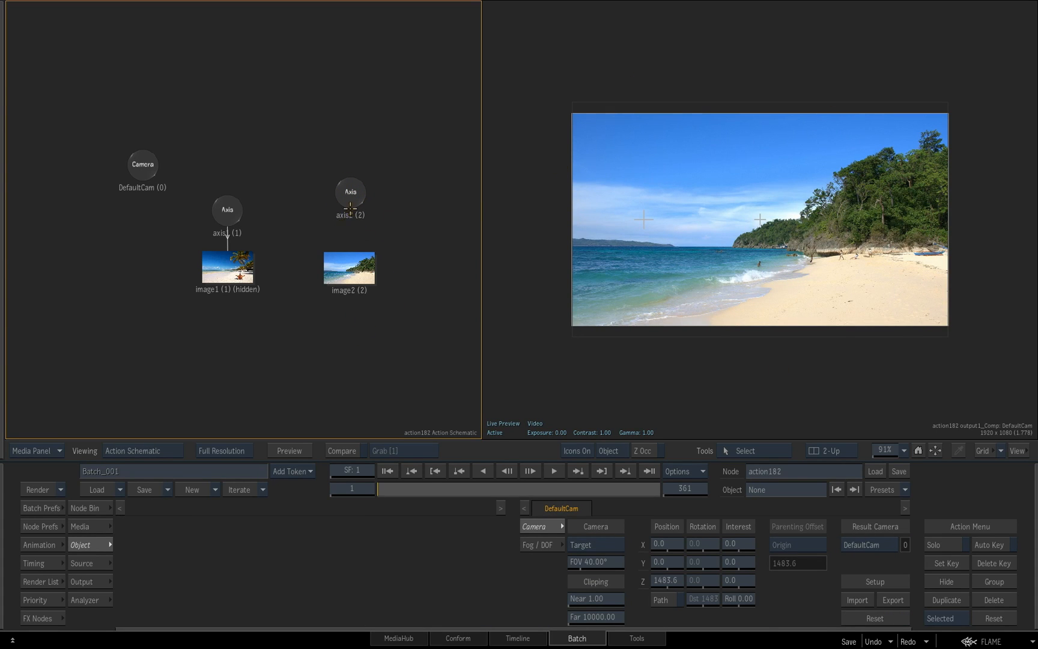
pyautogui.moveTo(350, 202); pyautogui.dragTo(349, 268)
pyautogui.moveTo(349, 195); pyautogui.dragTo(347, 192)
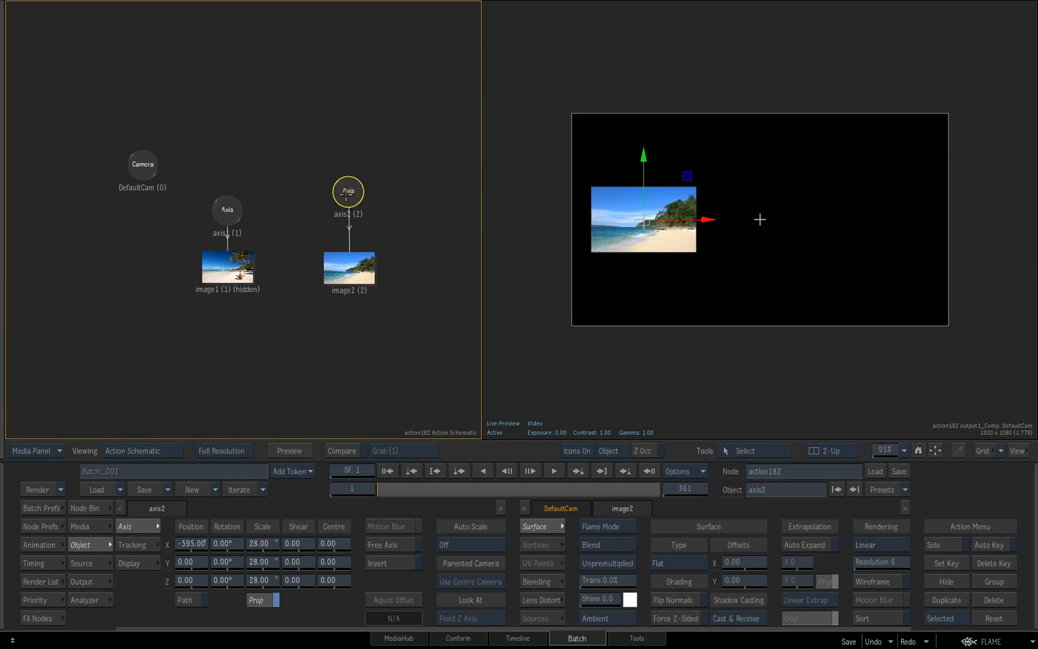
# Examine the available node categories: All Nodes, Matchbox, Lightbox, Objects, Surface, Maps and ReLighting
pyautogui.click(90, 509)
pyautogui.moveTo(620, 601)
pyautogui.mouseDown()
pyautogui.moveTo(795, 606)
pyautogui.moveTo(475, 610)
pyautogui.moveTo(453, 628)
pyautogui.mouseUp()
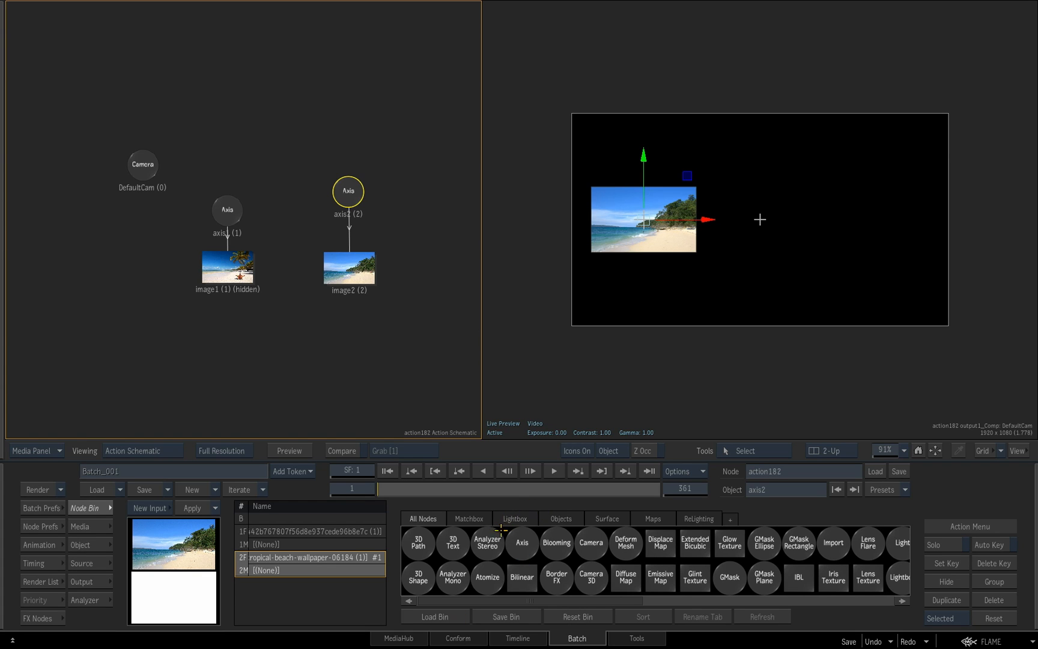
pyautogui.click(475, 518)
pyautogui.click(508, 517)
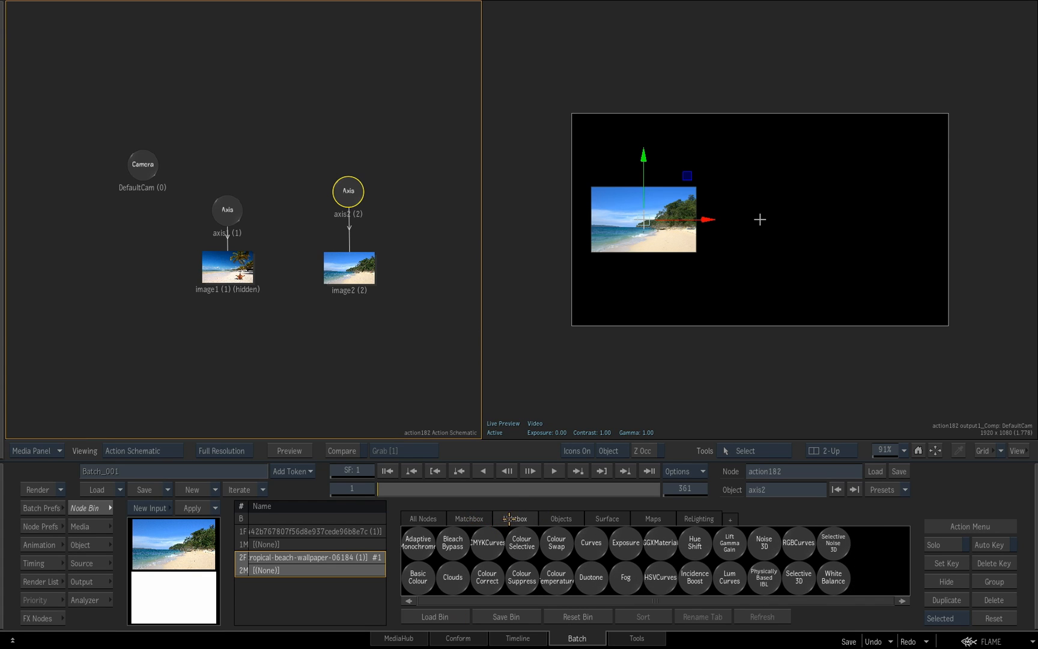
pyautogui.click(561, 519)
pyautogui.click(628, 521)
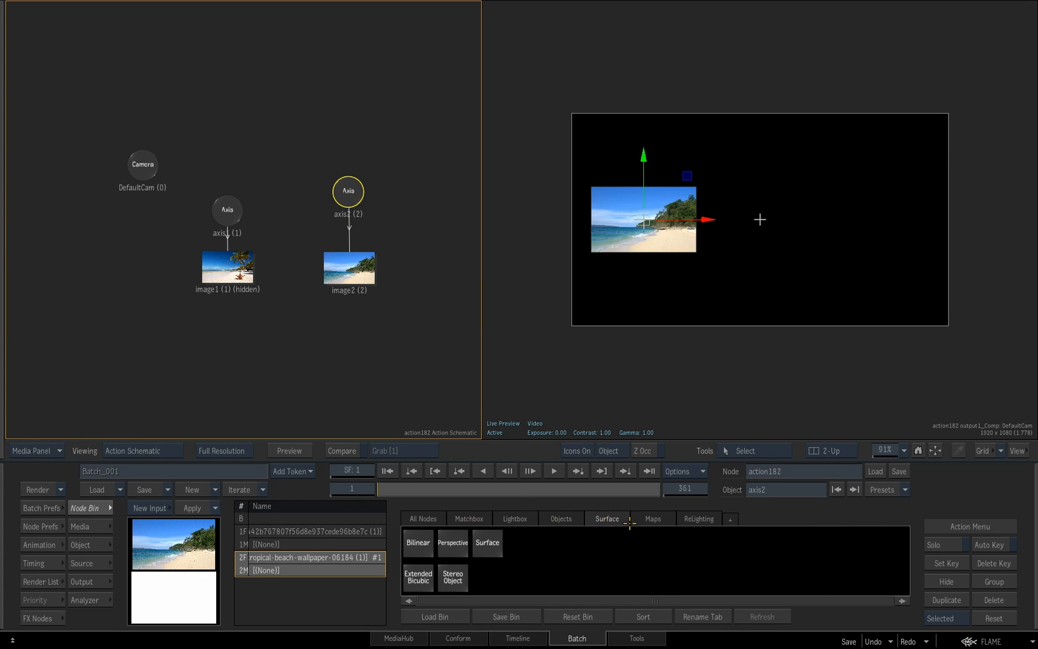
pyautogui.click(661, 519)
pyautogui.click(699, 518)
pyautogui.click(426, 519)
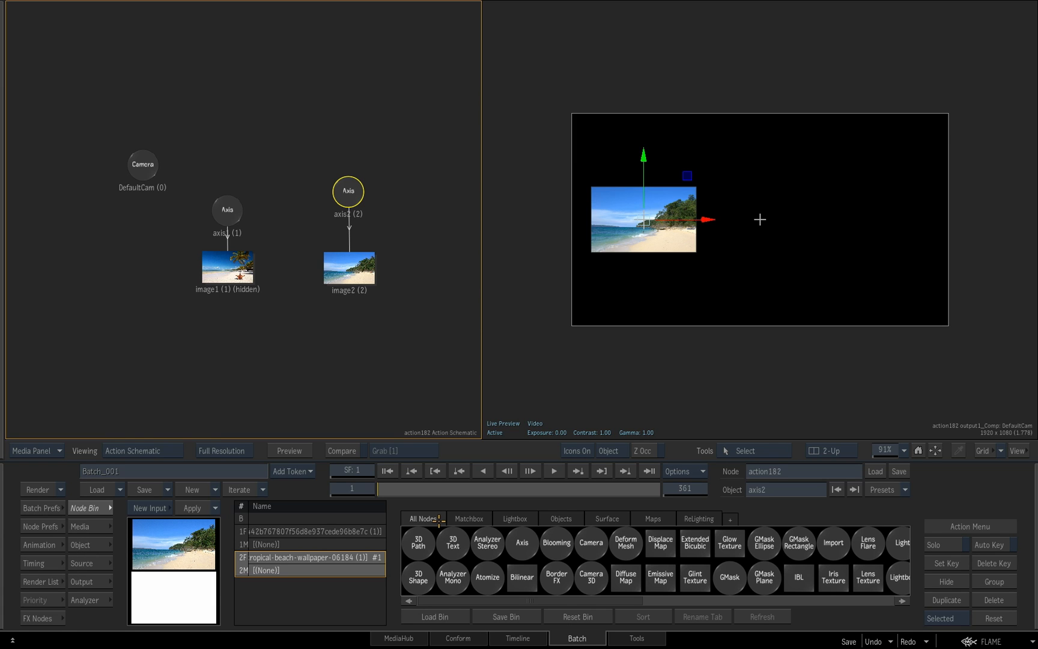
# Add two Axis nodes beside axis2 in the schematic and connect the first of them to image2
pyautogui.moveTo(524, 543); pyautogui.dragTo(408, 215)
pyautogui.moveTo(346, 189); pyautogui.dragTo(306, 202)
pyautogui.moveTo(407, 213); pyautogui.dragTo(379, 196)
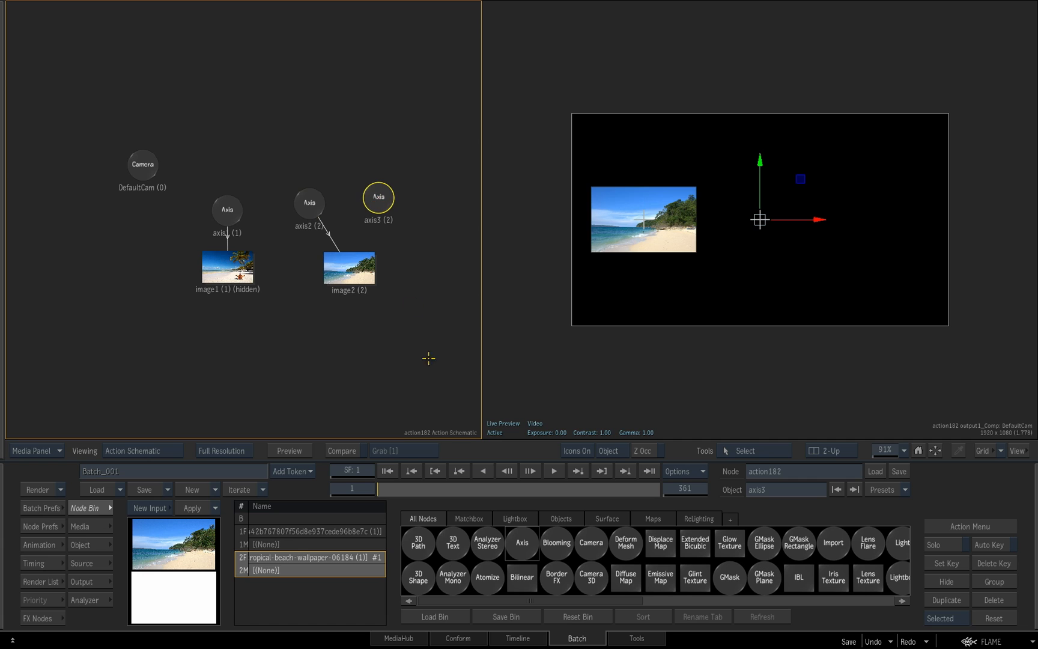
pyautogui.moveTo(518, 537)
pyautogui.mouseDown()
pyautogui.moveTo(417, 379)
pyautogui.moveTo(419, 184)
pyautogui.moveTo(354, 264)
pyautogui.mouseUp()
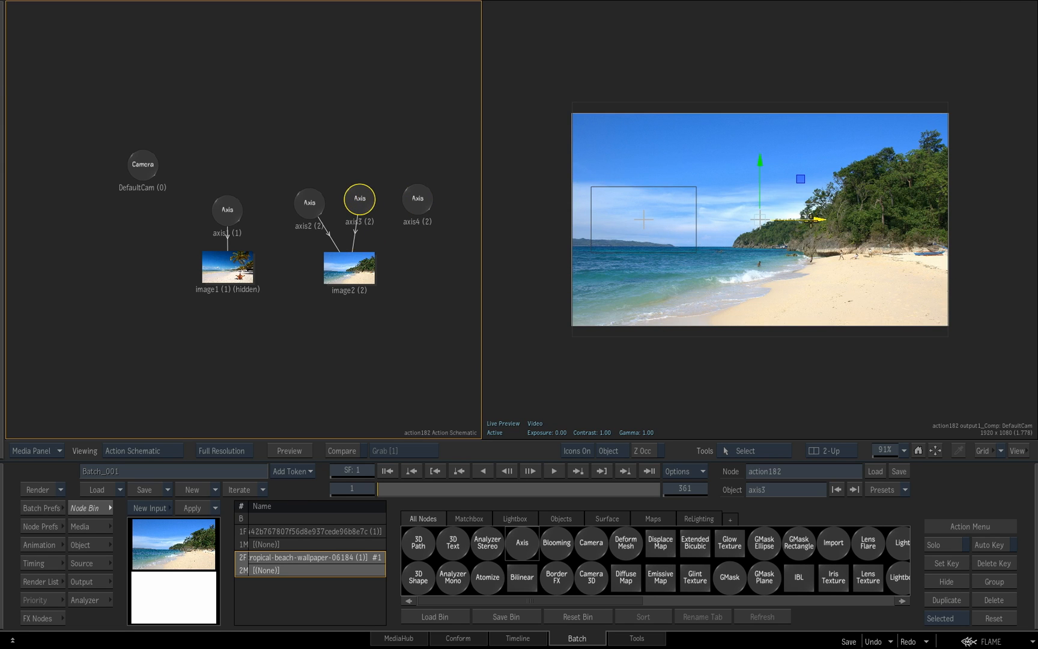
# Scale down axis3's copy of image2 and move it to the upper-right part of the frame
pyautogui.press('s')
pyautogui.moveTo(762, 219); pyautogui.dragTo(818, 159)
pyautogui.press('t')
# Connect axis4 to image2, scale down its copy, and place it in the lower-right part of the frame
pyautogui.click(421, 202)
pyautogui.moveTo(413, 211); pyautogui.dragTo(368, 264)
pyautogui.moveTo(422, 206); pyautogui.dragTo(422, 211)
pyautogui.press('s')
pyautogui.moveTo(772, 220); pyautogui.dragTo(661, 230)
pyautogui.press('t')
pyautogui.moveTo(761, 220); pyautogui.dragTo(815, 269)
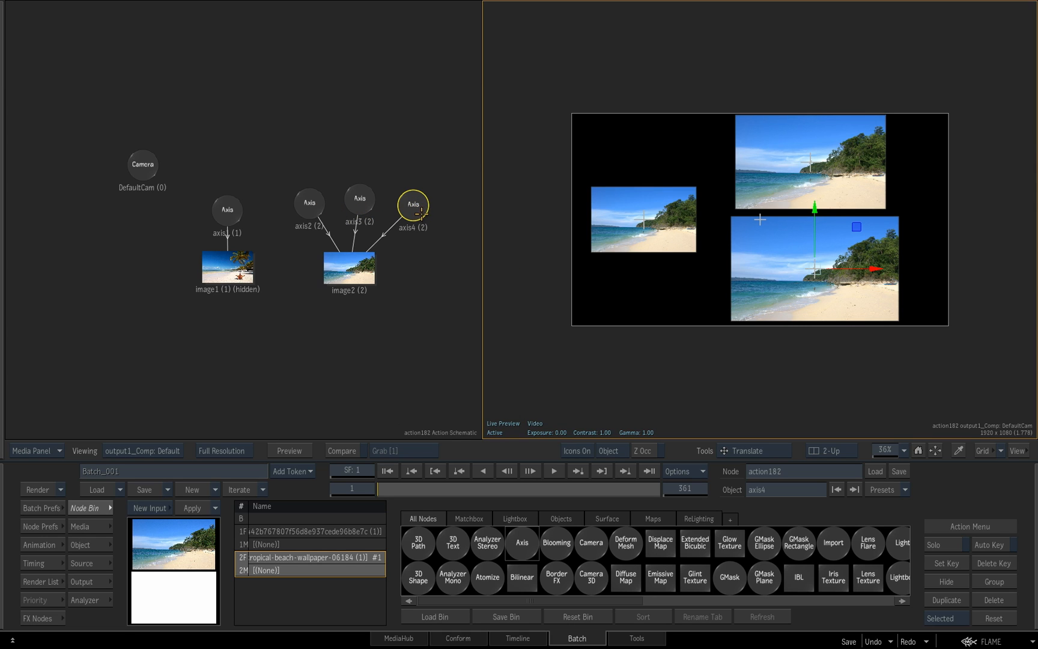
# Arrange axis2, axis3 and axis4 evenly above image2 in the schematic
pyautogui.moveTo(309, 202); pyautogui.dragTo(296, 199)
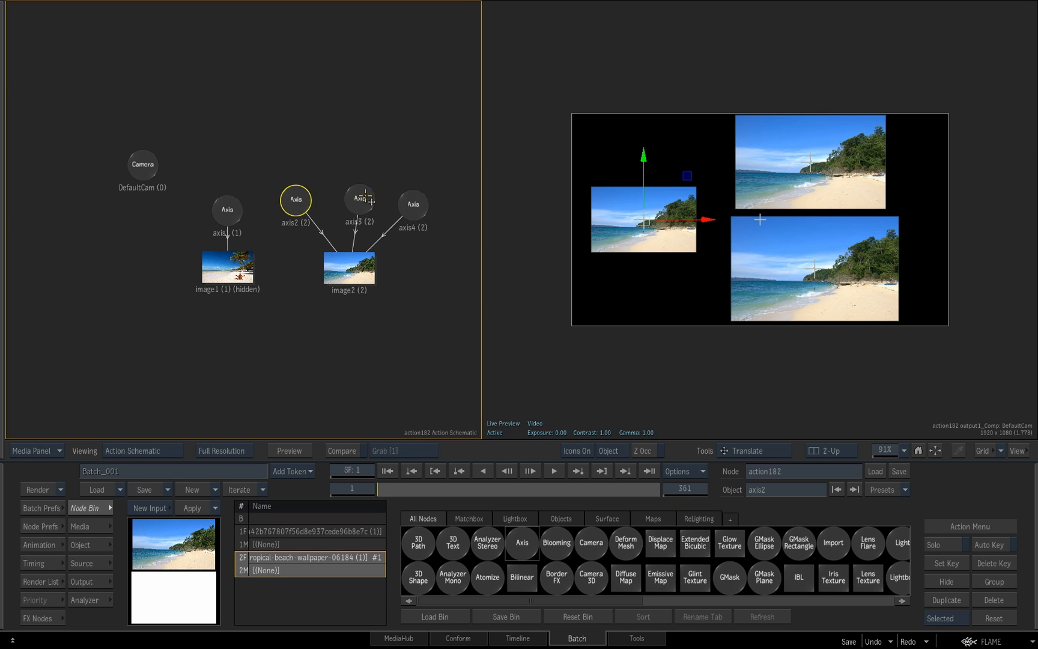
pyautogui.moveTo(359, 199); pyautogui.dragTo(348, 193)
pyautogui.moveTo(414, 205); pyautogui.dragTo(413, 205)
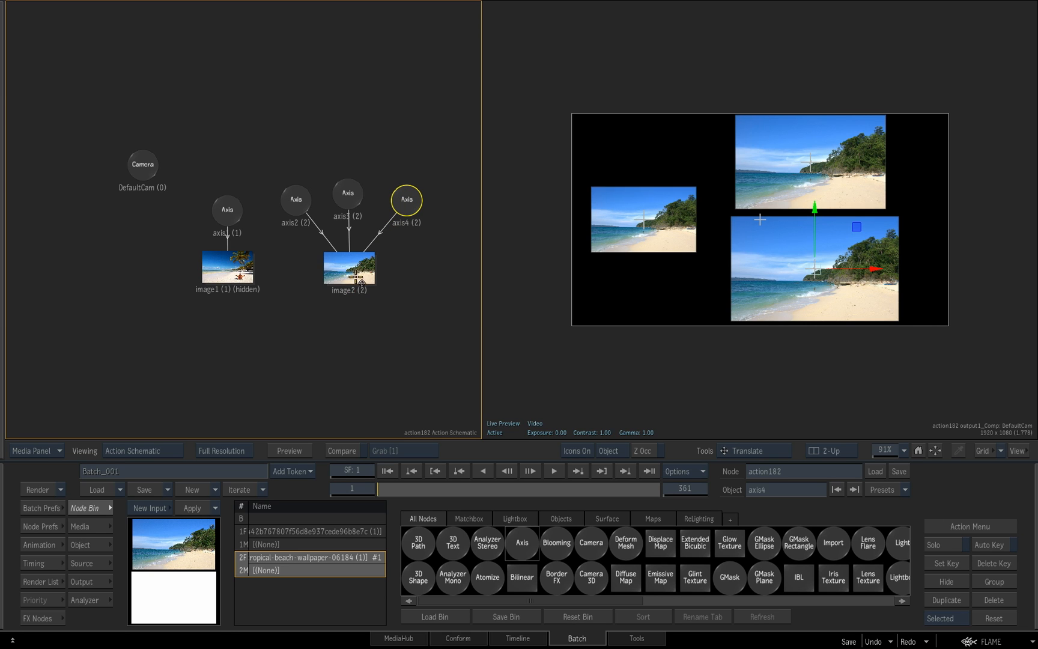
# Change image2's surface type to Extended Bicubic and pull its lower-right corner vertex slightly inward and down
pyautogui.moveTo(349, 274); pyautogui.dragTo(351, 277)
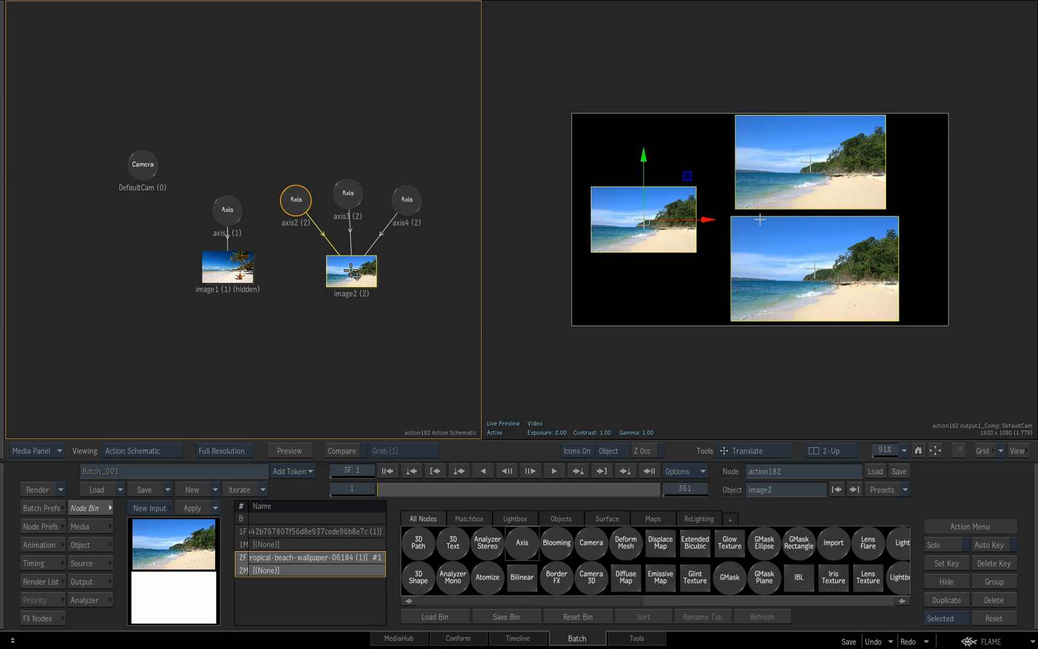
pyautogui.click(104, 527)
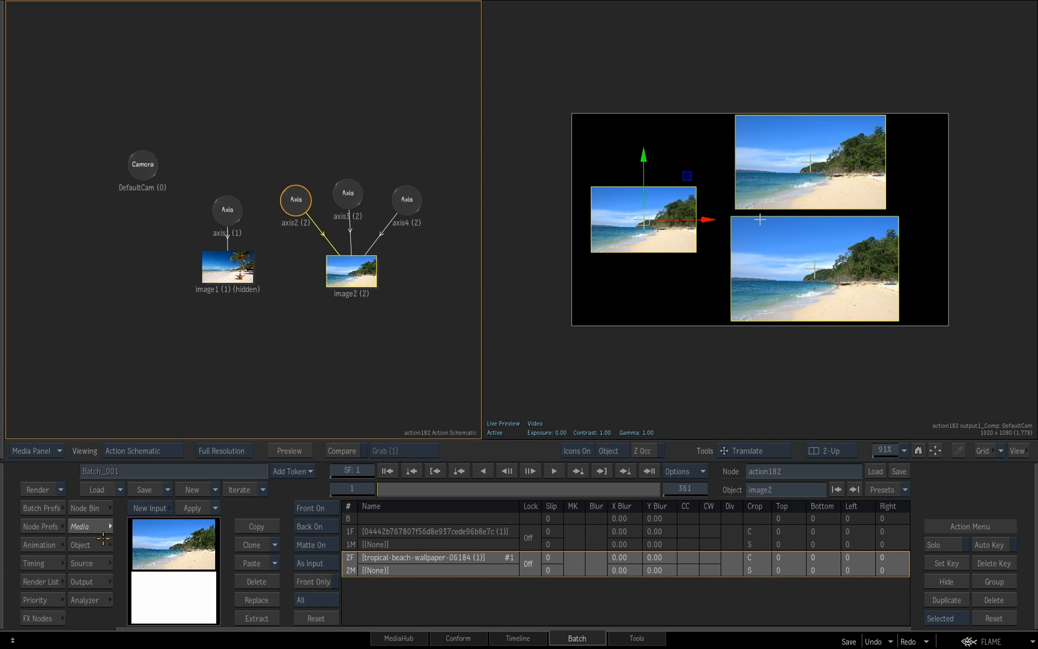
pyautogui.click(105, 545)
pyautogui.click(681, 563)
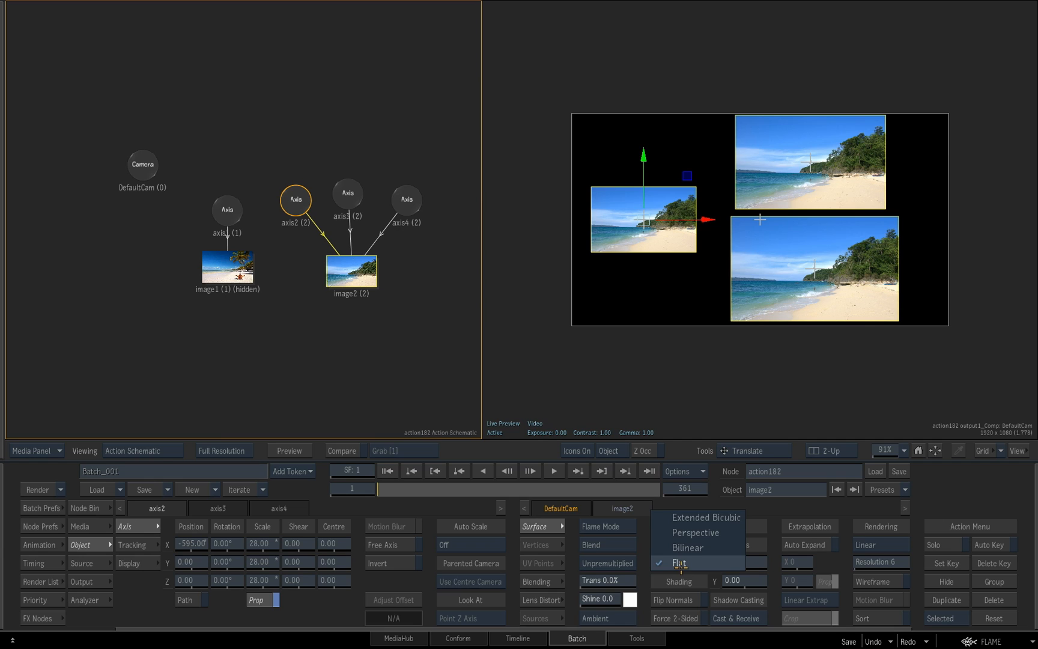
pyautogui.click(703, 517)
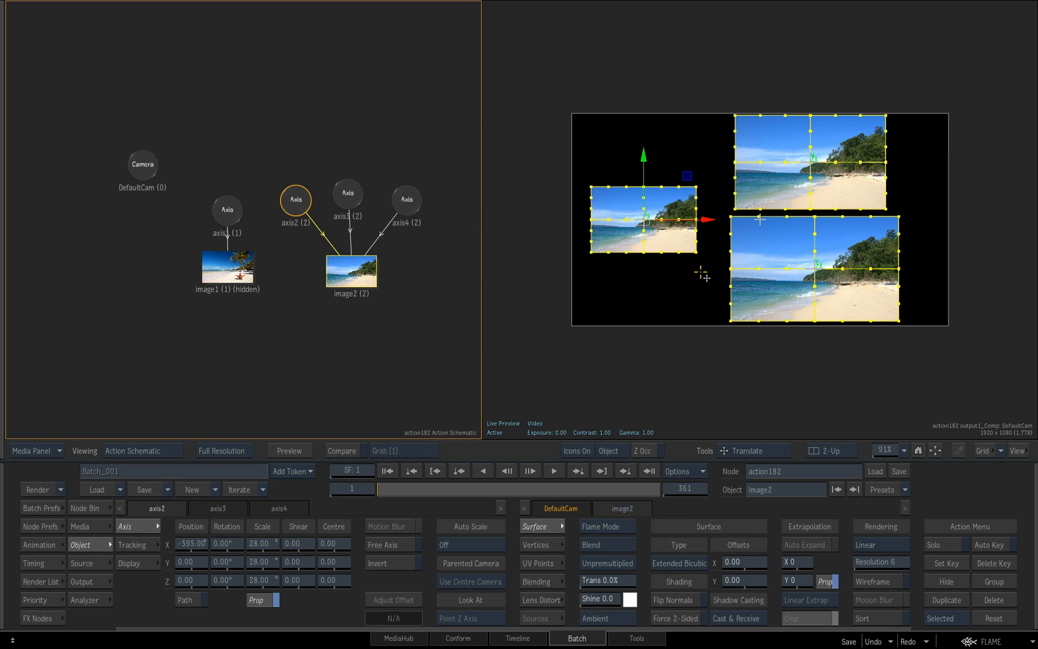
pyautogui.click(699, 254)
pyautogui.moveTo(698, 254)
pyautogui.mouseDown()
pyautogui.moveTo(686, 271)
pyautogui.moveTo(696, 239)
pyautogui.moveTo(696, 260)
pyautogui.mouseUp()
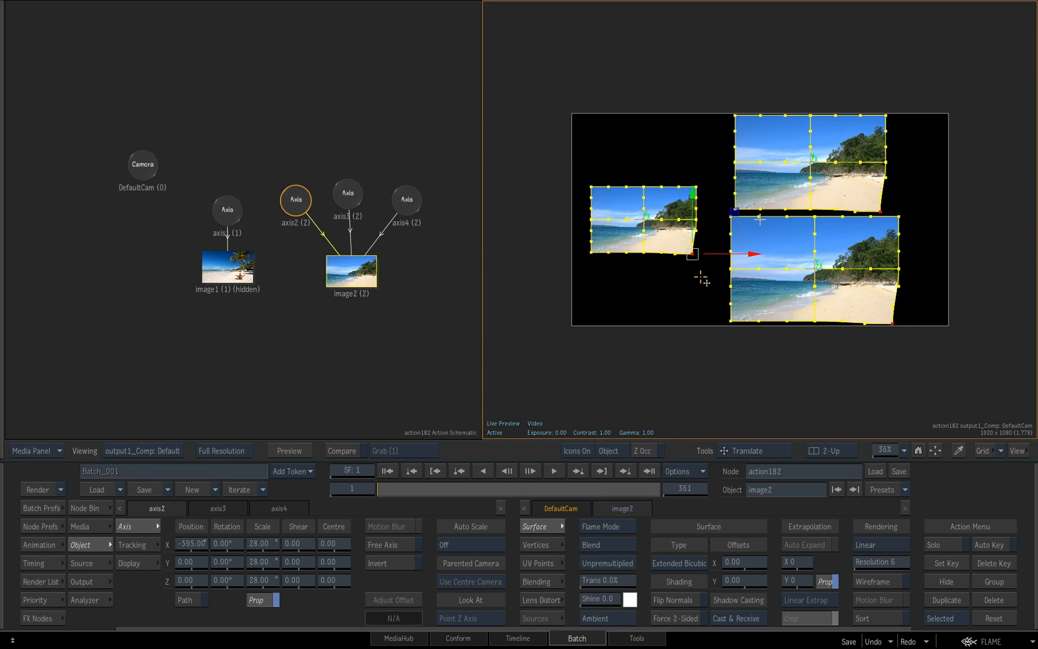
# Change image2's surface type back to Flat
pyautogui.click(690, 545)
pyautogui.click(696, 606)
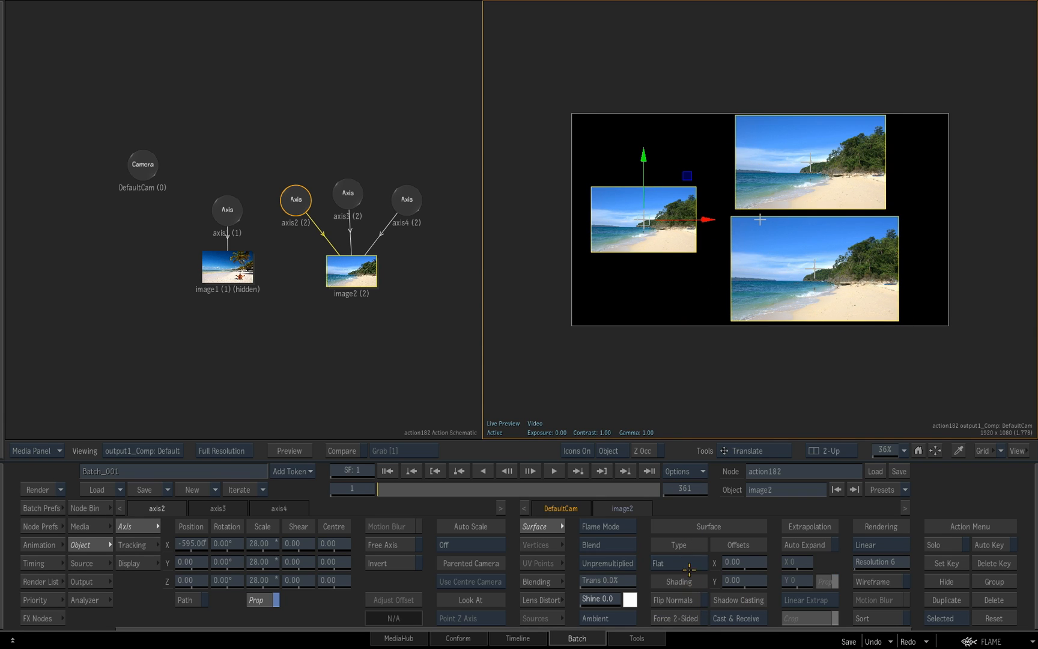
# Add a new Axis node above axis2, axis3 and axis4 as the parent of all three
pyautogui.click(111, 508)
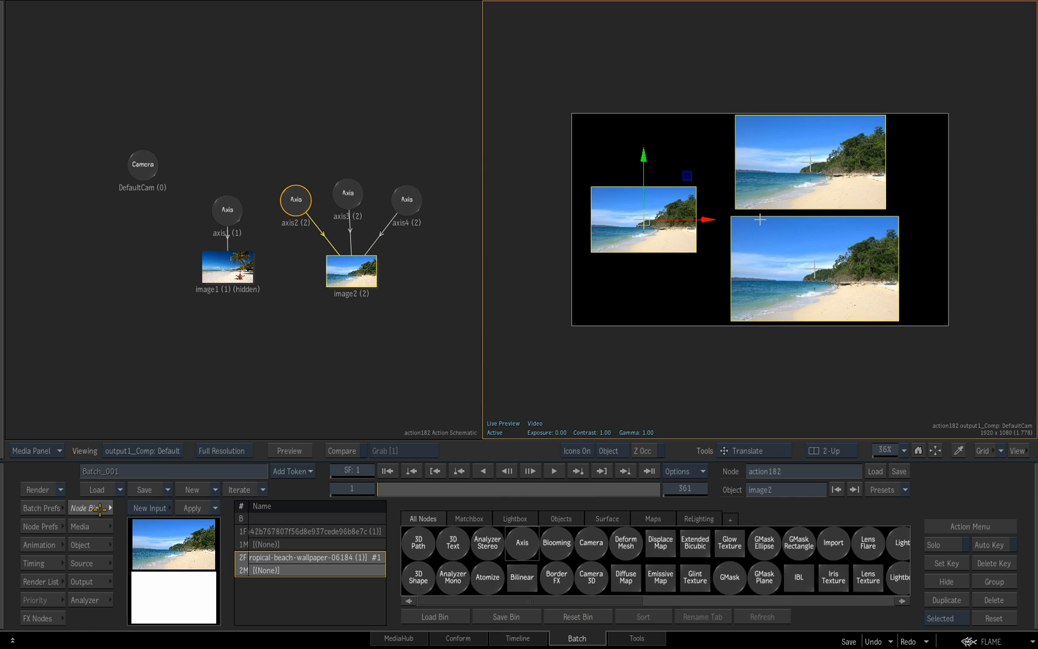
pyautogui.moveTo(522, 543)
pyautogui.mouseDown()
pyautogui.moveTo(454, 545)
pyautogui.moveTo(429, 155)
pyautogui.moveTo(358, 115)
pyautogui.moveTo(325, 144)
pyautogui.moveTo(298, 193)
pyautogui.mouseUp()
pyautogui.moveTo(354, 124)
pyautogui.mouseDown()
pyautogui.moveTo(349, 185)
pyautogui.moveTo(371, 162)
pyautogui.moveTo(399, 196)
pyautogui.moveTo(348, 123)
pyautogui.mouseUp()
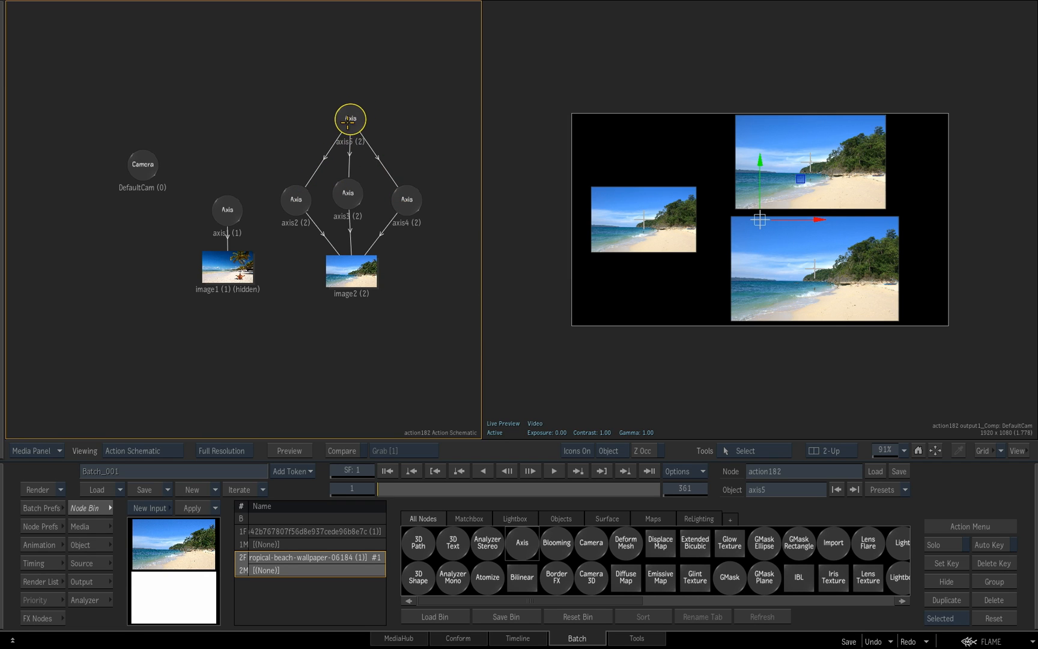
# Rotate each copy of image2: axis3 to X 38° and Y 52° at scale 34.02, axis4 freely, axis2 to X -51° at scale 33
pyautogui.click(348, 193)
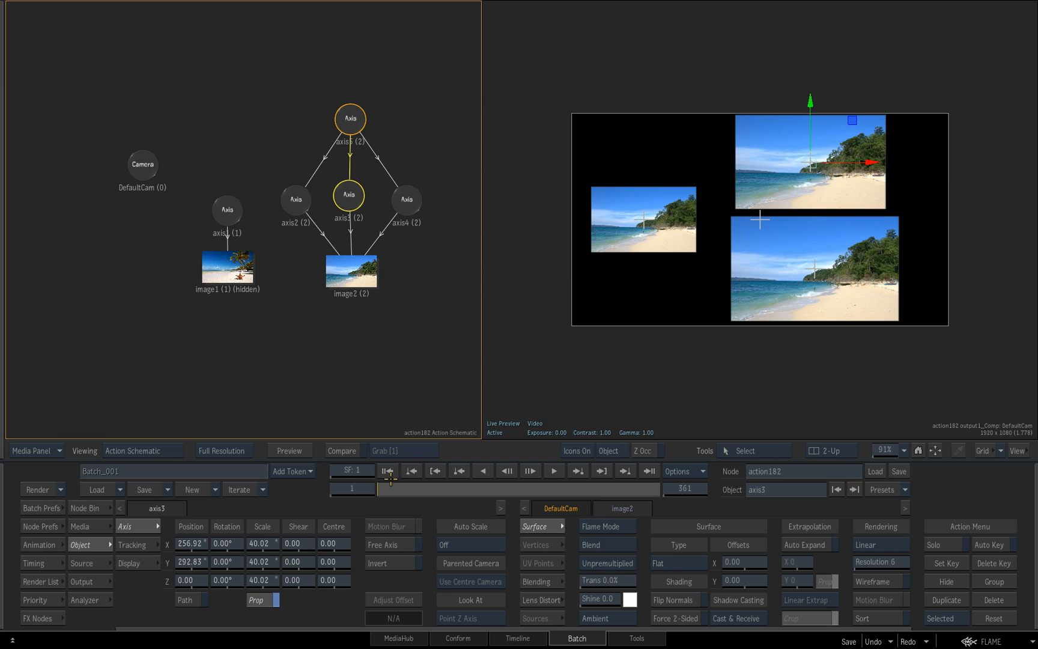
pyautogui.moveTo(258, 562)
pyautogui.mouseDown()
pyautogui.moveTo(277, 562)
pyautogui.moveTo(235, 565)
pyautogui.moveTo(253, 563)
pyautogui.moveTo(251, 547)
pyautogui.mouseUp()
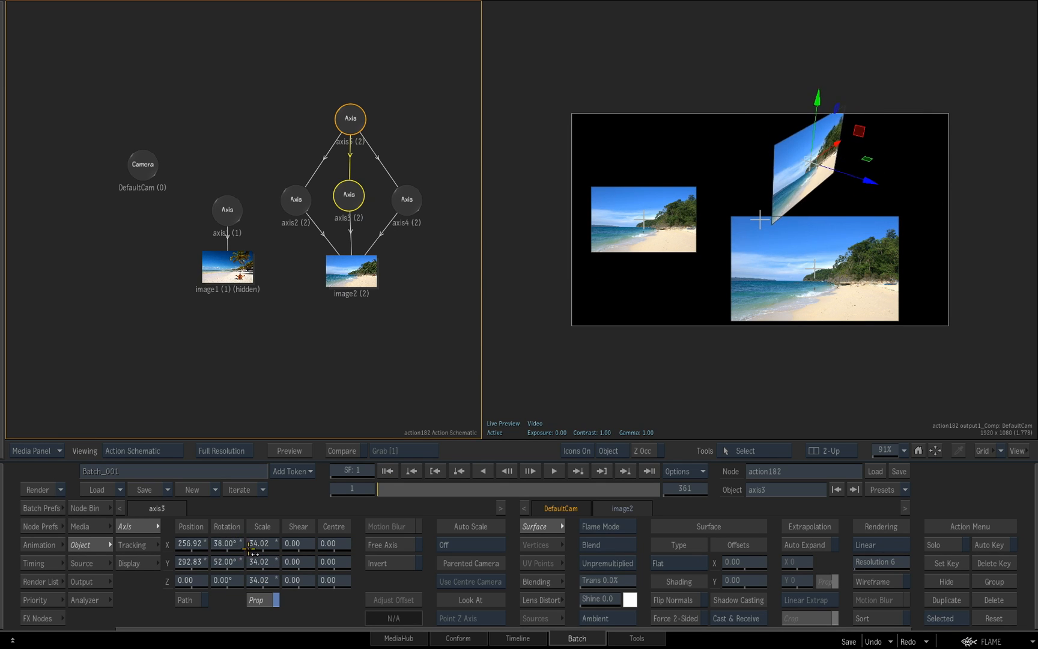
pyautogui.click(401, 203)
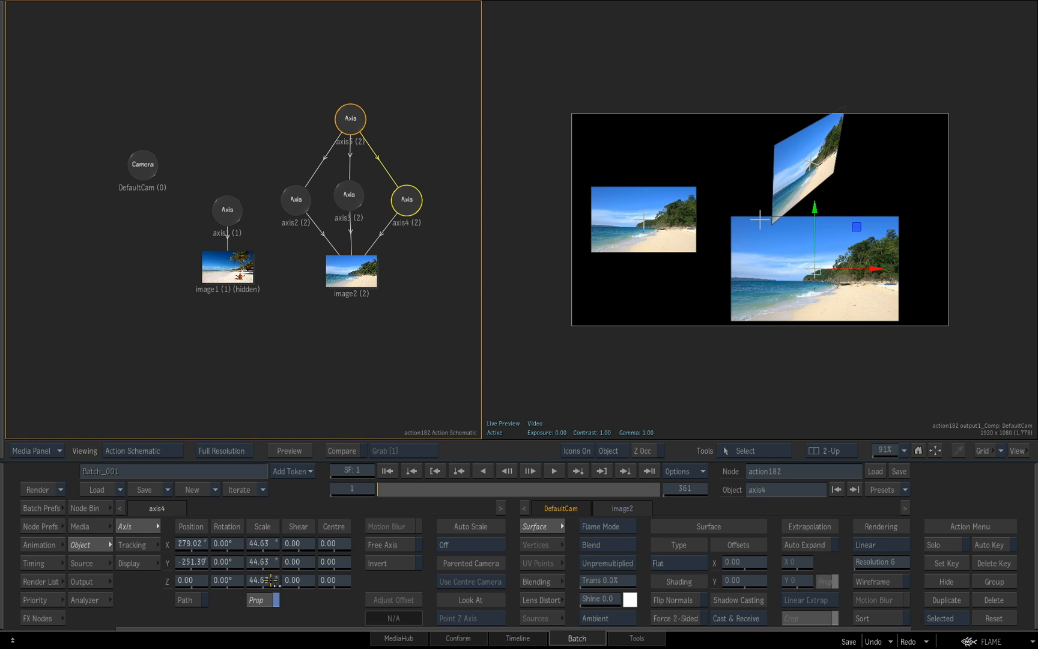
pyautogui.moveTo(223, 563); pyautogui.dragTo(198, 539)
pyautogui.click(292, 220)
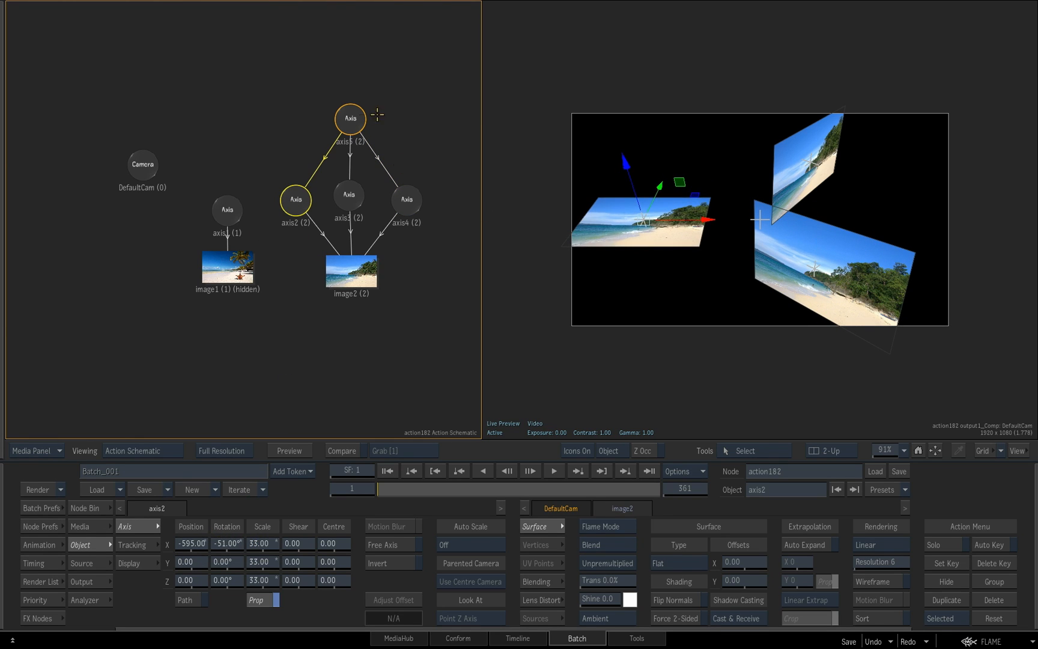
# Rotate all three copies together by setting the parent axis5's Y rotation to -19°
pyautogui.click(350, 118)
pyautogui.moveTo(350, 118); pyautogui.dragTo(351, 114)
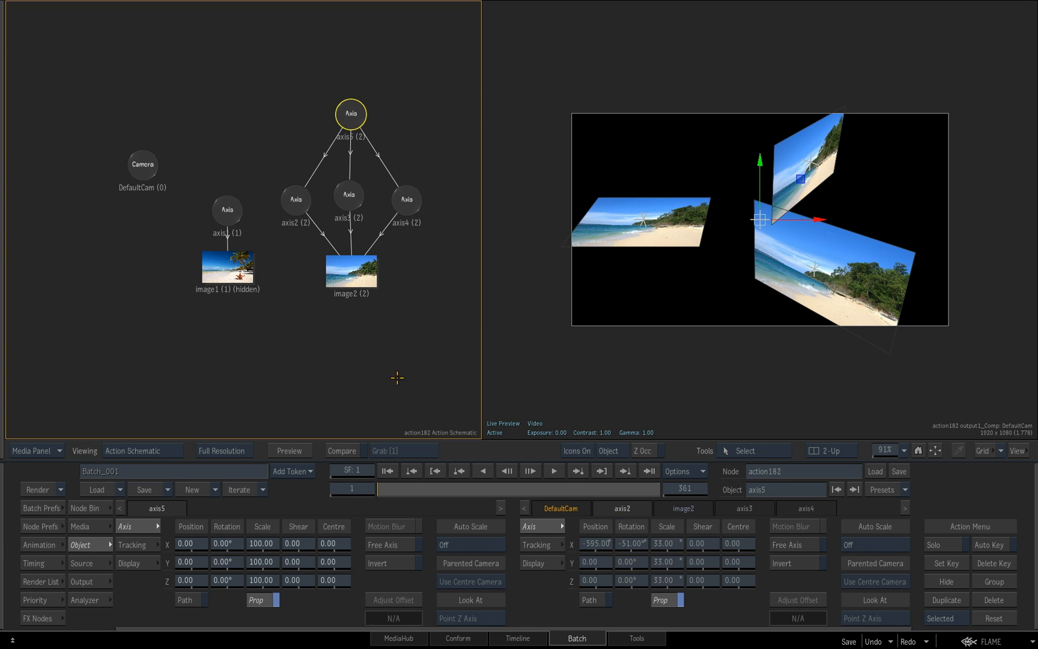
pyautogui.moveTo(223, 562)
pyautogui.mouseDown()
pyautogui.moveTo(297, 562)
pyautogui.moveTo(231, 564)
pyautogui.mouseUp()
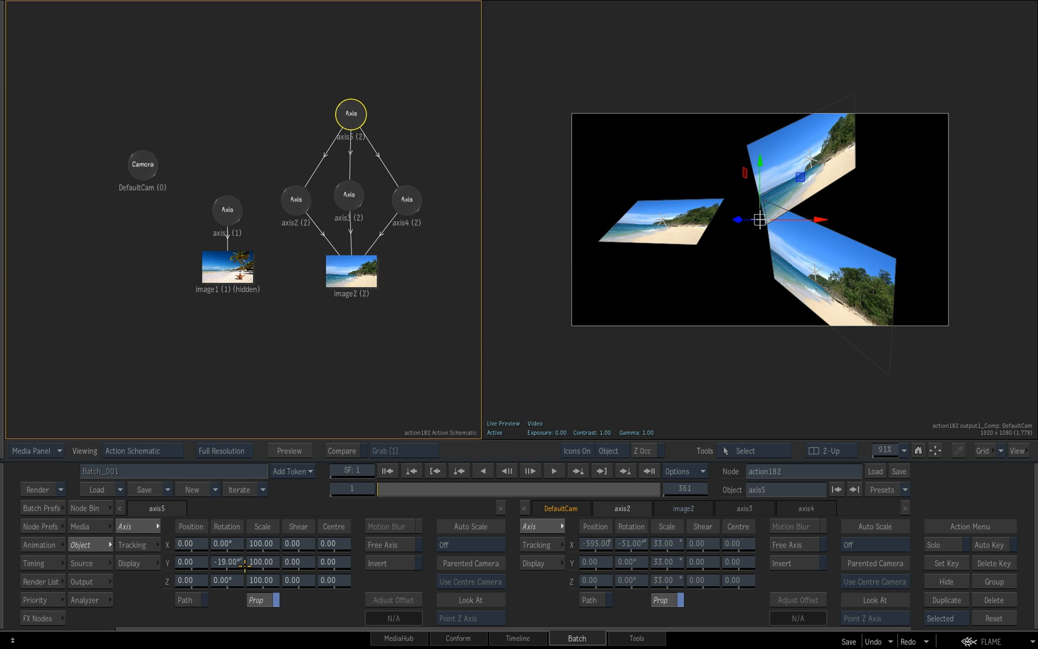
# Delete the parent axis5 along with axis3 and axis4 from the schematic
pyautogui.press('Delete')
pyautogui.click(351, 114)
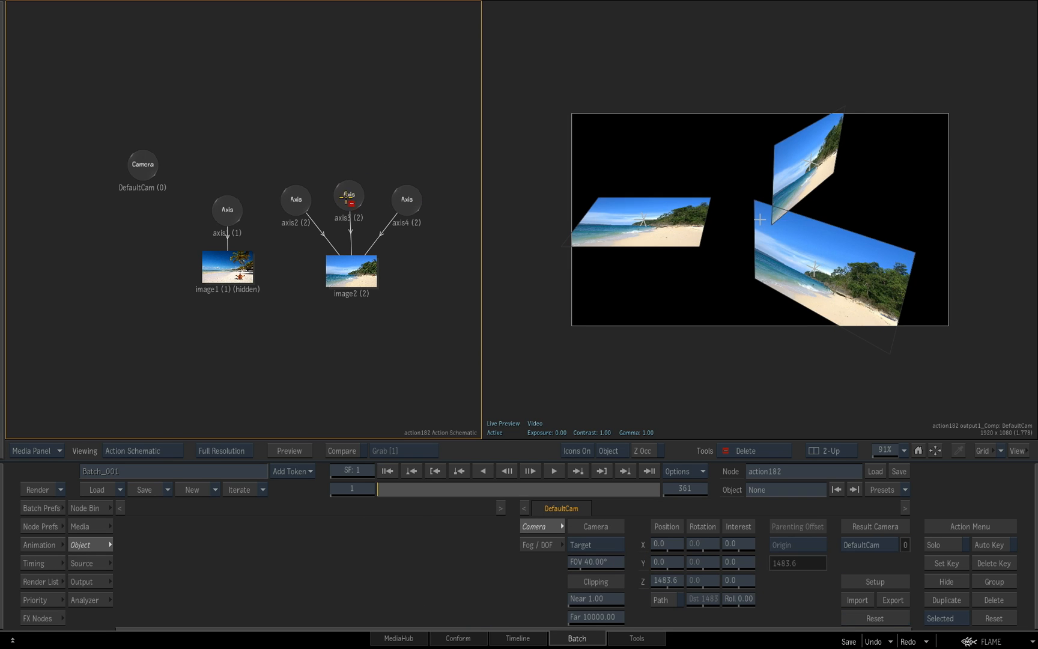
pyautogui.click(348, 195)
pyautogui.click(406, 200)
# Place axis2 above image2 in the schematic and reset its transforms
pyautogui.moveTo(297, 205); pyautogui.dragTo(343, 211)
pyautogui.rightClick(348, 212)
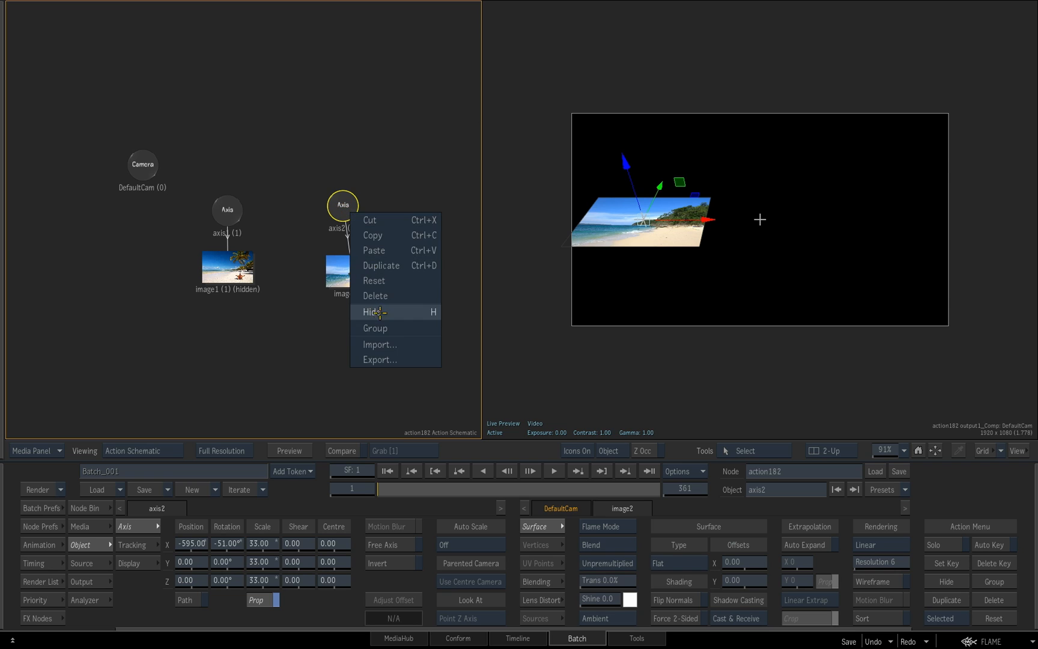
pyautogui.click(385, 282)
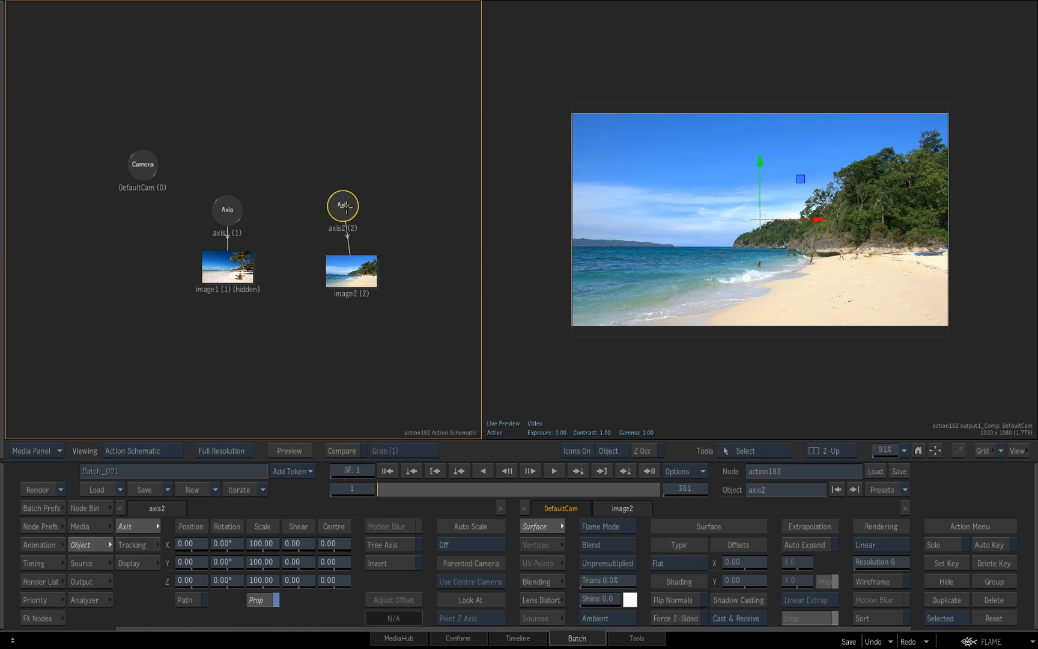
# Line up both axes over their images, switch to the 3D working view and unhide image1
pyautogui.moveTo(346, 207); pyautogui.dragTo(349, 205)
pyautogui.moveTo(228, 210); pyautogui.dragTo(229, 205)
pyautogui.press('F8')
pyautogui.click(232, 275)
pyautogui.press('h')
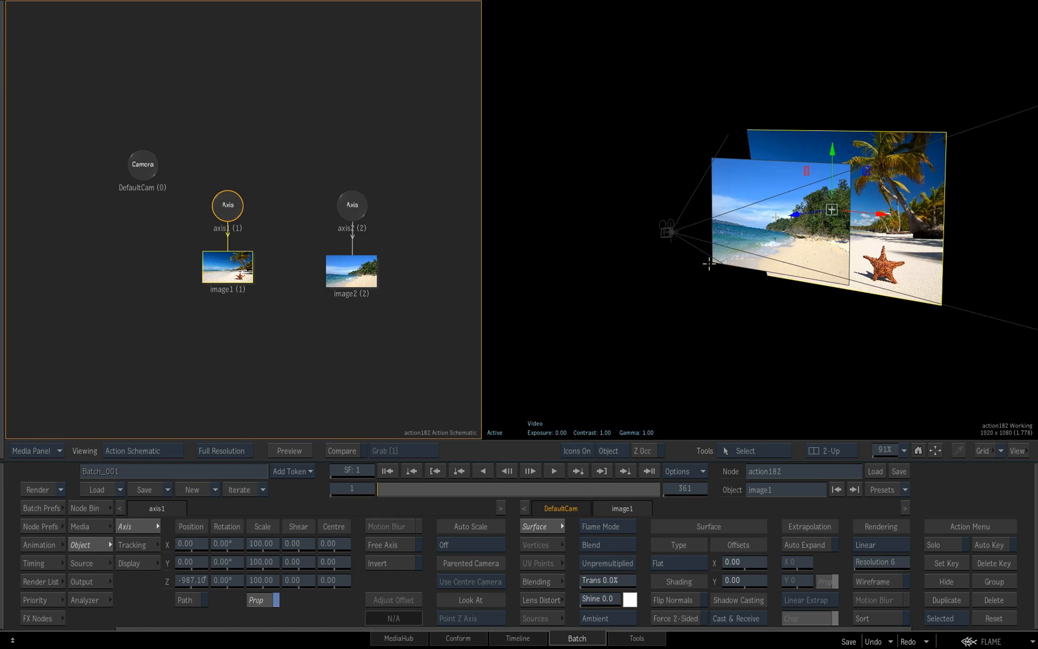
# Add a GMask node with its own axis below the two images in the schematic
pyautogui.click(918, 449)
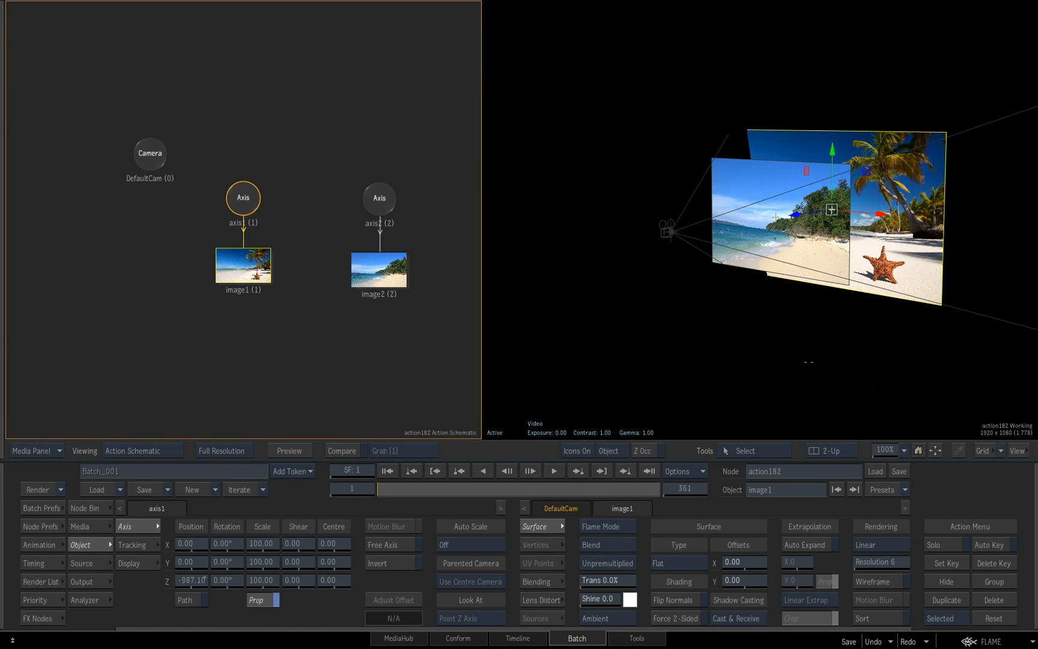
pyautogui.click(885, 389)
pyautogui.scroll(3, 859, 385)
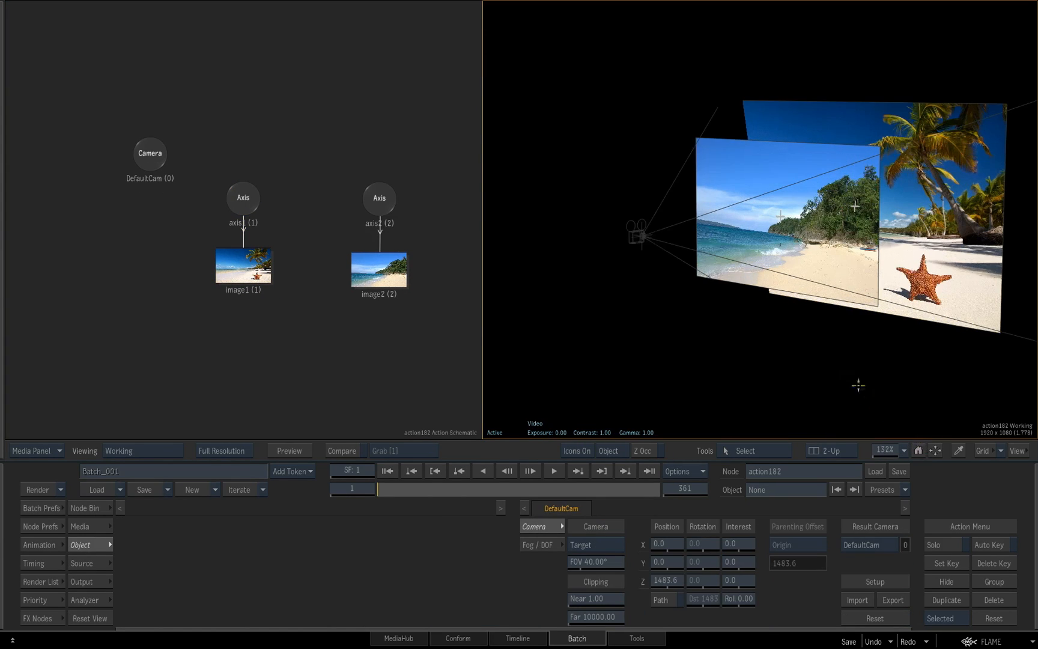
pyautogui.moveTo(819, 380); pyautogui.dragTo(862, 361)
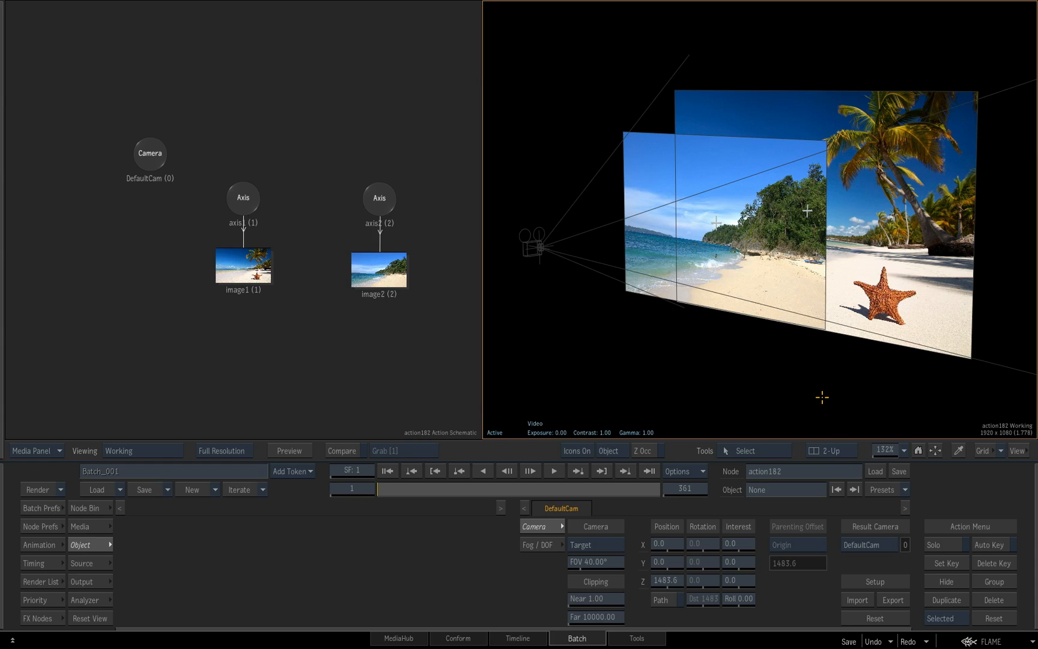
pyautogui.click(90, 509)
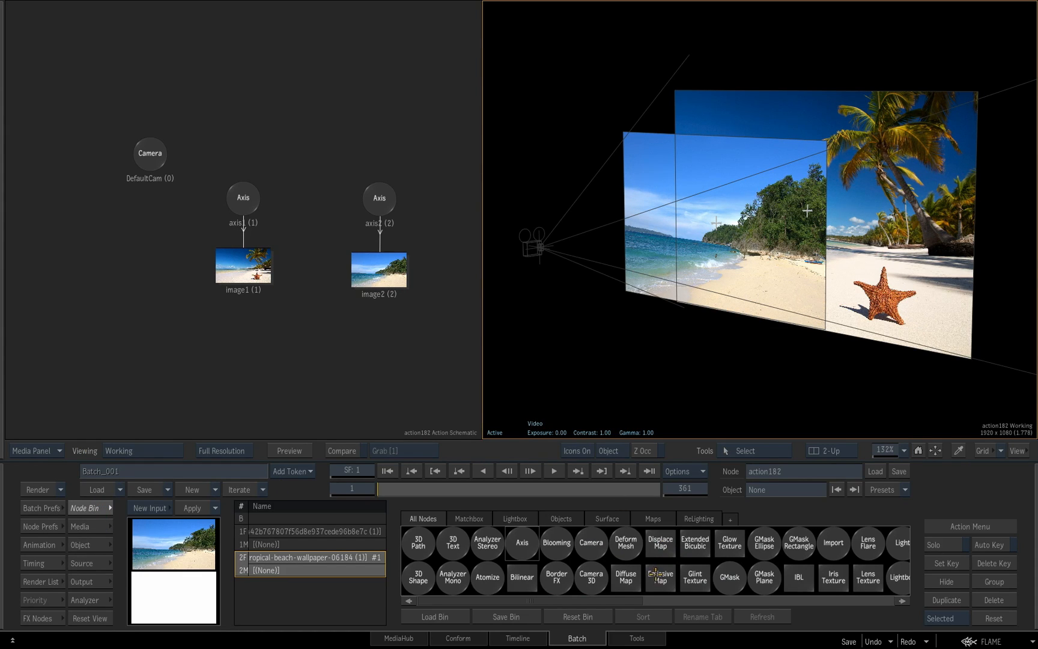
pyautogui.press('g')
pyautogui.moveTo(691, 581)
pyautogui.mouseDown()
pyautogui.moveTo(441, 555)
pyautogui.moveTo(319, 340)
pyautogui.mouseUp()
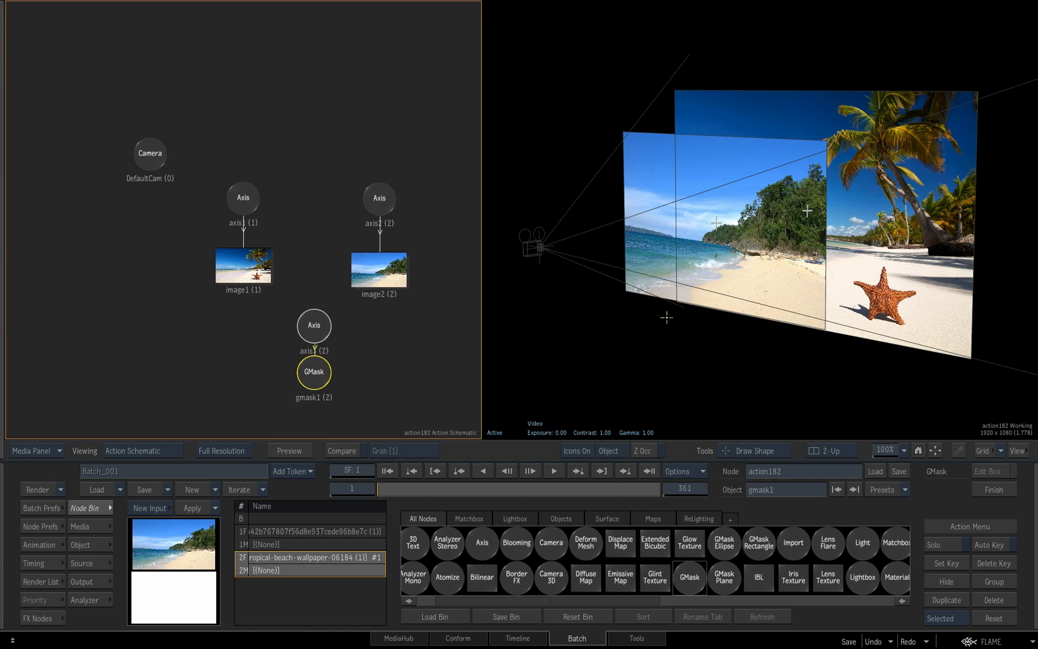
# In the camera view, draw a closed mask along image2's horizon and around the sea and beach beyond the frame's lower edges
pyautogui.press('F4')
pyautogui.moveTo(728, 325); pyautogui.dragTo(663, 324)
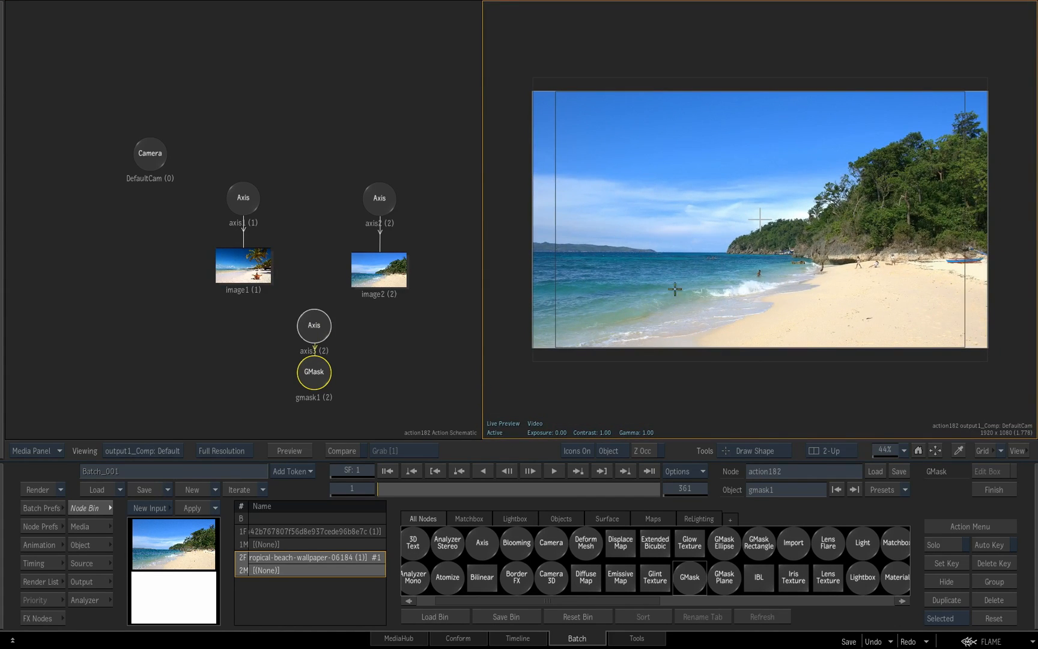
pyautogui.moveTo(524, 251); pyautogui.dragTo(571, 255)
pyautogui.moveTo(701, 254); pyautogui.dragTo(710, 253)
pyautogui.moveTo(797, 252); pyautogui.dragTo(807, 251)
pyautogui.moveTo(984, 244)
pyautogui.mouseDown()
pyautogui.moveTo(1002, 243)
pyautogui.moveTo(1022, 275)
pyautogui.mouseUp()
pyautogui.moveTo(1021, 346)
pyautogui.mouseDown()
pyautogui.moveTo(1018, 370)
pyautogui.moveTo(967, 405)
pyautogui.mouseUp()
pyautogui.moveTo(859, 404); pyautogui.dragTo(820, 405)
pyautogui.moveTo(707, 406); pyautogui.dragTo(669, 407)
pyautogui.moveTo(547, 400); pyautogui.dragTo(529, 385)
pyautogui.click(507, 361)
pyautogui.click(508, 290)
pyautogui.click(510, 257)
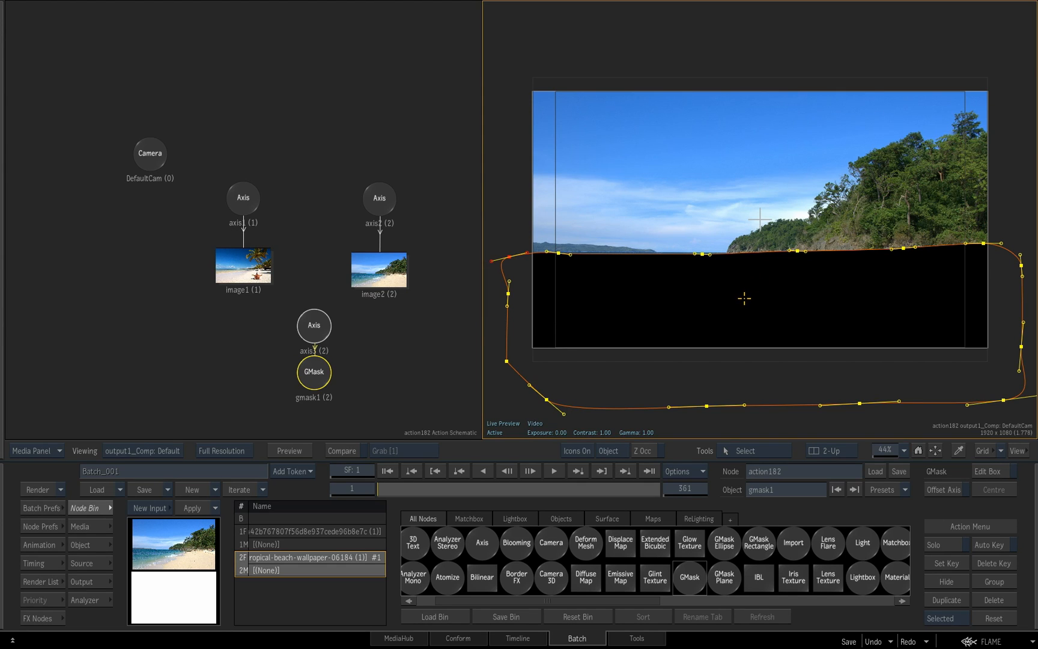
# In the 3D working view, move the mask's axis along Z in front of image2 toward the camera, and reset that axis
pyautogui.press('F8')
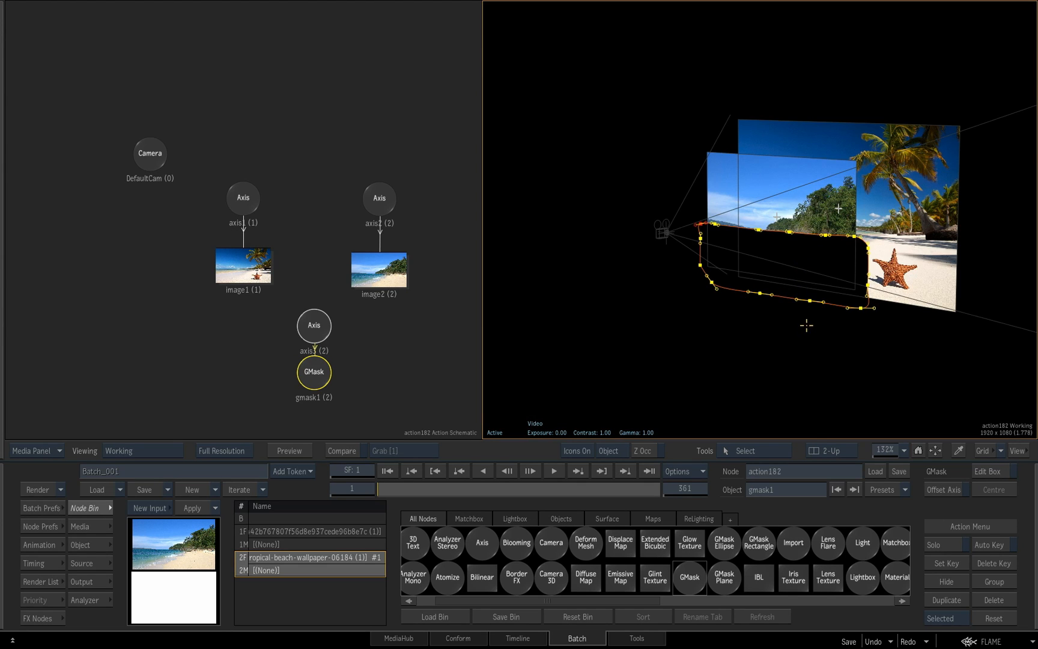
pyautogui.moveTo(813, 319); pyautogui.dragTo(856, 282)
pyautogui.moveTo(912, 257); pyautogui.dragTo(838, 261)
pyautogui.click(314, 325)
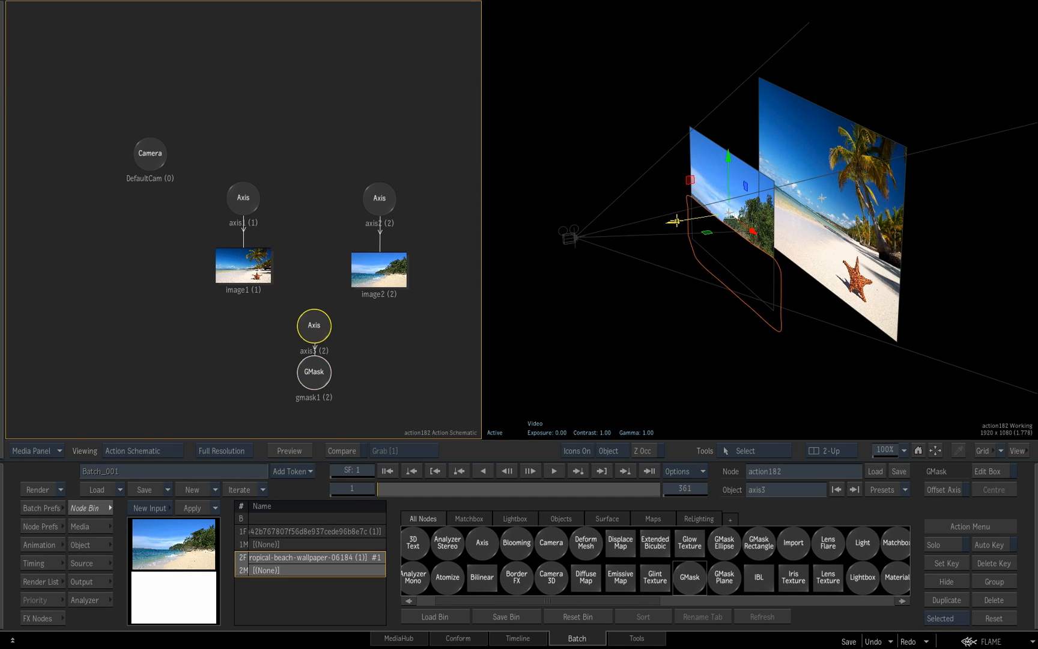
pyautogui.moveTo(634, 227); pyautogui.dragTo(626, 227)
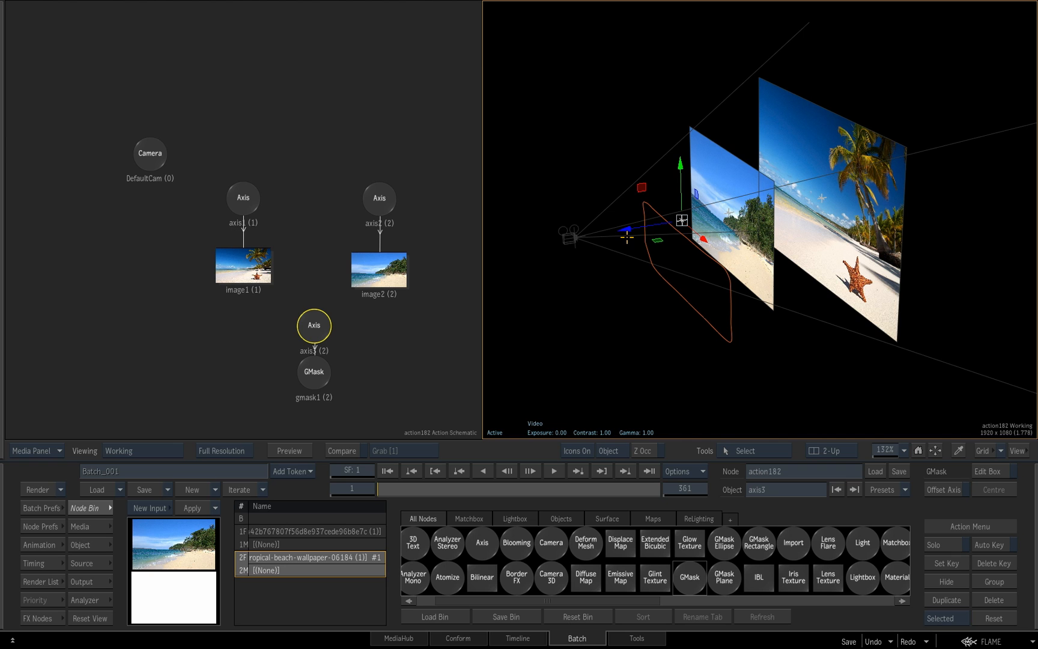
pyautogui.moveTo(871, 218); pyautogui.dragTo(840, 225)
pyautogui.moveTo(852, 137); pyautogui.dragTo(837, 299)
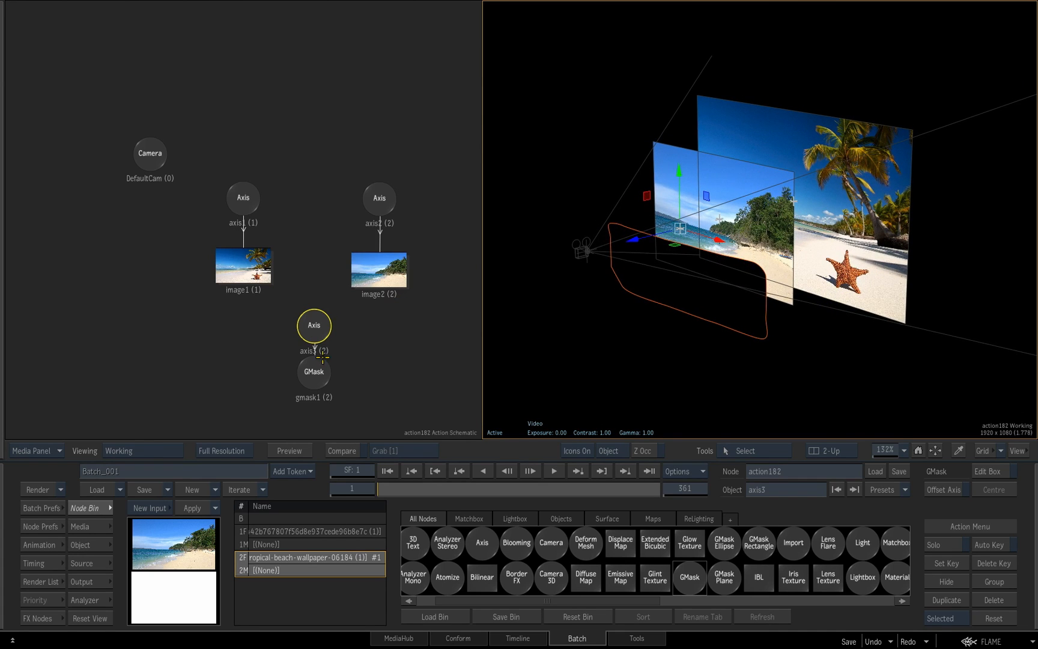
pyautogui.rightClick(314, 325)
pyautogui.click(344, 404)
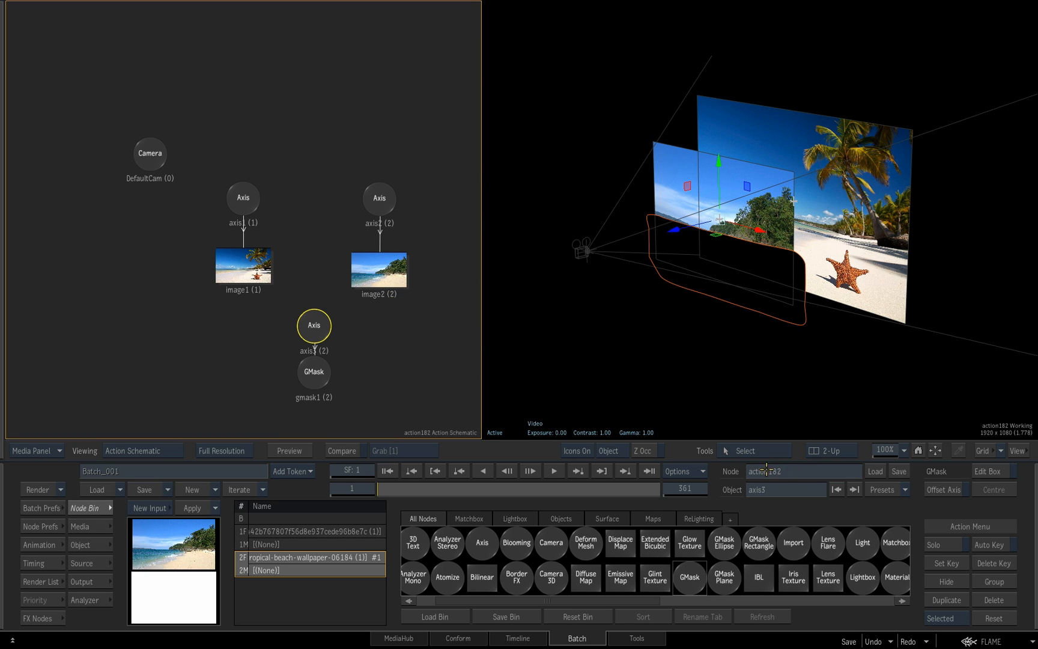
# Connect gmask1 to image2 with a GMask Link so the mask cuts only that image
pyautogui.click(762, 452)
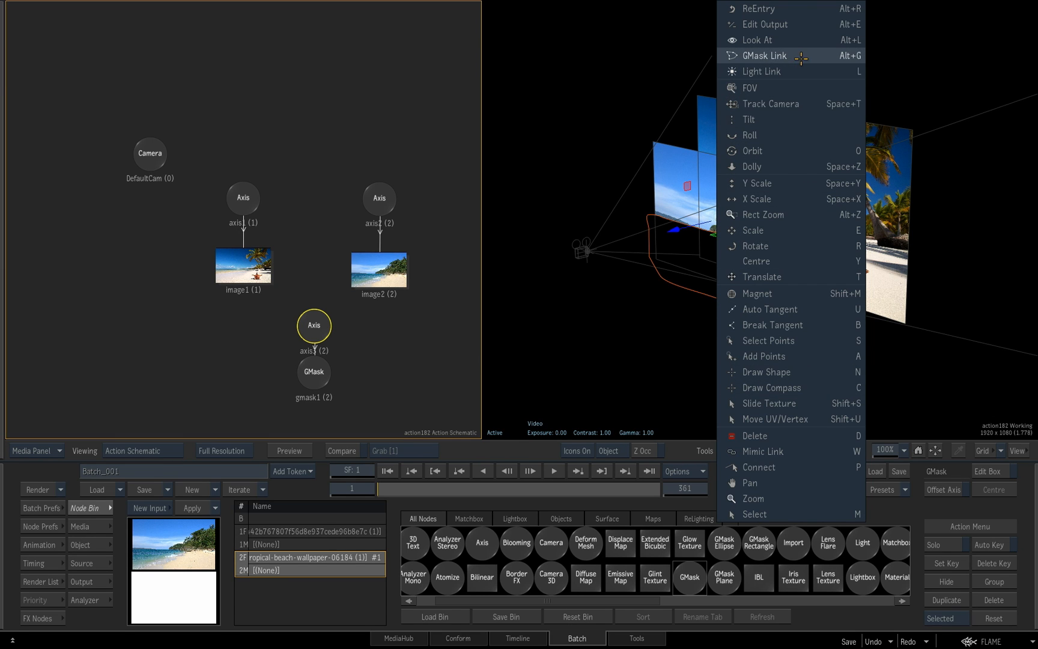
pyautogui.click(801, 57)
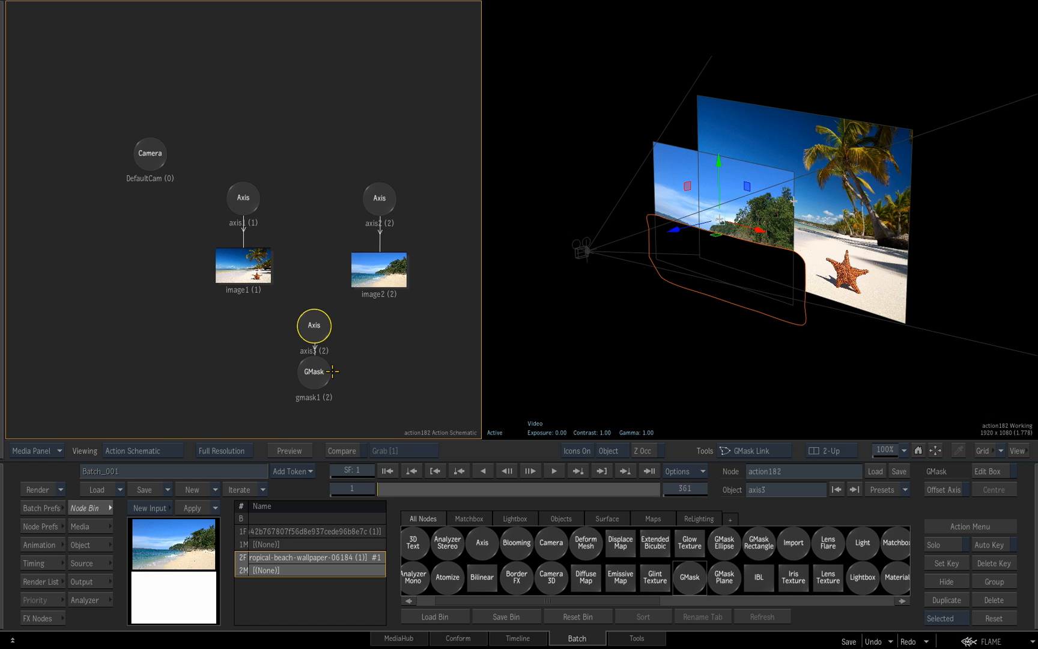
pyautogui.moveTo(367, 305); pyautogui.dragTo(385, 276)
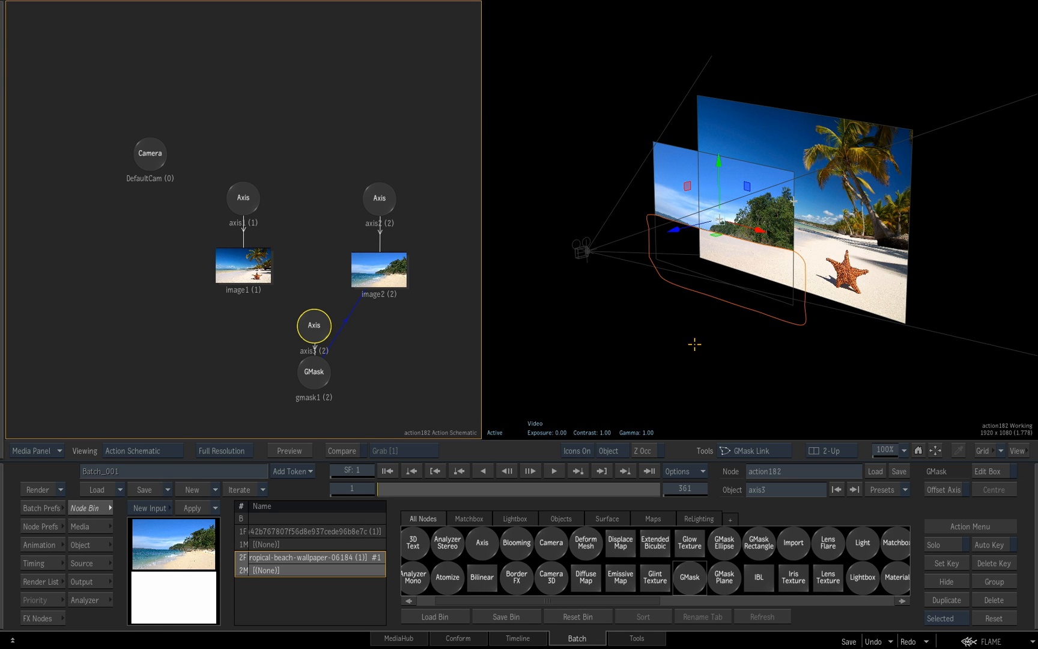
pyautogui.moveTo(683, 295)
pyautogui.mouseDown()
pyautogui.moveTo(698, 309)
pyautogui.moveTo(737, 293)
pyautogui.moveTo(719, 308)
pyautogui.moveTo(667, 301)
pyautogui.mouseUp()
pyautogui.moveTo(712, 298); pyautogui.dragTo(771, 284)
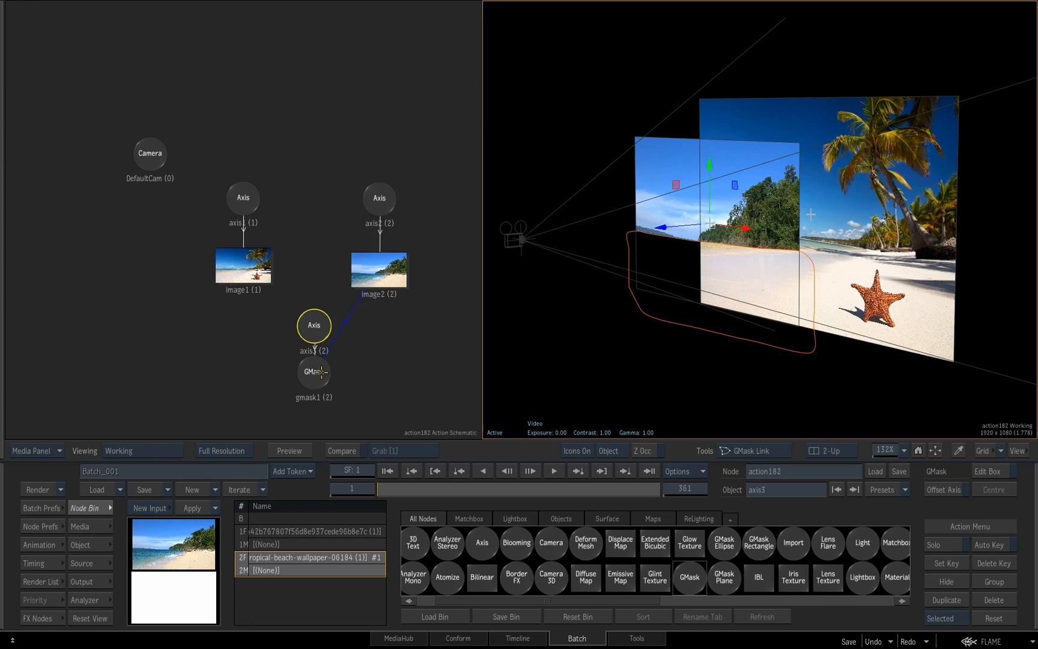
# Add a softness point on gmask1's upper edge, pull it slightly outward to feather the mask, and check the composite through the camera
pyautogui.click(315, 372)
pyautogui.click(315, 373)
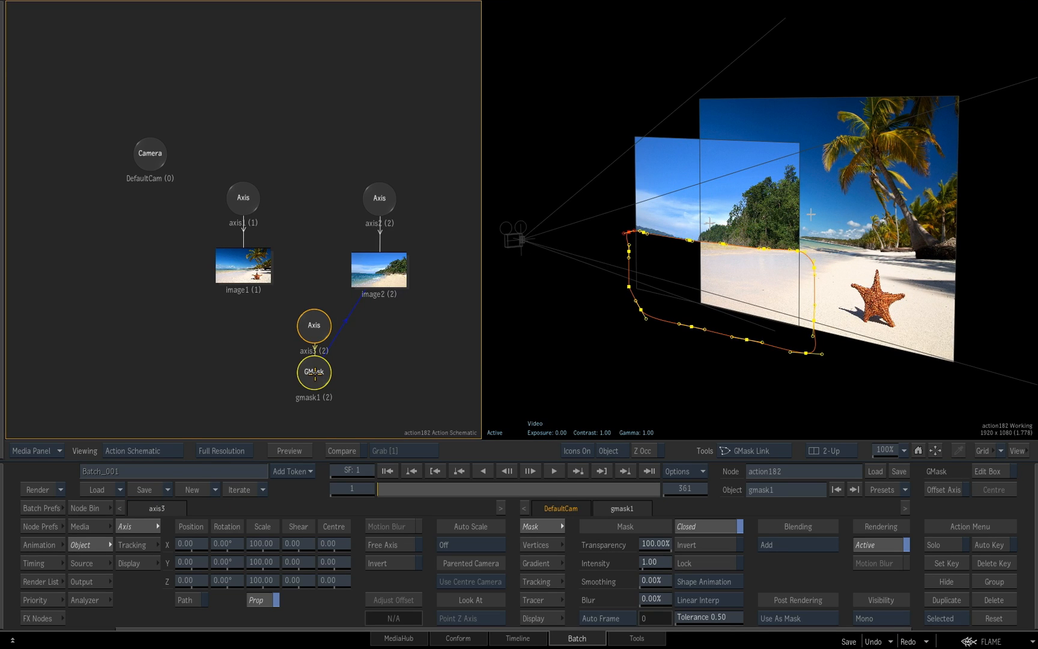
pyautogui.click(763, 452)
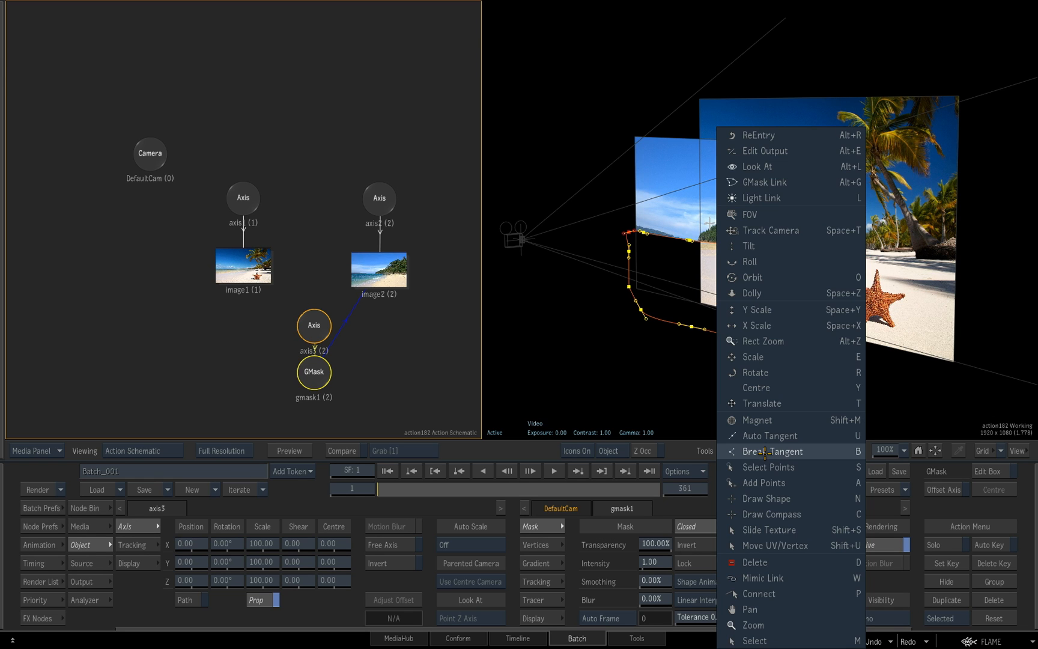
pyautogui.click(767, 483)
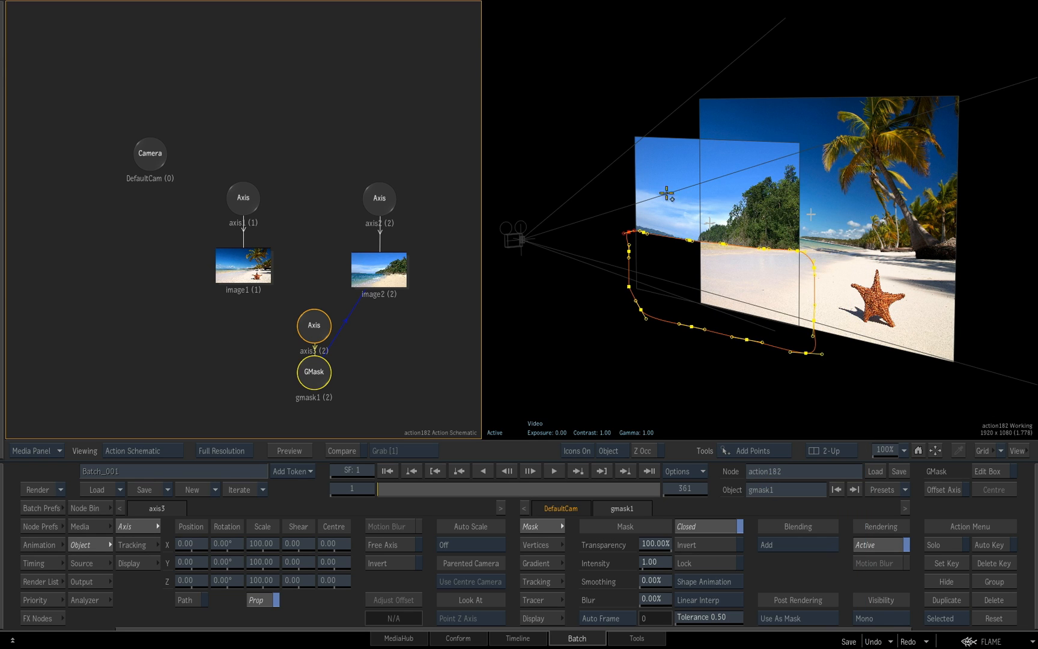
pyautogui.moveTo(673, 237); pyautogui.dragTo(673, 230)
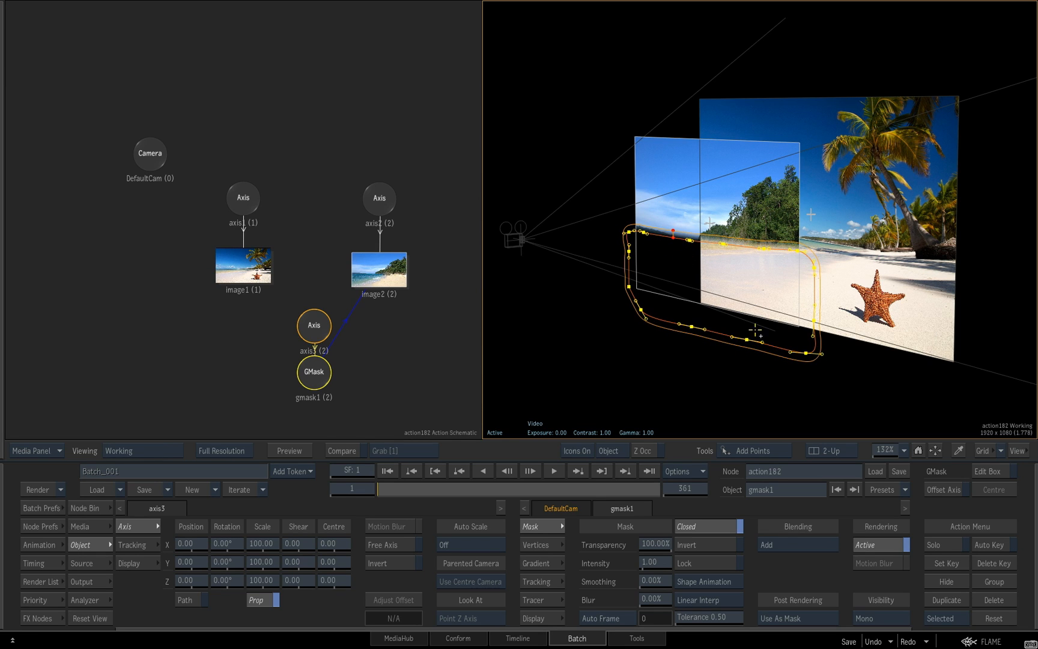
pyautogui.press('Escape')
pyautogui.press('F4')
pyautogui.moveTo(811, 344); pyautogui.dragTo(728, 349)
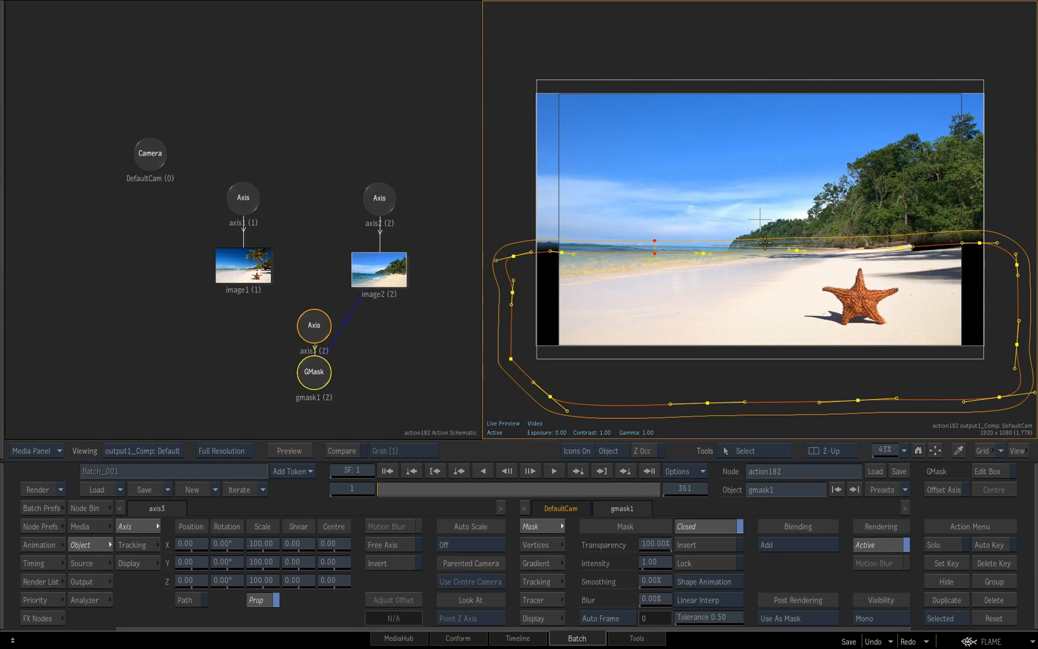
pyautogui.moveTo(750, 308); pyautogui.dragTo(740, 308)
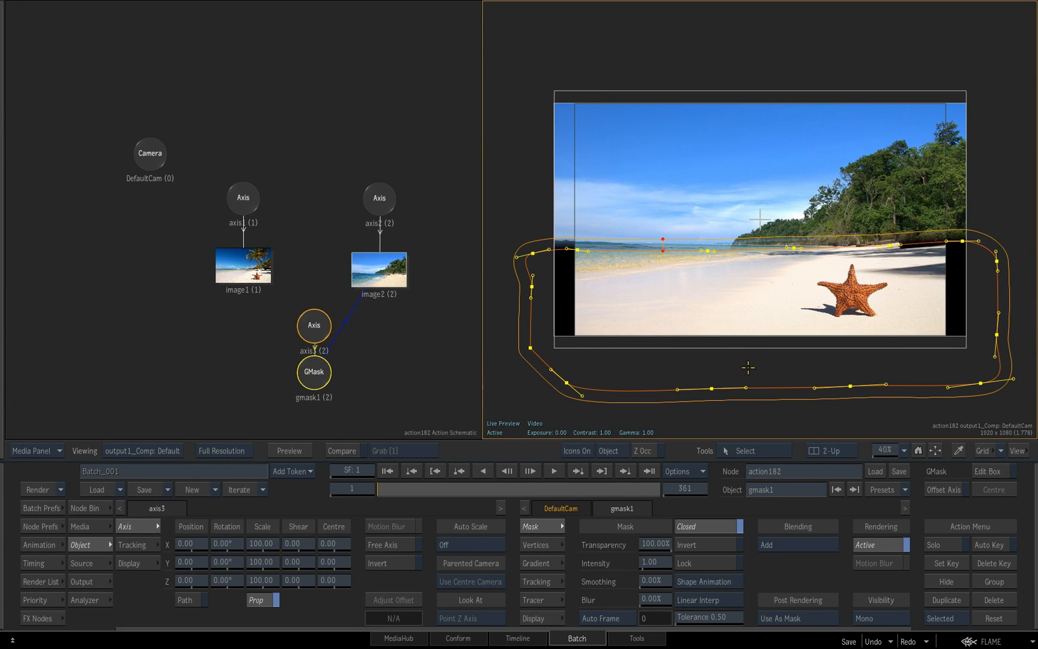
# Place the mask's axis and GMask nodes beside image2 in the schematic
pyautogui.moveTo(317, 327); pyautogui.dragTo(452, 226)
pyautogui.moveTo(405, 315); pyautogui.dragTo(323, 323)
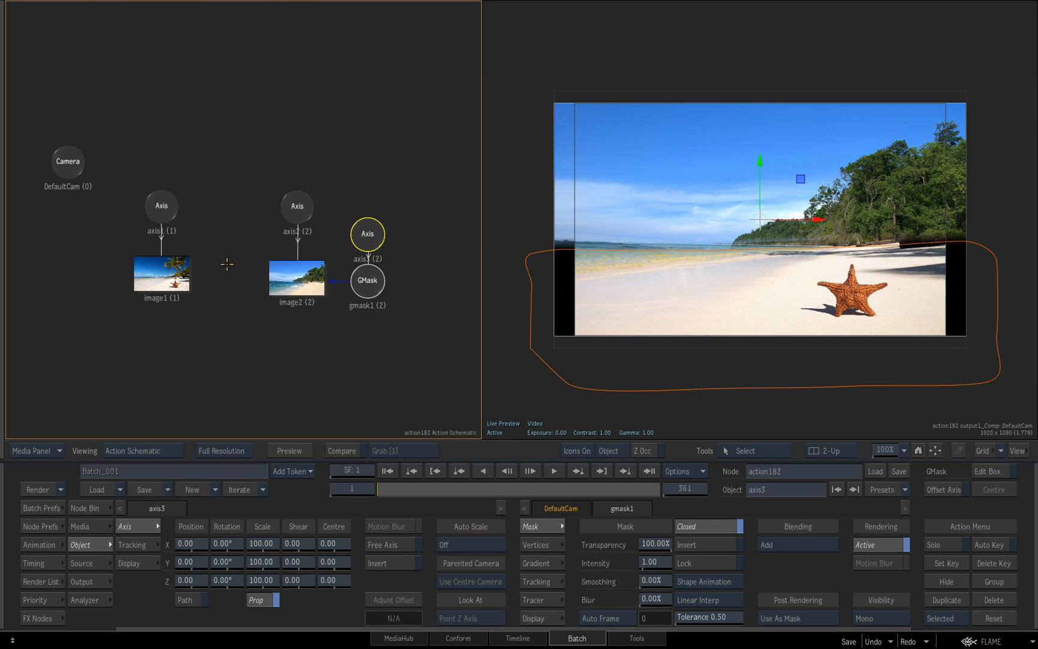
# Try moving axis2 and the mask's axis separately along X, and reset each position
pyautogui.click(301, 206)
pyautogui.moveTo(199, 543); pyautogui.dragTo(170, 430)
pyautogui.click(367, 233)
pyautogui.moveTo(183, 544); pyautogui.dragTo(427, 528)
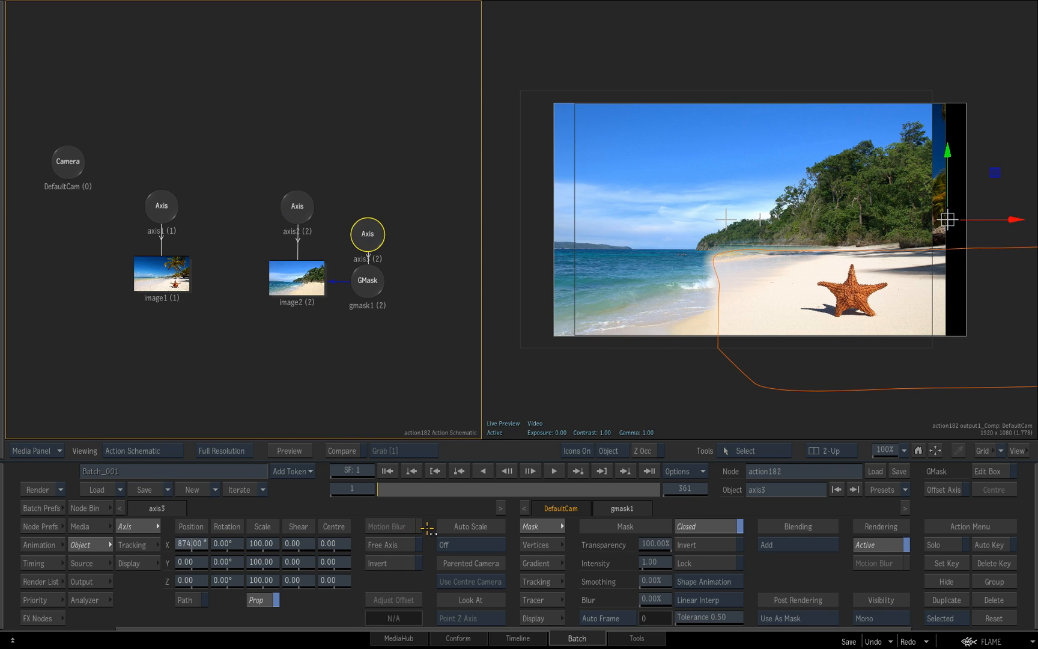
pyautogui.keyDown('ctrl'); pyautogui.click(200, 546); pyautogui.keyUp('ctrl')
# Parent both axis2 and the mask's axis to a new axis, and test its X movement before resetting it
pyautogui.click(296, 210)
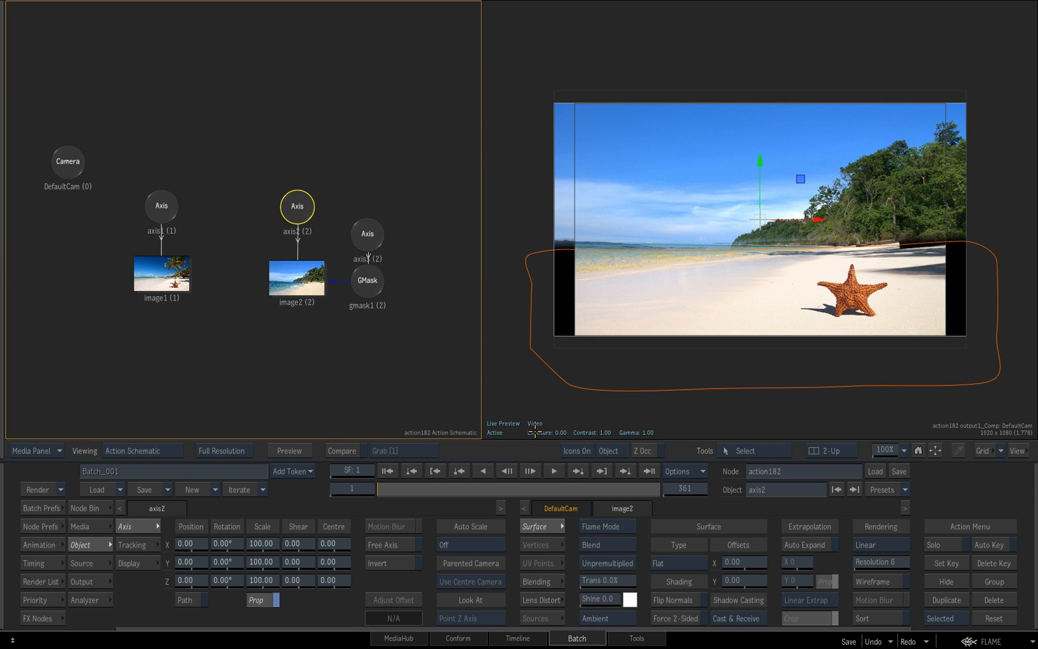
pyautogui.click(92, 508)
pyautogui.moveTo(483, 543); pyautogui.dragTo(349, 151)
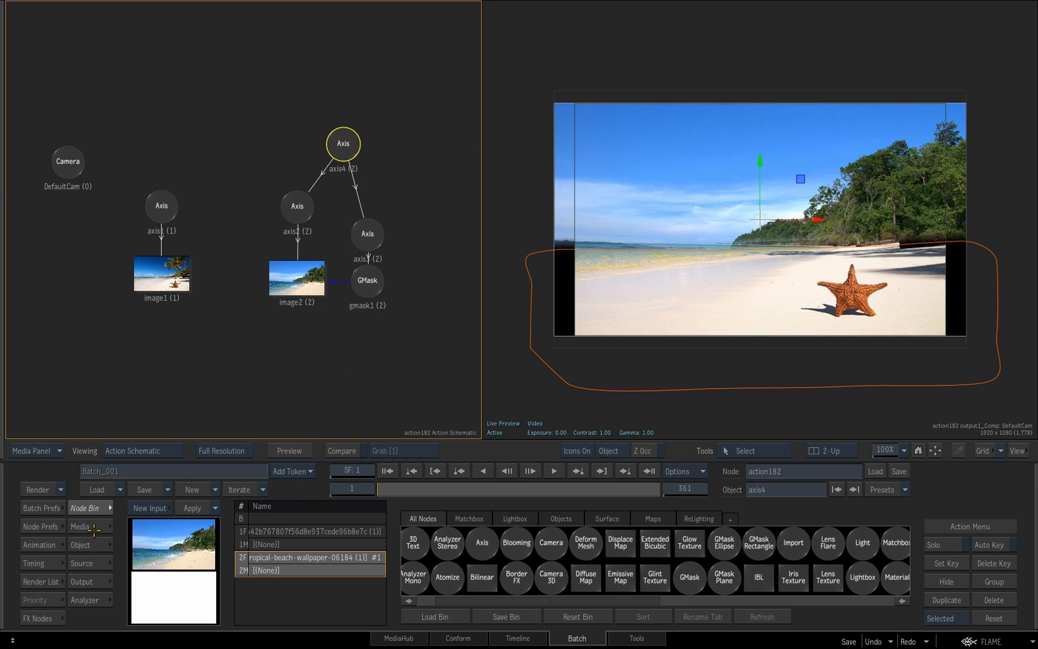
pyautogui.moveTo(818, 221)
pyautogui.mouseDown()
pyautogui.moveTo(864, 222)
pyautogui.moveTo(691, 238)
pyautogui.moveTo(816, 230)
pyautogui.mouseUp()
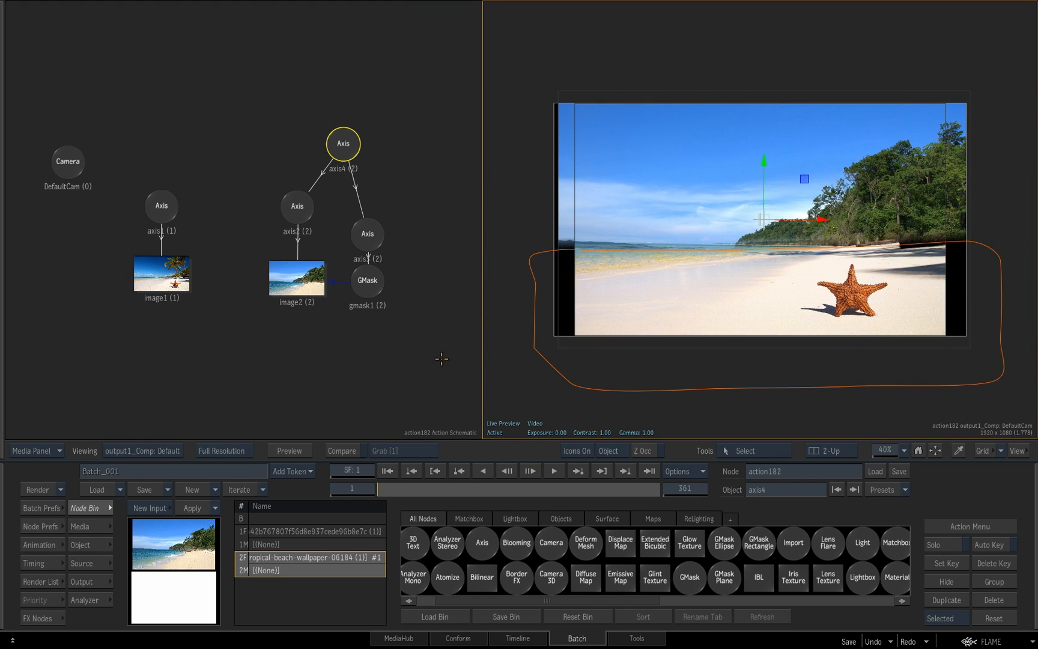
pyautogui.click(94, 545)
pyautogui.keyDown('ctrl'); pyautogui.click(191, 543); pyautogui.keyUp('ctrl')
# Scale image1's axis up slightly until the image fills the frame width
pyautogui.click(161, 206)
pyautogui.moveTo(255, 543)
pyautogui.mouseDown()
pyautogui.moveTo(282, 545)
pyautogui.moveTo(271, 545)
pyautogui.mouseUp()
# Lower gmask1's points along its upper edge slightly so the mask boundary sits below the horizon
pyautogui.click(363, 280)
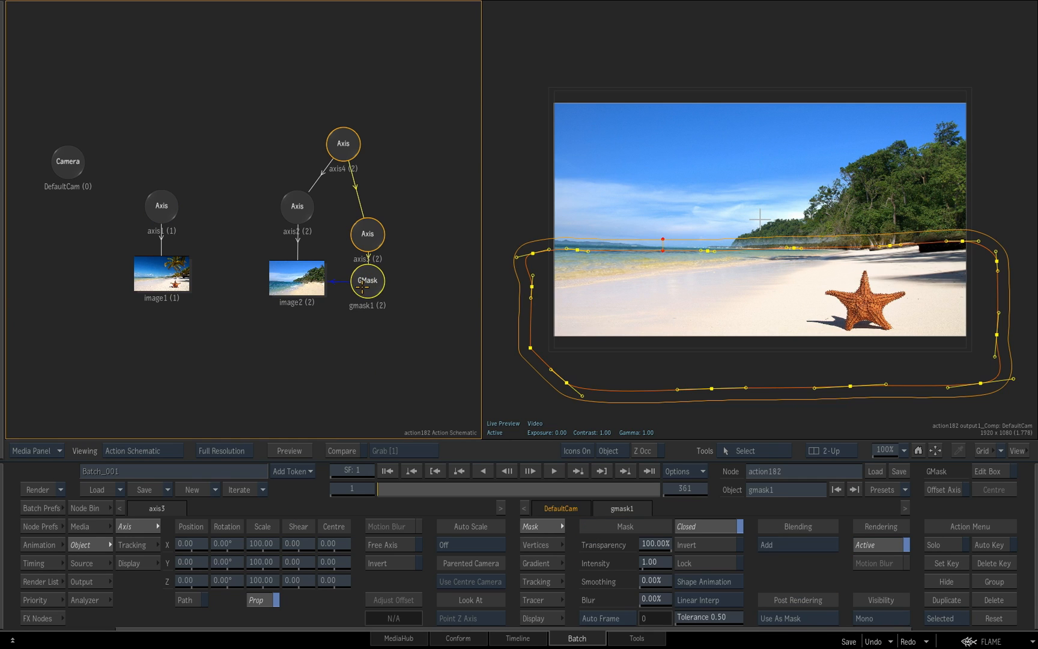
pyautogui.moveTo(962, 241); pyautogui.dragTo(966, 258)
pyautogui.moveTo(890, 245); pyautogui.dragTo(888, 256)
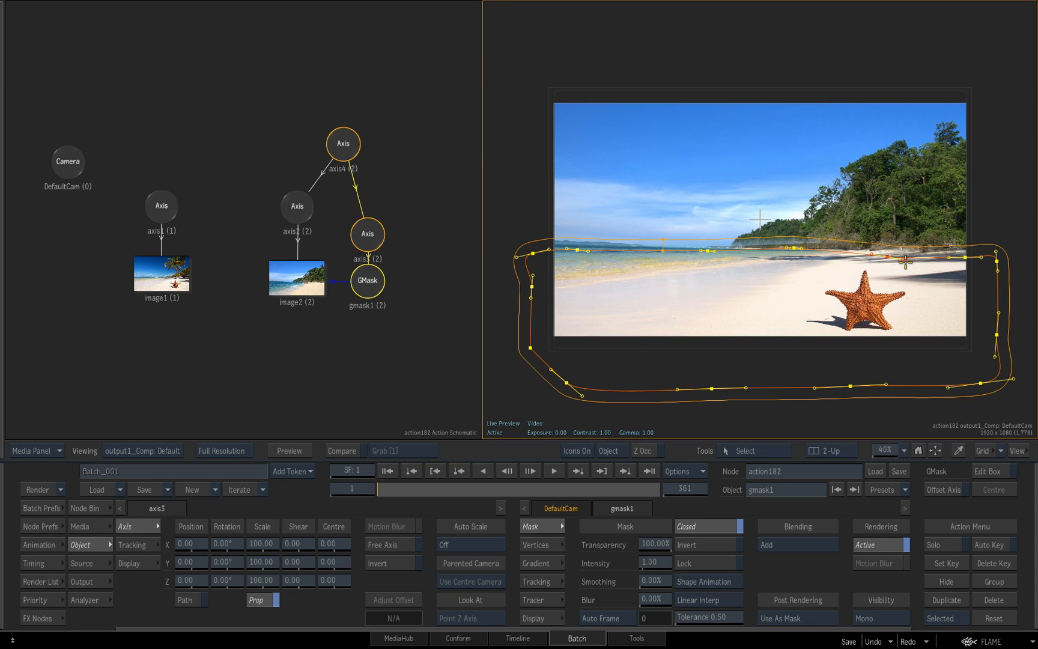
pyautogui.click(964, 261)
pyautogui.click(978, 258)
pyautogui.moveTo(715, 251)
pyautogui.mouseDown()
pyautogui.moveTo(708, 256)
pyautogui.moveTo(709, 231)
pyautogui.moveTo(708, 256)
pyautogui.mouseUp()
pyautogui.click(794, 247)
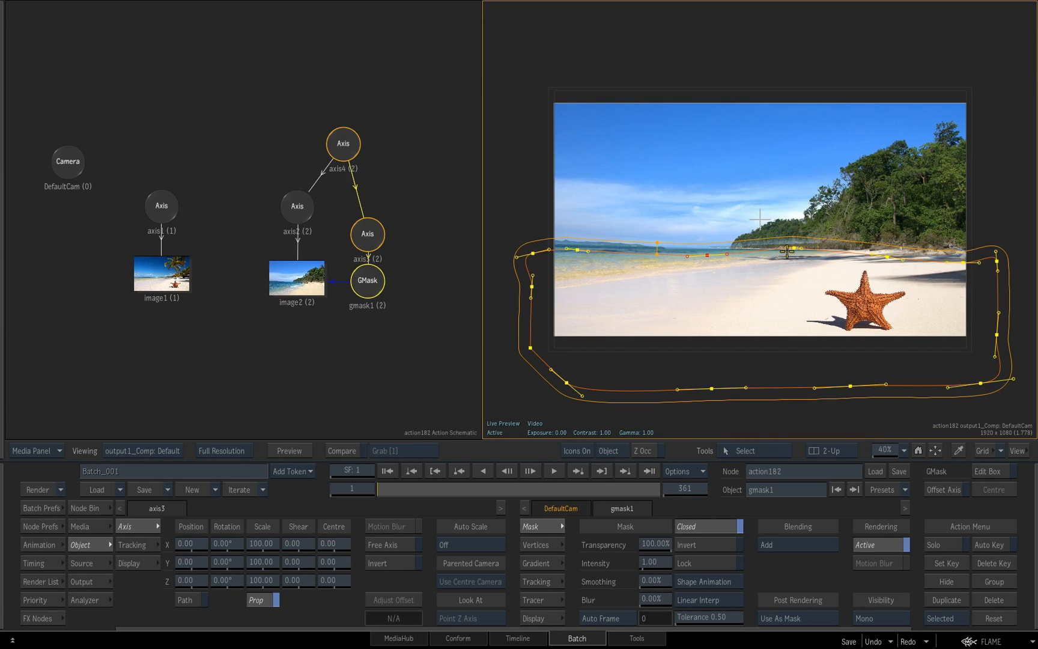
pyautogui.moveTo(794, 248); pyautogui.dragTo(794, 260)
pyautogui.moveTo(576, 249); pyautogui.dragTo(524, 259)
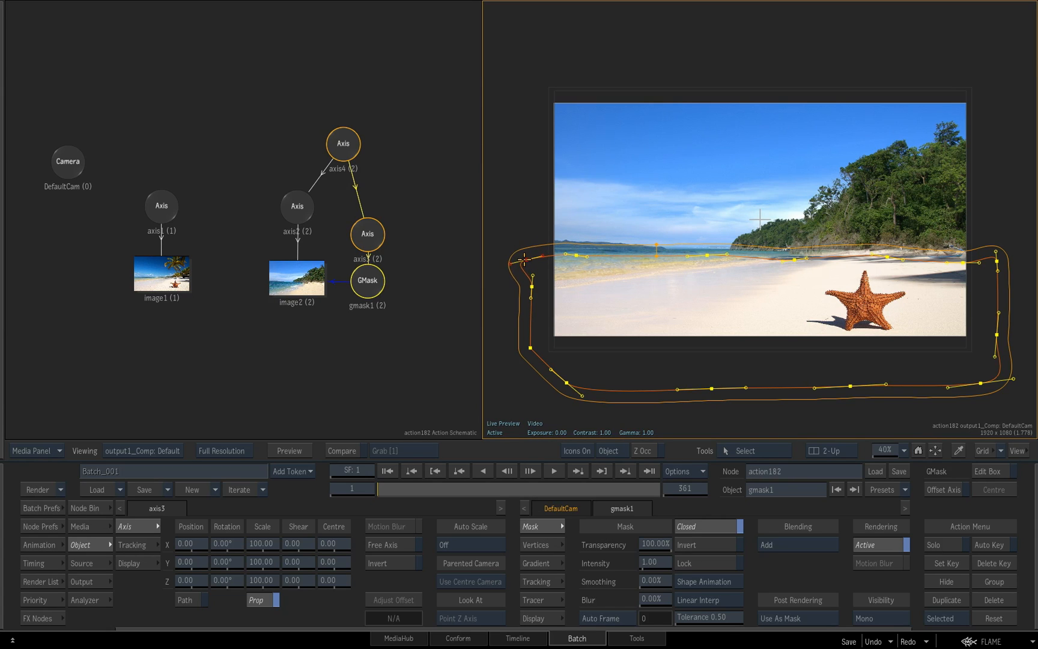
pyautogui.moveTo(784, 295); pyautogui.dragTo(803, 266)
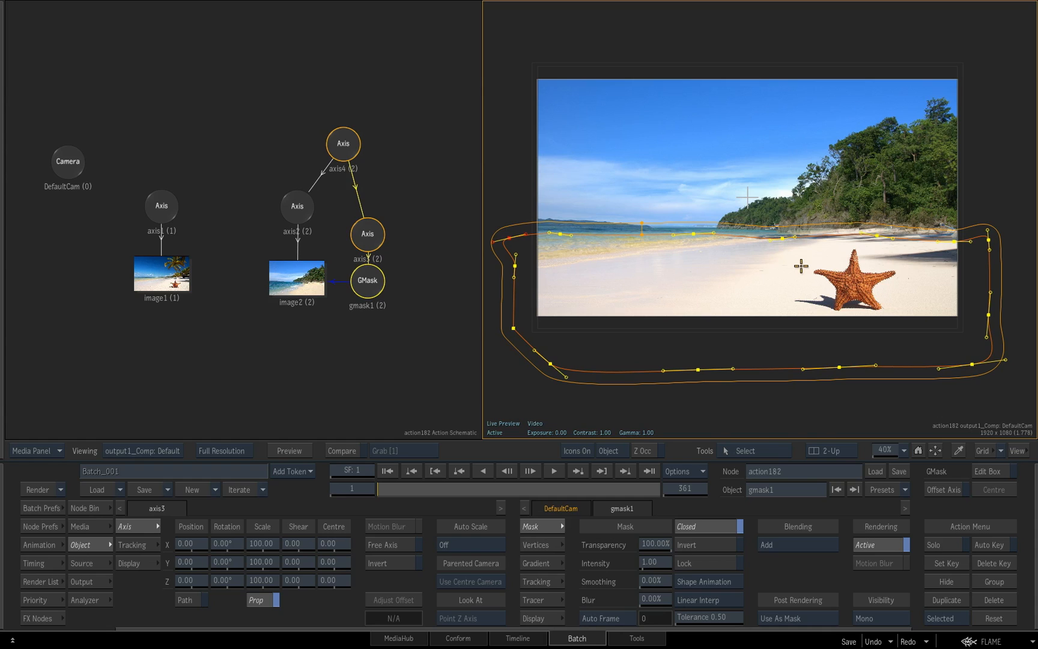
# Add a Light node to an empty area above the image nodes in the schematic
pyautogui.click(101, 509)
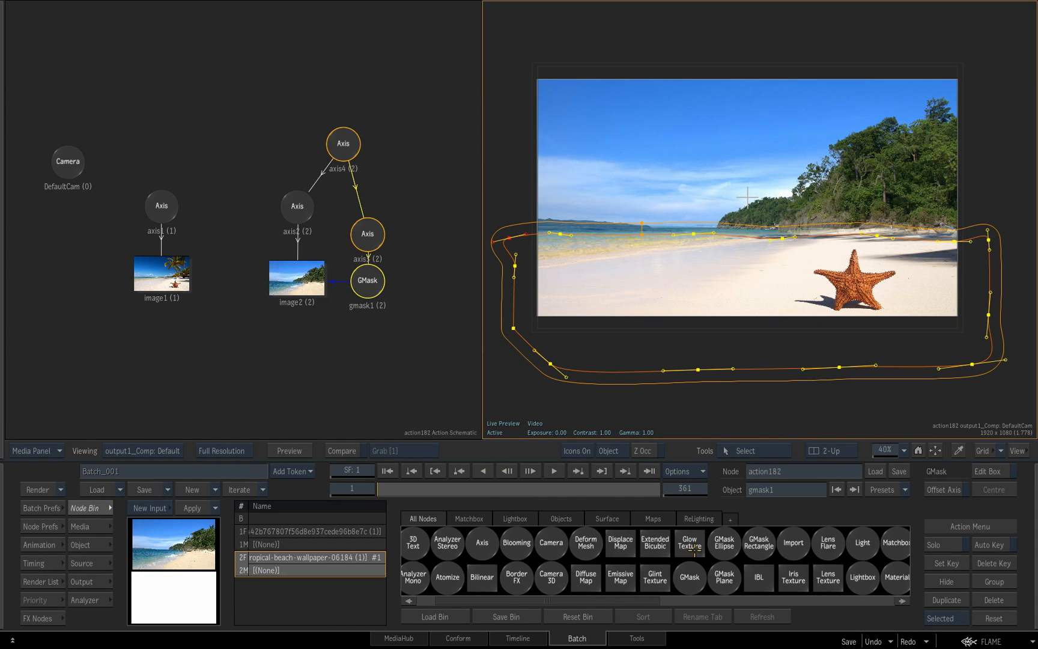
pyautogui.press('l')
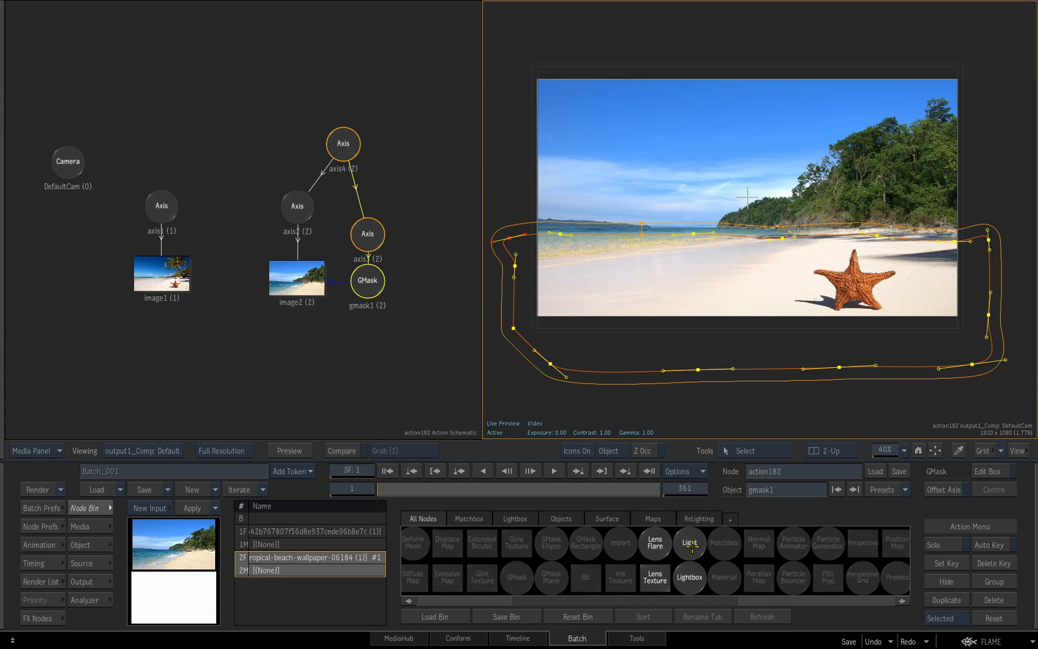
pyautogui.click(690, 544)
pyautogui.moveTo(691, 544); pyautogui.dragTo(253, 91)
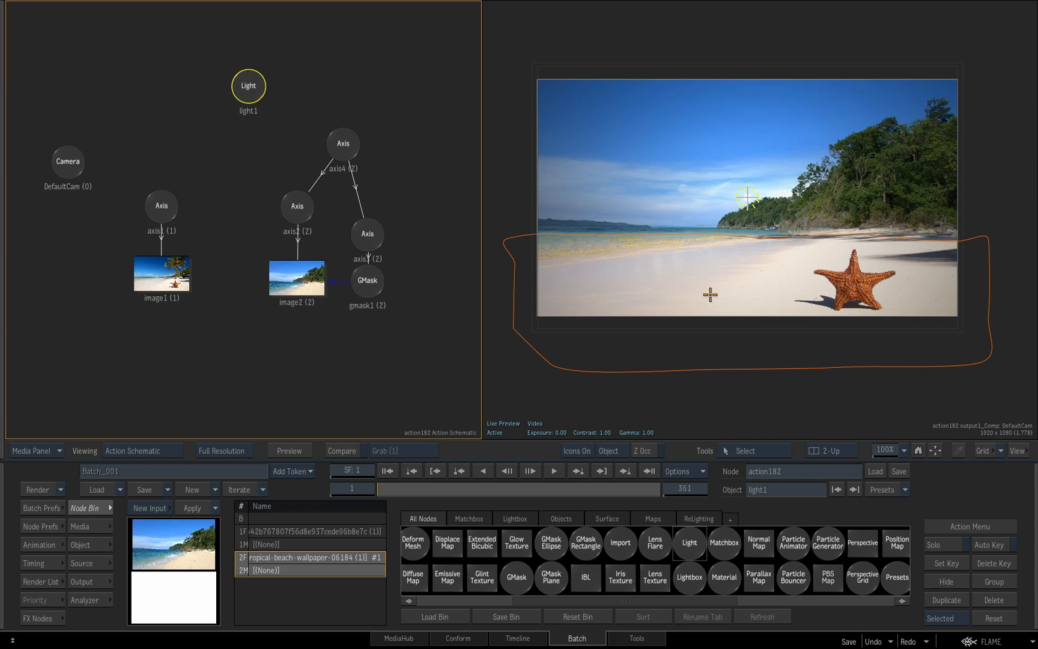
# In the 3D working view, pull light1 back behind the camera to about 1933 in Z
pyautogui.press('F8')
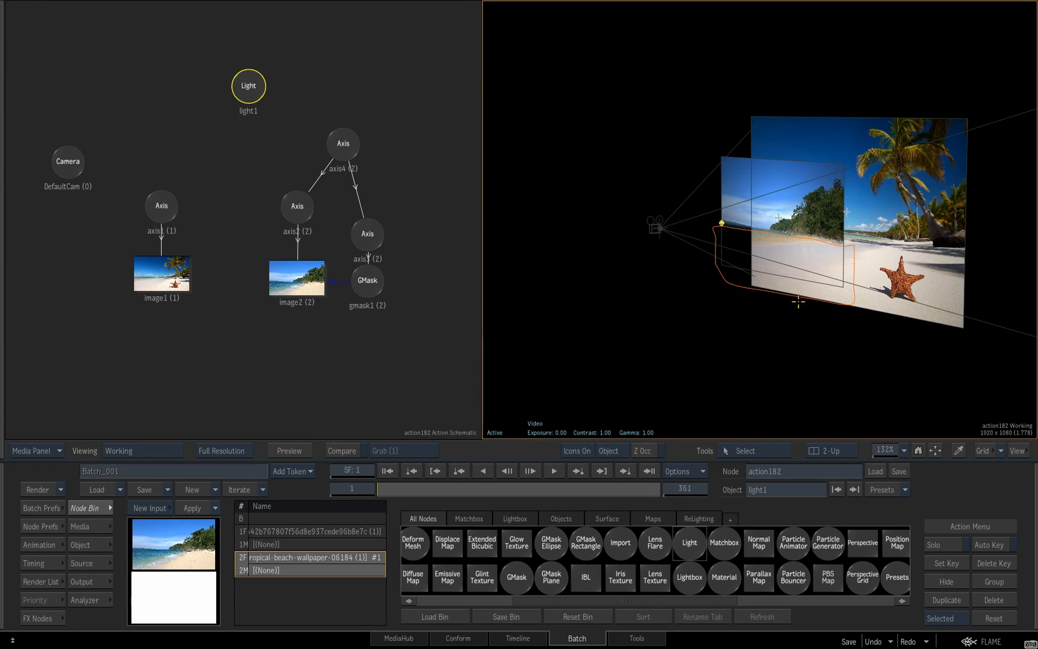
pyautogui.moveTo(801, 301); pyautogui.dragTo(777, 283)
pyautogui.click(716, 230)
pyautogui.moveTo(715, 239); pyautogui.dragTo(548, 209)
pyautogui.moveTo(247, 90); pyautogui.dragTo(244, 88)
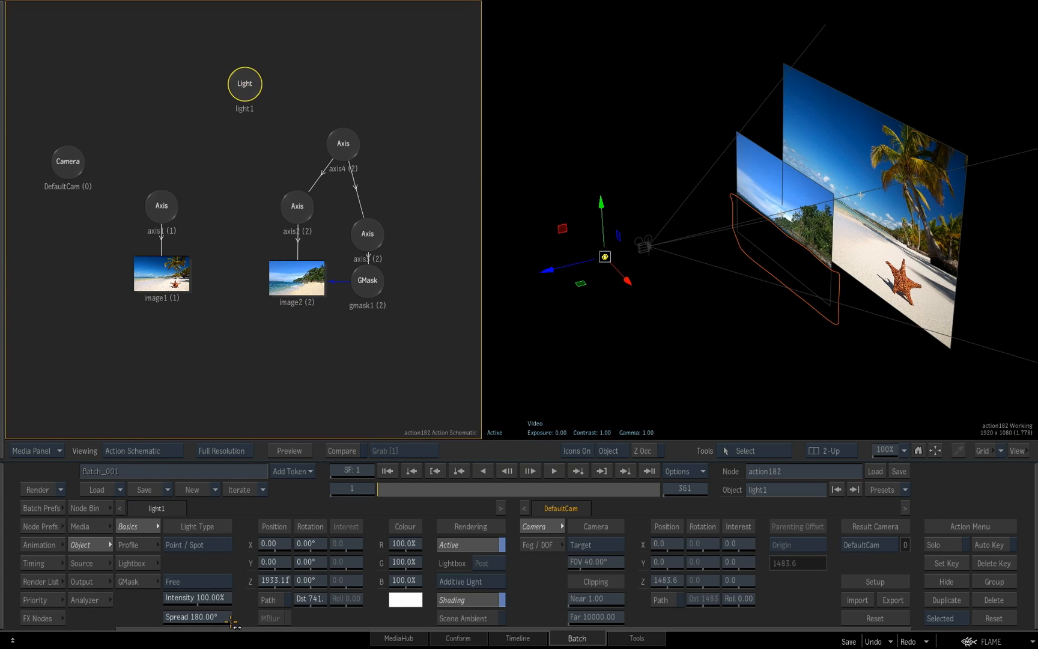
pyautogui.moveTo(232, 625); pyautogui.dragTo(255, 611)
pyautogui.moveTo(705, 322); pyautogui.dragTo(742, 320)
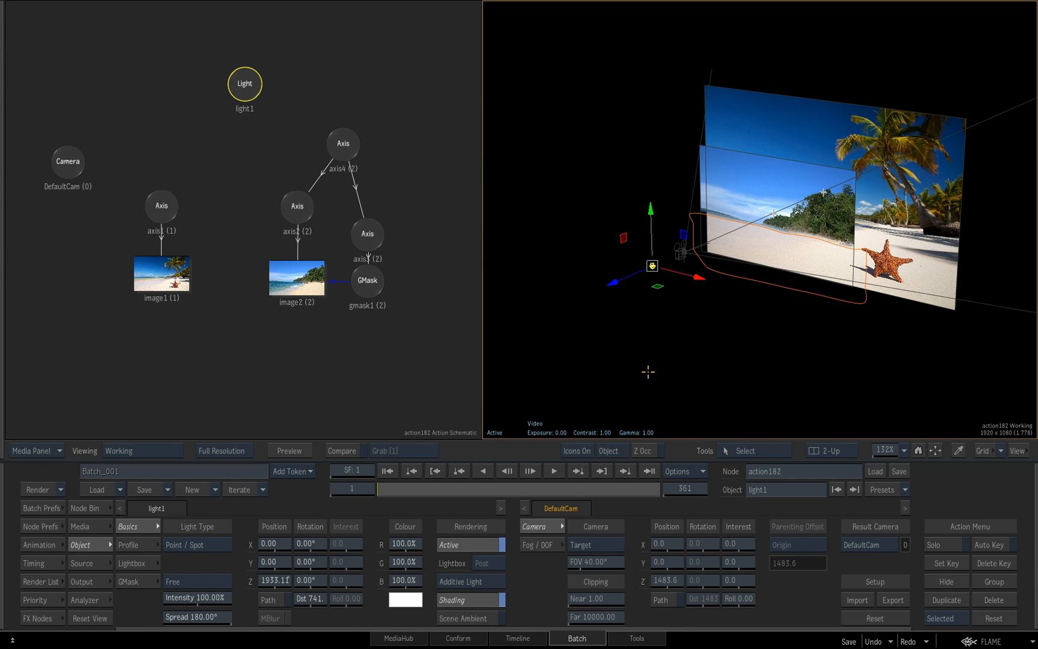
# Rearrange the schematic so the image1 and image2 groups are spread apart with light1 between them
pyautogui.moveTo(247, 79); pyautogui.dragTo(309, 360)
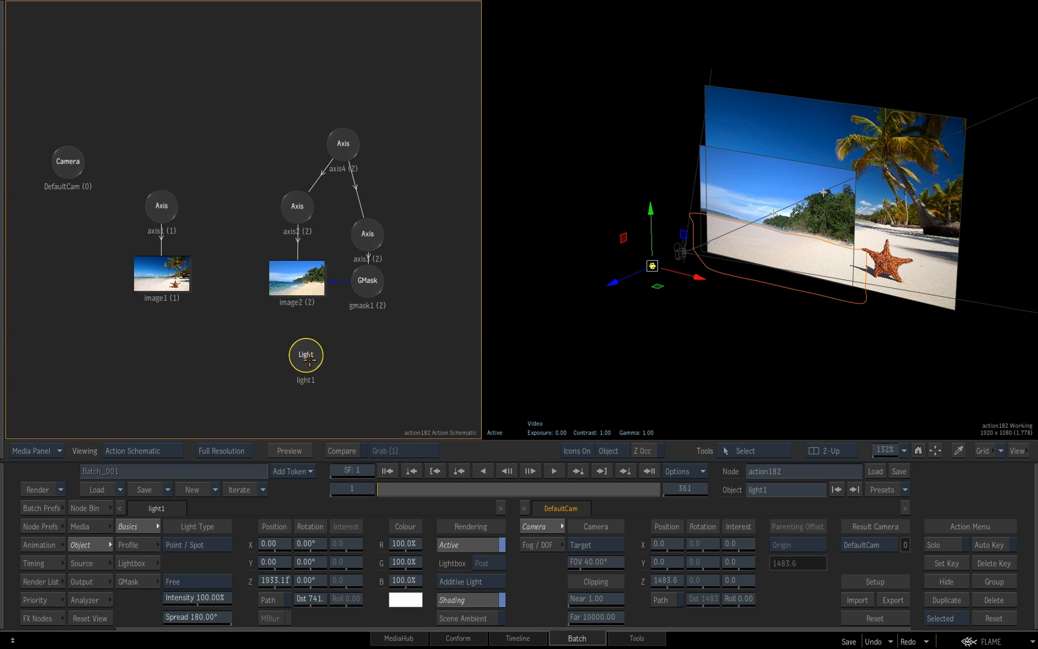
pyautogui.moveTo(154, 198); pyautogui.dragTo(79, 265)
pyautogui.moveTo(413, 222); pyautogui.dragTo(445, 213)
pyautogui.moveTo(337, 346); pyautogui.dragTo(236, 142)
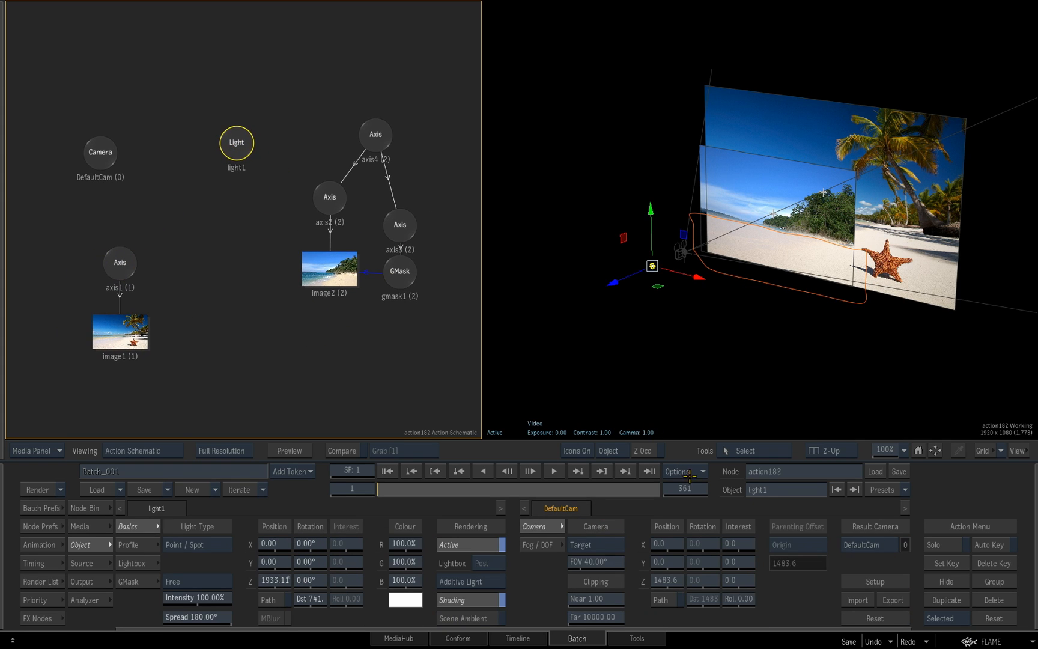
# Connect light1 to image2 with a Light Link, and pull the light further back to about 2500 in Z
pyautogui.click(689, 472)
pyautogui.click(723, 455)
pyautogui.click(721, 452)
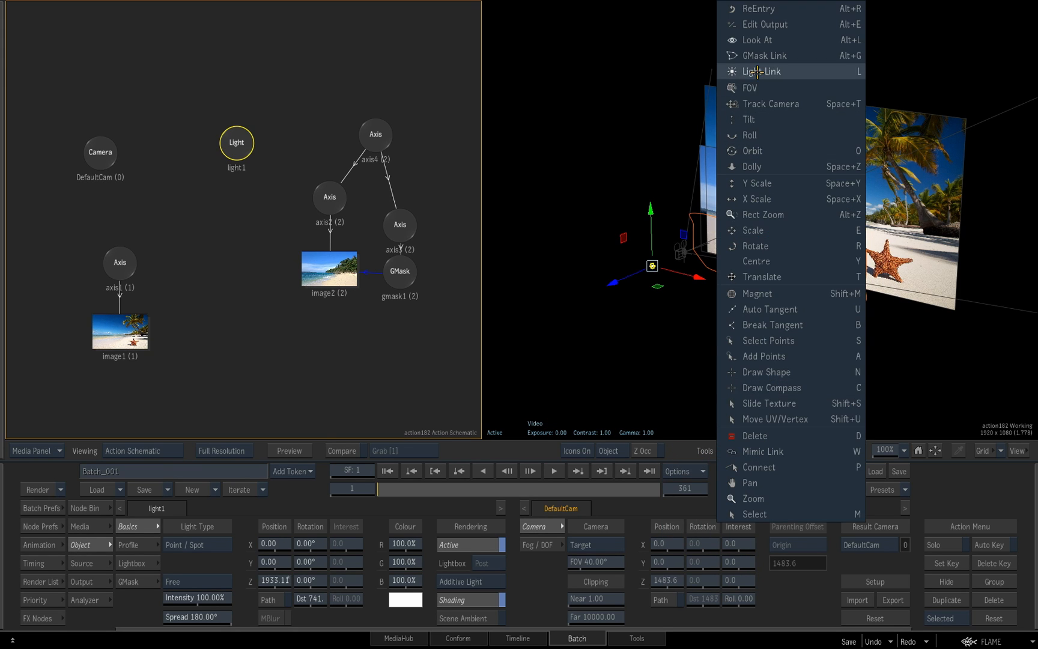
pyautogui.click(753, 70)
pyautogui.moveTo(243, 157); pyautogui.dragTo(328, 274)
pyautogui.click(619, 290)
pyautogui.hotkey('ctrl', 'f')
pyautogui.moveTo(614, 282); pyautogui.dragTo(578, 291)
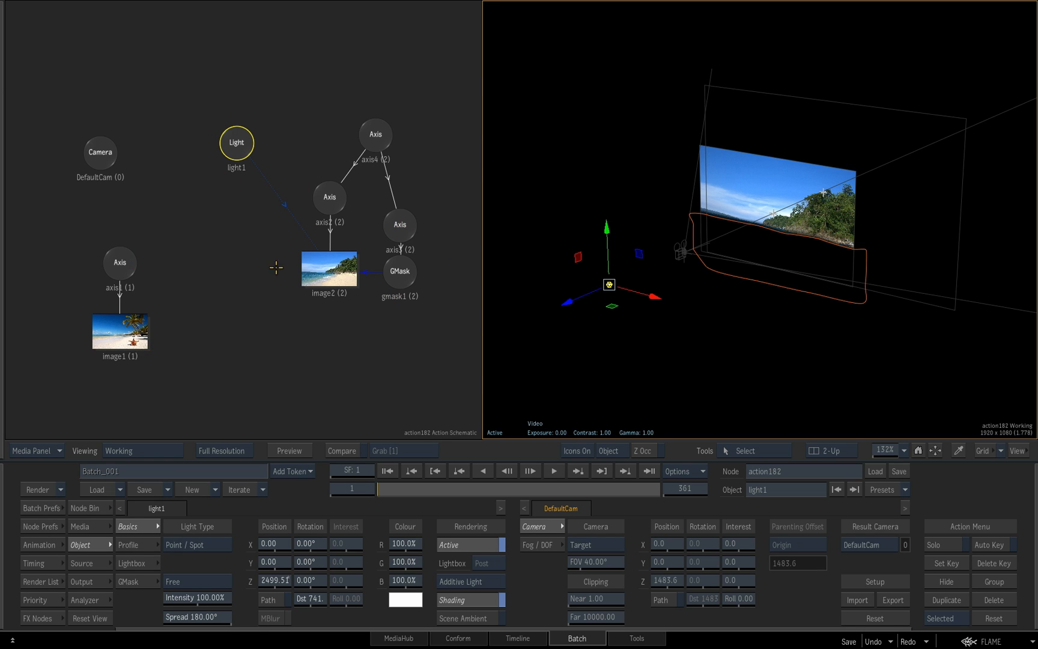
# Add a second Light node beside image1 and connect it to image1 with a Light Link
pyautogui.click(105, 506)
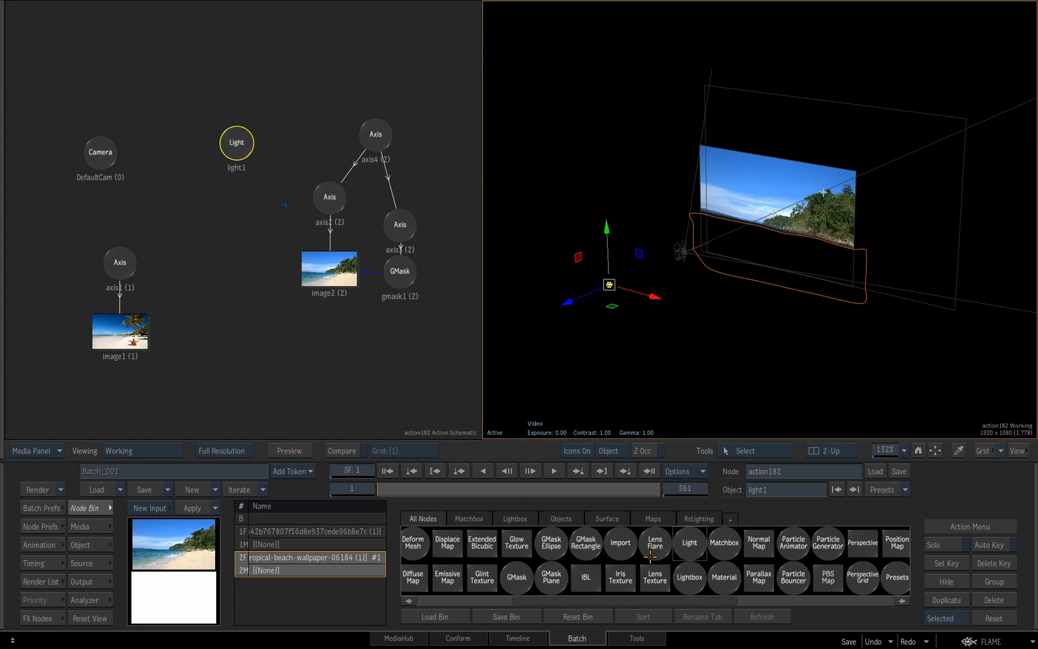
pyautogui.press('l')
pyautogui.moveTo(690, 542); pyautogui.dragTo(236, 341)
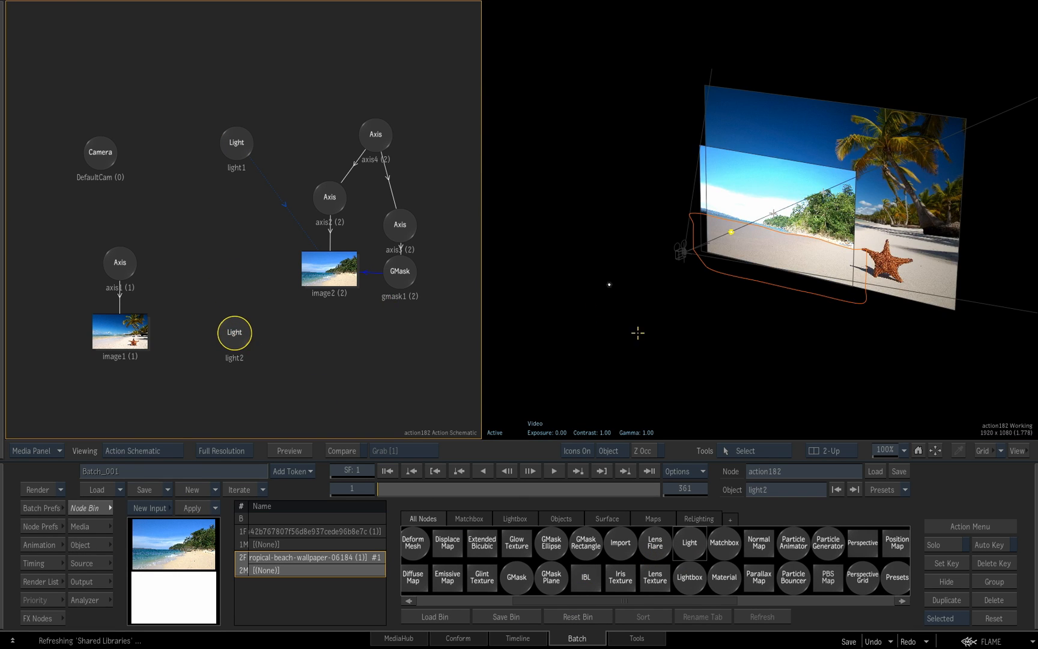
pyautogui.click(754, 451)
pyautogui.click(756, 67)
pyautogui.moveTo(244, 346)
pyautogui.mouseDown()
pyautogui.moveTo(134, 340)
pyautogui.moveTo(181, 385)
pyautogui.mouseUp()
pyautogui.moveTo(229, 334); pyautogui.dragTo(140, 335)
# Pull light2 back to about 2045 in Z and check the evenly lit composite through the camera
pyautogui.doubleClick(233, 332)
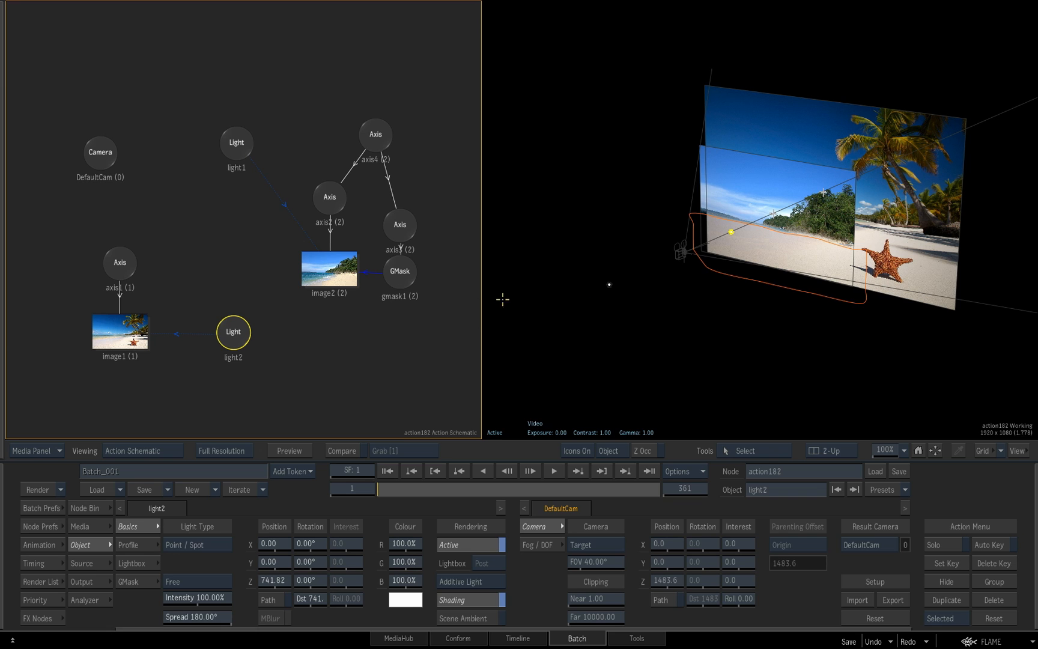
pyautogui.moveTo(731, 241); pyautogui.dragTo(673, 109)
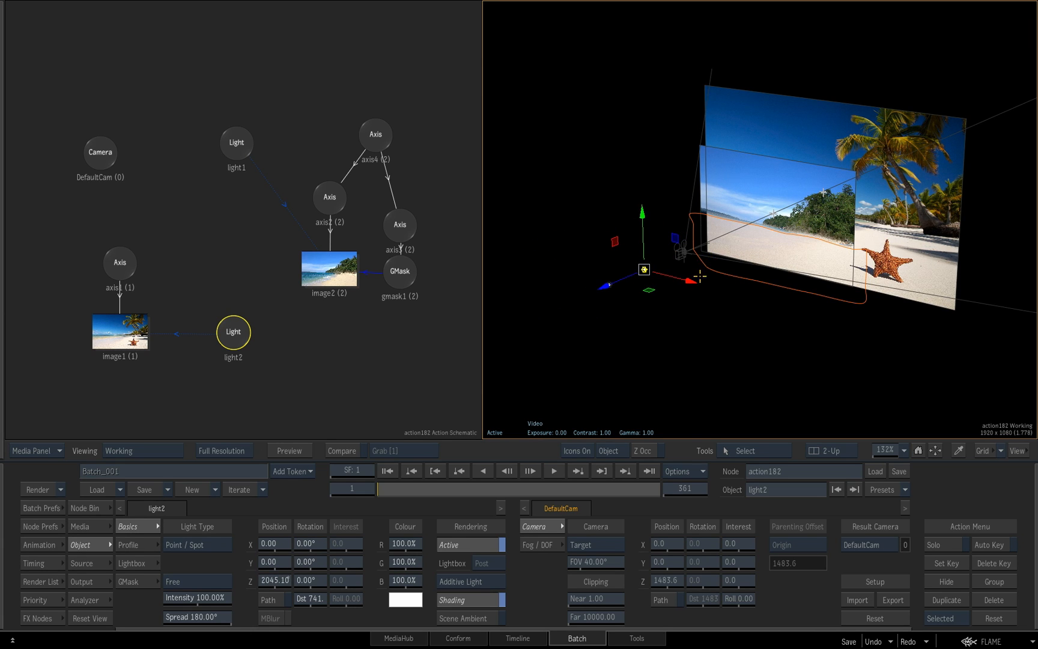
pyautogui.press('F4')
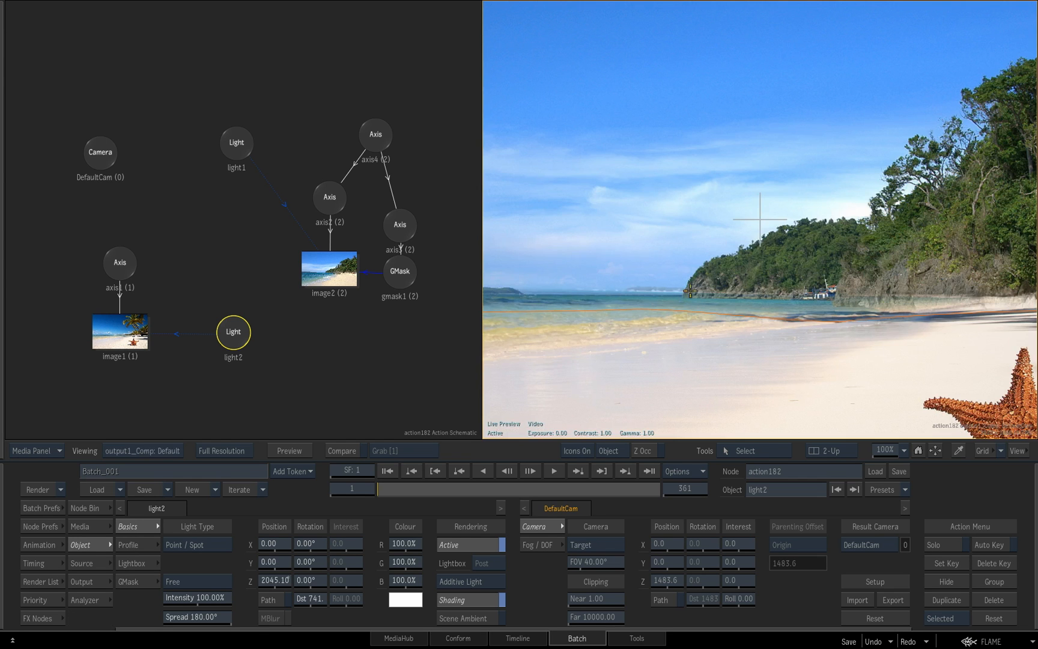
pyautogui.scroll(-5, 690, 297)
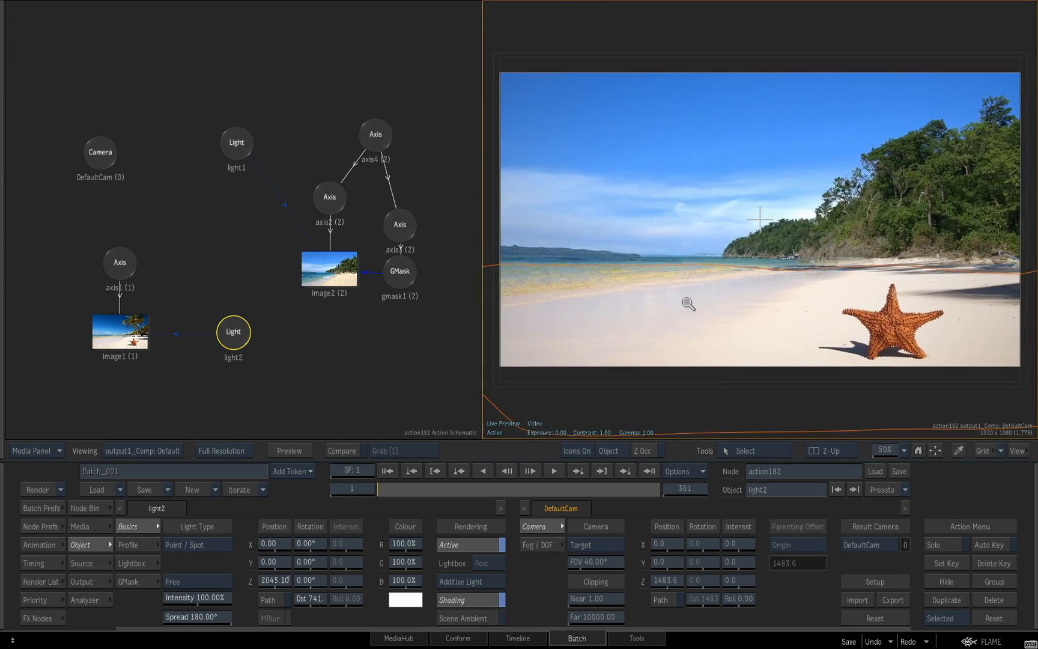
pyautogui.scroll(-2, 689, 304)
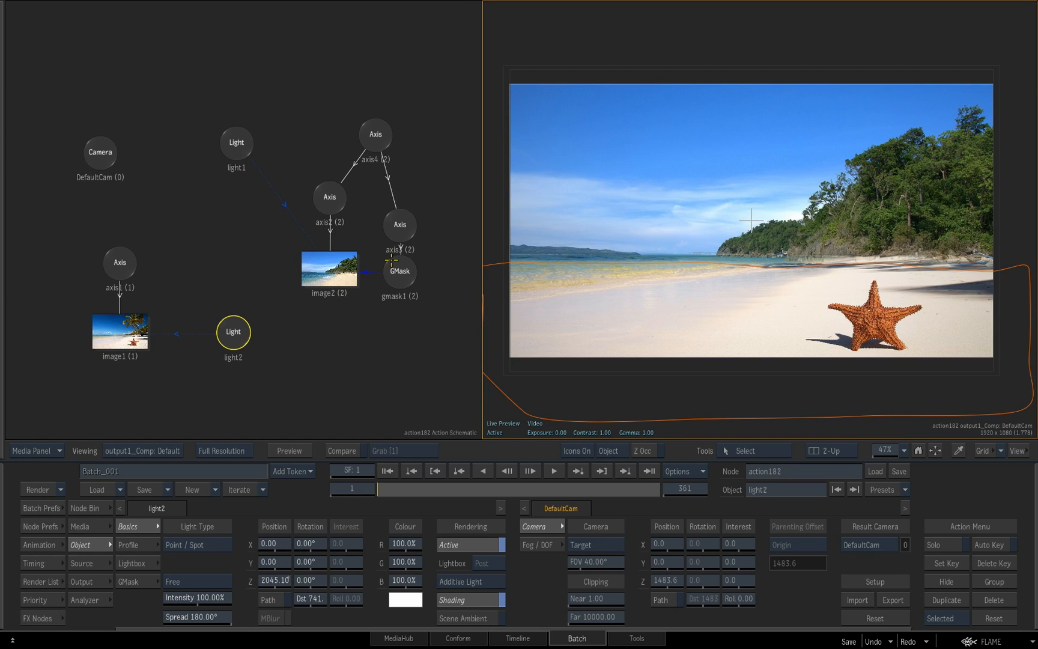
# Try varying the intensity of light2 and light1, and reset it to 100%
pyautogui.click(235, 335)
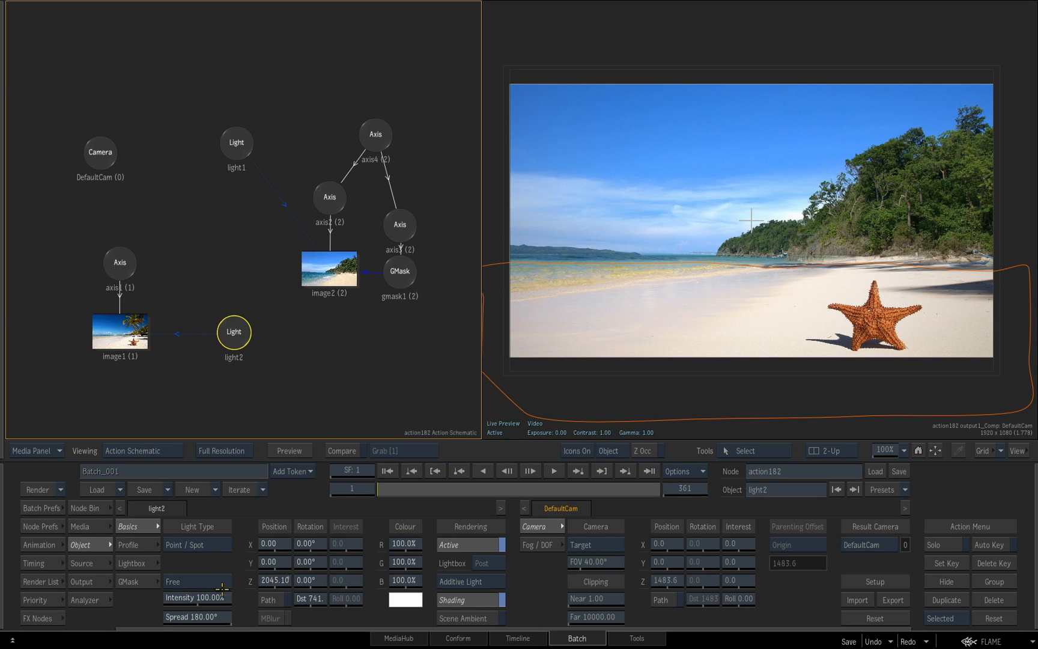
pyautogui.moveTo(216, 597); pyautogui.dragTo(215, 595)
pyautogui.click(242, 144)
pyautogui.moveTo(214, 599); pyautogui.dragTo(240, 594)
pyautogui.keyDown('ctrl'); pyautogui.click(217, 599); pyautogui.keyUp('ctrl')
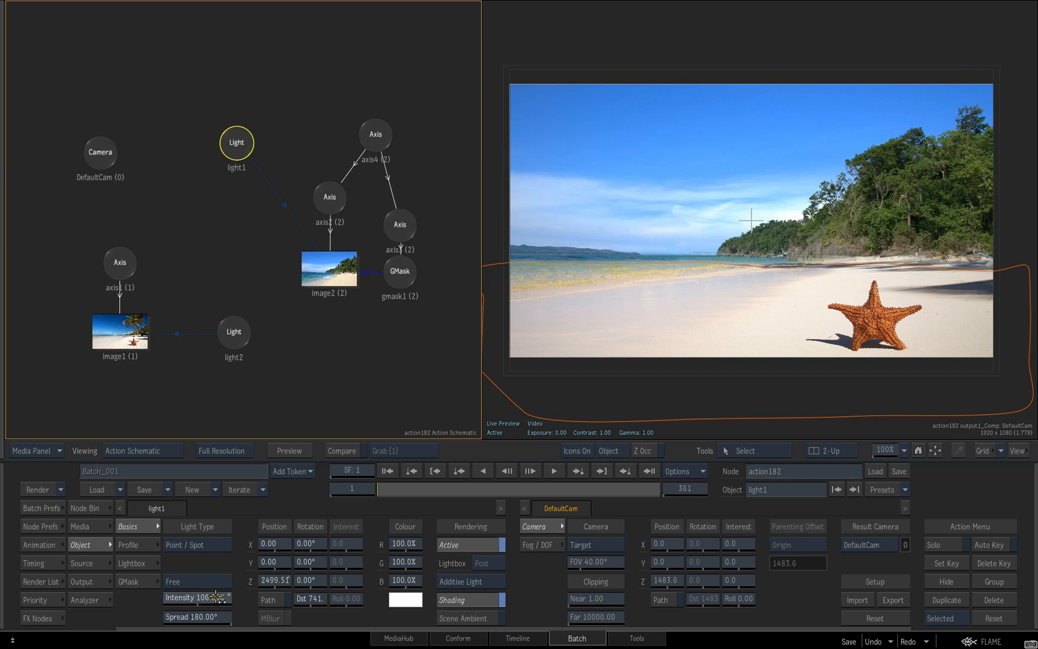
pyautogui.click(233, 339)
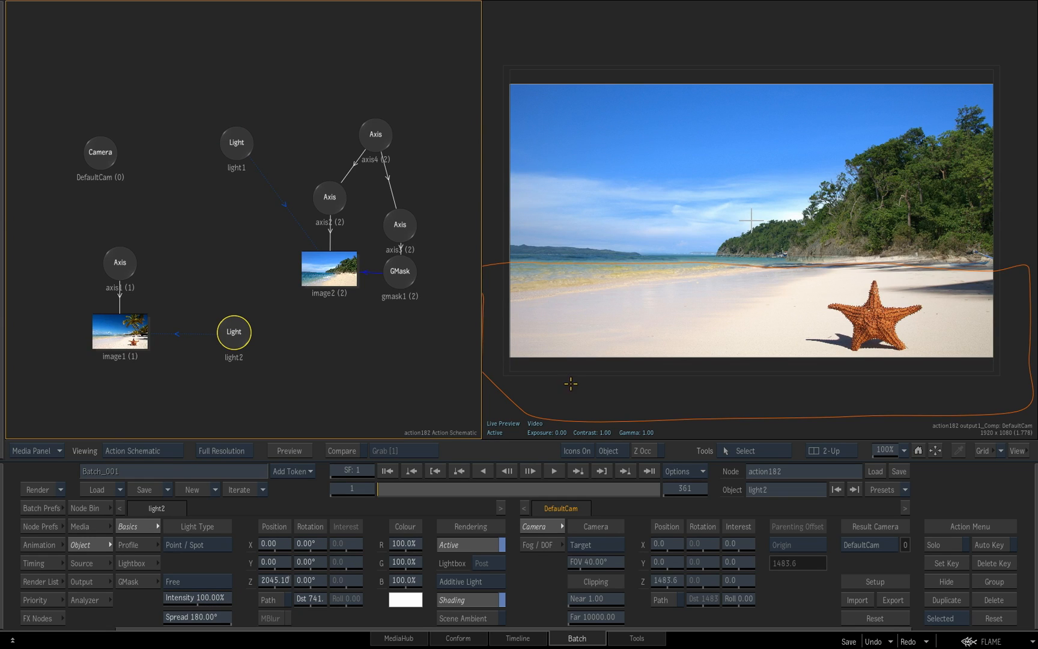
# Make room around the two lights in the schematic and attach a Colour Correct lightbox to light2
pyautogui.moveTo(237, 144); pyautogui.dragTo(235, 134)
pyautogui.moveTo(234, 331); pyautogui.dragTo(209, 331)
pyautogui.click(89, 507)
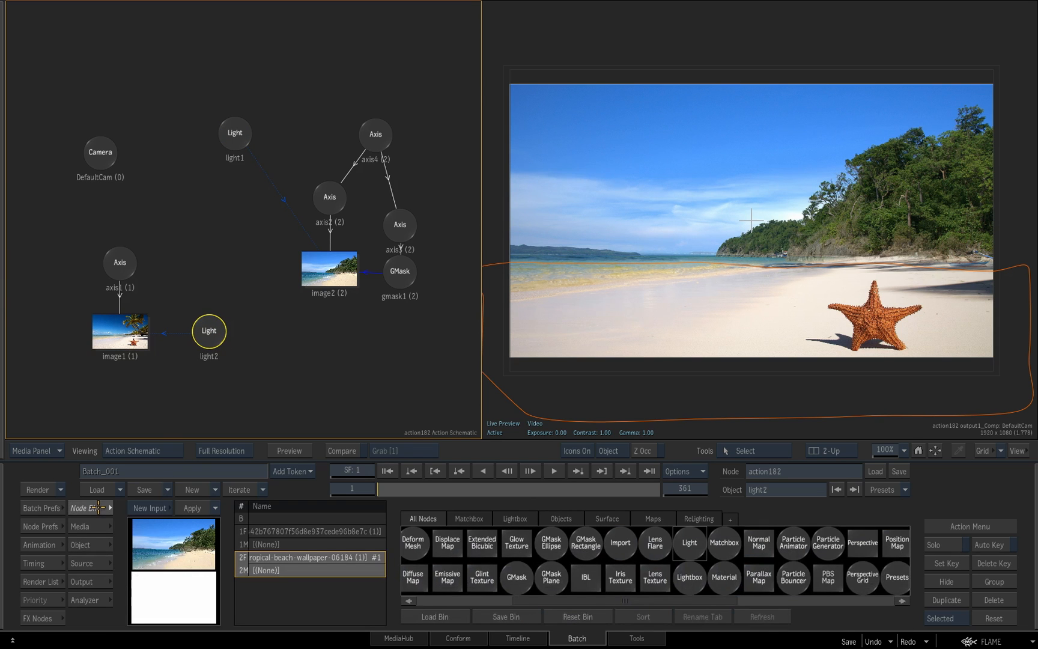
pyautogui.click(520, 518)
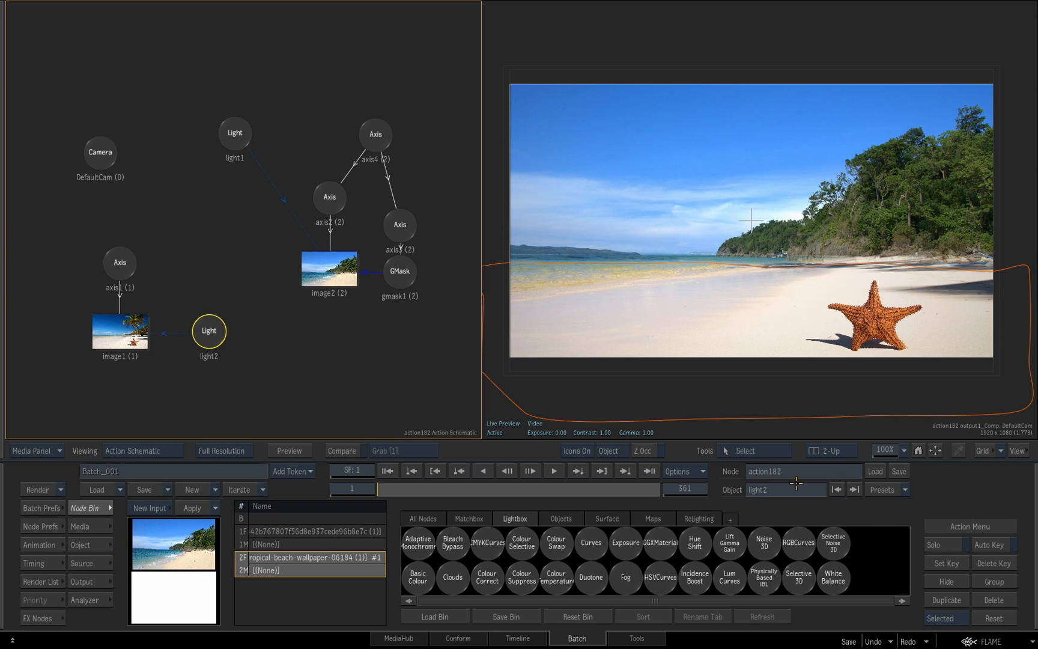
pyautogui.moveTo(494, 580); pyautogui.dragTo(208, 395)
# Set the Colour Correct lightbox's first Master Offset value to 0.012, and move the light1 node slightly up
pyautogui.doubleClick(209, 392)
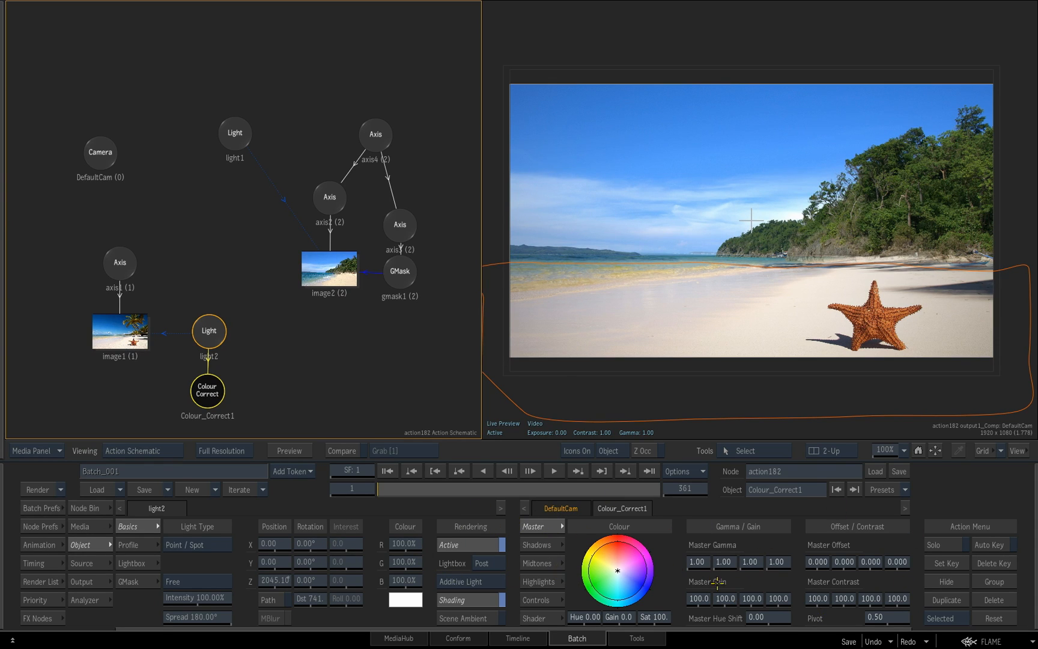
pyautogui.moveTo(818, 562); pyautogui.dragTo(823, 571)
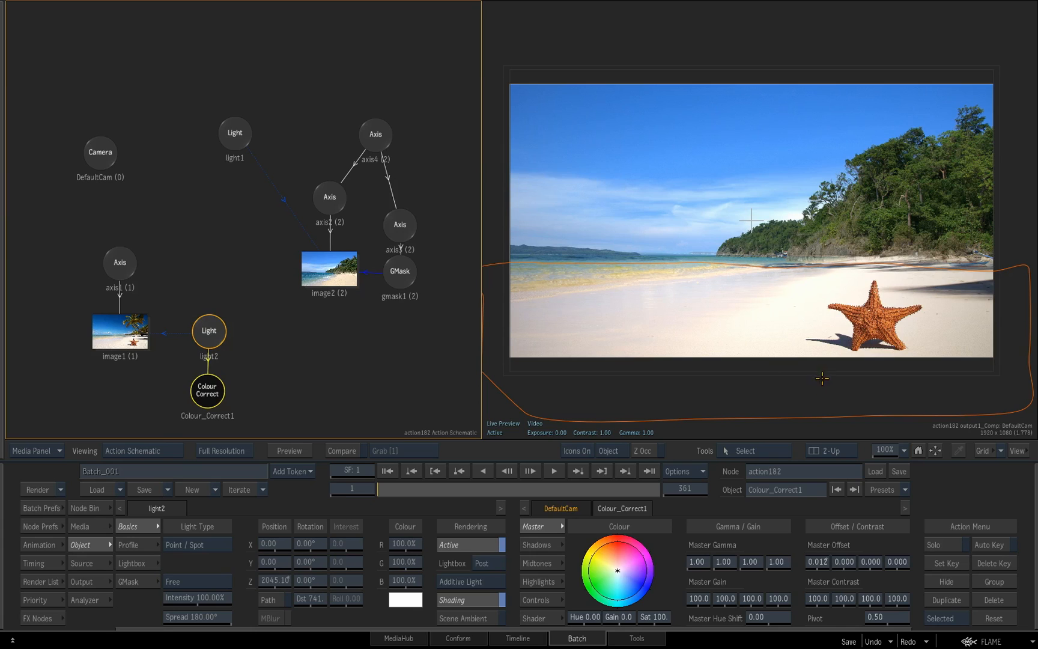
pyautogui.moveTo(236, 132); pyautogui.dragTo(234, 126)
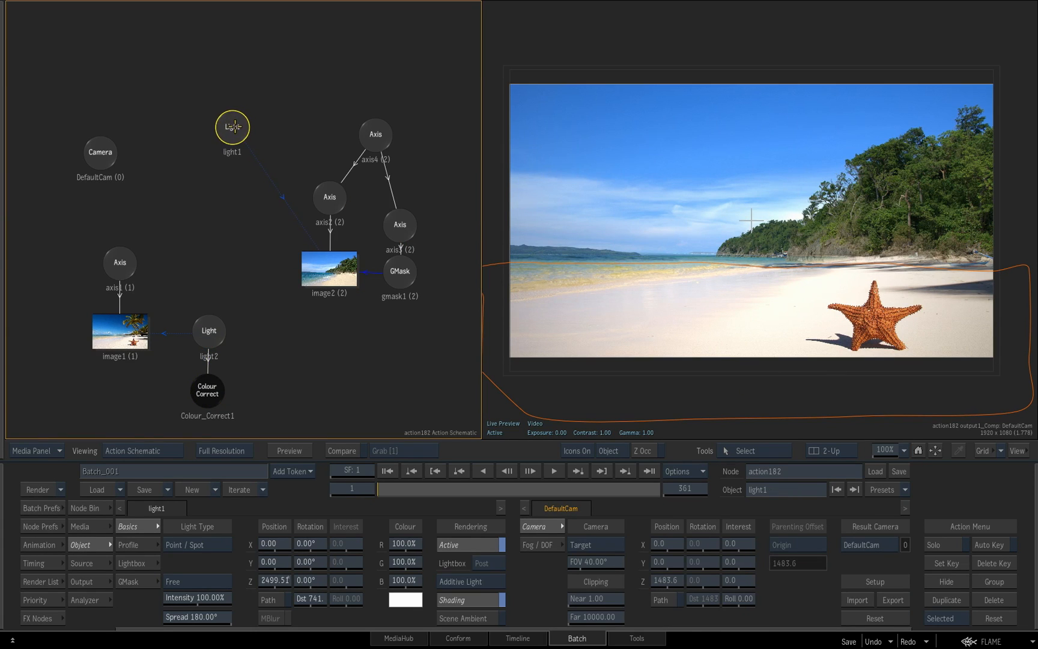
# Attach a Colour Correct lightbox to light1 and raise its master saturation to about 124
pyautogui.click(105, 508)
pyautogui.moveTo(487, 577); pyautogui.dragTo(230, 196)
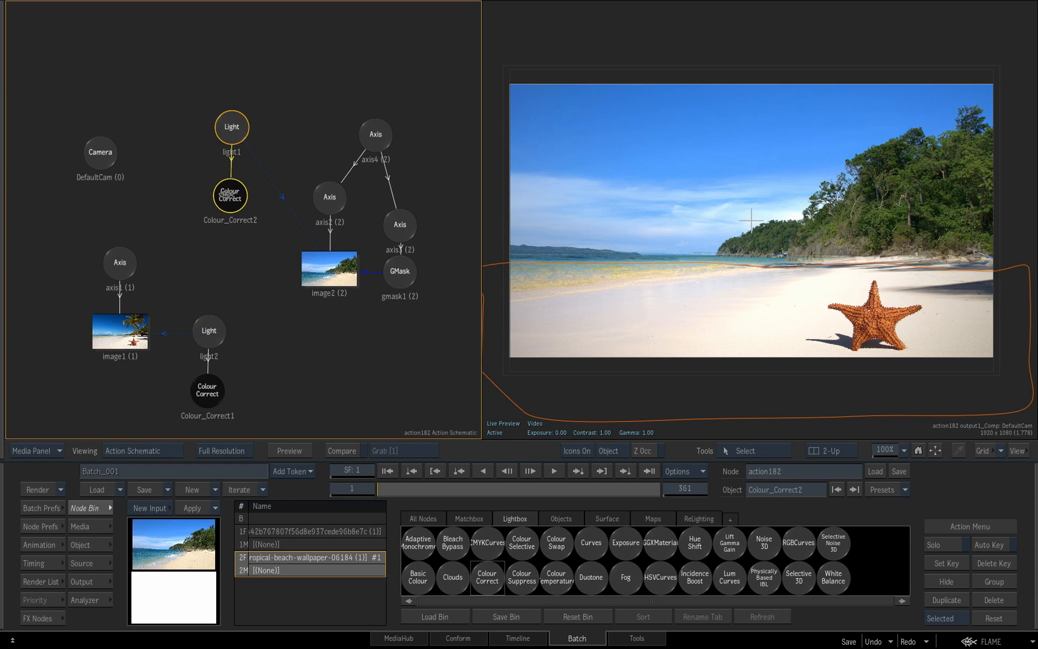
pyautogui.moveTo(821, 562); pyautogui.dragTo(818, 561)
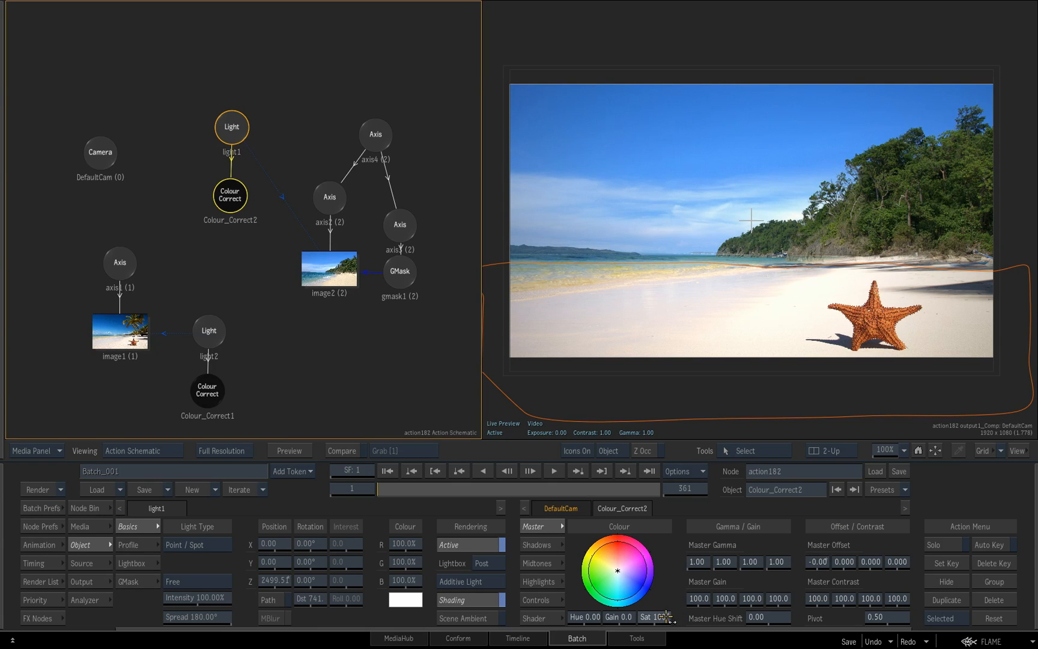
pyautogui.moveTo(677, 617); pyautogui.dragTo(734, 622)
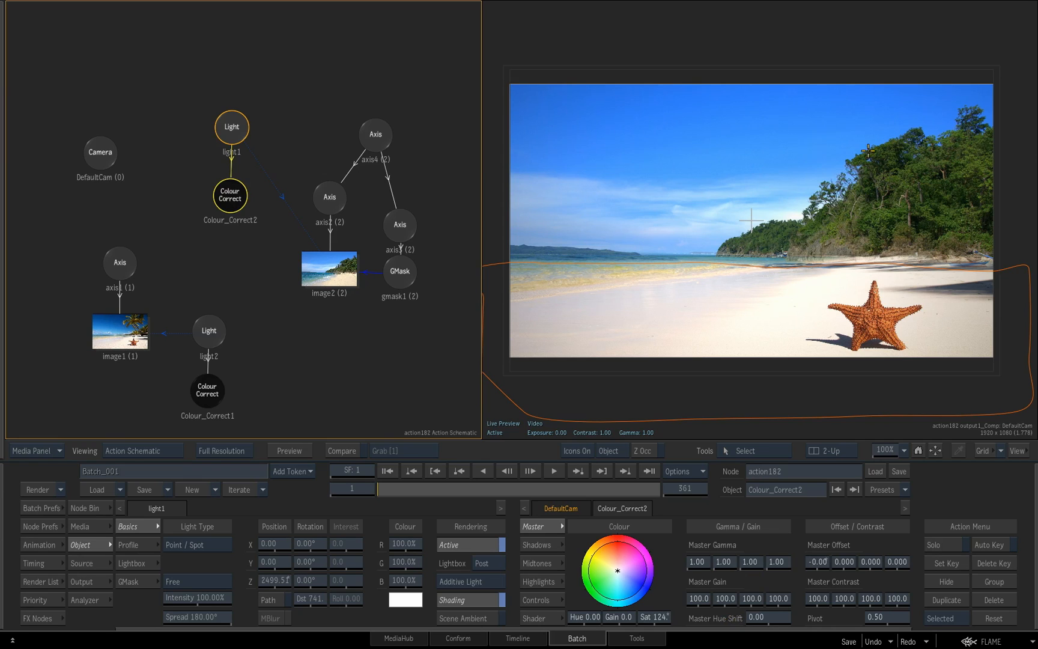
# Tint image1 through light2's Colour Correct with a master hue of about 42 and a gain of about 0.9
pyautogui.click(213, 389)
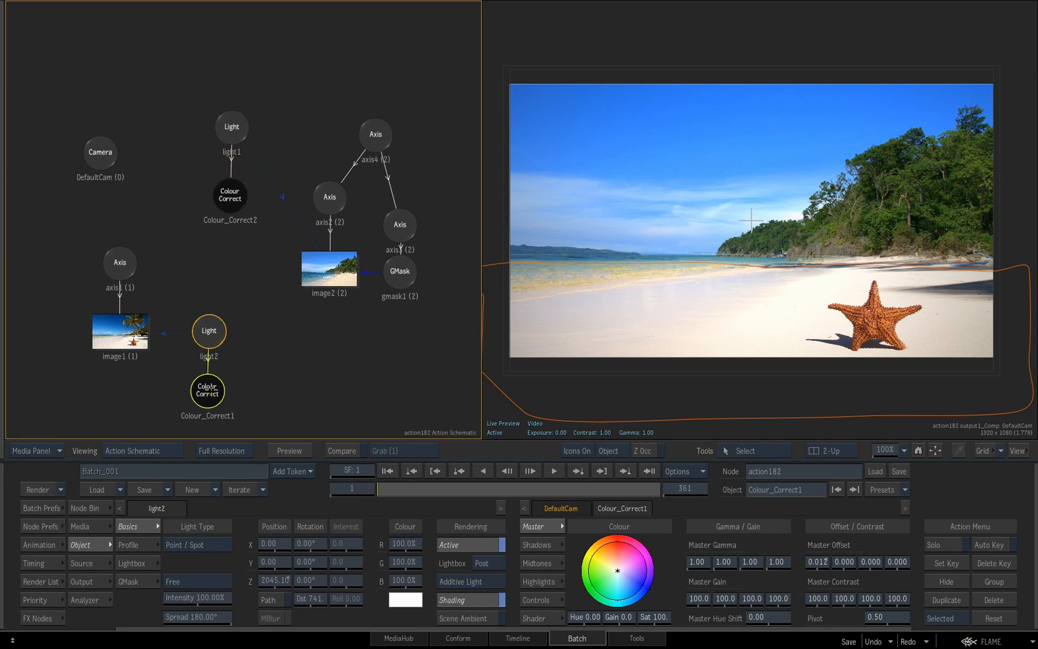
pyautogui.click(624, 619)
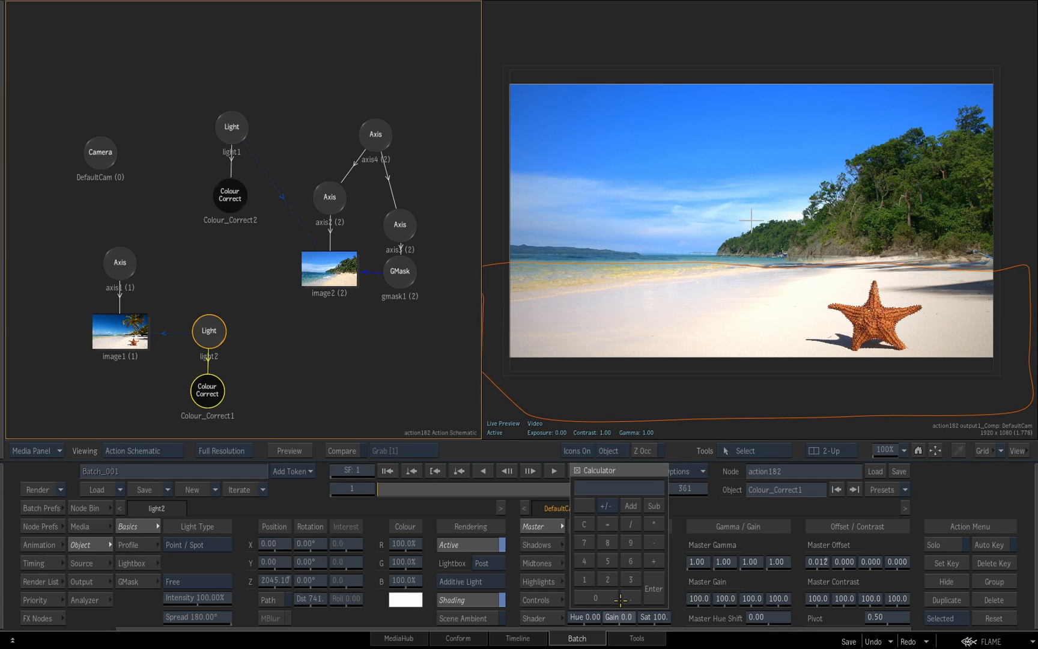
pyautogui.click(648, 596)
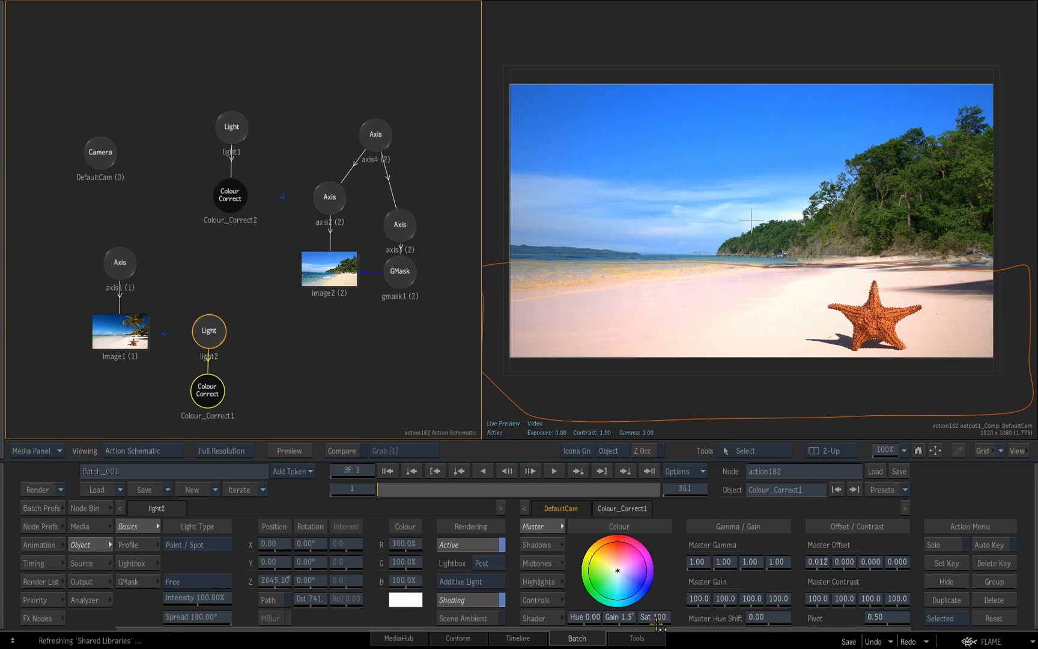
pyautogui.moveTo(585, 617); pyautogui.dragTo(646, 617)
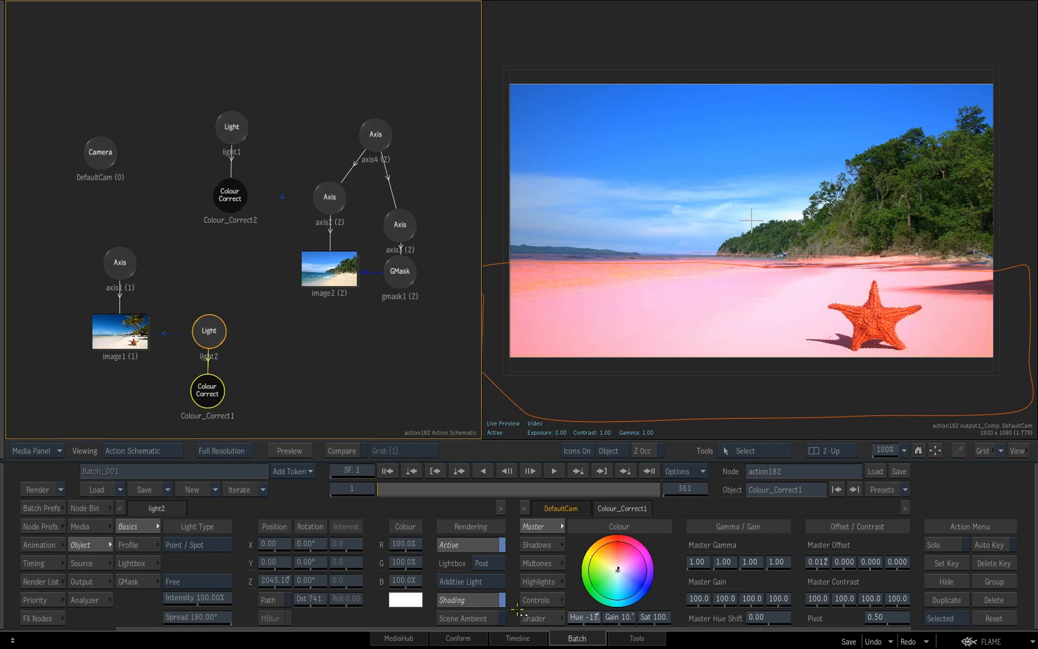
pyautogui.moveTo(574, 617)
pyautogui.mouseDown()
pyautogui.moveTo(674, 616)
pyautogui.moveTo(582, 611)
pyautogui.moveTo(592, 618)
pyautogui.mouseUp()
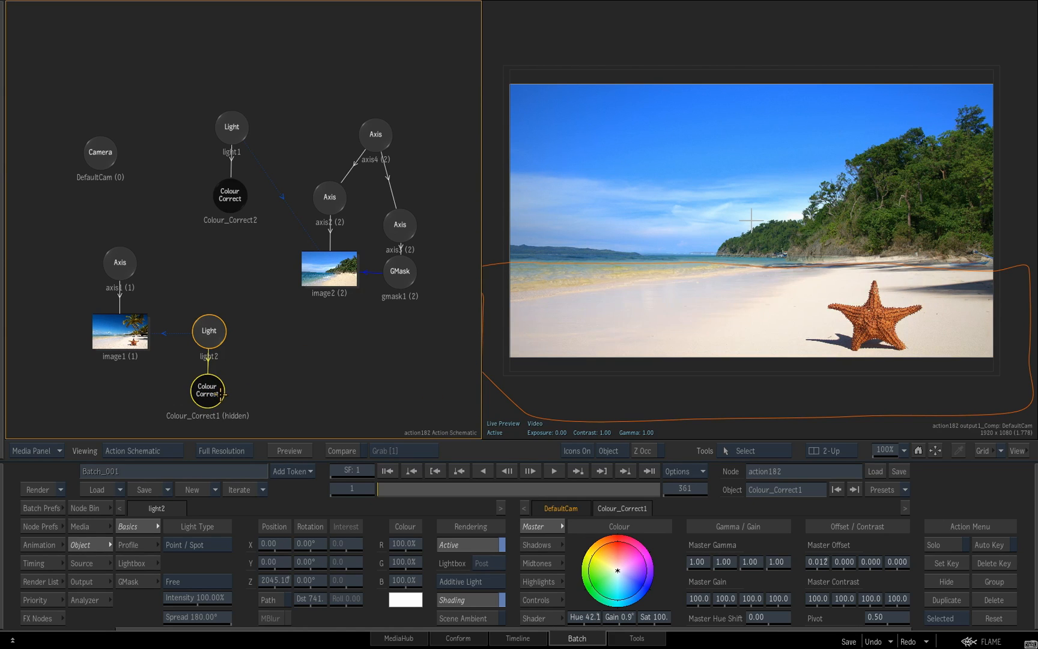
# Toggle the Colour Correct node under light1 off and on to compare its effect on image2
pyautogui.click(232, 195)
pyautogui.hotkey('shift', 'h')
pyautogui.hotkey('shift', 'h')
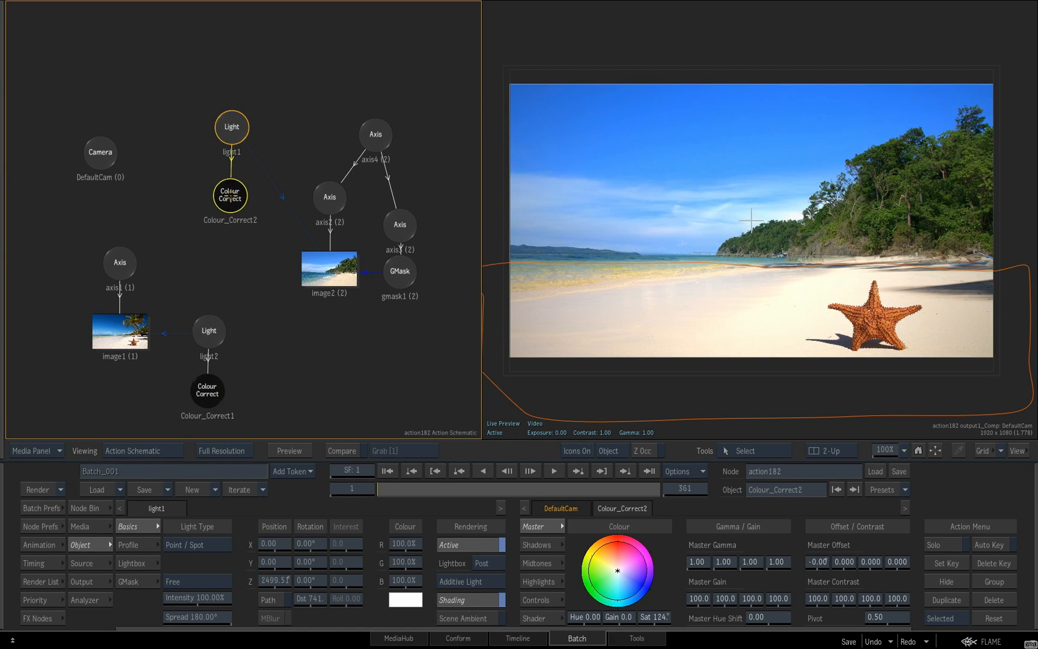
pyautogui.moveTo(232, 200); pyautogui.dragTo(235, 201)
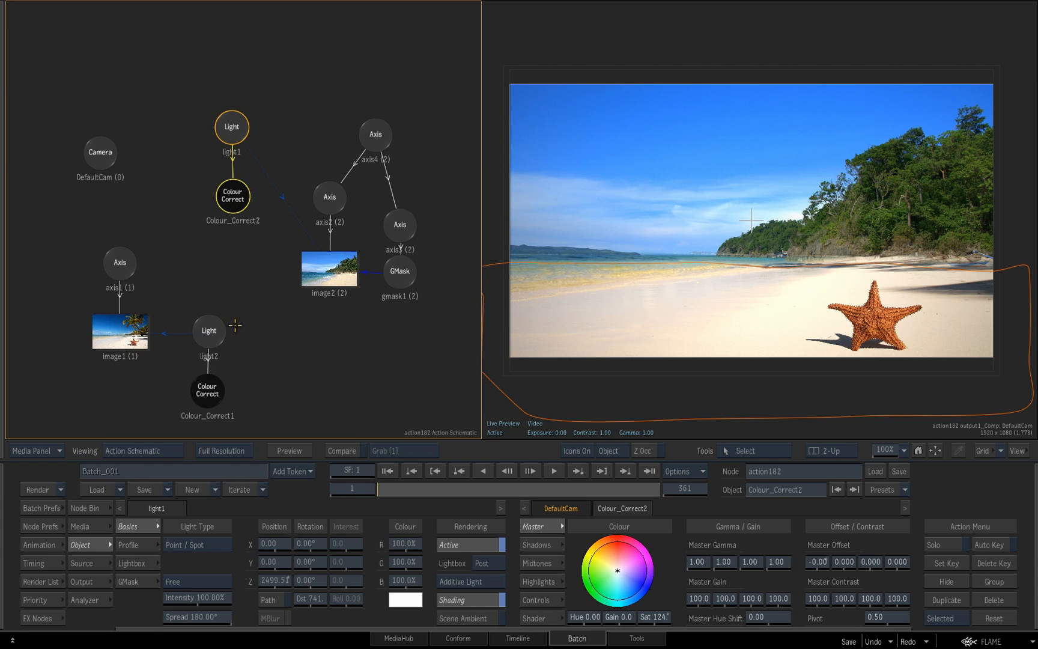
# Move light2 to about X 270 and Z 949, and set the first Master Gamma value of its Colour Correct to 1.03
pyautogui.click(208, 328)
pyautogui.moveTo(278, 581); pyautogui.dragTo(388, 578)
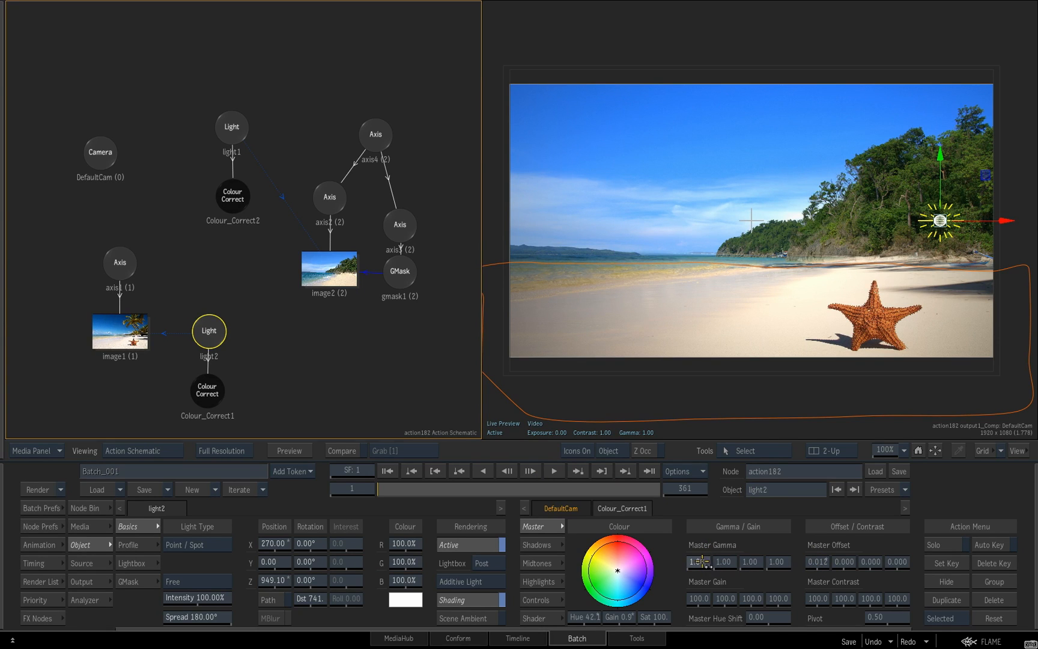
pyautogui.moveTo(705, 561); pyautogui.dragTo(716, 561)
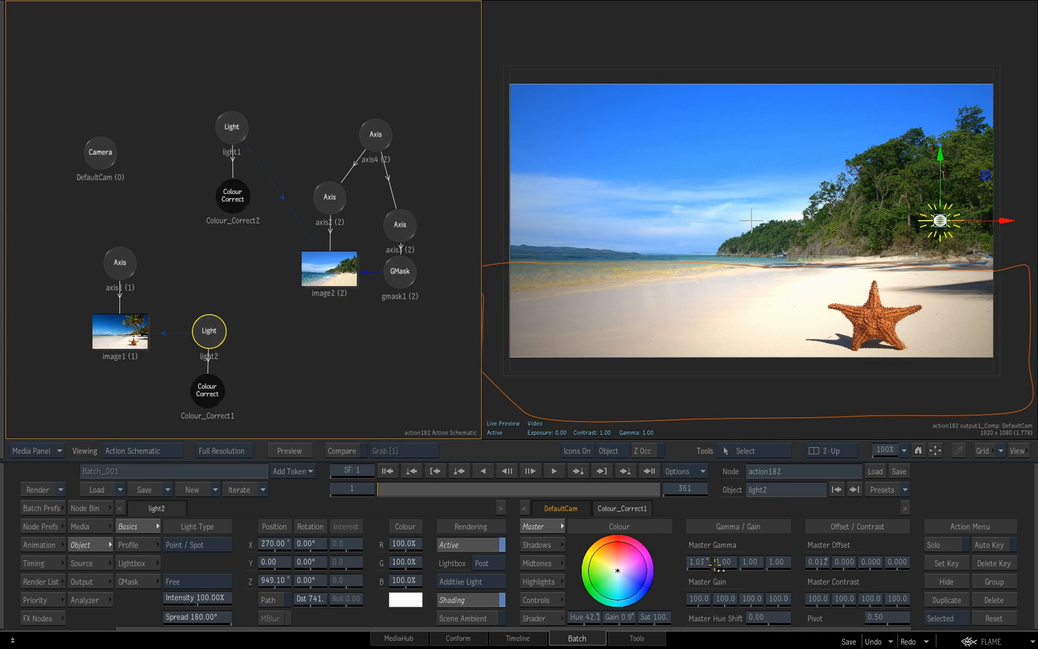
# Review the Colour Correct nodes under both lights, and check the Action node in the Batch schematic before reopening it
pyautogui.click(207, 391)
pyautogui.click(208, 394)
pyautogui.click(208, 395)
pyautogui.click(209, 395)
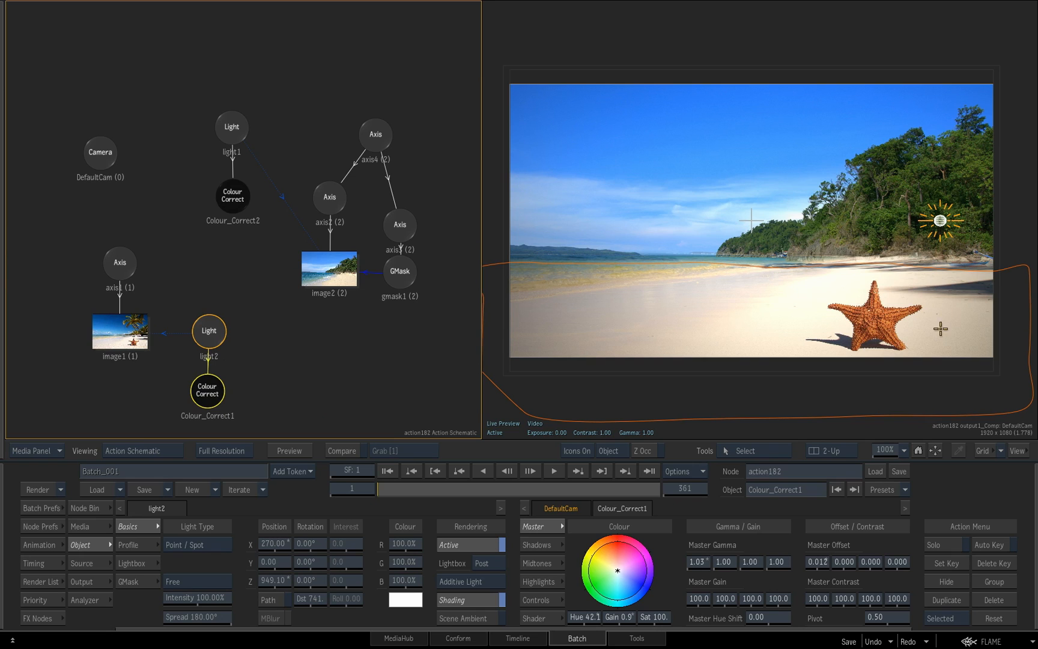
pyautogui.click(233, 195)
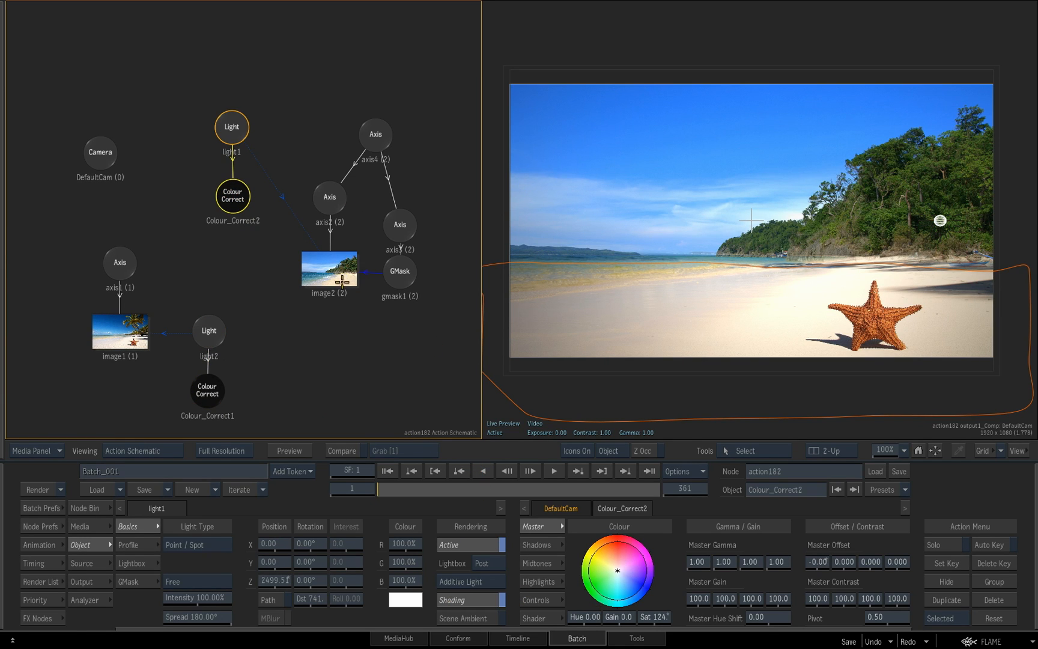
pyautogui.press('Escape')
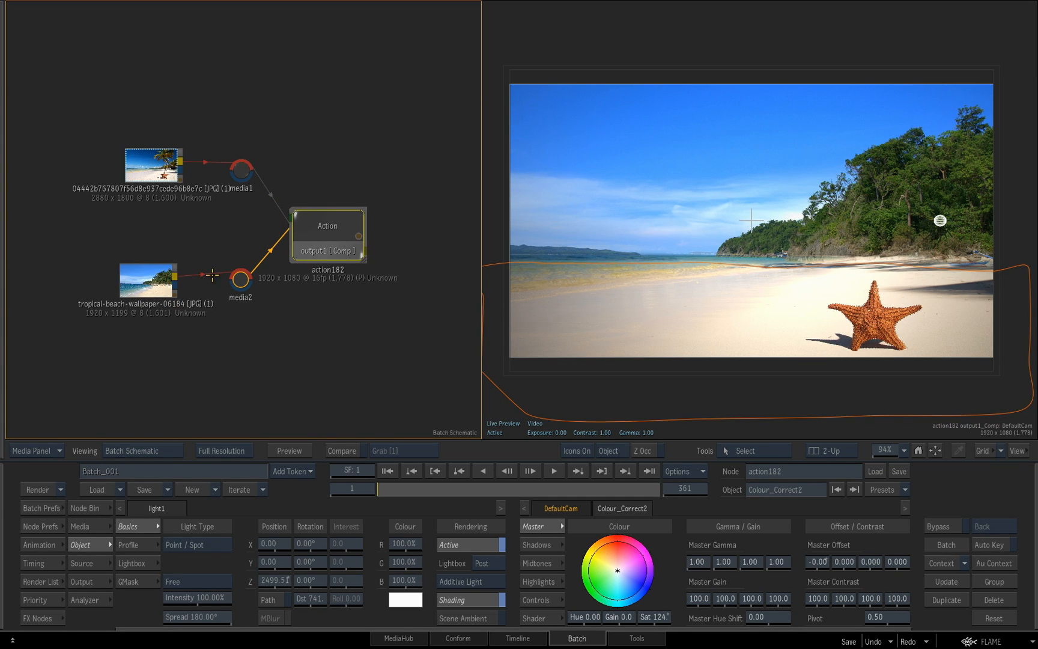
pyautogui.doubleClick(346, 228)
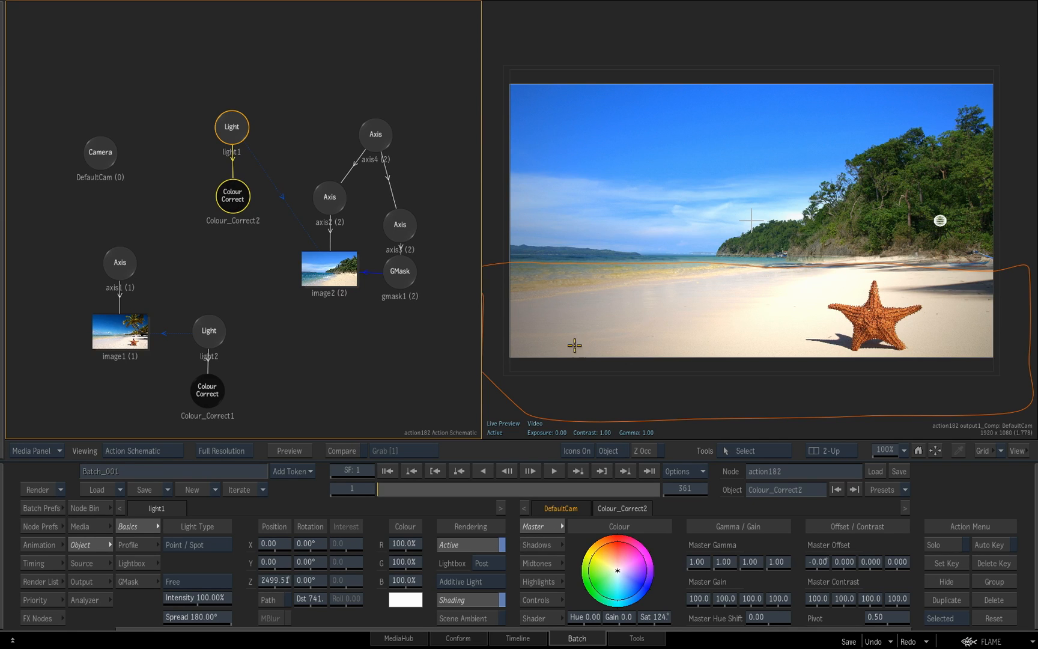
pyautogui.click(210, 336)
pyautogui.click(211, 390)
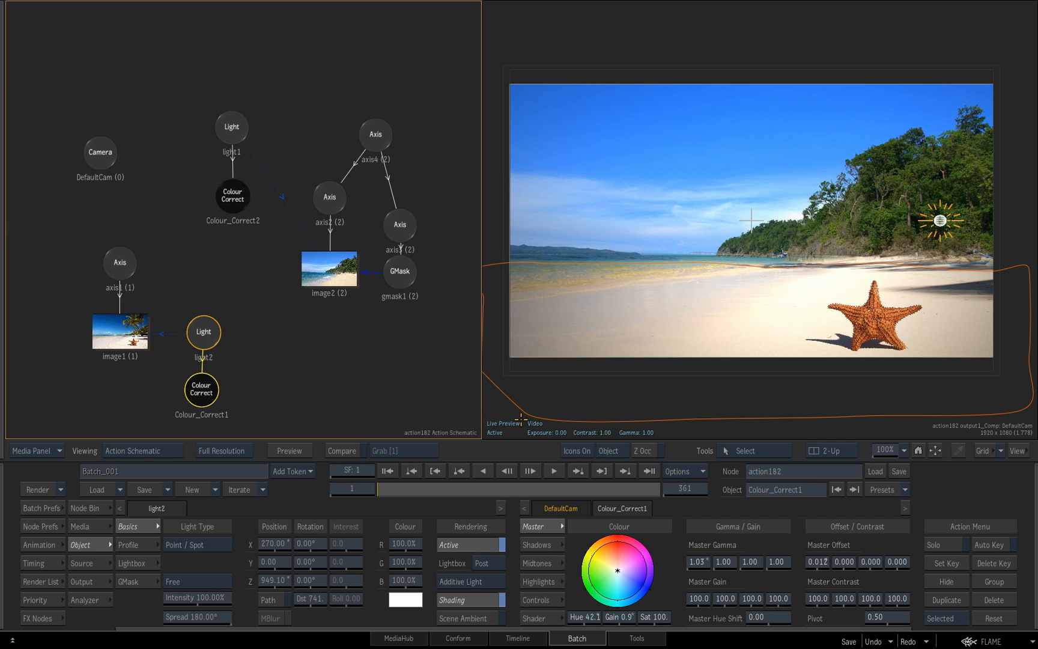
# Toggle the visibility of image2 off and on to compare the composite with and without it
pyautogui.moveTo(329, 274); pyautogui.dragTo(332, 277)
pyautogui.hotkey('shift', 'h')
pyautogui.hotkey('shift', 'h')
pyautogui.hotkey('shift', 'h')
pyautogui.hotkey('shift', 'h')
pyautogui.moveTo(330, 287); pyautogui.dragTo(333, 277)
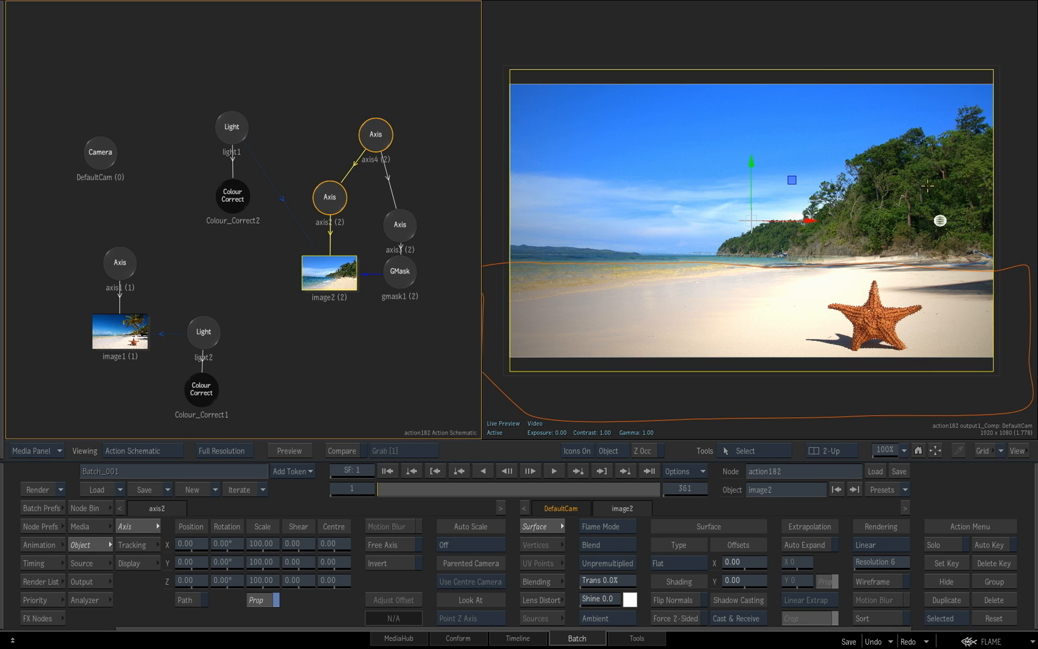
# Add a Matchbox Blur node to a diffuse map under image2, and space out the image2 and diffuse map nodes
pyautogui.click(95, 508)
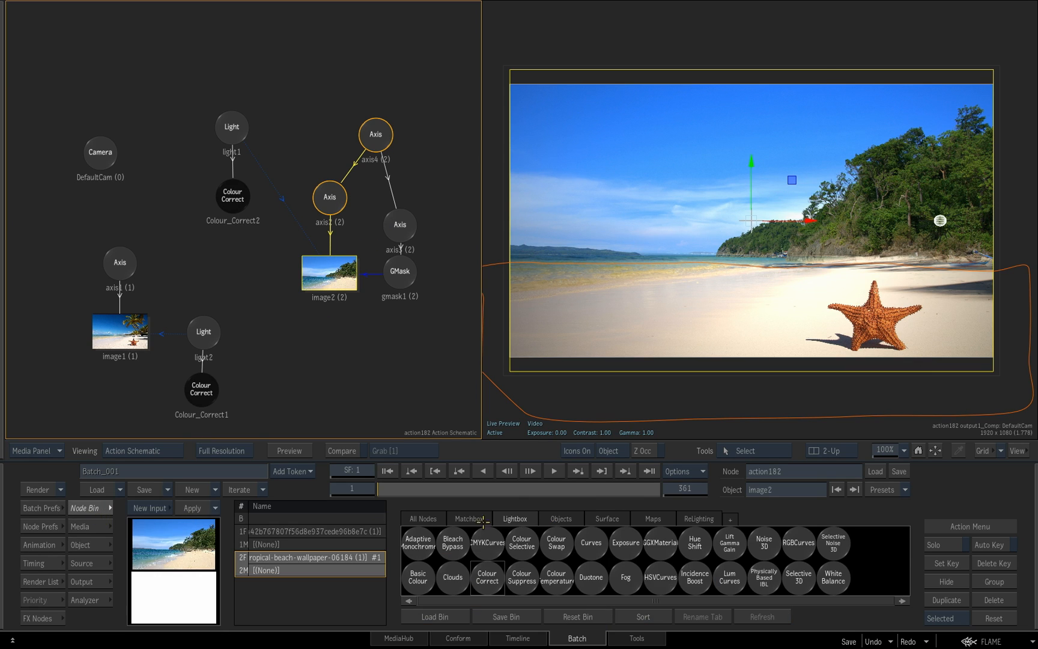
pyautogui.click(468, 518)
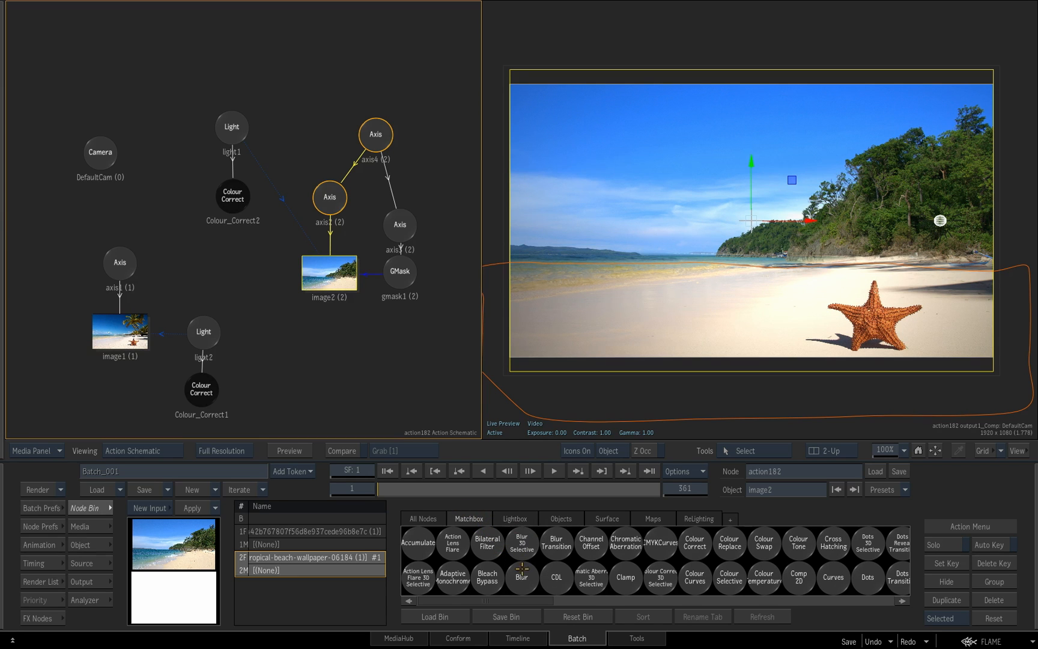
pyautogui.moveTo(523, 577); pyautogui.dragTo(401, 369)
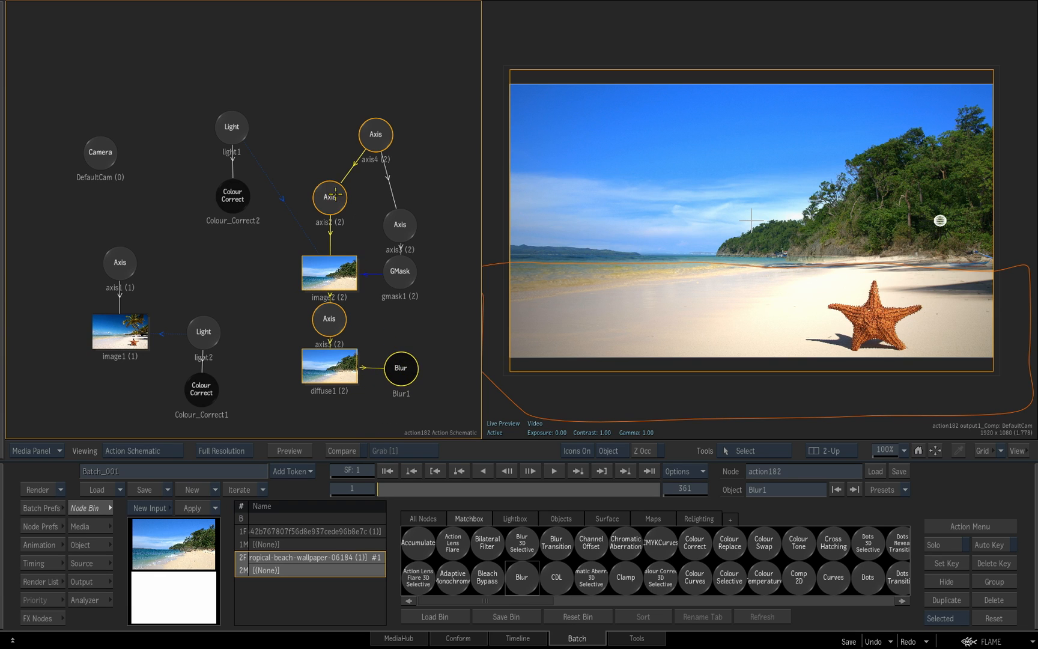
pyautogui.moveTo(334, 276); pyautogui.dragTo(332, 268)
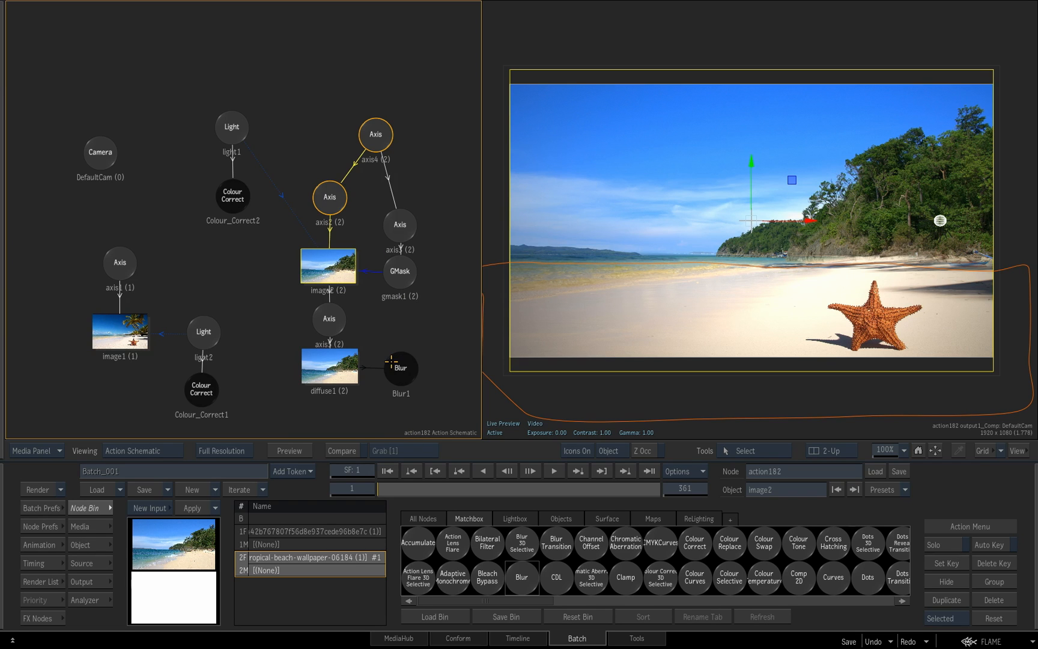
pyautogui.moveTo(334, 368); pyautogui.dragTo(333, 371)
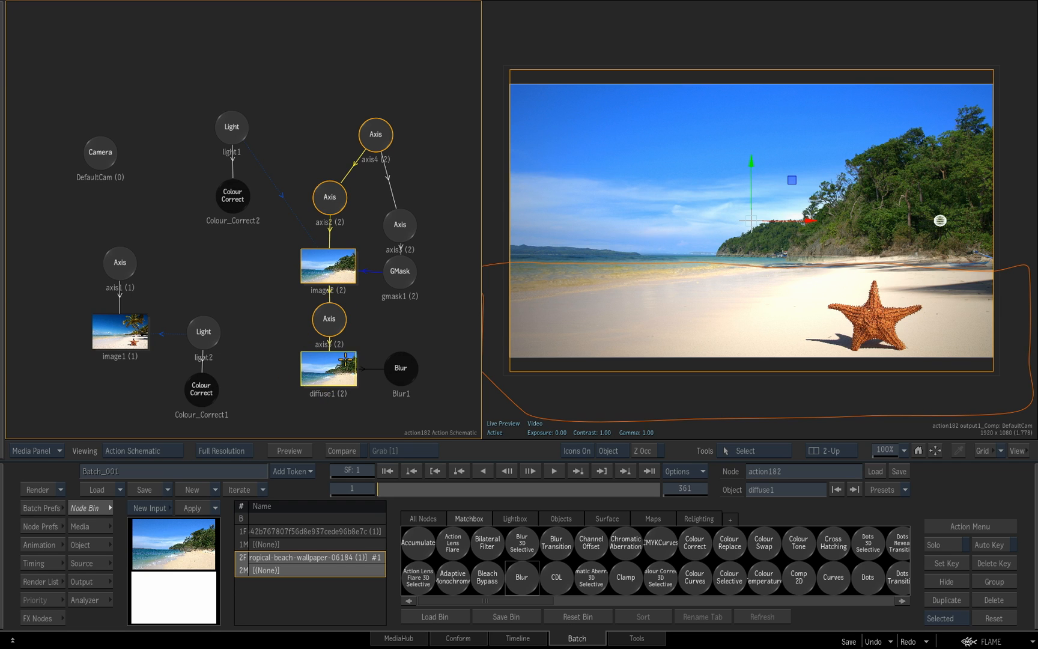
# Increase the Blur node's Global Amount to soften the image2 background behind the starfish
pyautogui.moveTo(401, 373); pyautogui.dragTo(409, 372)
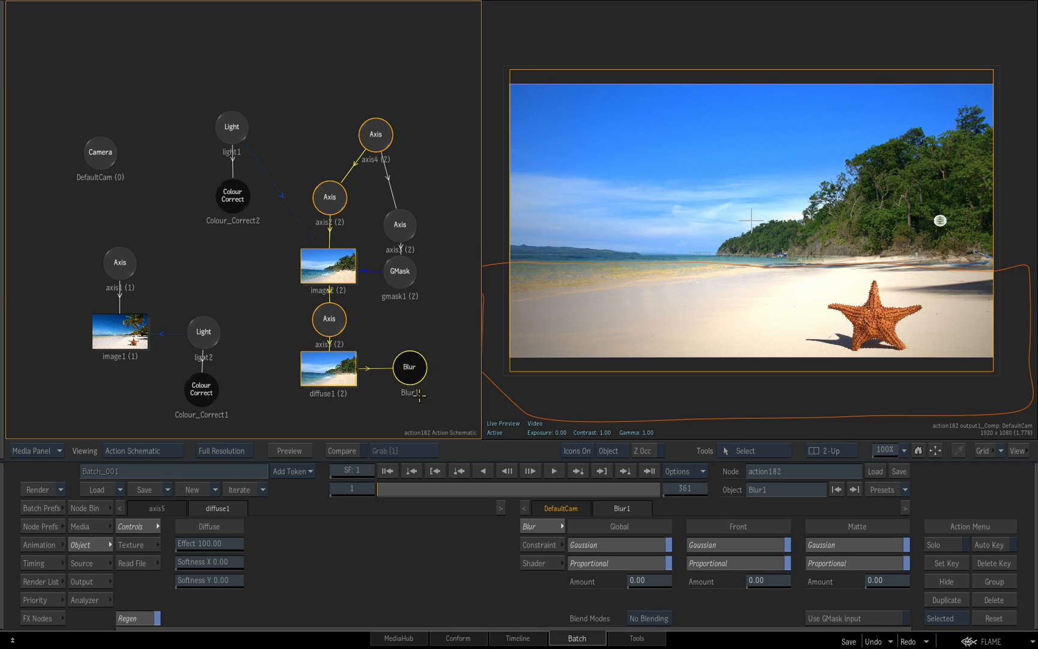
pyautogui.moveTo(717, 326); pyautogui.dragTo(740, 337)
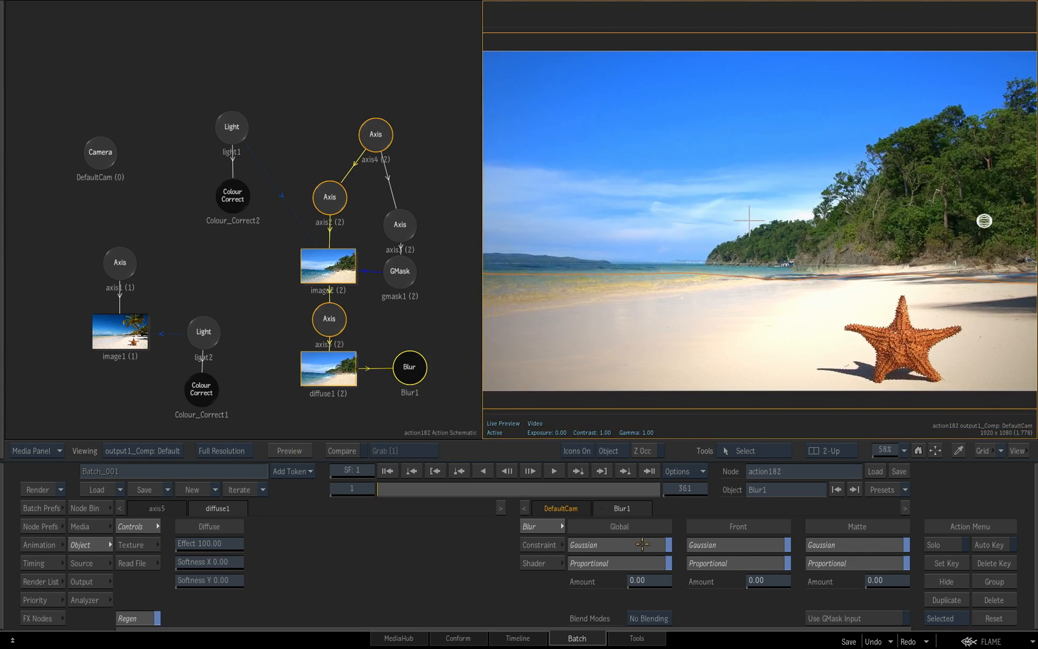
pyautogui.moveTo(644, 580); pyautogui.dragTo(682, 592)
# Adjust the gmask1 points and edge softness along the shoreline to blend the blurred background into the sand
pyautogui.click(403, 270)
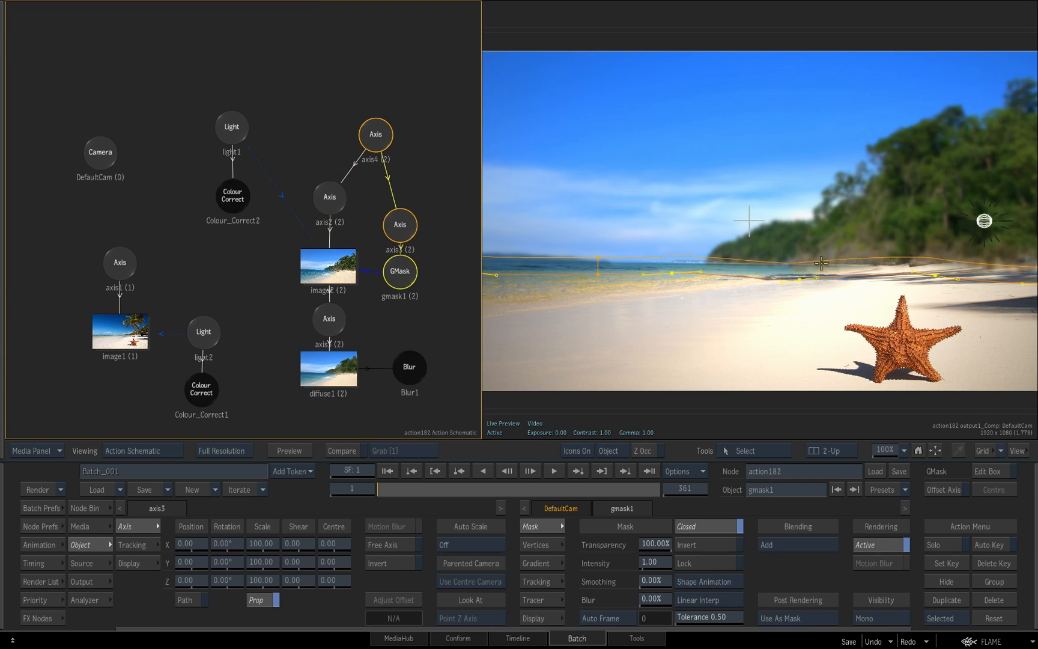
pyautogui.moveTo(798, 283); pyautogui.dragTo(795, 279)
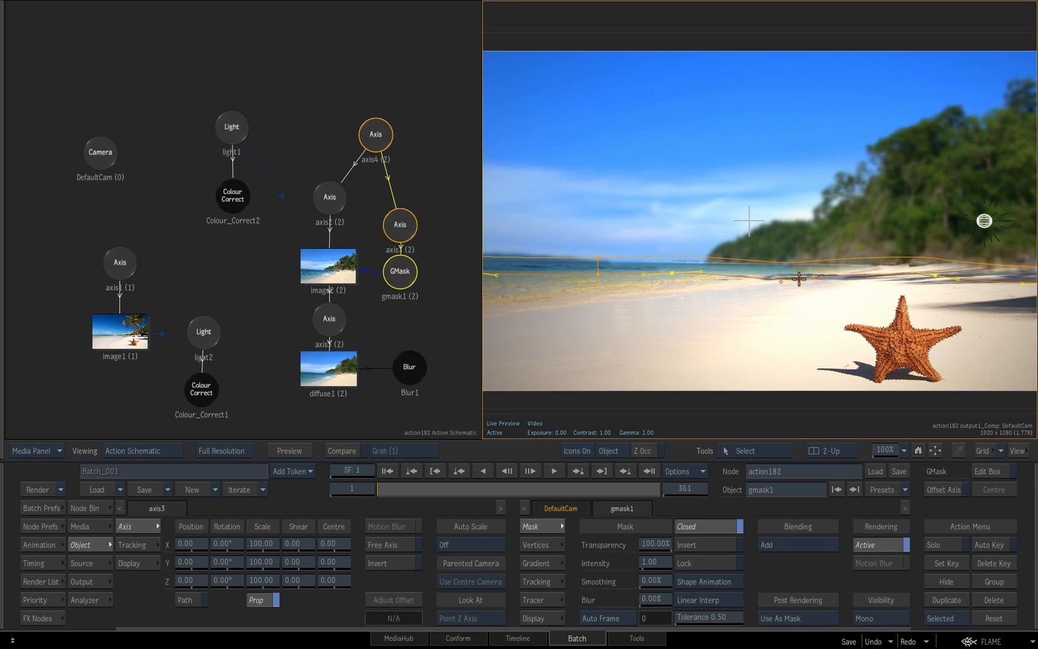
pyautogui.click(599, 275)
pyautogui.moveTo(599, 278)
pyautogui.mouseDown()
pyautogui.moveTo(601, 243)
pyautogui.moveTo(598, 298)
pyautogui.moveTo(596, 273)
pyautogui.moveTo(596, 285)
pyautogui.mouseUp()
pyautogui.moveTo(865, 310); pyautogui.dragTo(828, 308)
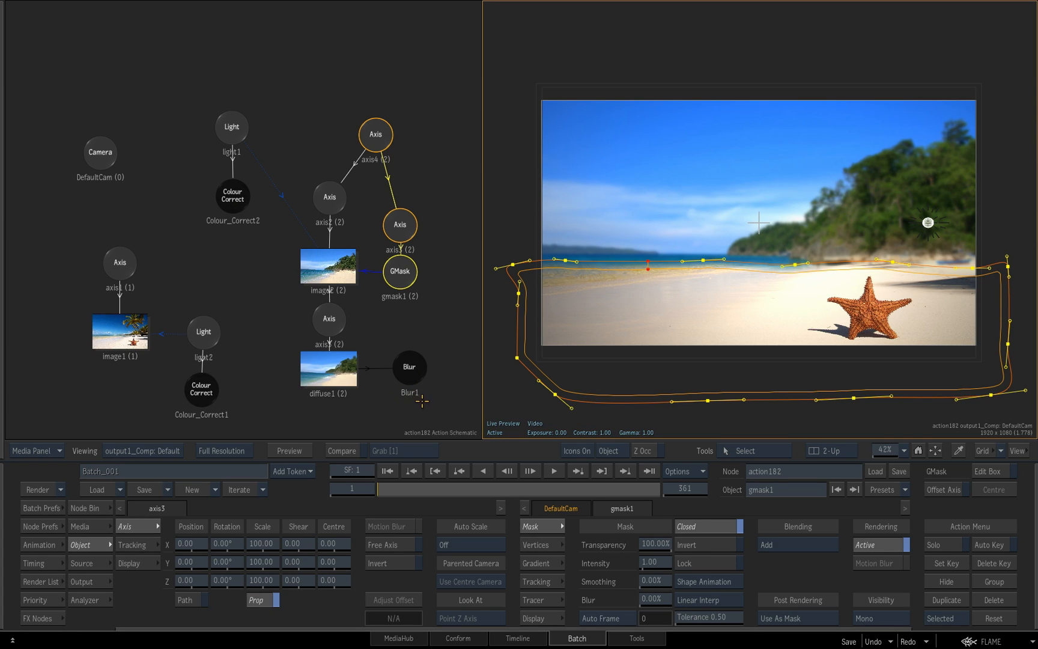
# Move the DefaultCam node up, attach a Matchbox Chromatic Aberration node to it and open the effect's controls
pyautogui.moveTo(448, 228)
pyautogui.mouseDown()
pyautogui.moveTo(431, 227)
pyautogui.moveTo(443, 220)
pyautogui.mouseUp()
pyautogui.moveTo(126, 162); pyautogui.dragTo(133, 87)
pyautogui.click(88, 508)
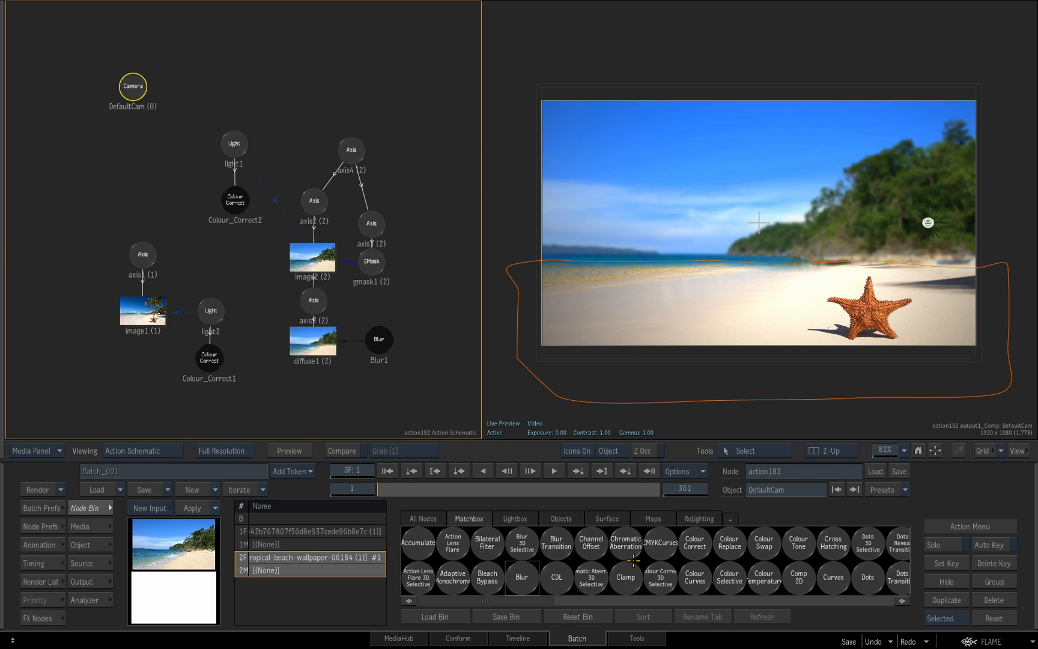
pyautogui.moveTo(623, 545); pyautogui.dragTo(112, 139)
pyautogui.doubleClick(111, 139)
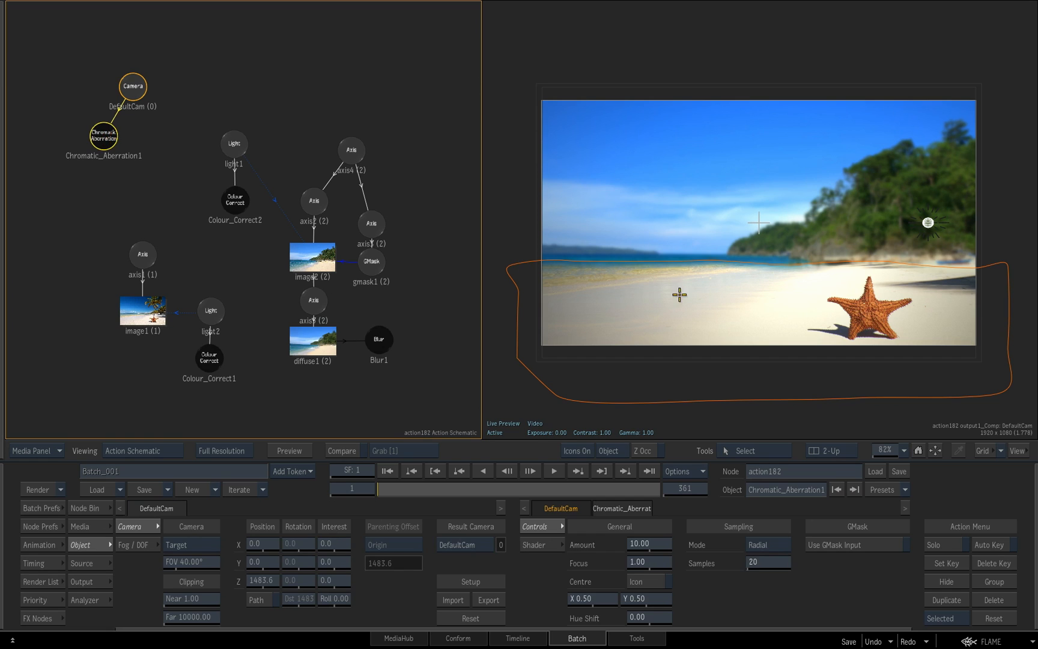
# Set the Chromatic Aberration amount to 22 while viewing the composite up close
pyautogui.hotkey('ctrl', 'space')
pyautogui.moveTo(740, 331); pyautogui.dragTo(763, 326)
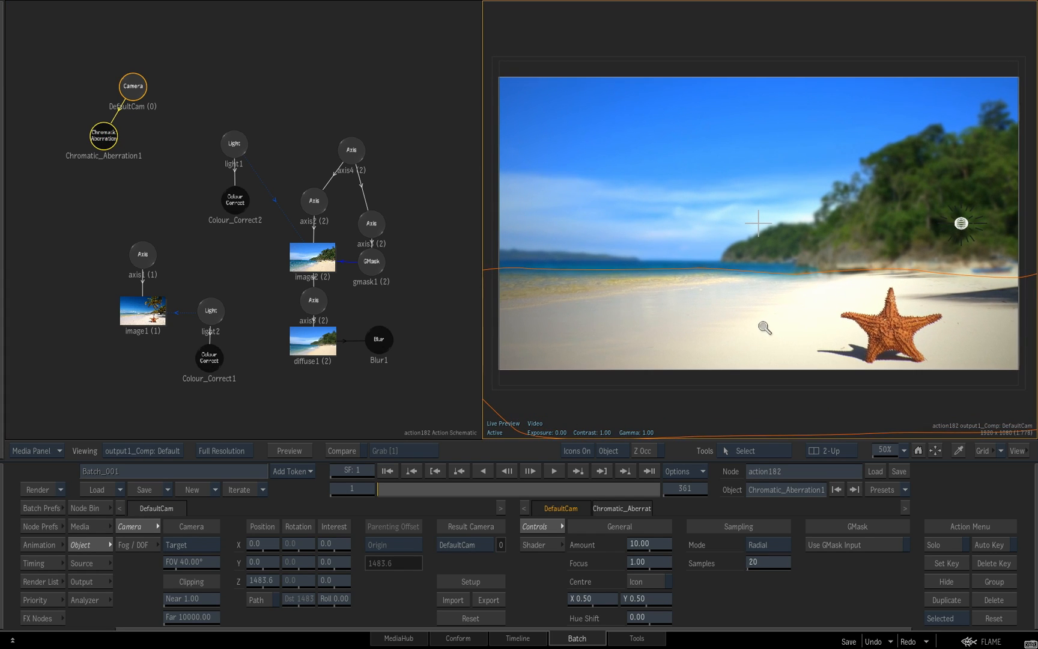
pyautogui.moveTo(642, 544)
pyautogui.mouseDown()
pyautogui.moveTo(718, 551)
pyautogui.moveTo(642, 541)
pyautogui.moveTo(678, 540)
pyautogui.moveTo(657, 535)
pyautogui.mouseUp()
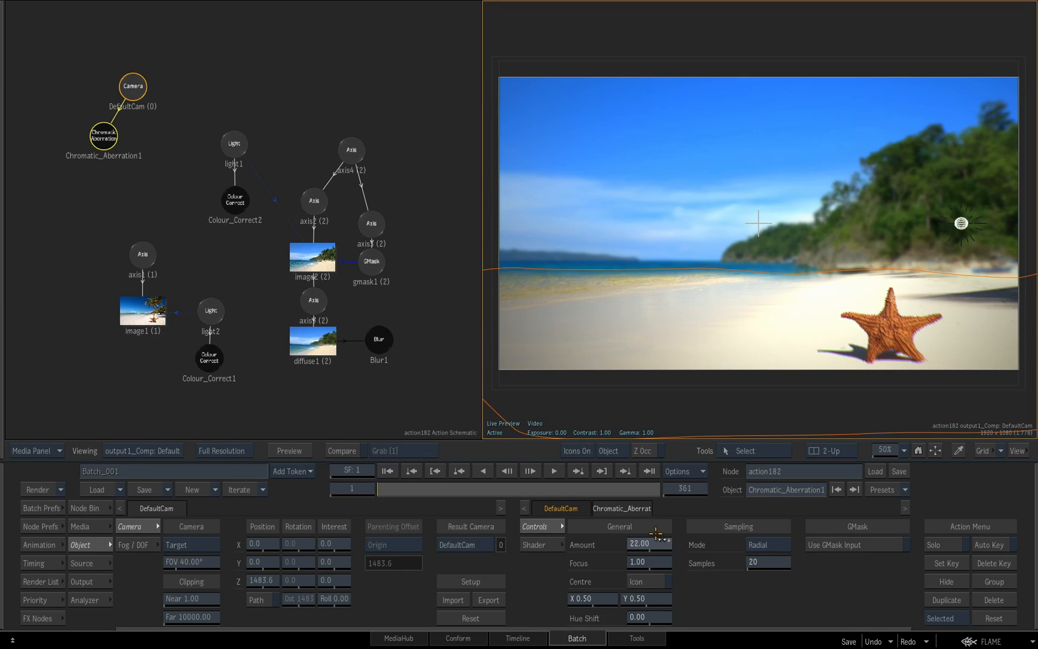
# Attach a Matchbox Vignetting node to DefaultCam, set its Amount to 0.35 and place it beside the Chromatic Aberration node
pyautogui.click(107, 509)
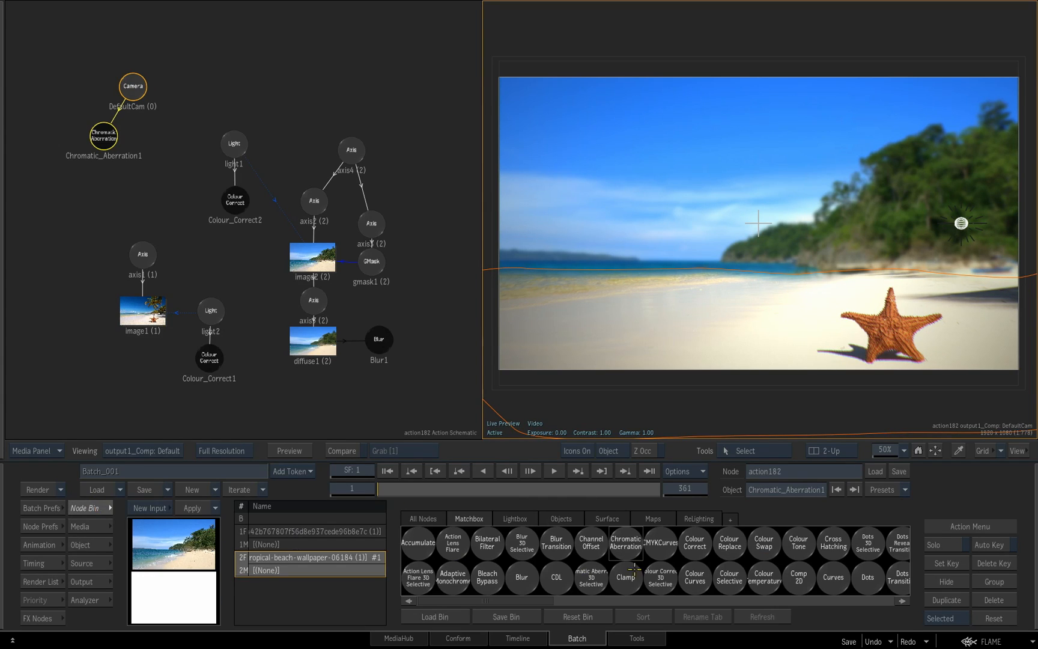
pyautogui.scroll(-5, 631, 571)
pyautogui.moveTo(822, 558); pyautogui.dragTo(179, 120)
pyautogui.doubleClick(181, 126)
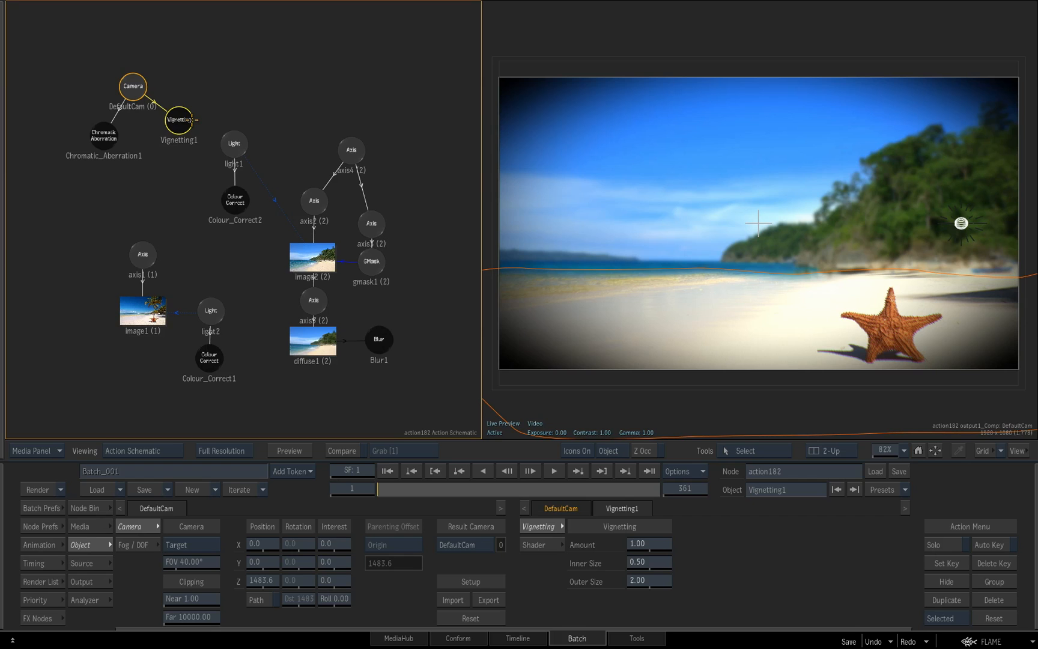
pyautogui.moveTo(650, 544); pyautogui.dragTo(629, 542)
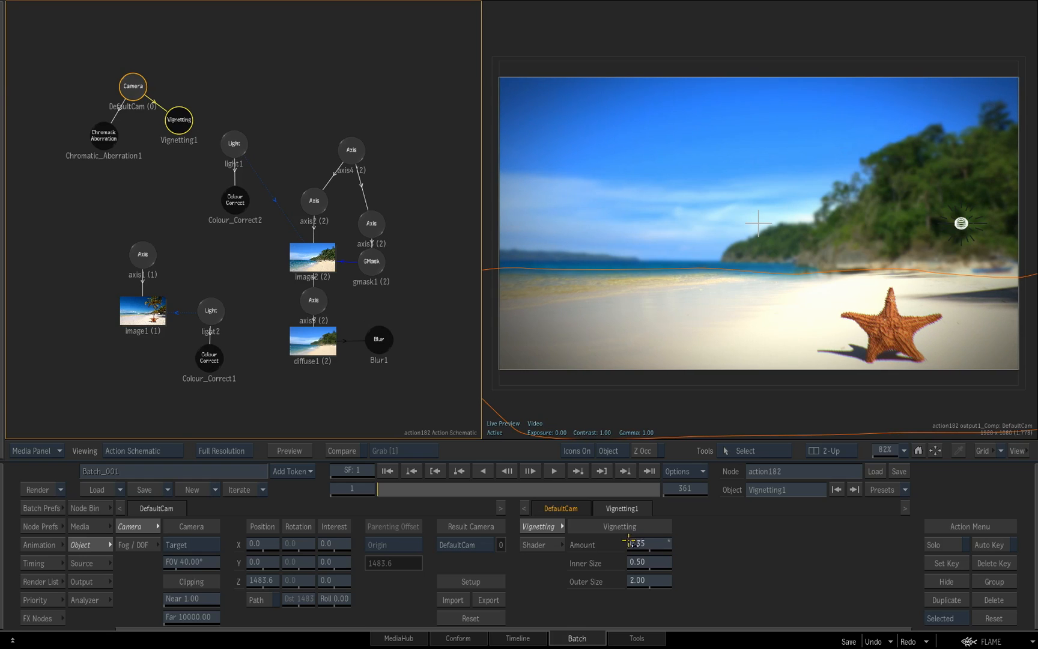
pyautogui.moveTo(167, 128); pyautogui.dragTo(161, 143)
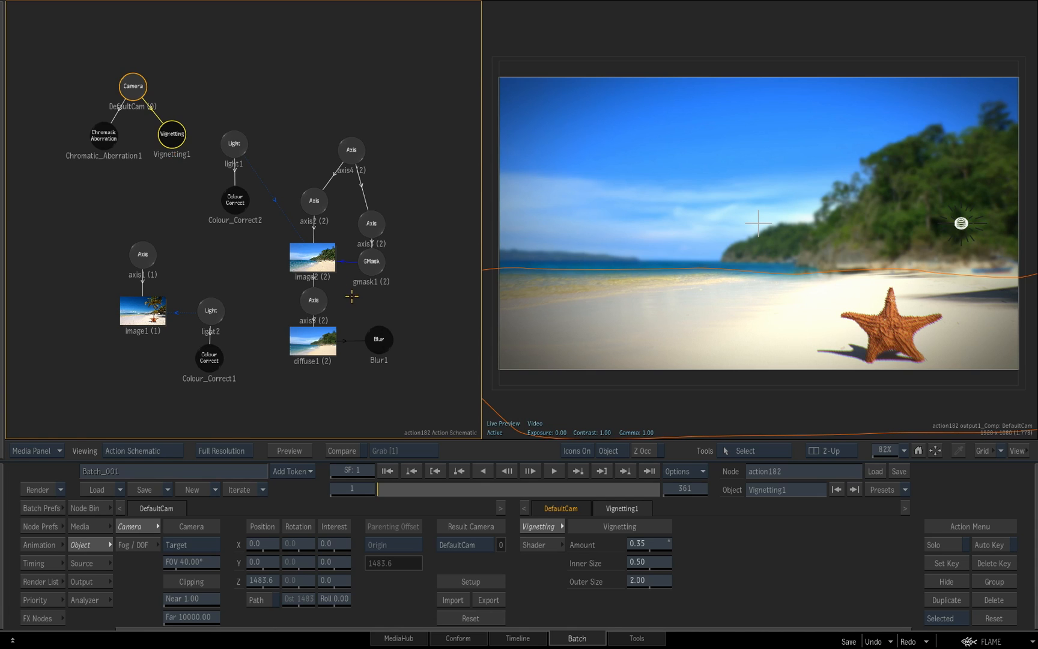
# Leave the beach Action, preview the green-screen backdrop clip in Batch and open the schematic of the action111 node it feeds
pyautogui.press('Escape')
pyautogui.moveTo(425, 345); pyautogui.dragTo(354, 329)
pyautogui.moveTo(369, 247); pyautogui.dragTo(421, 309)
pyautogui.click(169, 197)
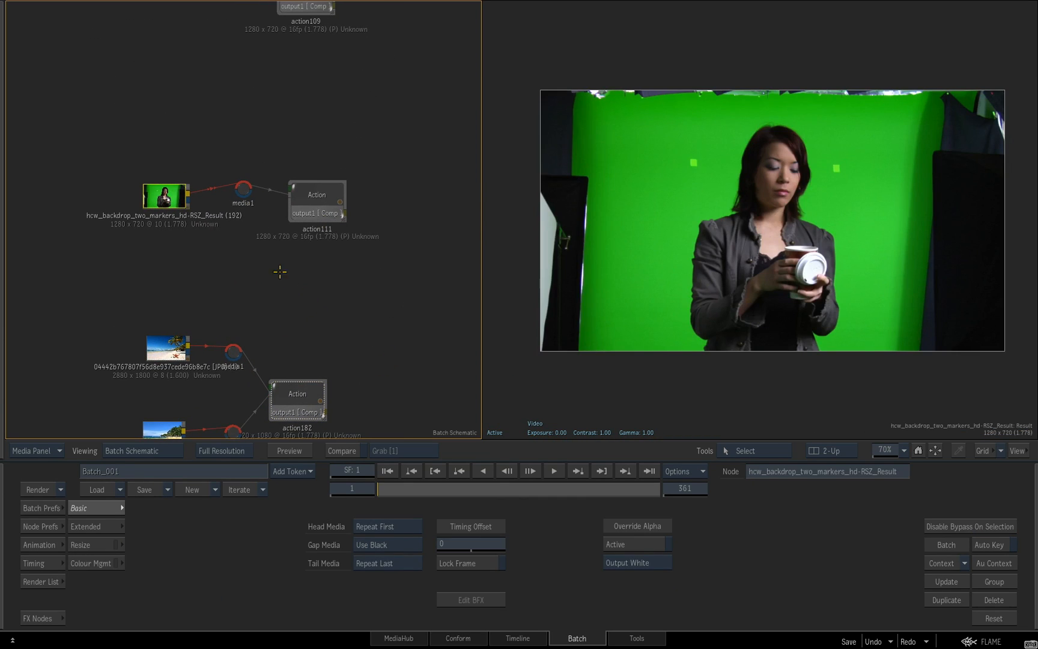
pyautogui.moveTo(437, 492); pyautogui.dragTo(295, 510)
pyautogui.click(320, 203)
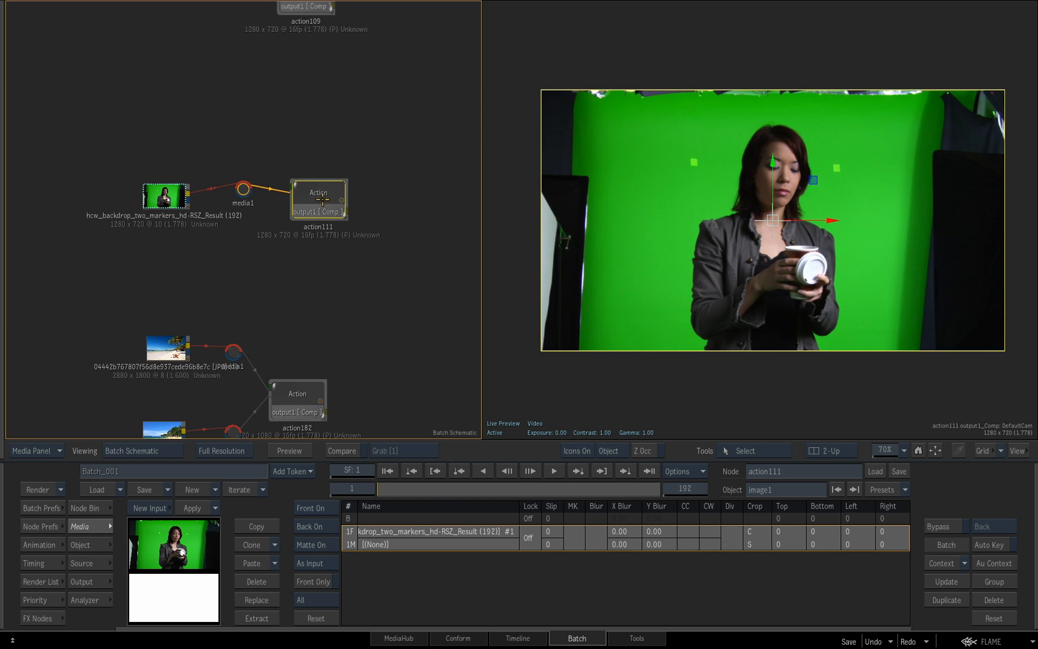
pyautogui.doubleClick(322, 197)
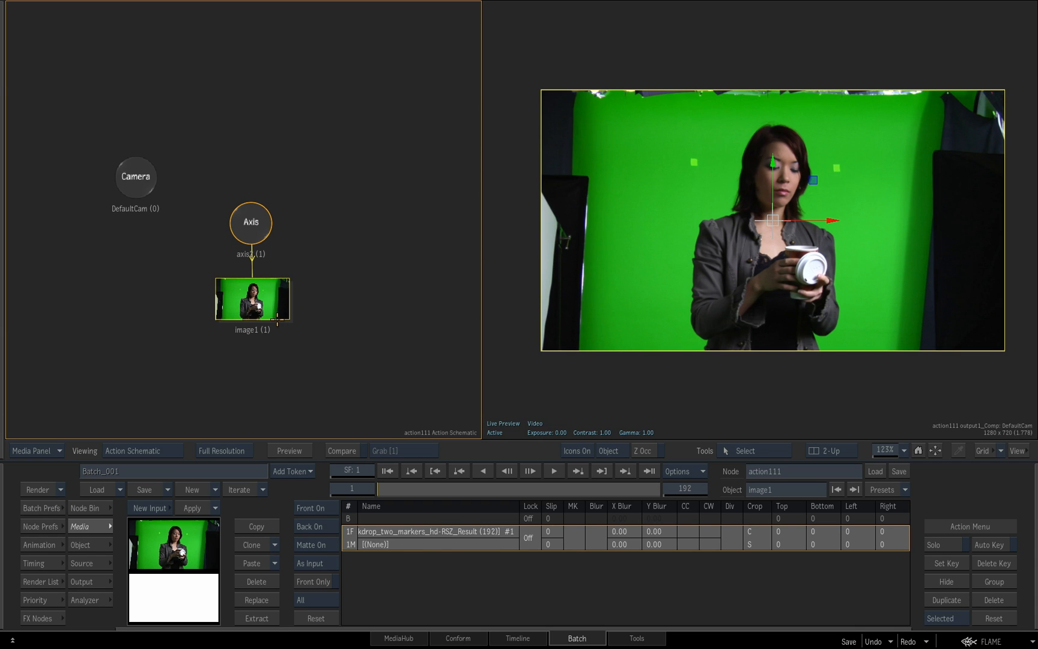
# Add a standalone Axis node to the schematic, placed apart from the image's own axis
pyautogui.click(85, 507)
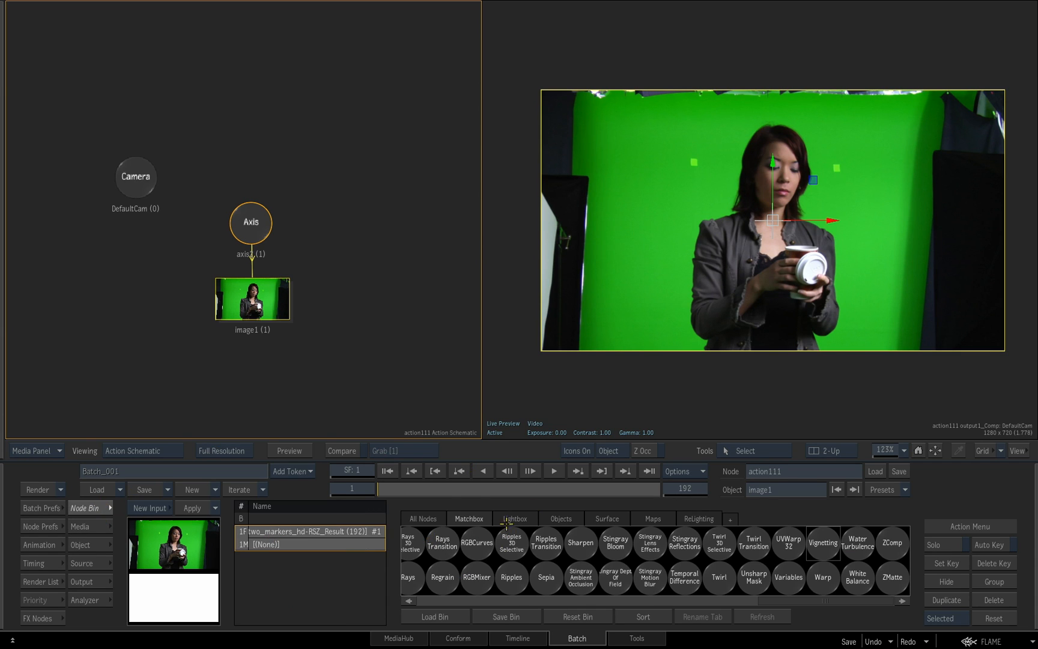
pyautogui.click(421, 519)
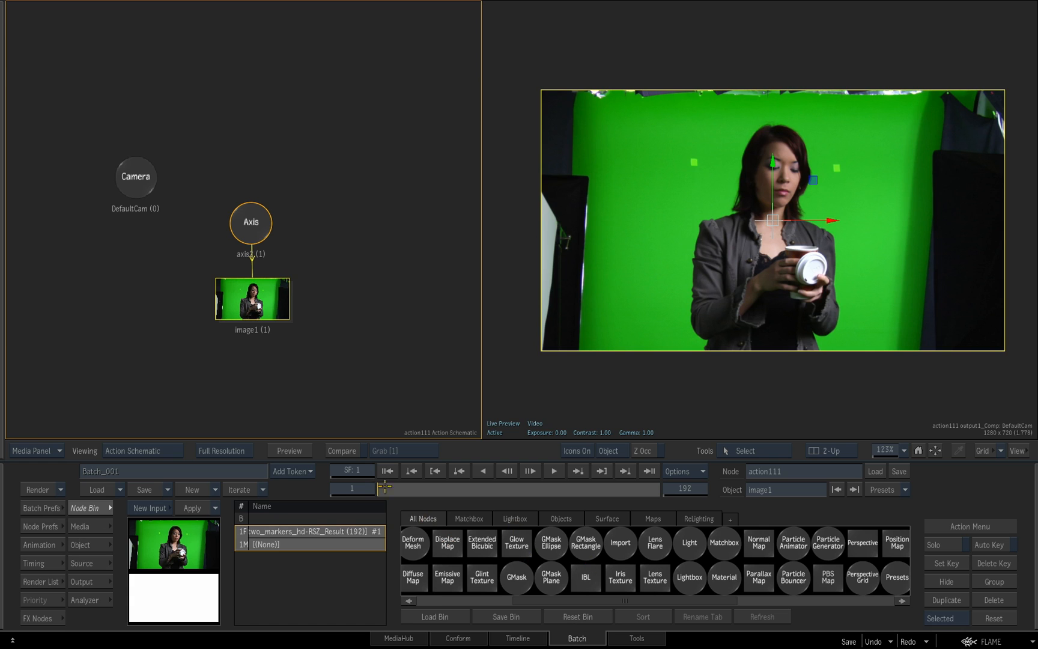
pyautogui.hscroll(-3, 508, 578)
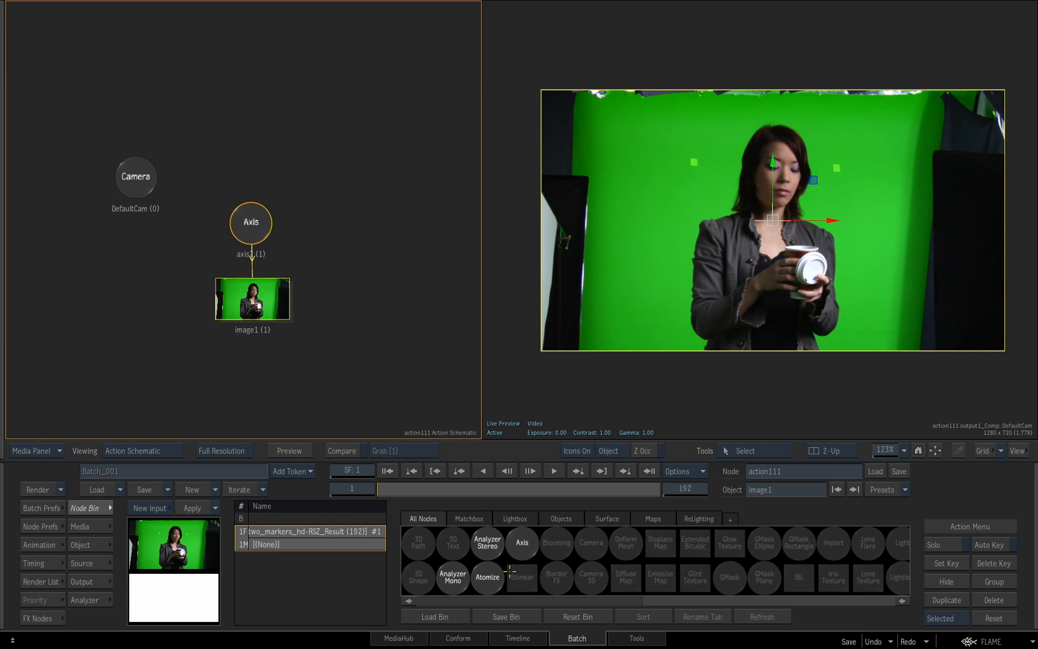
pyautogui.moveTo(522, 542); pyautogui.dragTo(393, 181)
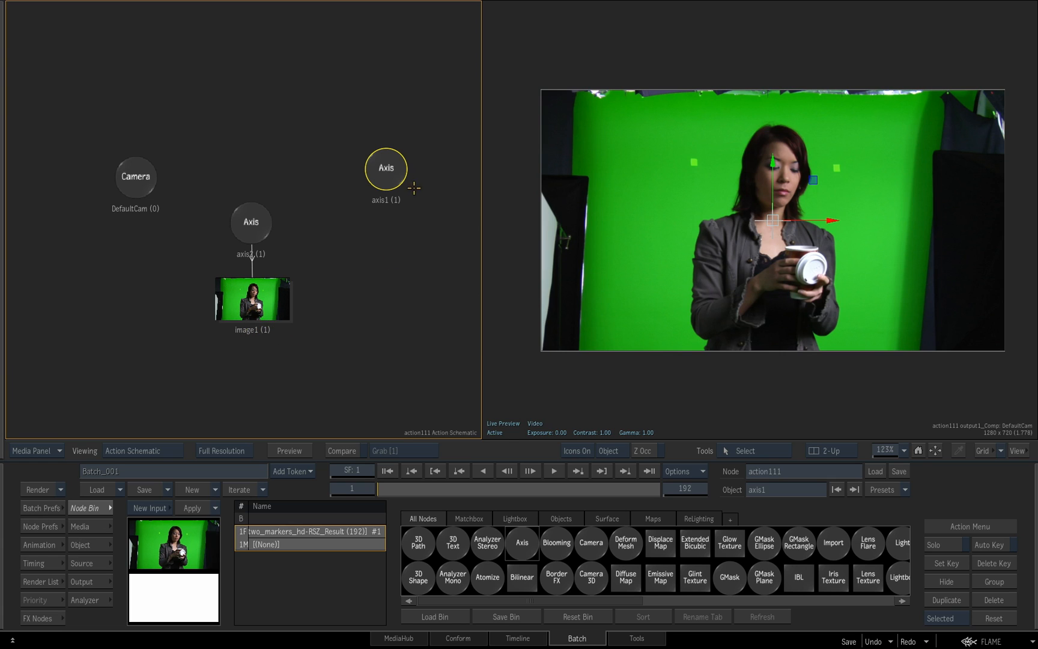
pyautogui.moveTo(383, 173); pyautogui.dragTo(388, 166)
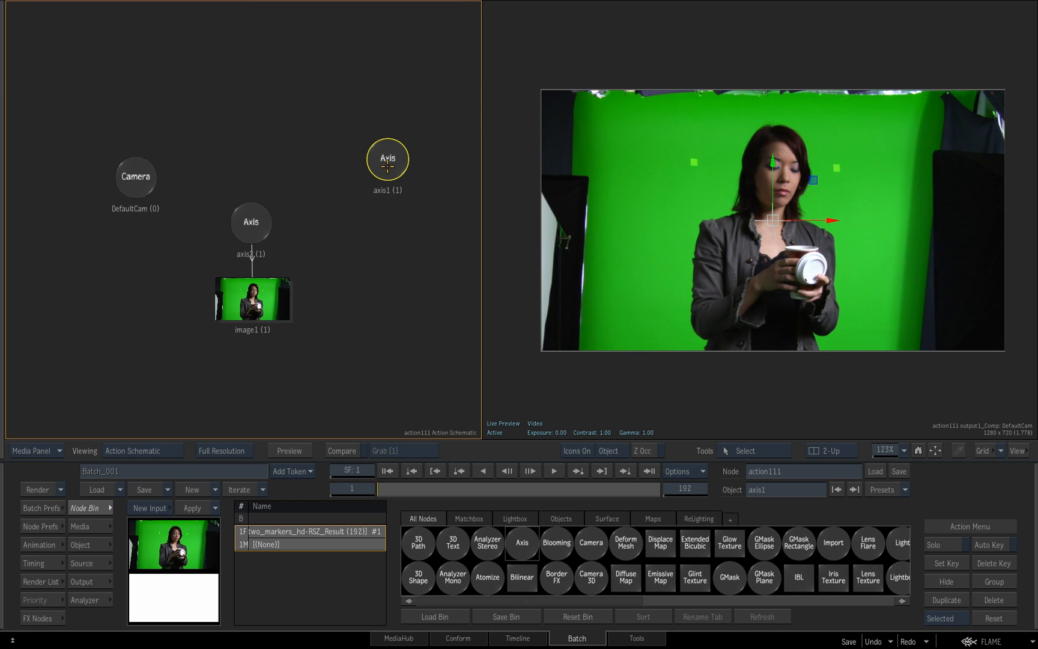
# Set up axis1's tracking in Track mode with Rotation enabled, scrubbing the clip to check its motion
pyautogui.click(90, 539)
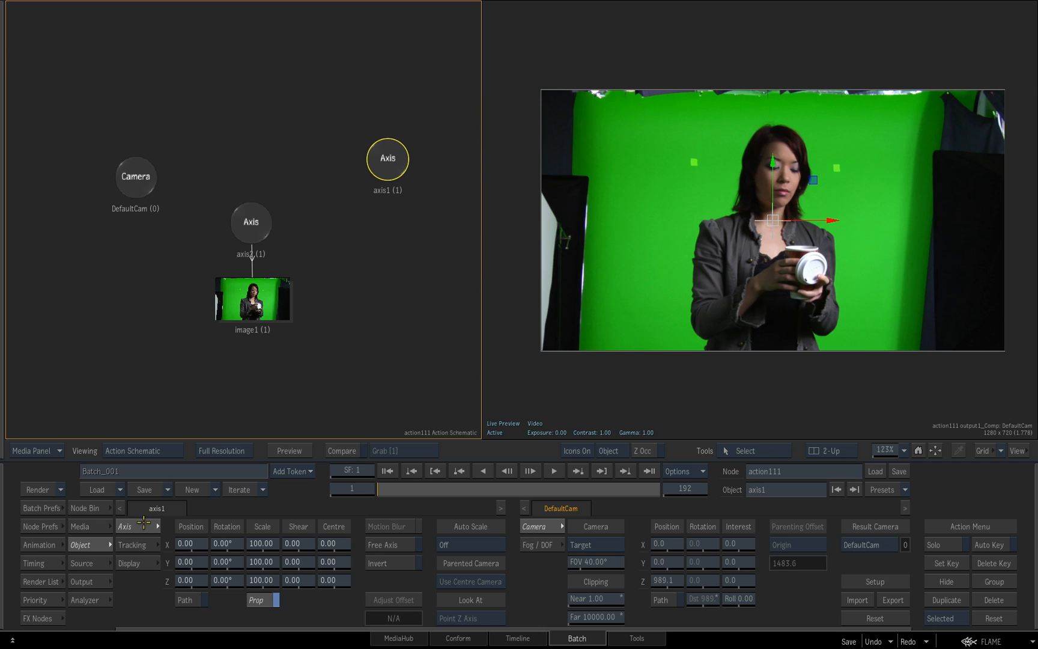
pyautogui.click(144, 545)
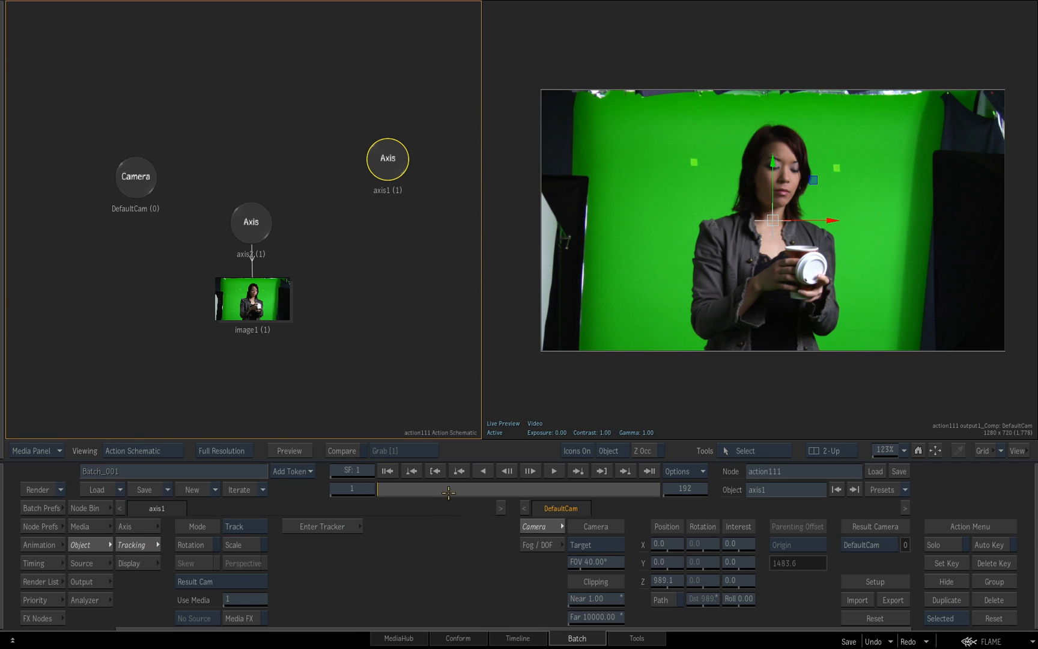
pyautogui.click(260, 526)
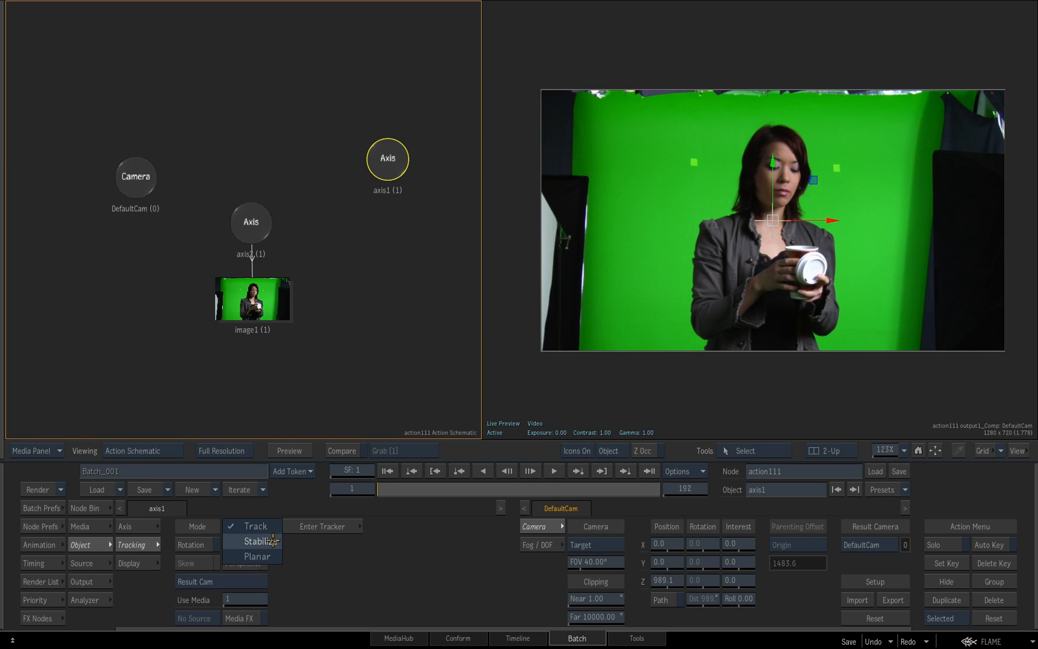
pyautogui.click(279, 527)
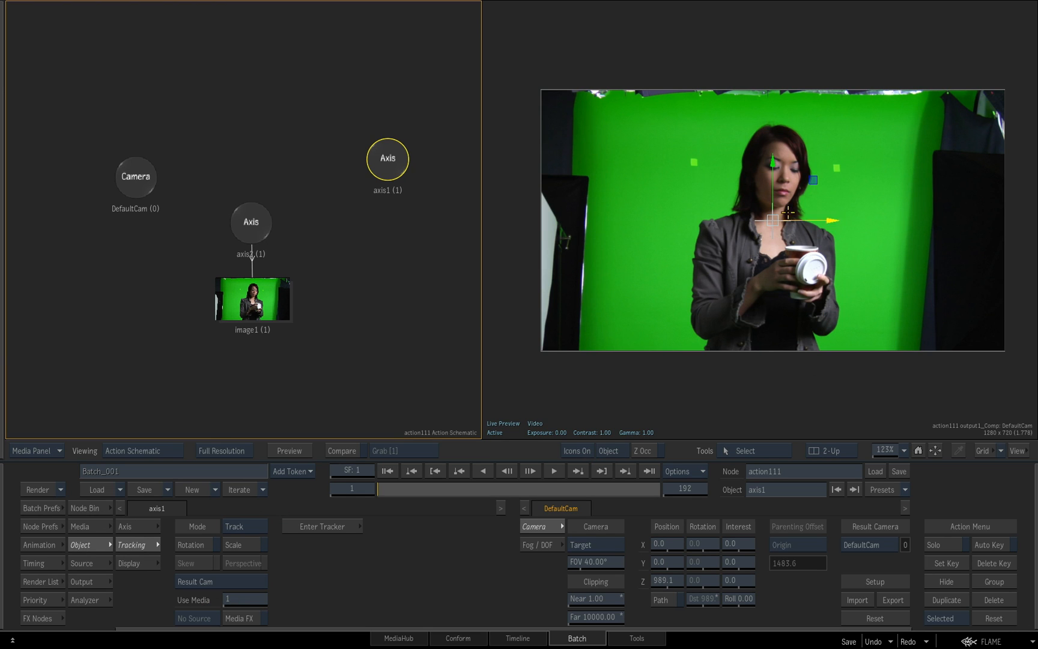
pyautogui.moveTo(429, 490); pyautogui.dragTo(337, 492)
pyautogui.click(204, 548)
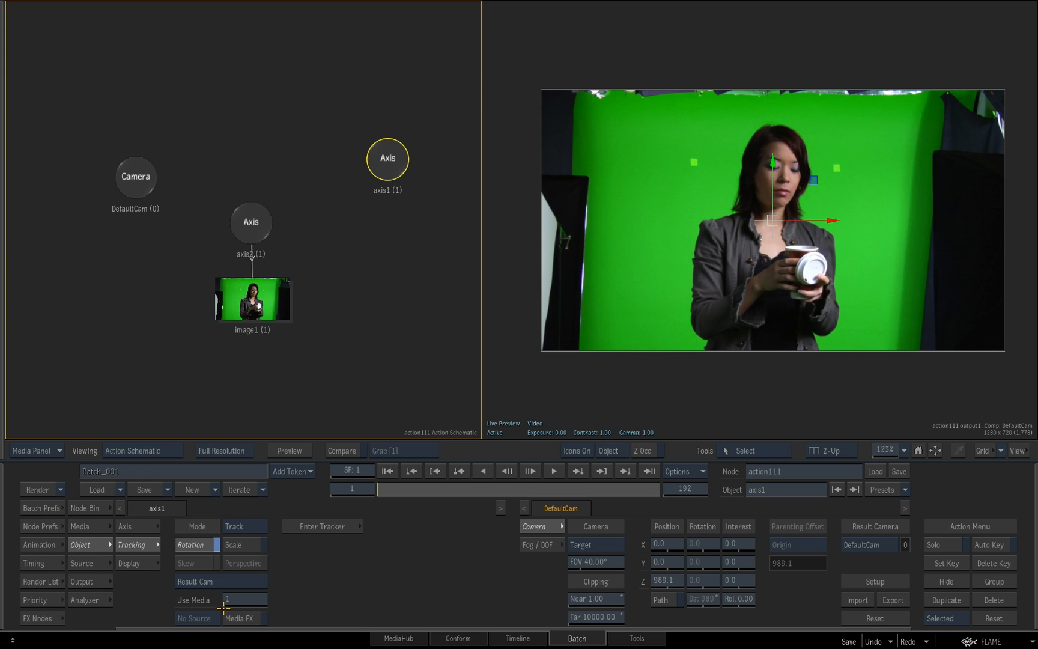
# Enter the tracker and place Tracker 1 and Tracker 2 on the two green wall markers on either side of the woman
pyautogui.click(331, 528)
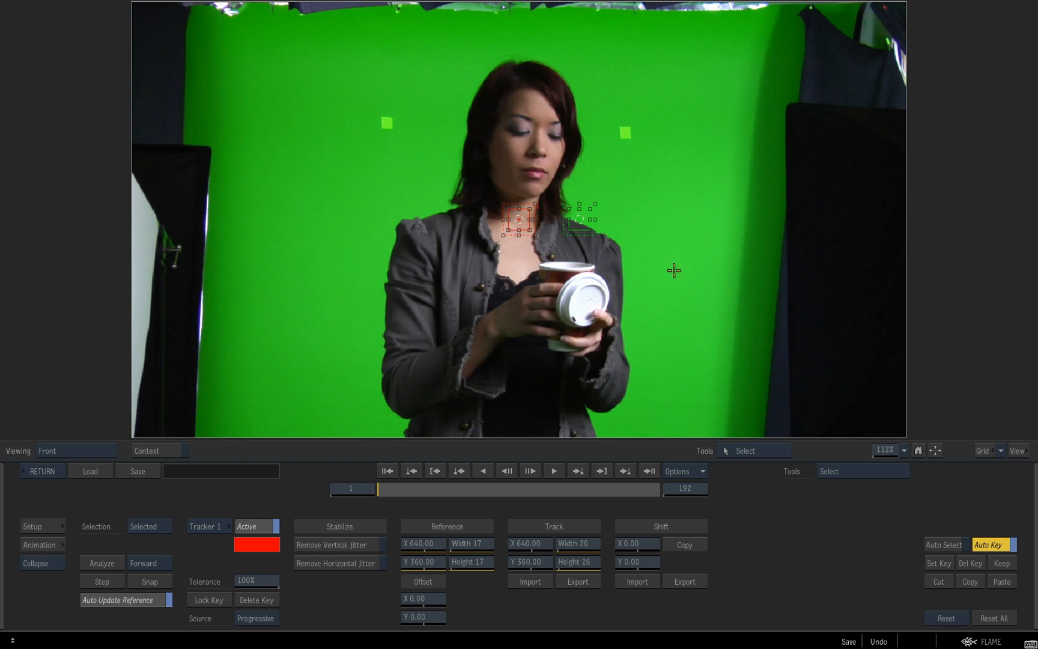
pyautogui.moveTo(519, 219)
pyautogui.mouseDown()
pyautogui.moveTo(366, 207)
pyautogui.moveTo(308, 127)
pyautogui.moveTo(363, 98)
pyautogui.moveTo(388, 123)
pyautogui.mouseUp()
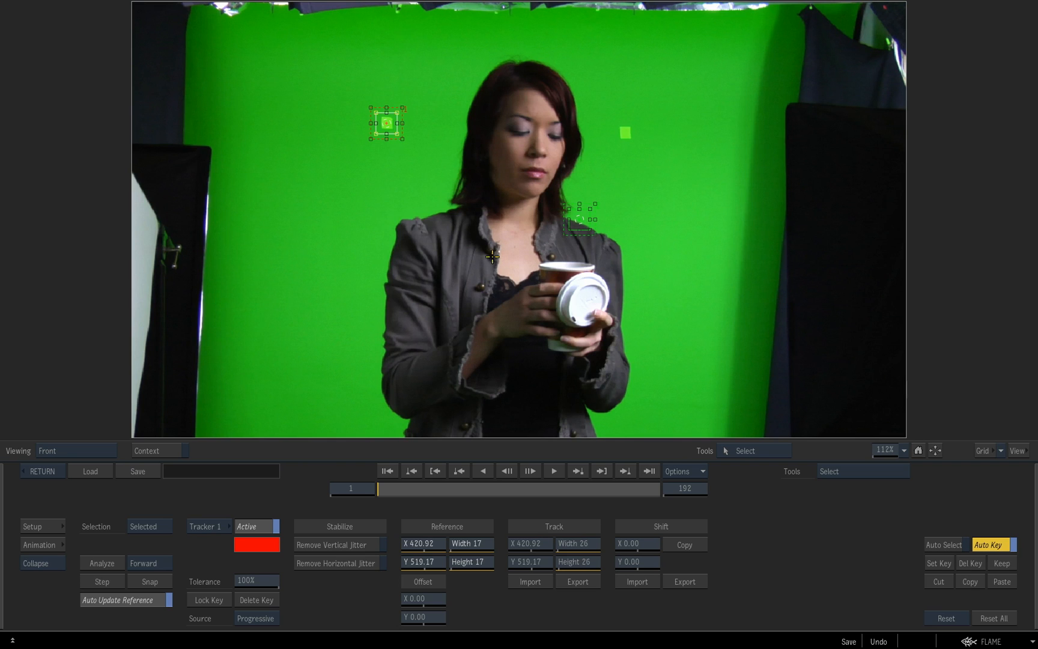
pyautogui.click(219, 527)
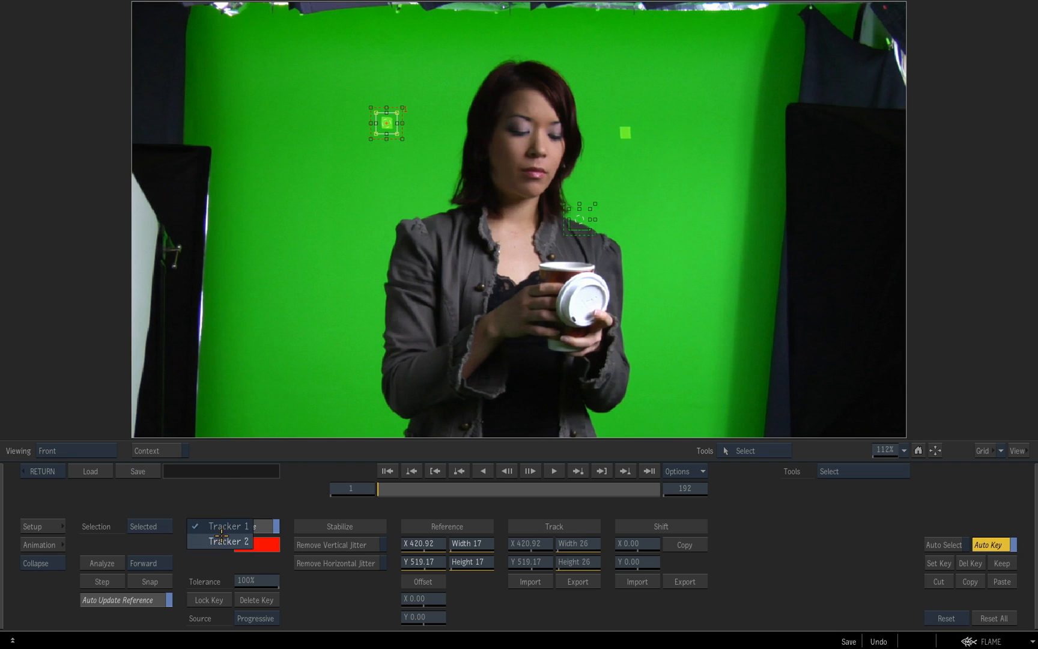
pyautogui.click(226, 544)
pyautogui.moveTo(580, 220)
pyautogui.mouseDown()
pyautogui.moveTo(605, 240)
pyautogui.moveTo(626, 133)
pyautogui.mouseUp()
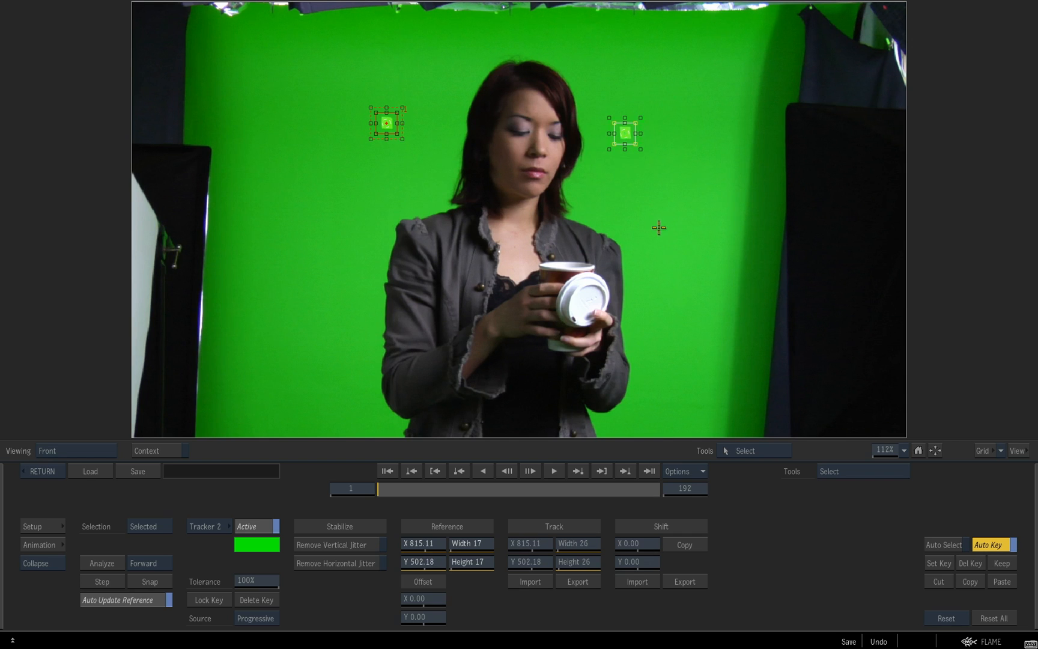
# Gang both trackers, enlarge their track area to 48 by 38 and set the reference width to 20
pyautogui.click(143, 527)
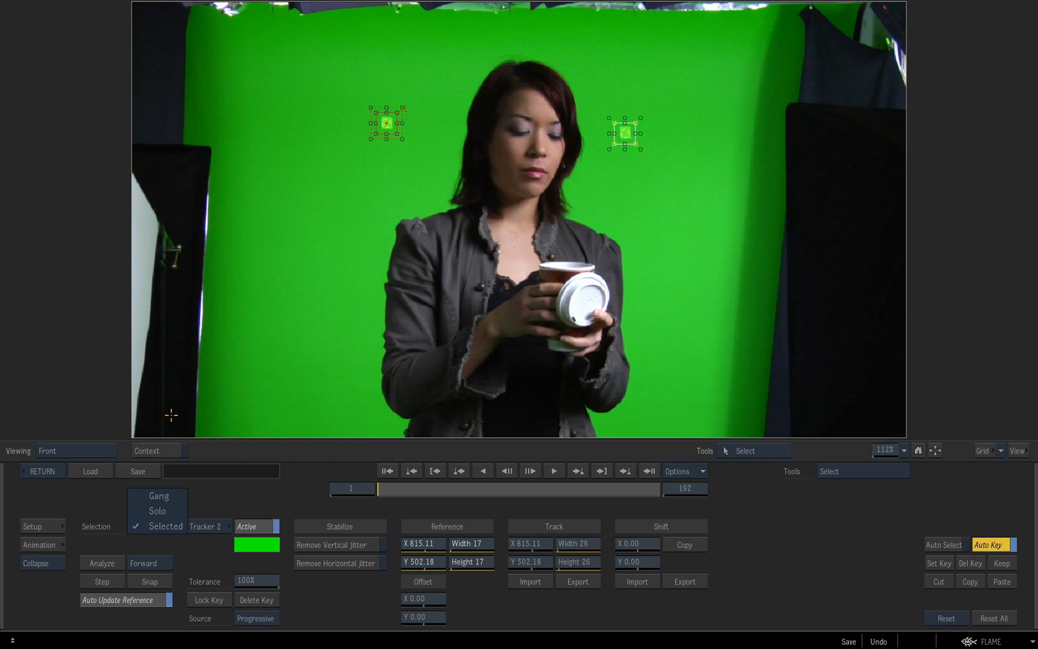
pyautogui.click(166, 496)
pyautogui.moveTo(584, 546); pyautogui.dragTo(603, 561)
pyautogui.moveTo(479, 548); pyautogui.dragTo(480, 562)
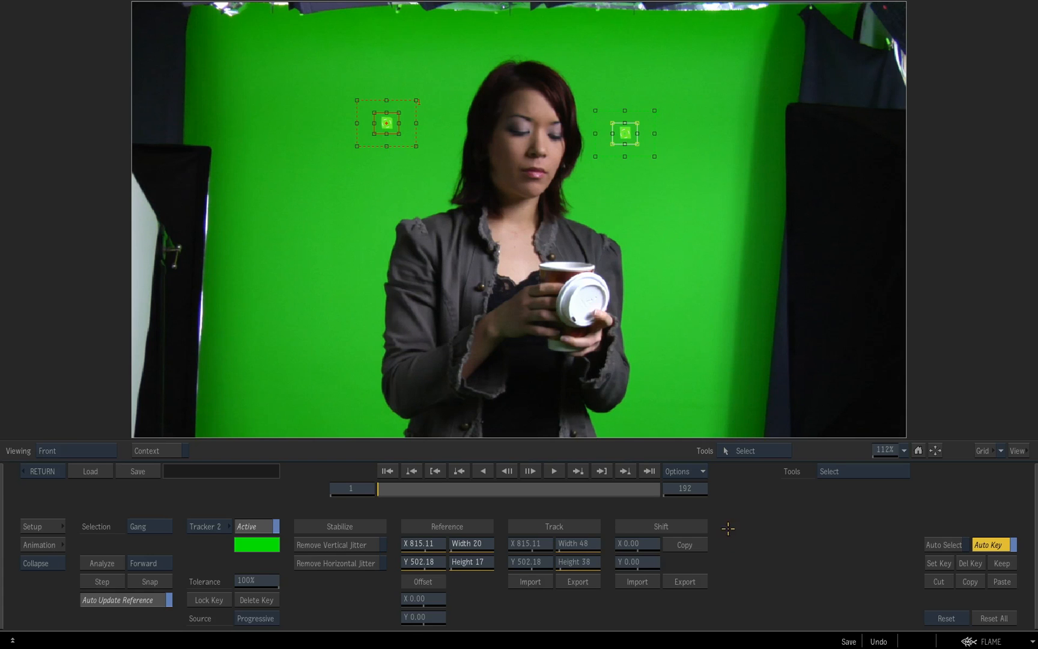
# Analyze both trackers through the clip, return to the Action schematic and scrub to check the tracked axis
pyautogui.click(103, 563)
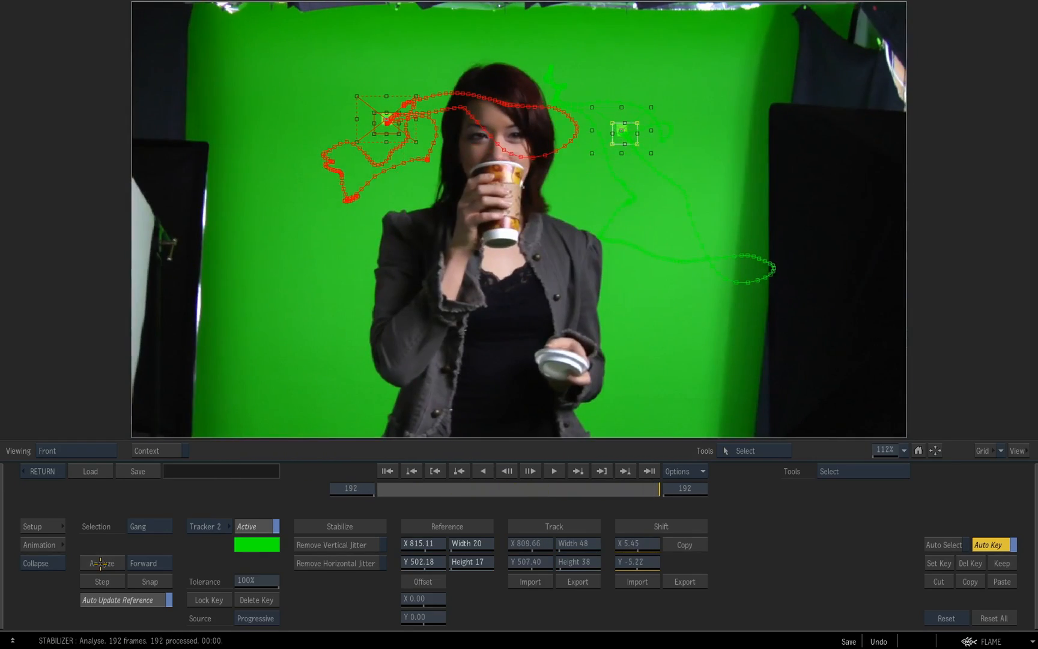
pyautogui.click(629, 487)
pyautogui.moveTo(629, 486); pyautogui.dragTo(354, 435)
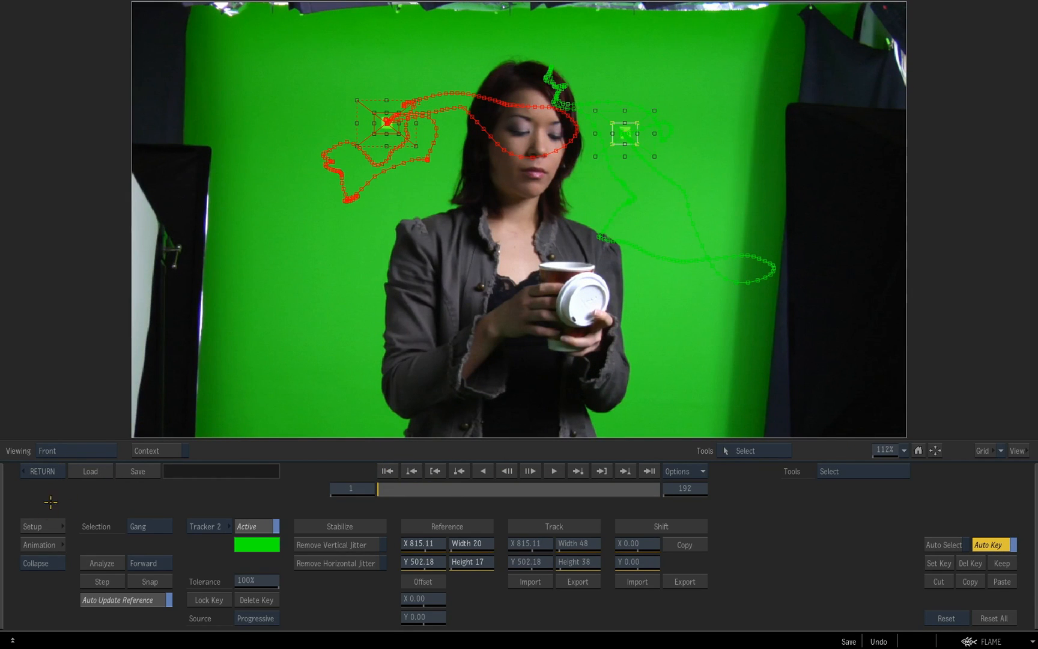
pyautogui.click(47, 471)
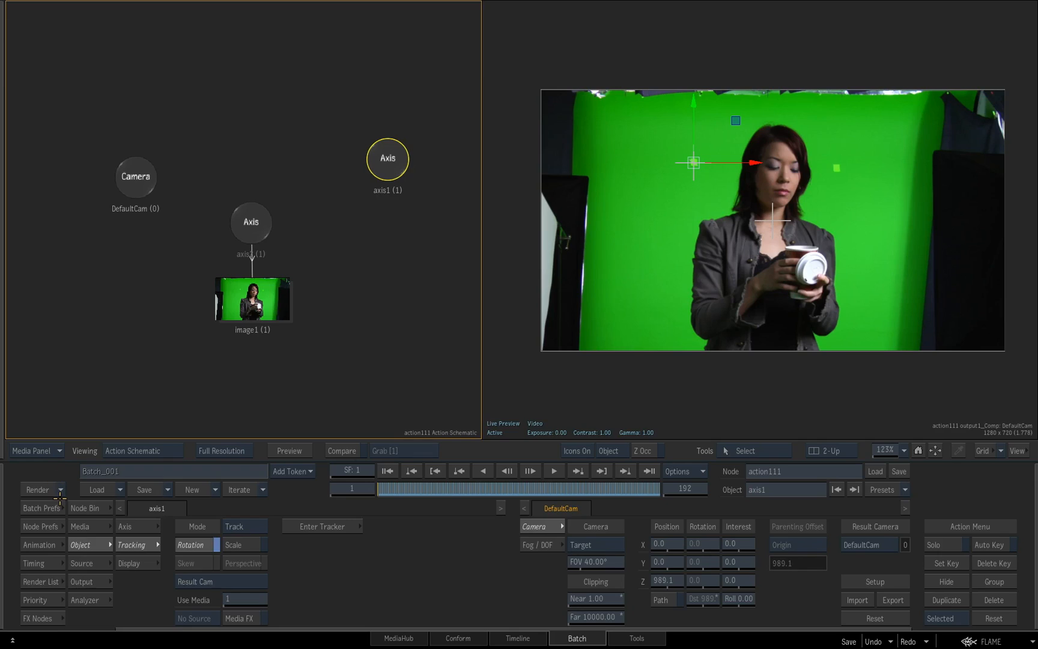
pyautogui.click(408, 487)
pyautogui.moveTo(407, 488); pyautogui.dragTo(351, 499)
# Add a 3D Text node beneath axis1 with size 89 and the text "coffee"
pyautogui.click(90, 507)
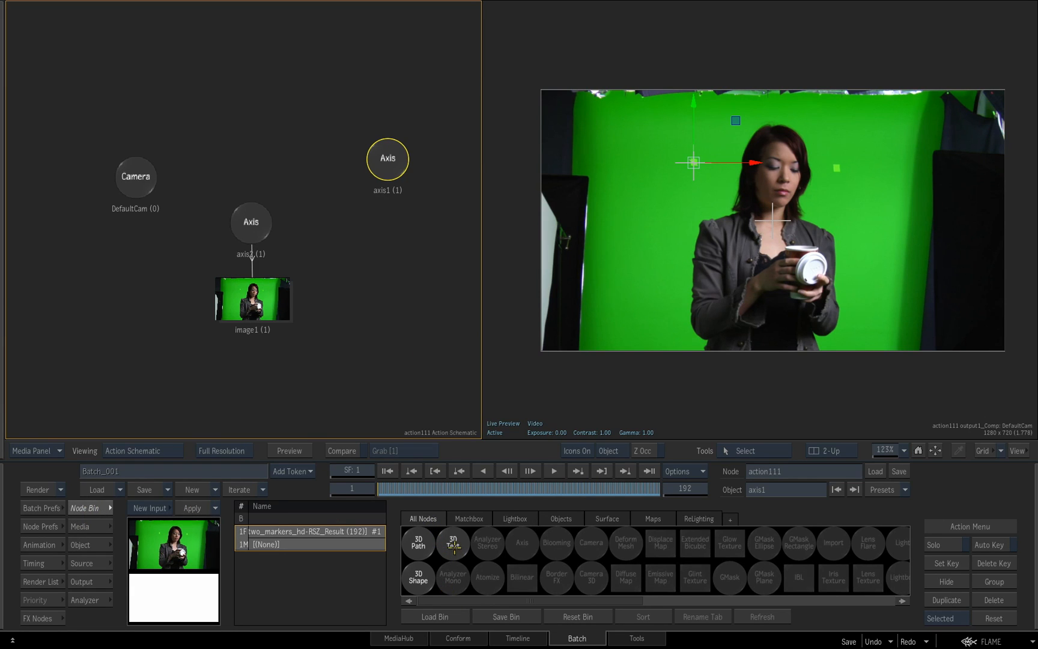
pyautogui.moveTo(454, 546); pyautogui.dragTo(401, 259)
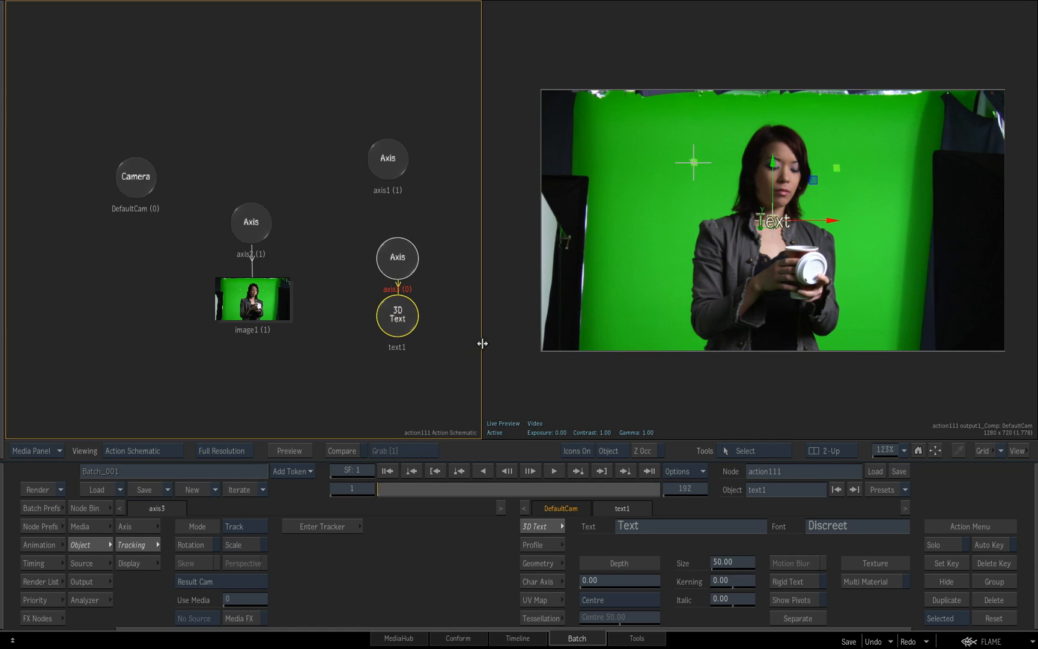
pyautogui.moveTo(727, 561); pyautogui.dragTo(748, 563)
pyautogui.click(699, 527)
pyautogui.press('BackSpace')
pyautogui.press('BackSpace')
pyautogui.press('BackSpace')
pyautogui.press('BackSpace')
pyautogui.write('coffee')
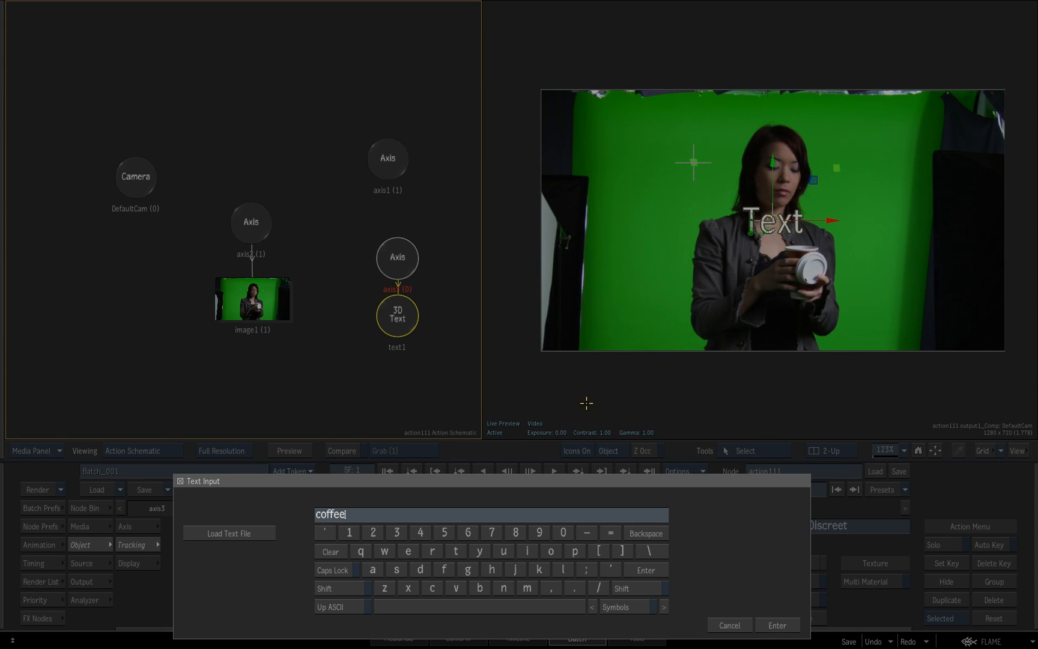
pyautogui.click(778, 625)
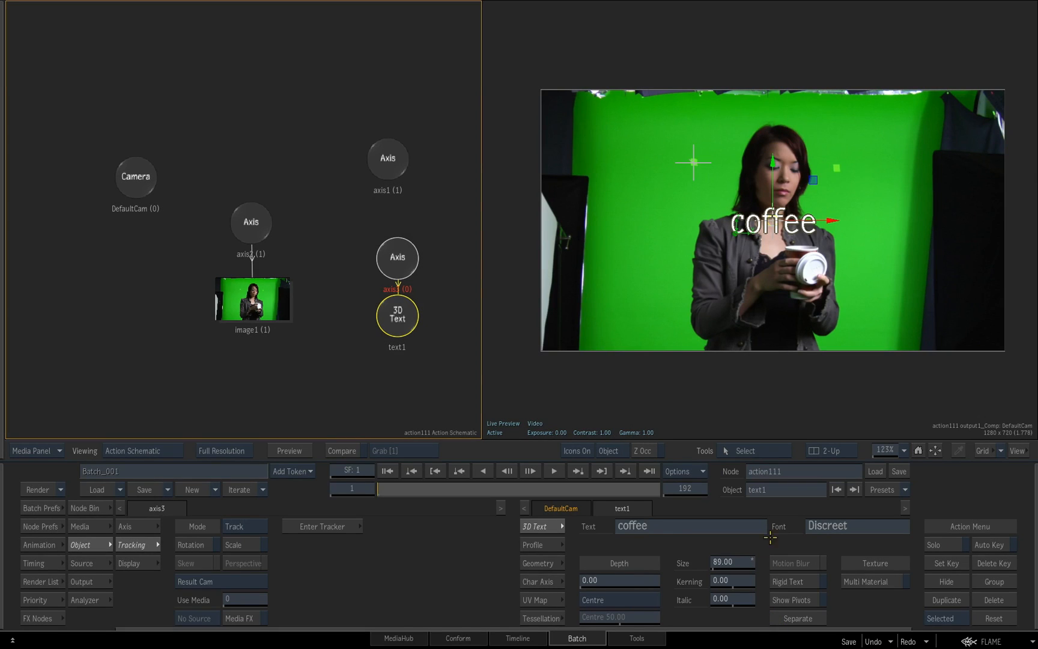
# Parent the text's axis to the tracked axis1, check the match-move by scrubbing and move axis1 higher in the schematic
pyautogui.moveTo(442, 488); pyautogui.dragTo(330, 488)
pyautogui.moveTo(385, 162); pyautogui.dragTo(396, 262)
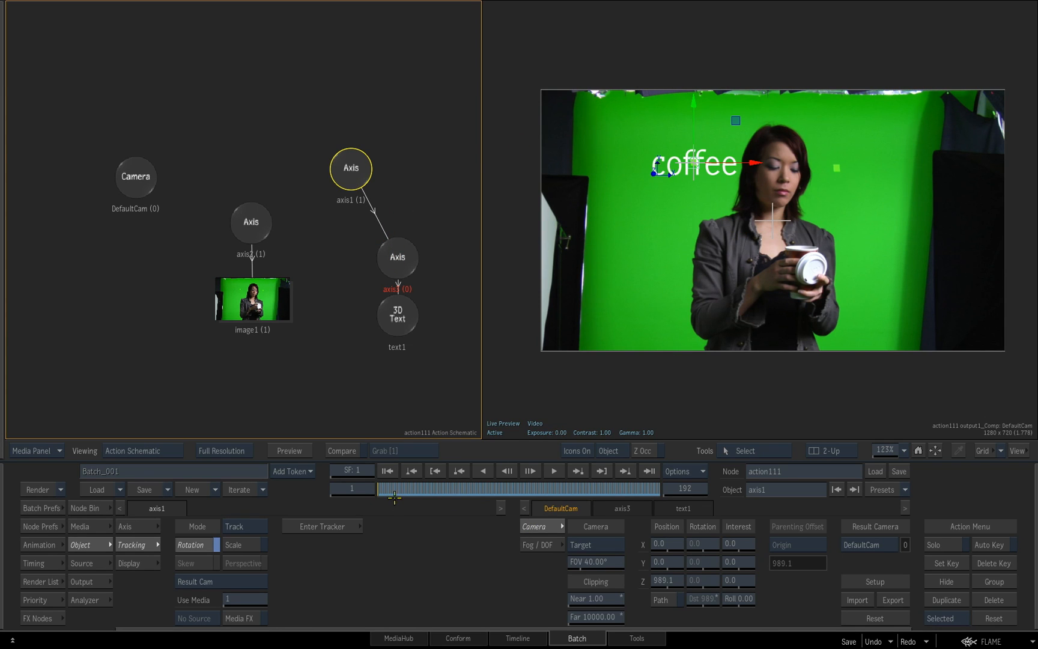
pyautogui.moveTo(398, 492); pyautogui.dragTo(376, 490)
pyautogui.moveTo(356, 189); pyautogui.dragTo(337, 134)
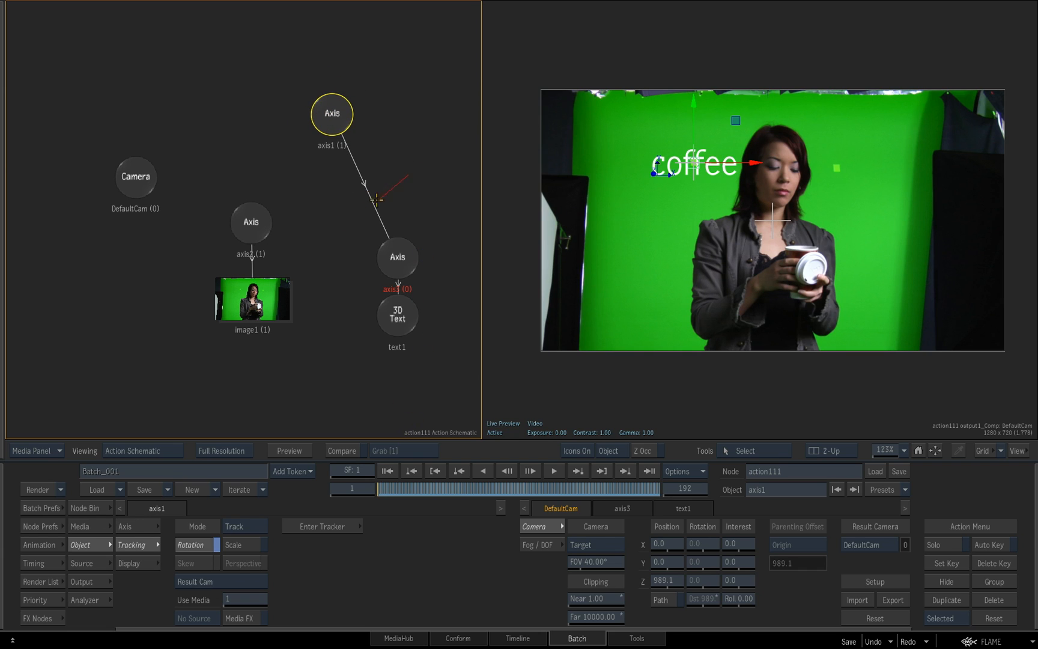
# Cut the link between axis1 and the text's axis, and hide the "coffee" text branch
pyautogui.moveTo(376, 199); pyautogui.dragTo(375, 202)
pyautogui.click(397, 257)
pyautogui.press('h')
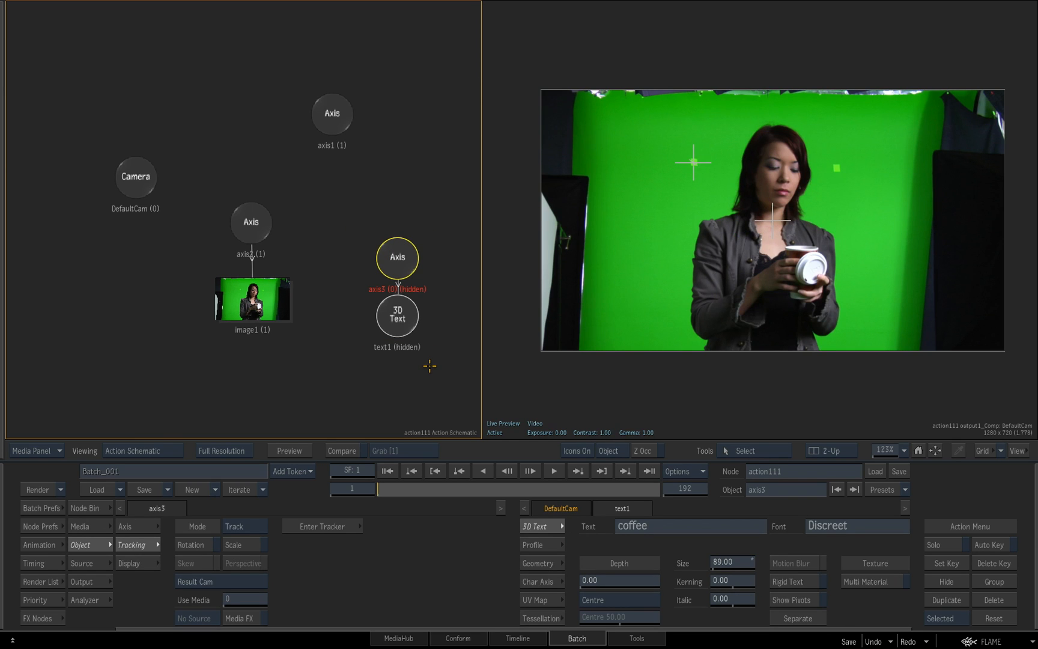
# Parent the image's axis to axis1 and make it stabilise the clip with Adjust Offset at frame 1 and Invert enabled
pyautogui.moveTo(331, 114); pyautogui.dragTo(240, 237)
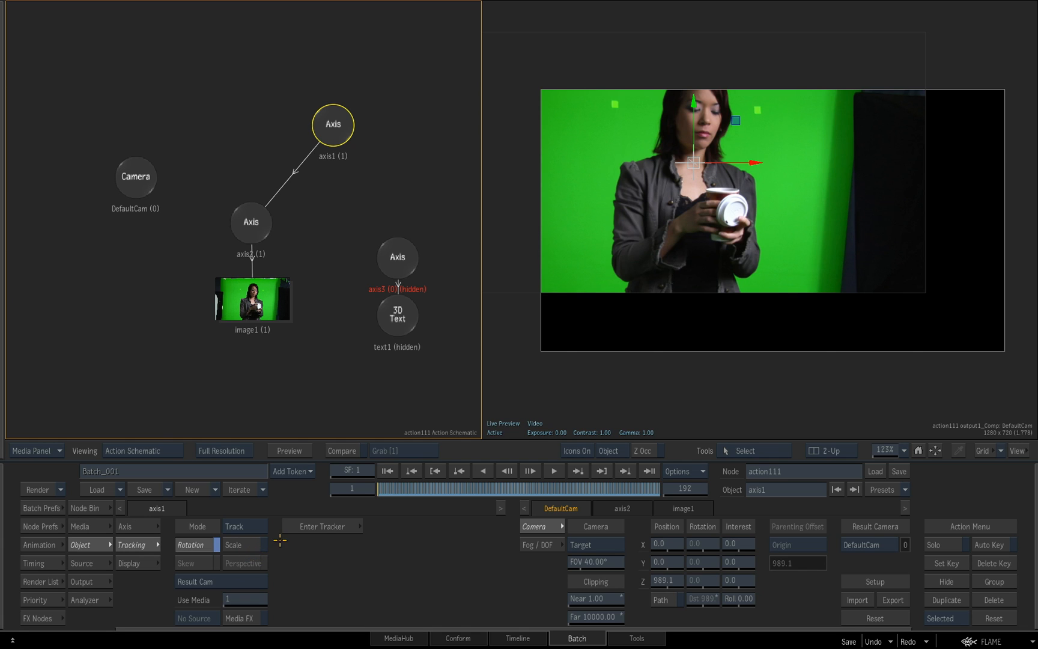
pyautogui.click(145, 527)
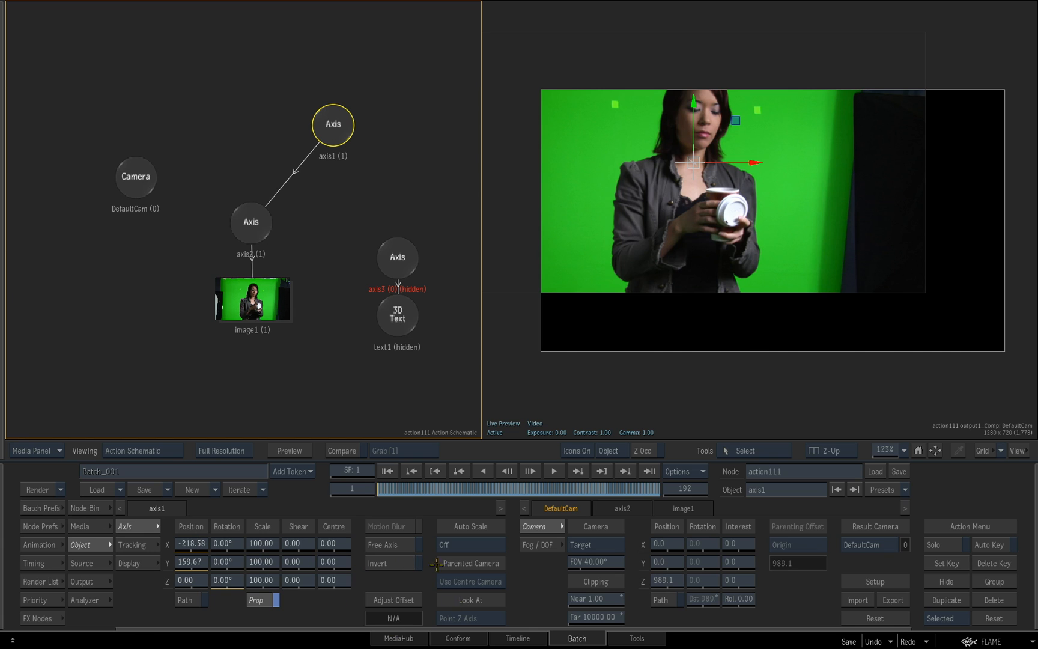
pyautogui.click(408, 602)
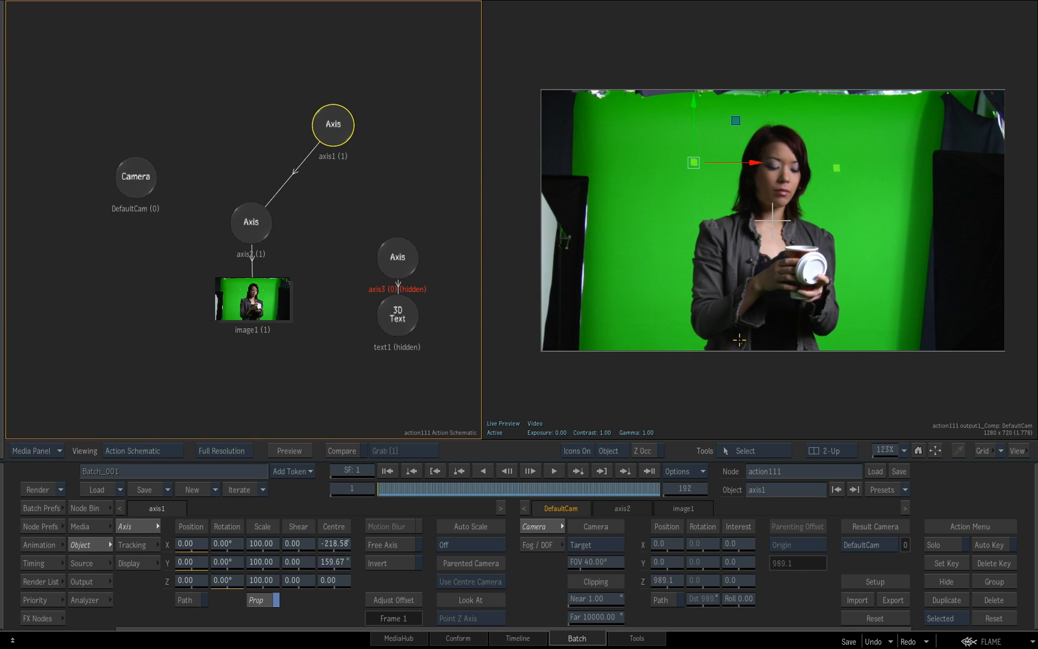
pyautogui.click(397, 563)
# Play and scrub the stabilised clip to check that the wall markers hold their position, and return to frame 1
pyautogui.moveTo(393, 490); pyautogui.dragTo(366, 491)
pyautogui.click(554, 473)
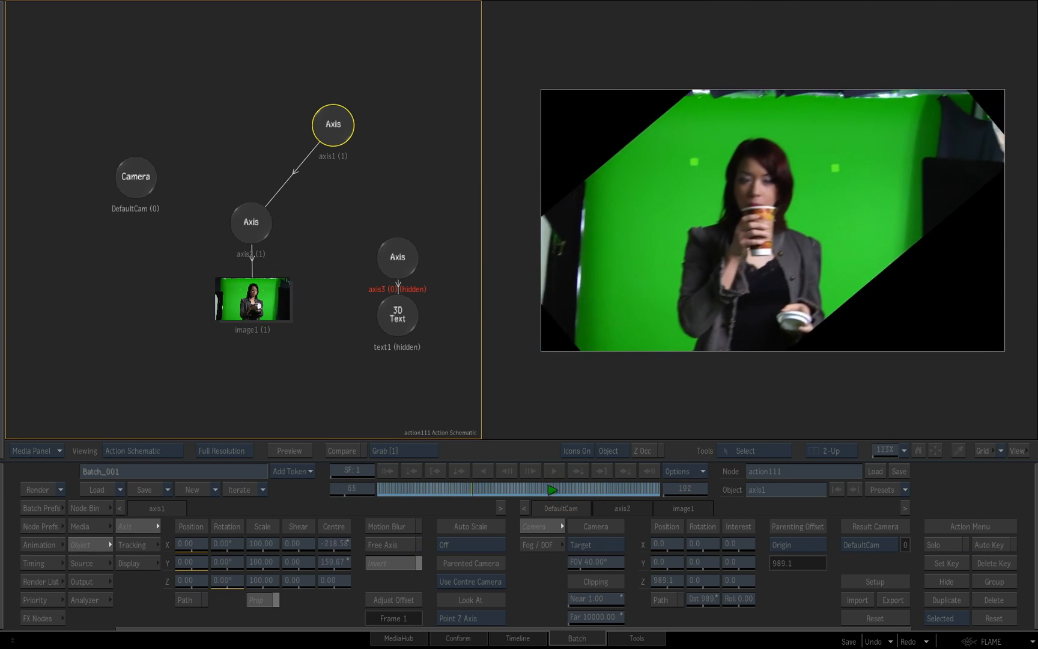
pyautogui.click(555, 478)
pyautogui.moveTo(340, 133); pyautogui.dragTo(343, 113)
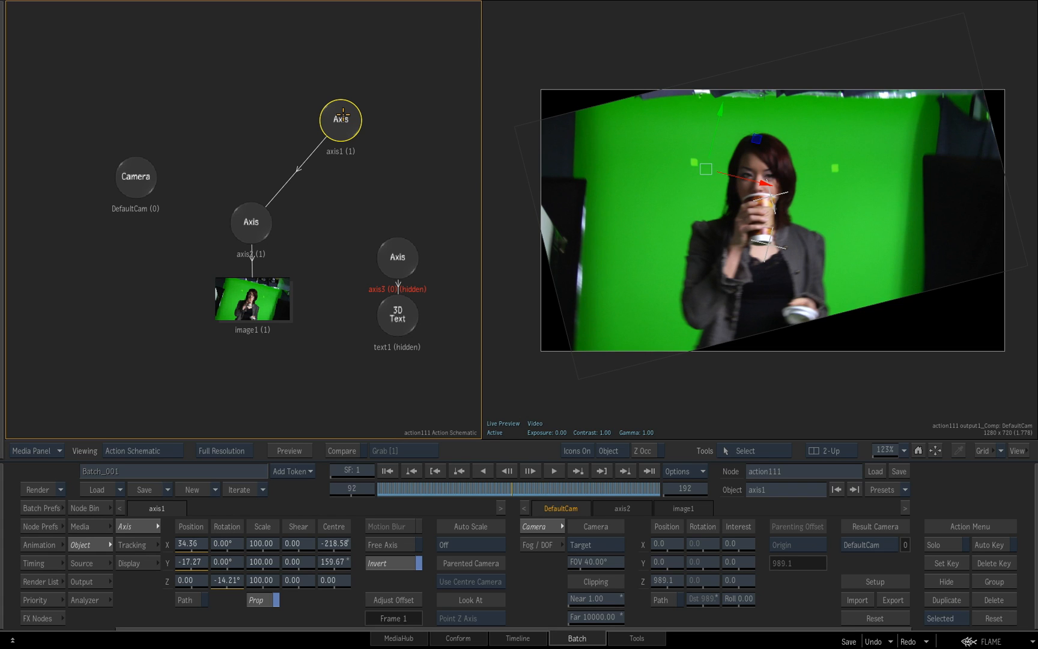
pyautogui.moveTo(414, 489); pyautogui.dragTo(341, 489)
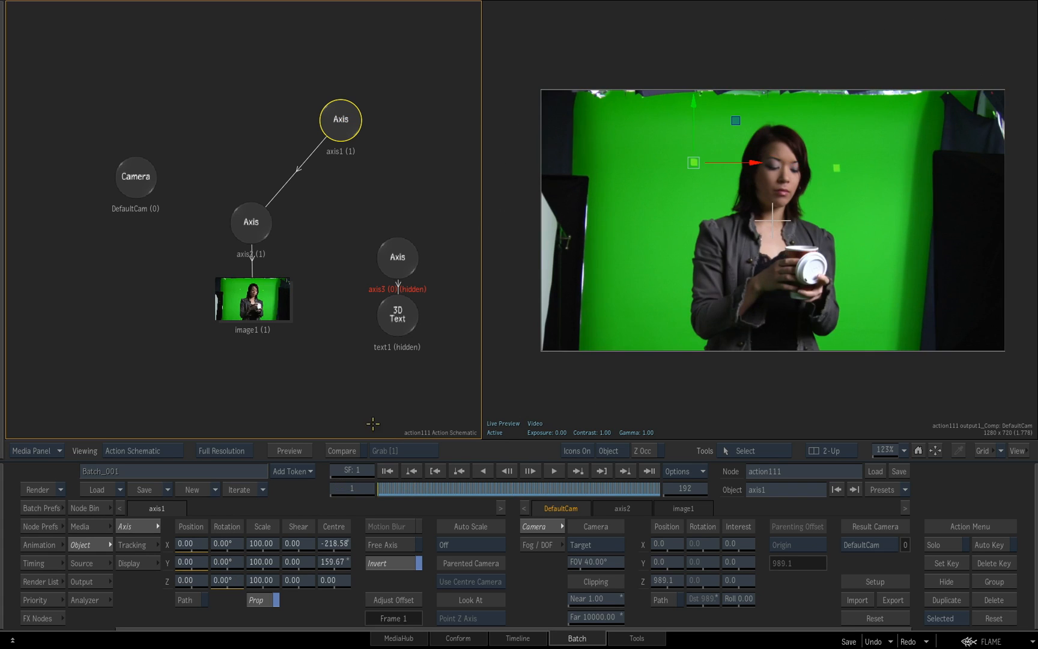
# Return to the batch schematic, display the hcw_green_cloud clip and scrub through it to examine the cloud's movement
pyautogui.press('Escape')
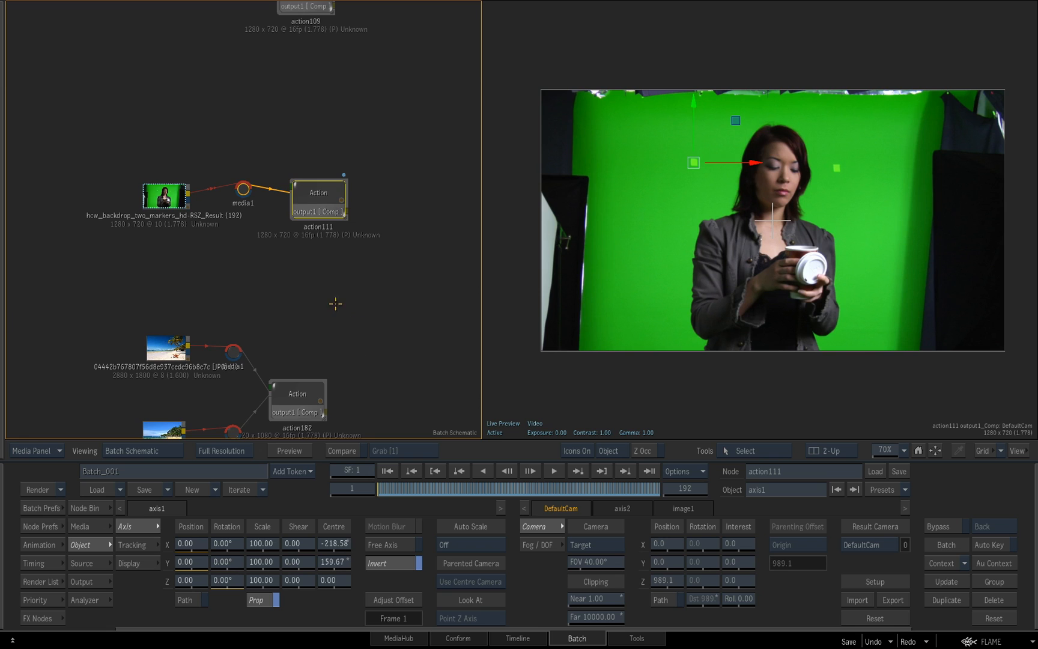
pyautogui.scroll(5, 335, 304)
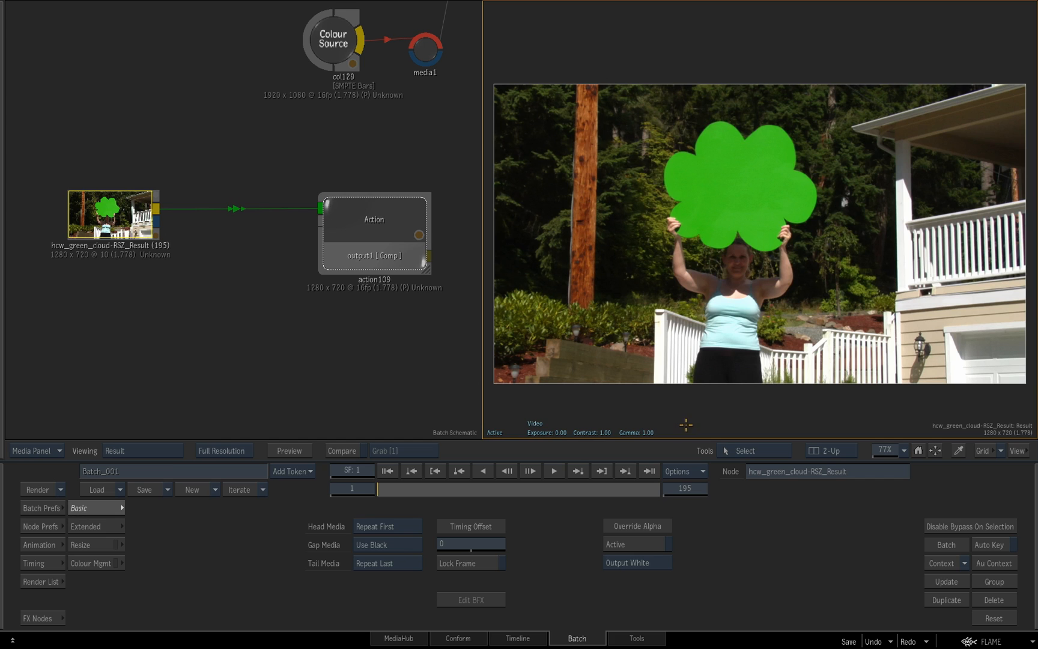
pyautogui.click(120, 211)
pyautogui.moveTo(414, 488); pyautogui.dragTo(367, 475)
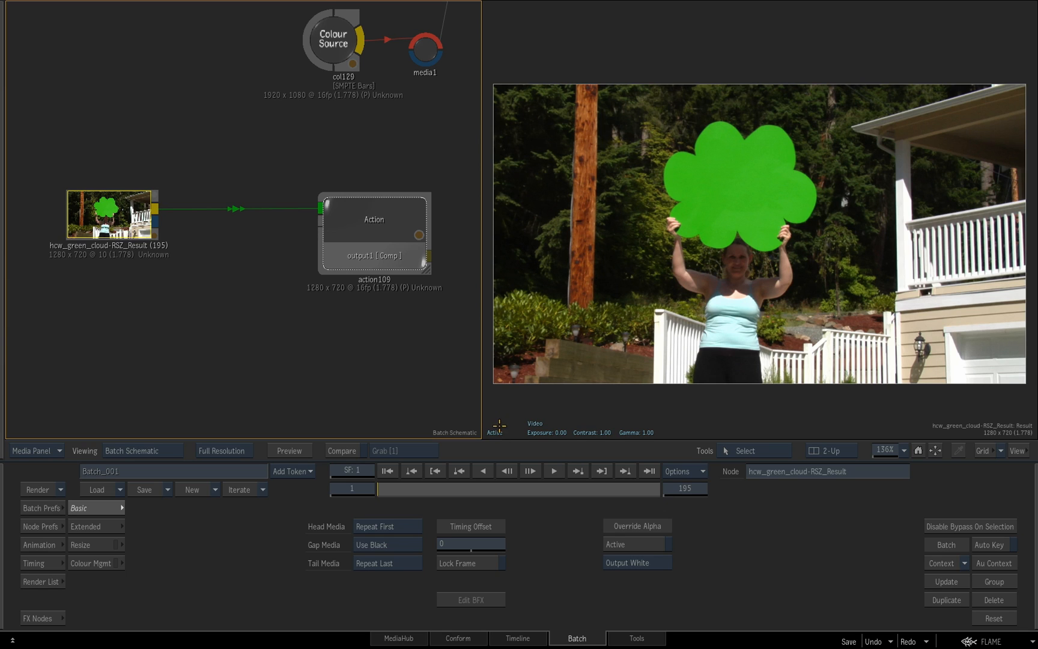
# Open the action109 node's schematic and bring its layer hierarchy into view
pyautogui.click(380, 234)
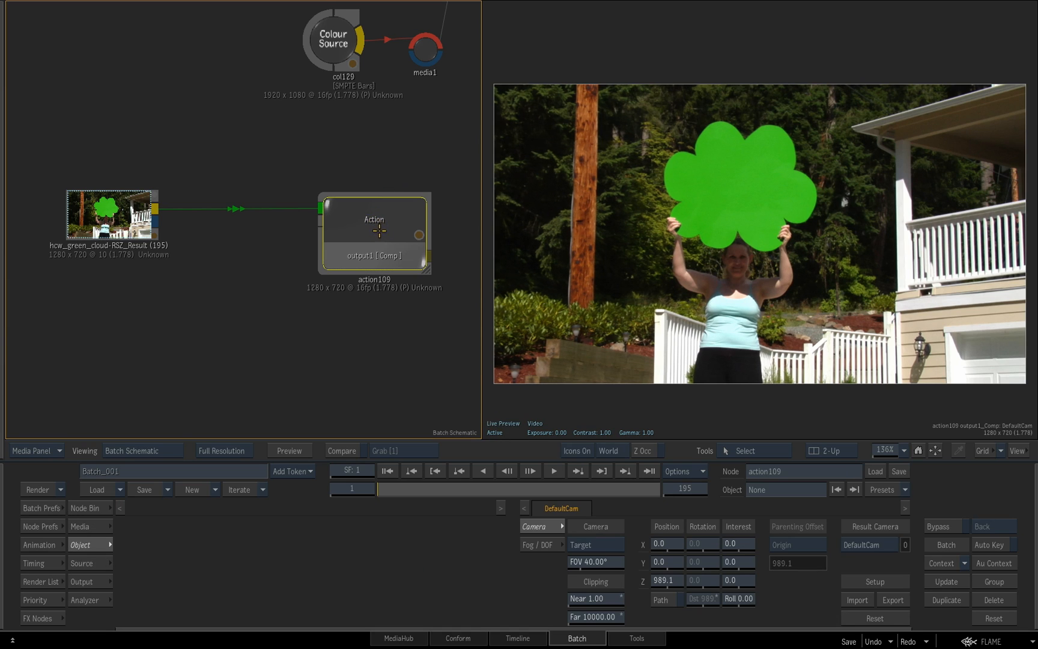
pyautogui.doubleClick(373, 228)
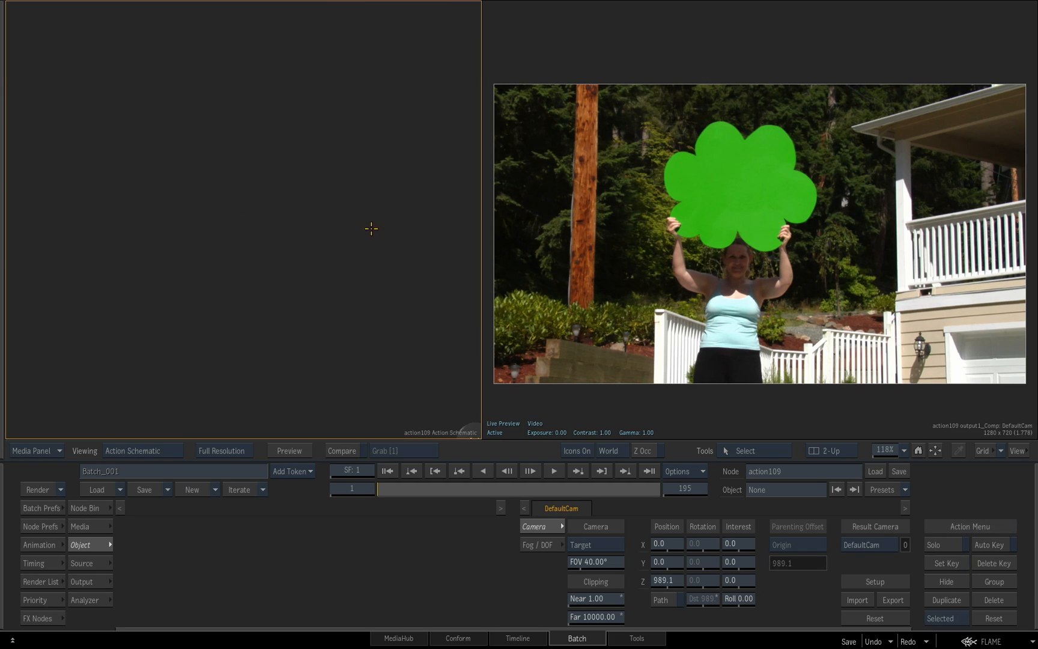
pyautogui.moveTo(360, 290)
pyautogui.keyDown('ctrl'); pyautogui.mouseDown()
pyautogui.moveTo(306, 299)
pyautogui.moveTo(373, 262)
pyautogui.moveTo(366, 290)
pyautogui.mouseUp(); pyautogui.keyUp('ctrl')
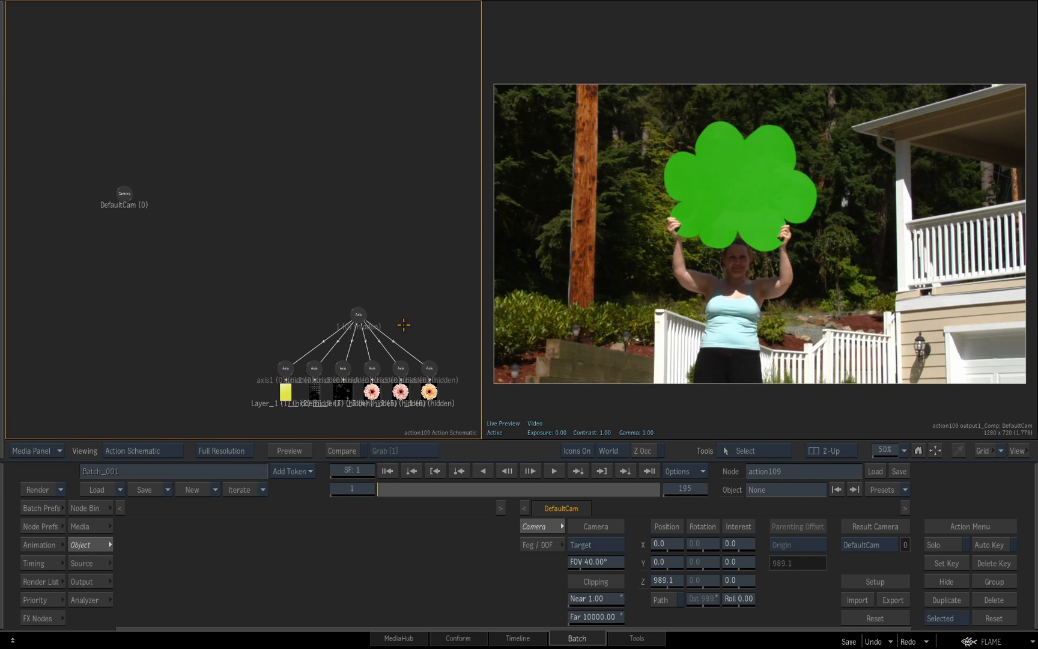
# Add a GMask node above the layer group and draw a closed freehand mask just outside the green cloud's edge
pyautogui.click(97, 506)
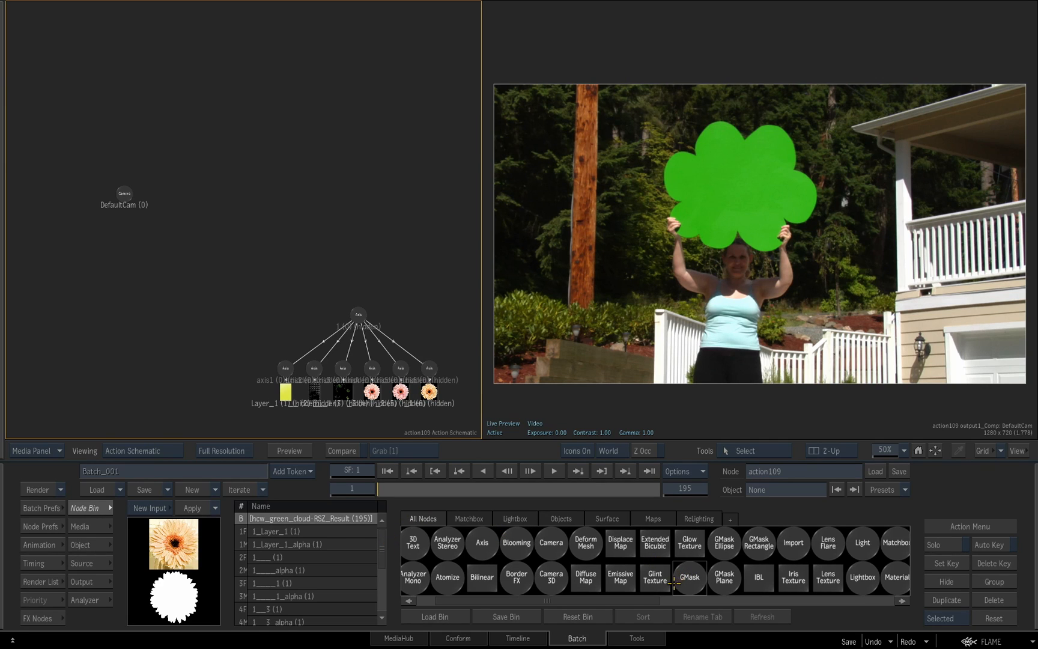
pyautogui.press('g')
pyautogui.moveTo(694, 581)
pyautogui.mouseDown()
pyautogui.moveTo(630, 625)
pyautogui.moveTo(273, 210)
pyautogui.mouseUp()
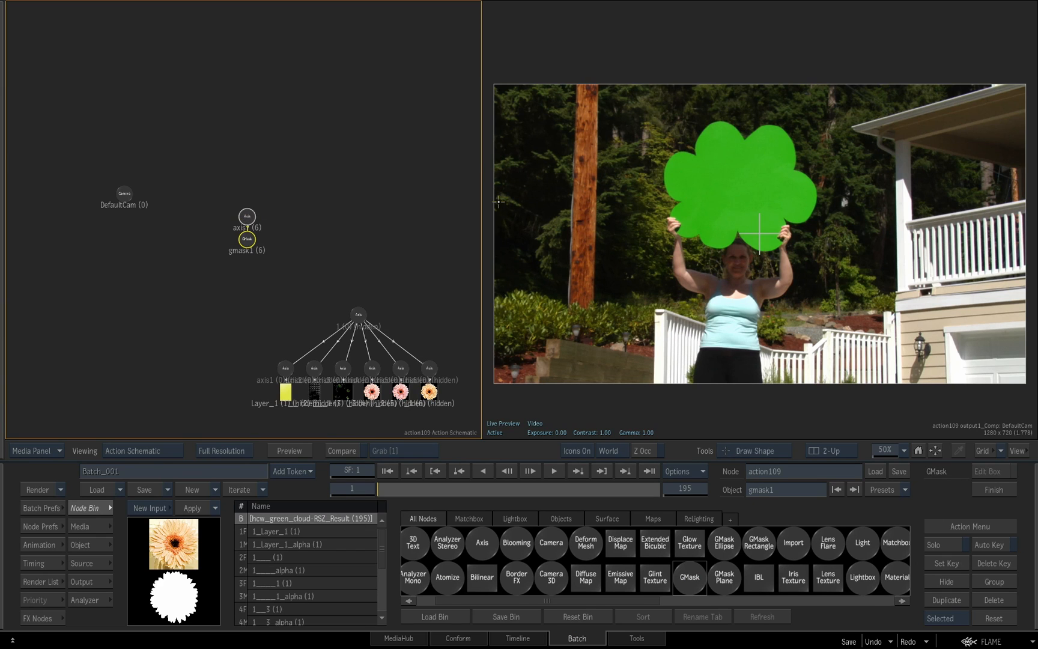
pyautogui.scroll(5, 779, 246)
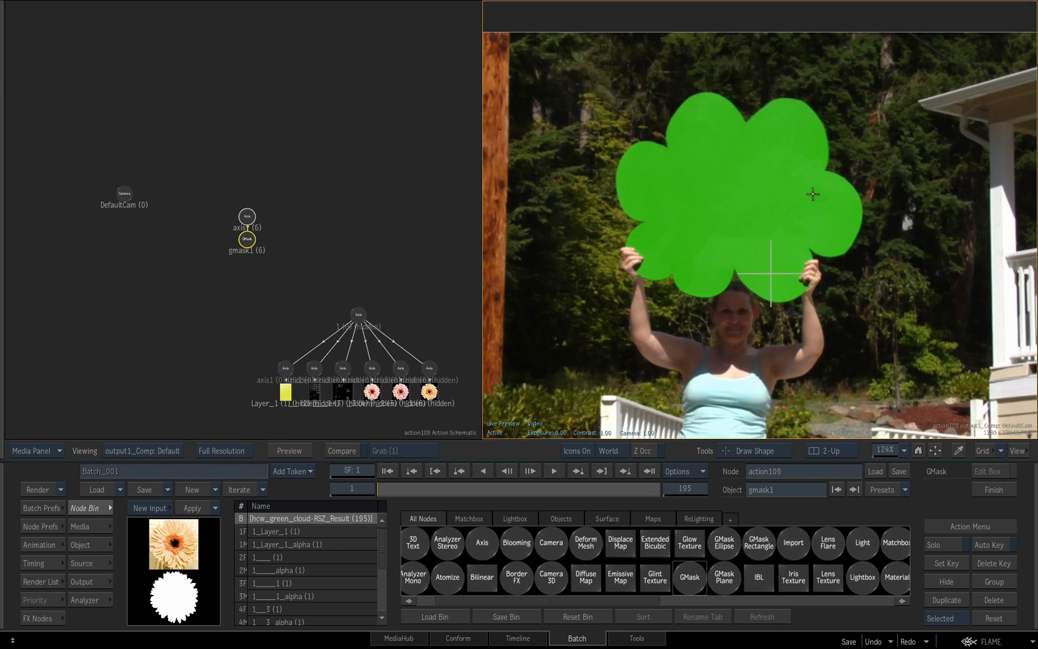
pyautogui.moveTo(745, 119)
pyautogui.mouseDown()
pyautogui.moveTo(783, 88)
pyautogui.moveTo(817, 98)
pyautogui.moveTo(835, 130)
pyautogui.moveTo(834, 161)
pyautogui.moveTo(869, 205)
pyautogui.moveTo(860, 254)
pyautogui.moveTo(830, 263)
pyautogui.moveTo(823, 291)
pyautogui.moveTo(794, 309)
pyautogui.moveTo(765, 309)
pyautogui.moveTo(739, 284)
pyautogui.moveTo(730, 302)
pyautogui.moveTo(708, 306)
pyautogui.moveTo(627, 277)
pyautogui.moveTo(614, 256)
pyautogui.moveTo(624, 226)
pyautogui.moveTo(613, 202)
pyautogui.moveTo(618, 142)
pyautogui.moveTo(653, 137)
pyautogui.moveTo(667, 105)
pyautogui.moveTo(696, 85)
pyautogui.moveTo(727, 89)
pyautogui.moveTo(751, 113)
pyautogui.mouseUp()
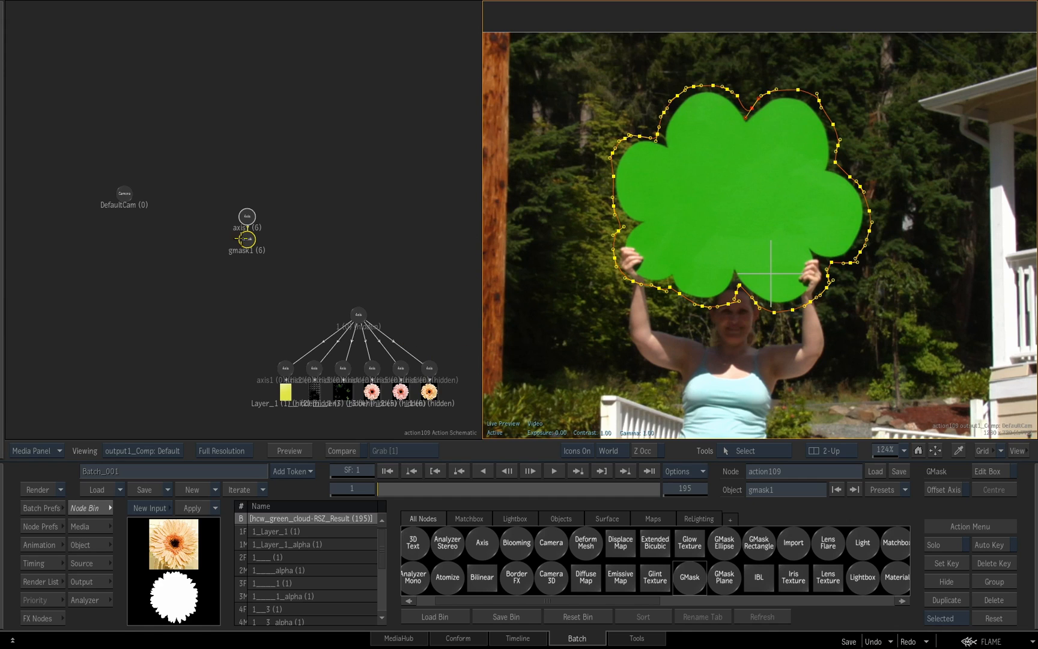
# Centre the mask's axis on the drawn shape with Offset Axis
pyautogui.moveTo(308, 241); pyautogui.dragTo(353, 240)
pyautogui.click(251, 213)
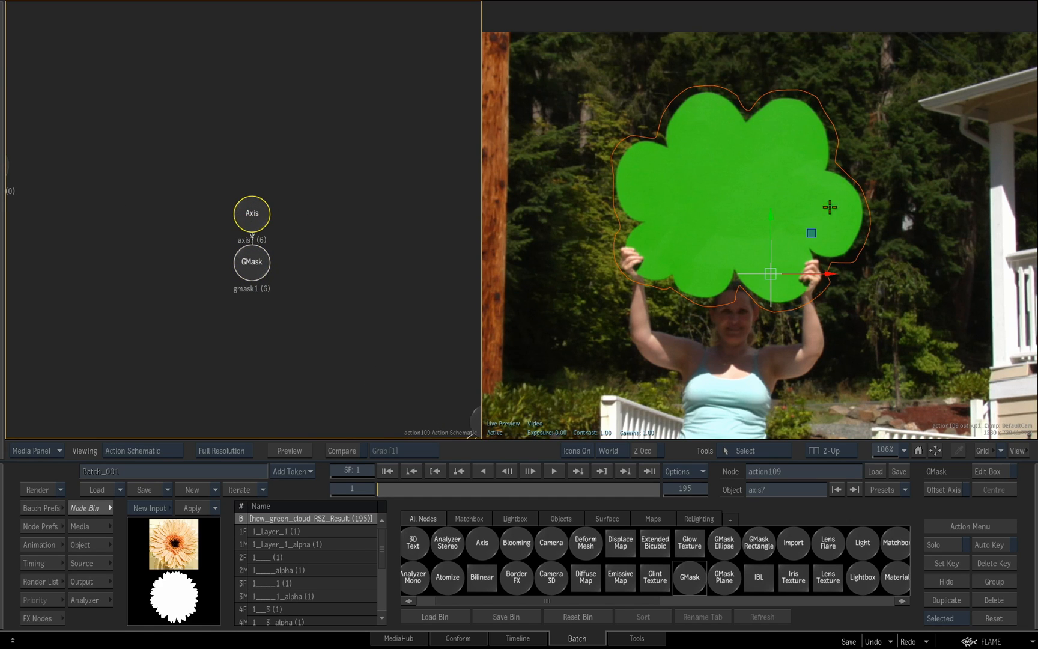
pyautogui.click(252, 262)
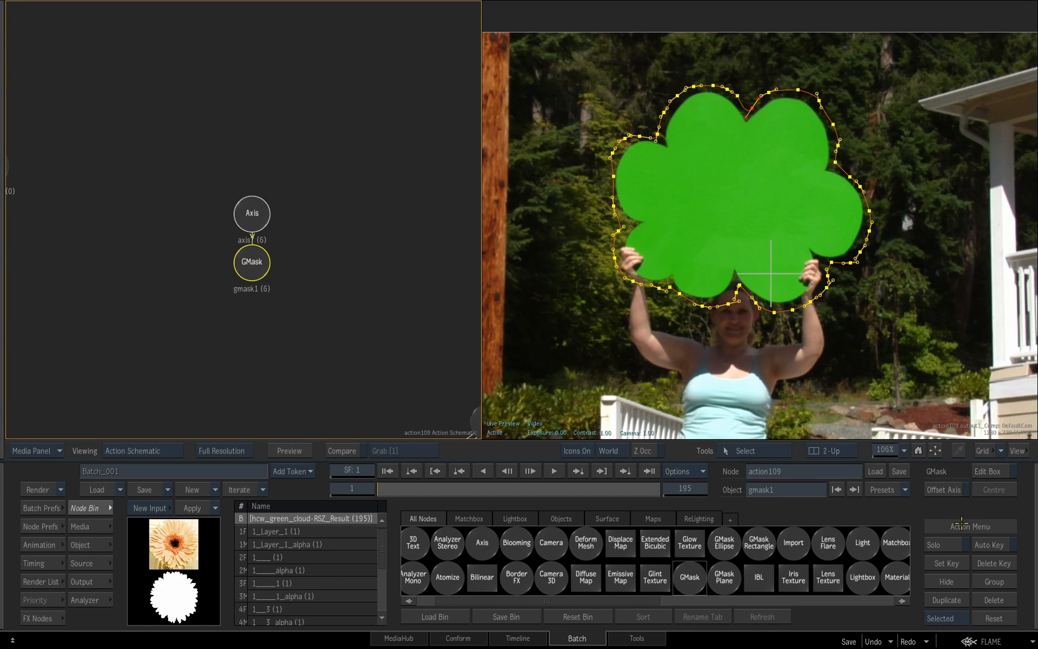
pyautogui.click(961, 491)
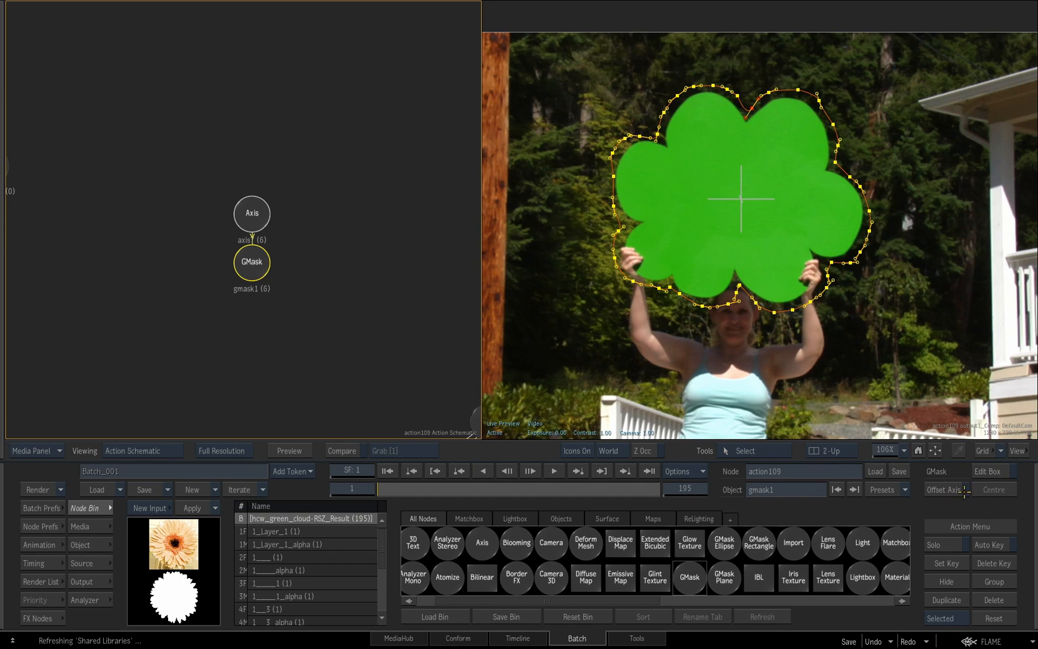
# Move the camera node closer to the mask branch and raise the mask's axis slightly in the schematic
pyautogui.click(251, 214)
pyautogui.moveTo(322, 274); pyautogui.dragTo(285, 265)
pyautogui.moveTo(42, 178); pyautogui.dragTo(160, 198)
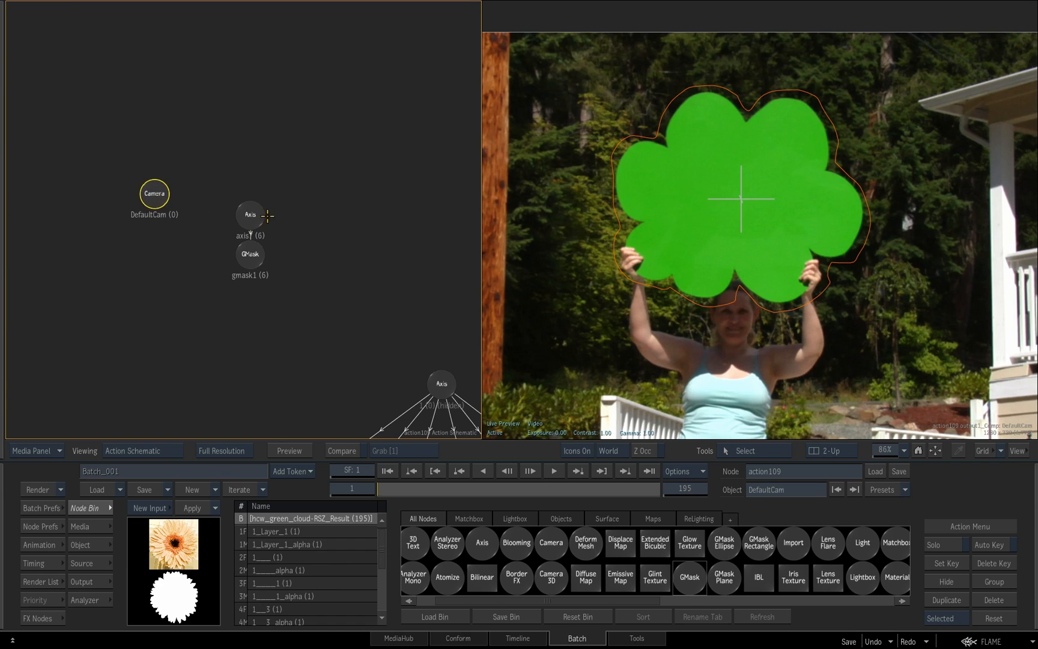
pyautogui.moveTo(267, 215); pyautogui.dragTo(267, 210)
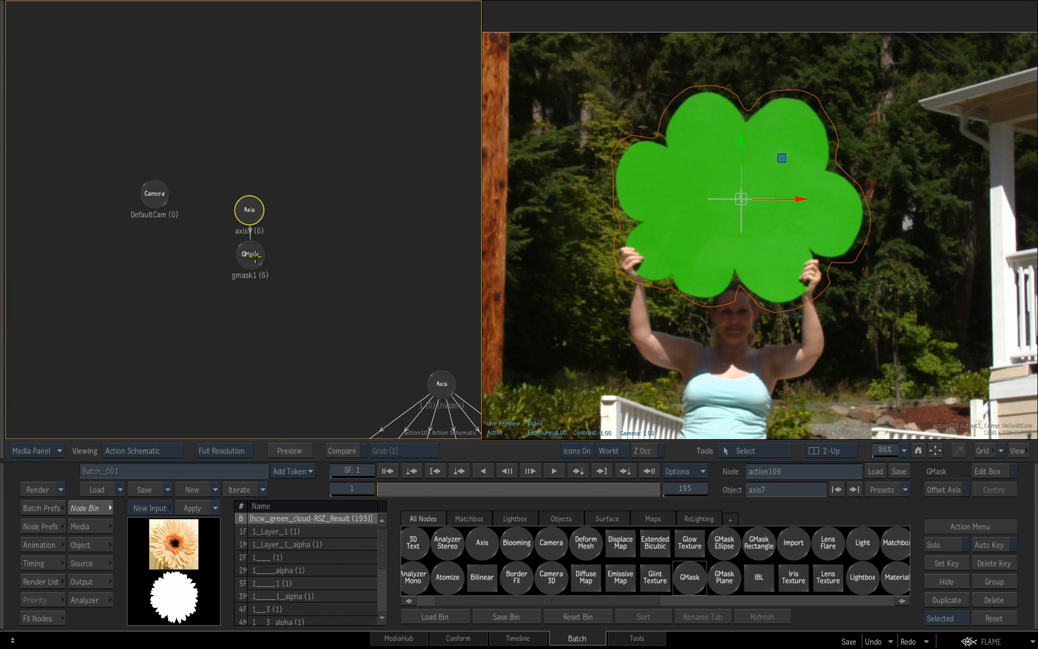
# Open the tracking settings of the mask's axis and set the tracking mode to Planar
pyautogui.moveTo(247, 212); pyautogui.dragTo(248, 212)
pyautogui.click(96, 545)
pyautogui.click(246, 526)
pyautogui.click(257, 556)
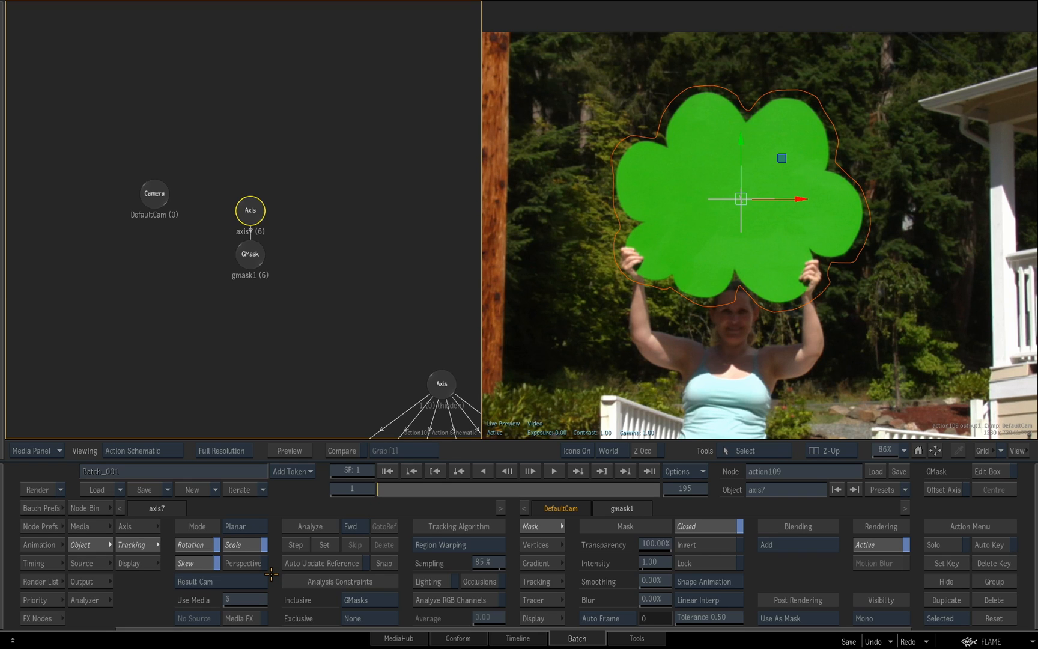
# Show the Action Object view in the image viewport and set Use Media to 0 for the mask's axis
pyautogui.click(144, 451)
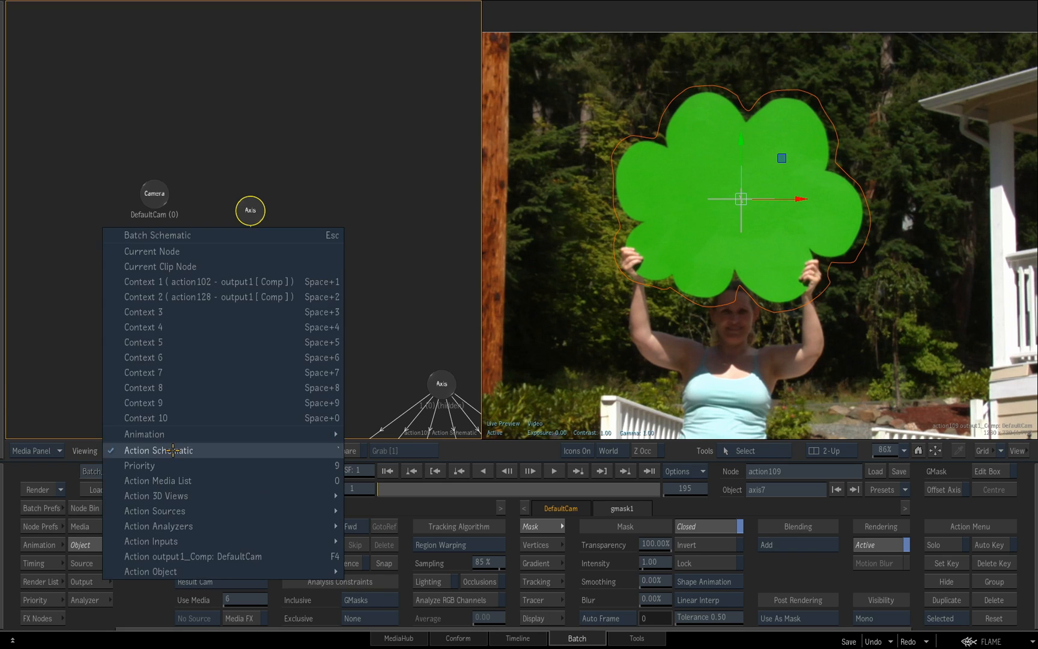
pyautogui.click(414, 332)
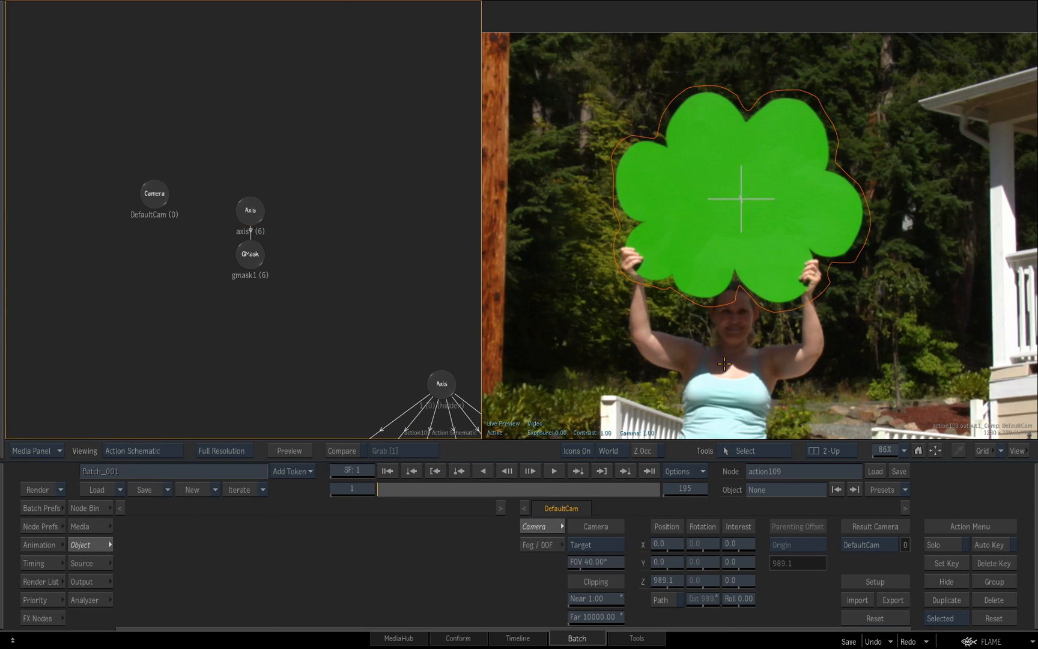
pyautogui.press('F8')
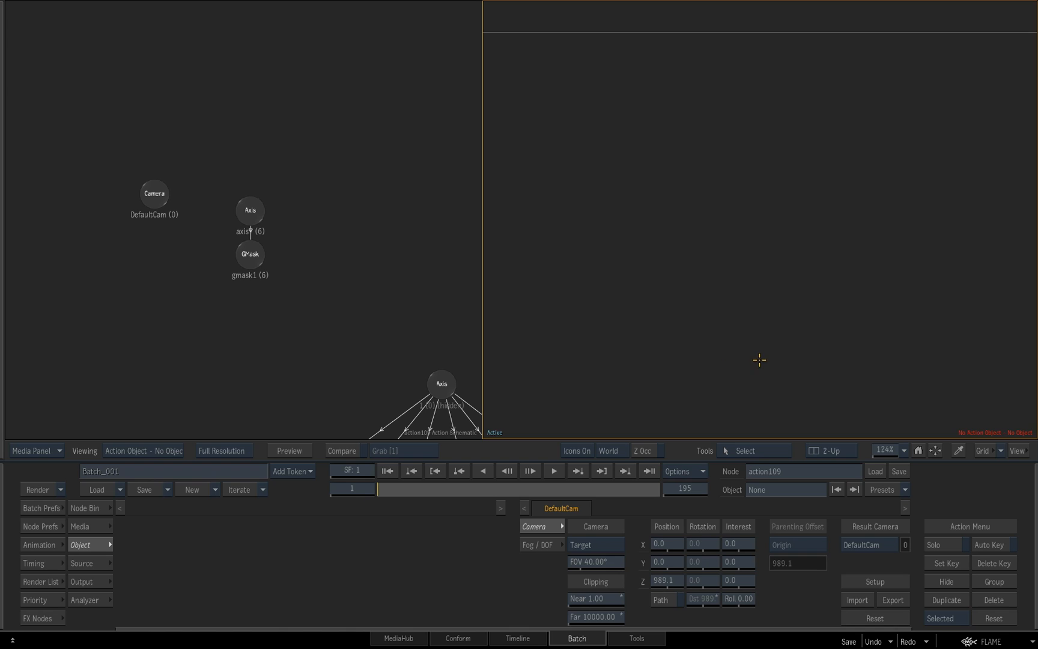
pyautogui.scroll(-3, 736, 359)
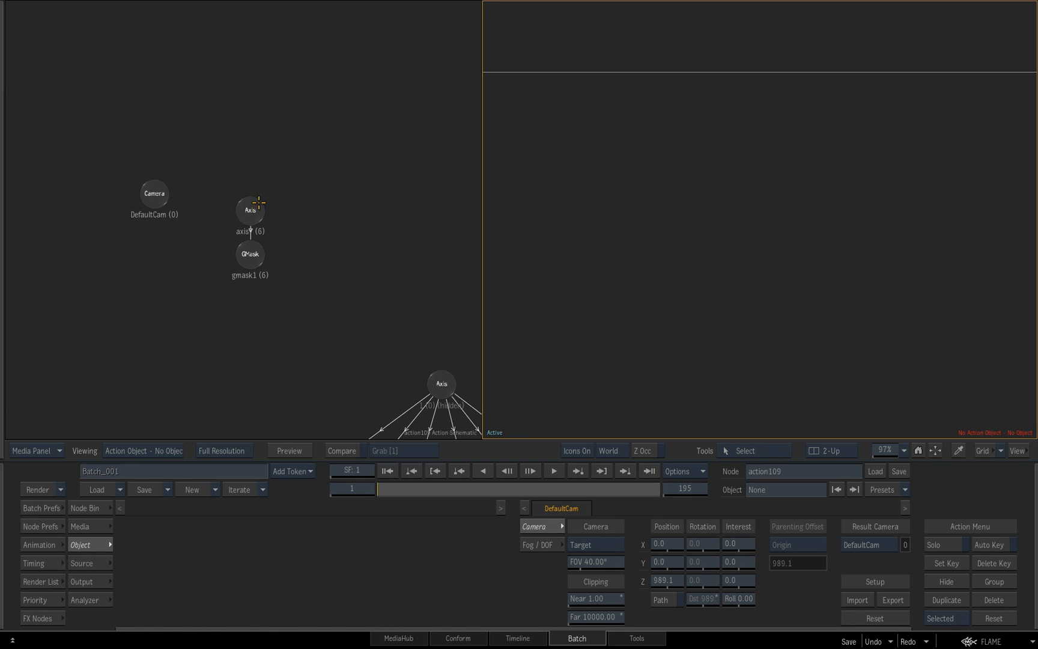
pyautogui.click(253, 207)
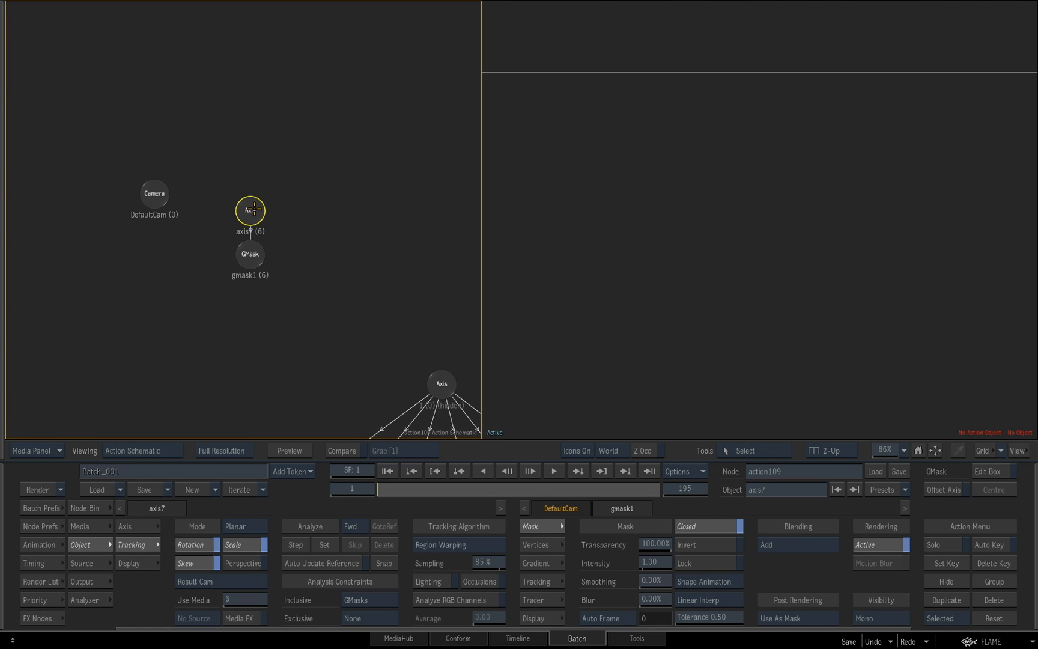
pyautogui.click(245, 601)
pyautogui.click(230, 583)
pyautogui.click(279, 574)
pyautogui.click(670, 338)
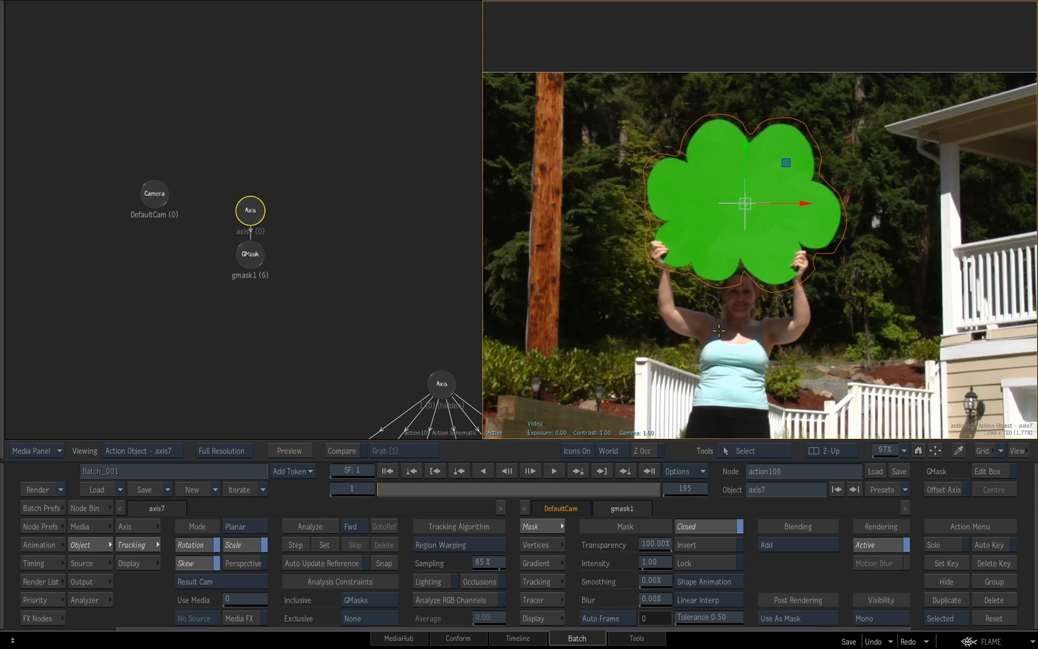
# Scrub the clip back to frame 1 and enable Perspective, Lighting and Analyze RGB Channels for the planar track
pyautogui.scroll(-5, 724, 312)
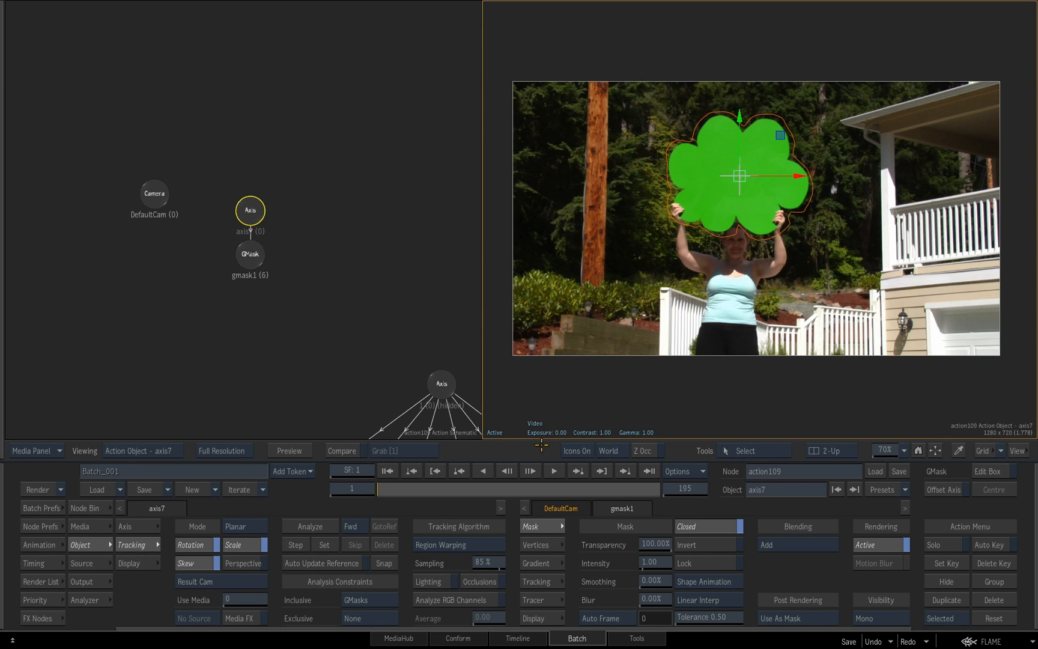
pyautogui.moveTo(413, 489); pyautogui.dragTo(336, 494)
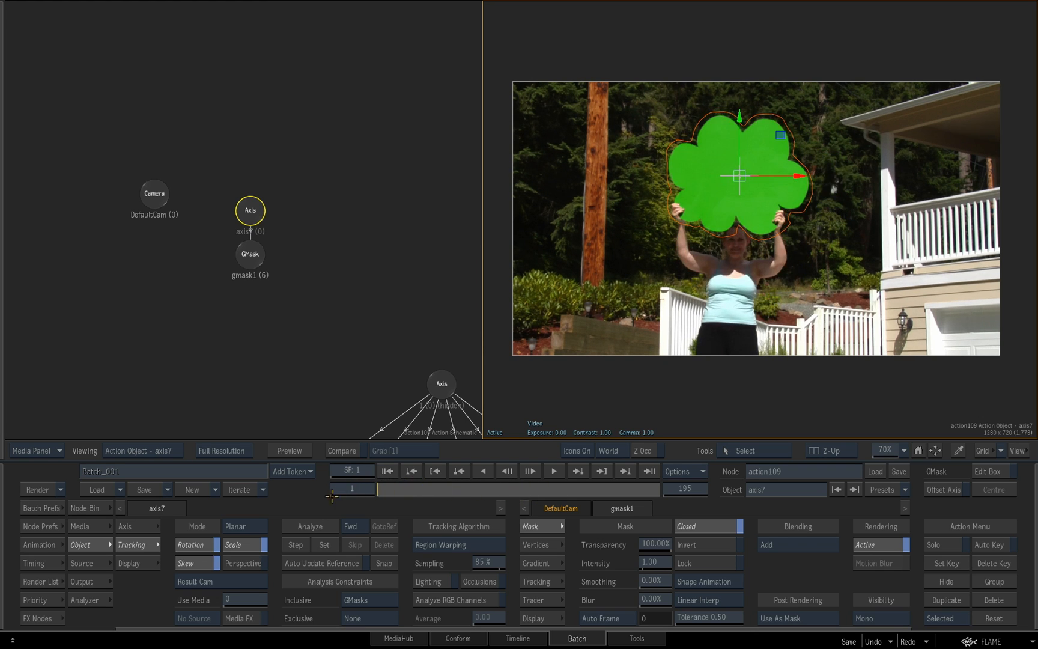
pyautogui.click(252, 564)
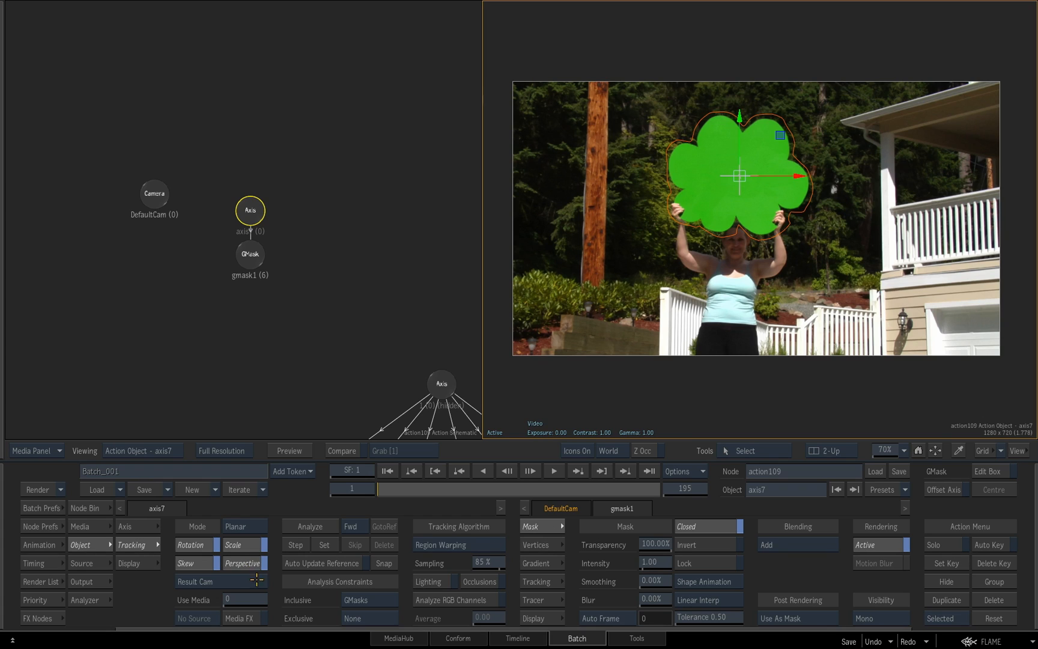
pyautogui.click(436, 579)
pyautogui.click(461, 601)
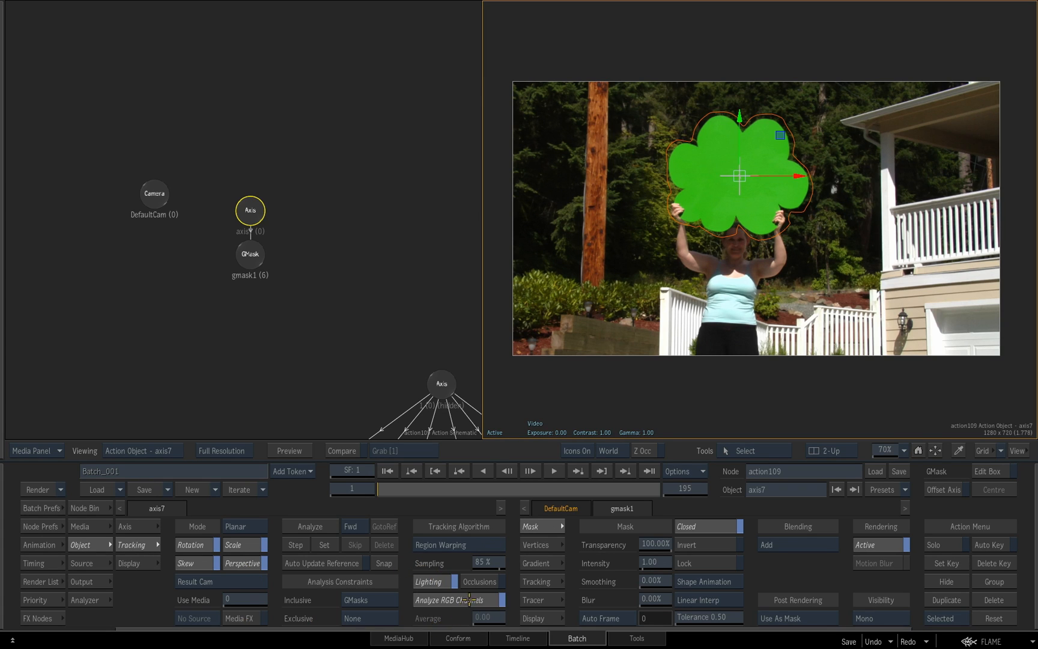
# Snap the shape reference at frame 1, analyze the clip forward, and scrub the track back to frame 1
pyautogui.click(385, 562)
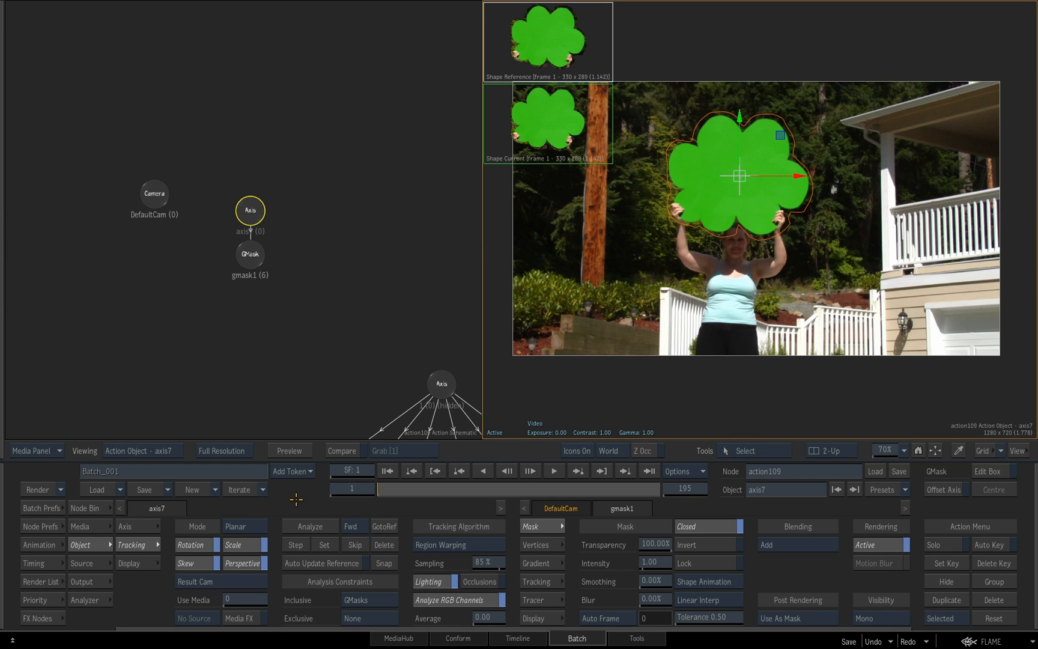
pyautogui.click(304, 528)
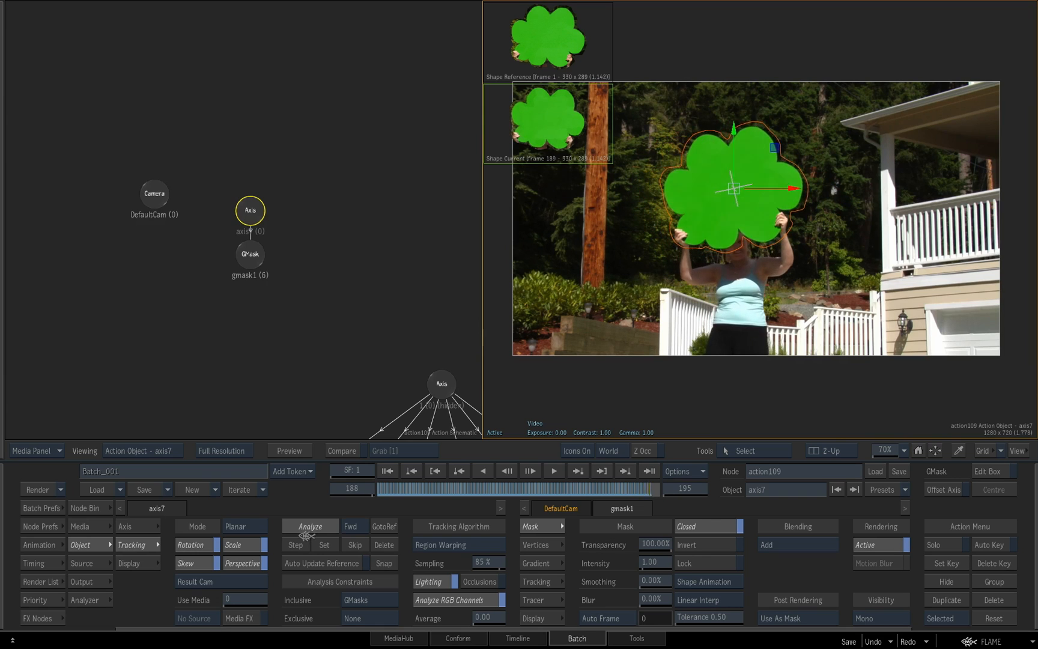
pyautogui.moveTo(553, 489); pyautogui.dragTo(347, 491)
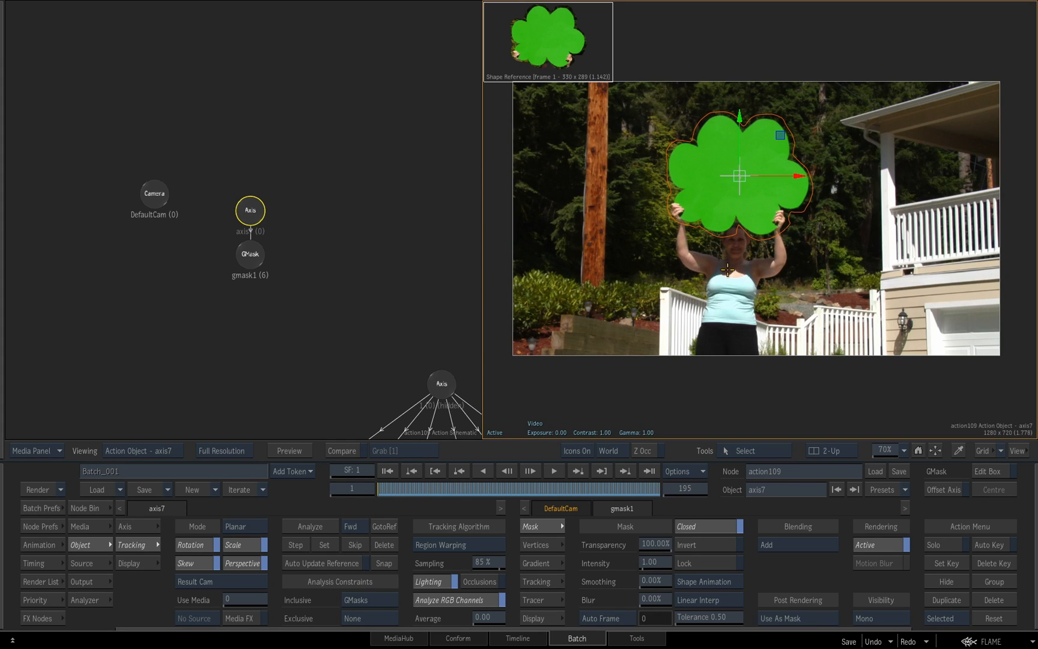
# Check the tracked axis by scrubbing in the Top view, and return to the comp output at frame 1
pyautogui.press('F4')
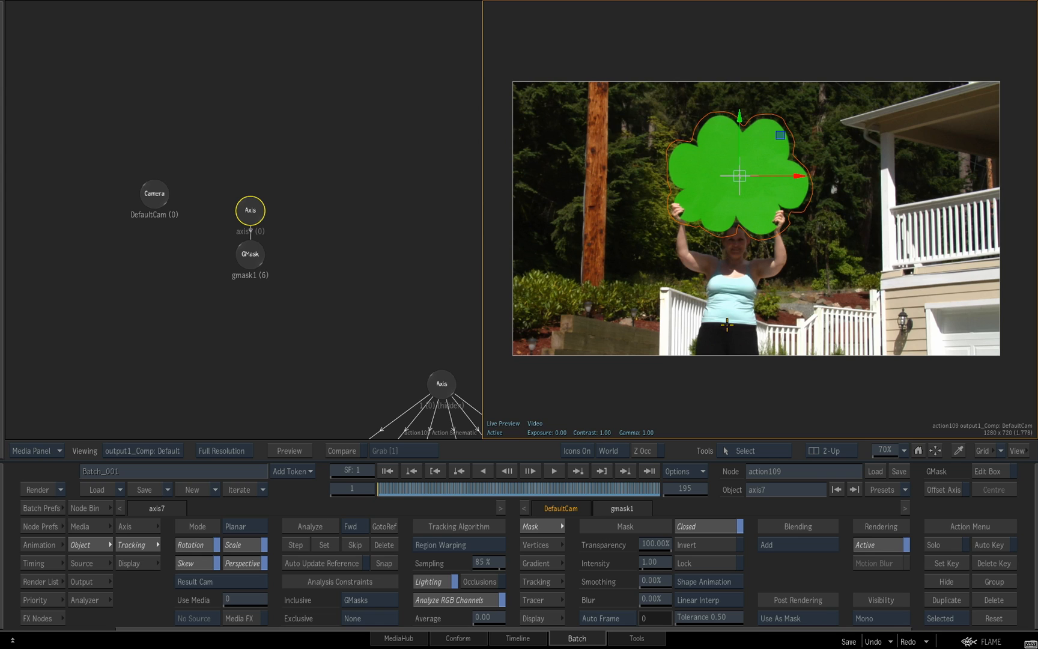
pyautogui.press('F5')
pyautogui.moveTo(811, 325); pyautogui.dragTo(779, 289)
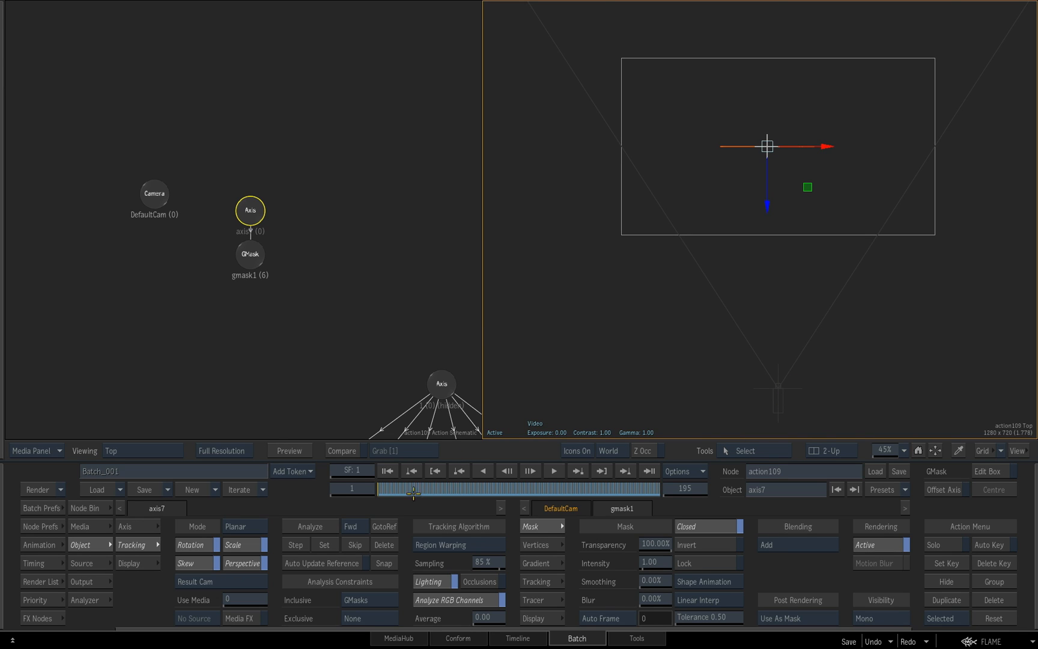
pyautogui.moveTo(385, 492)
pyautogui.mouseDown()
pyautogui.moveTo(560, 499)
pyautogui.moveTo(505, 489)
pyautogui.moveTo(607, 486)
pyautogui.moveTo(370, 486)
pyautogui.mouseUp()
pyautogui.press('F4')
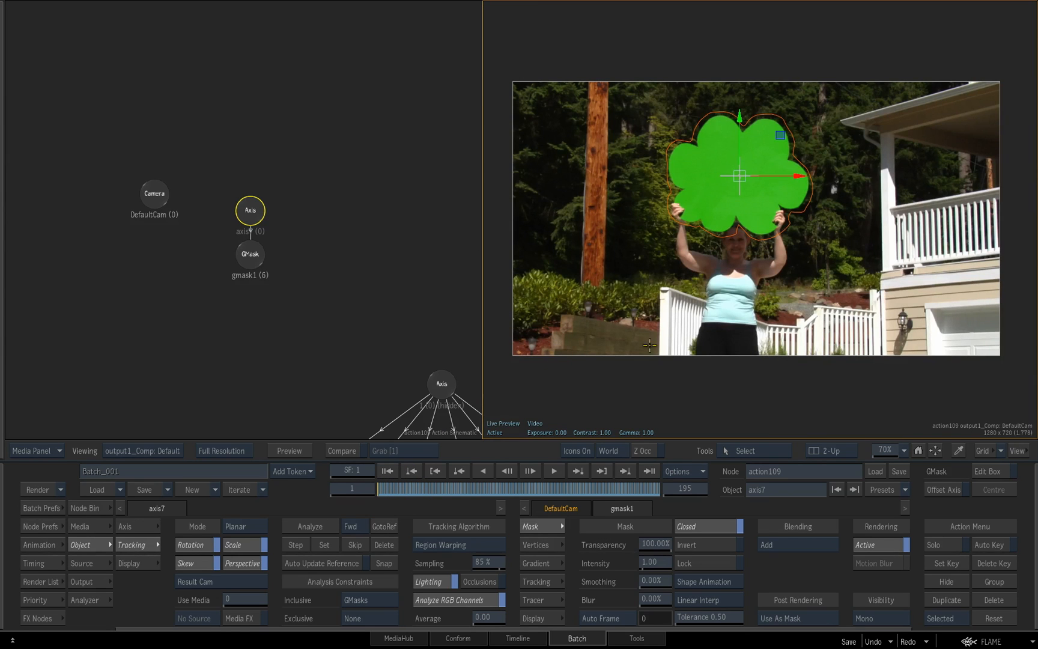
# Raise the tracked axis in the schematic, and detach the orange flower's axis from the layer group, placing it beside the GMask
pyautogui.moveTo(427, 320)
pyautogui.mouseDown()
pyautogui.moveTo(414, 313)
pyautogui.moveTo(415, 329)
pyautogui.mouseUp()
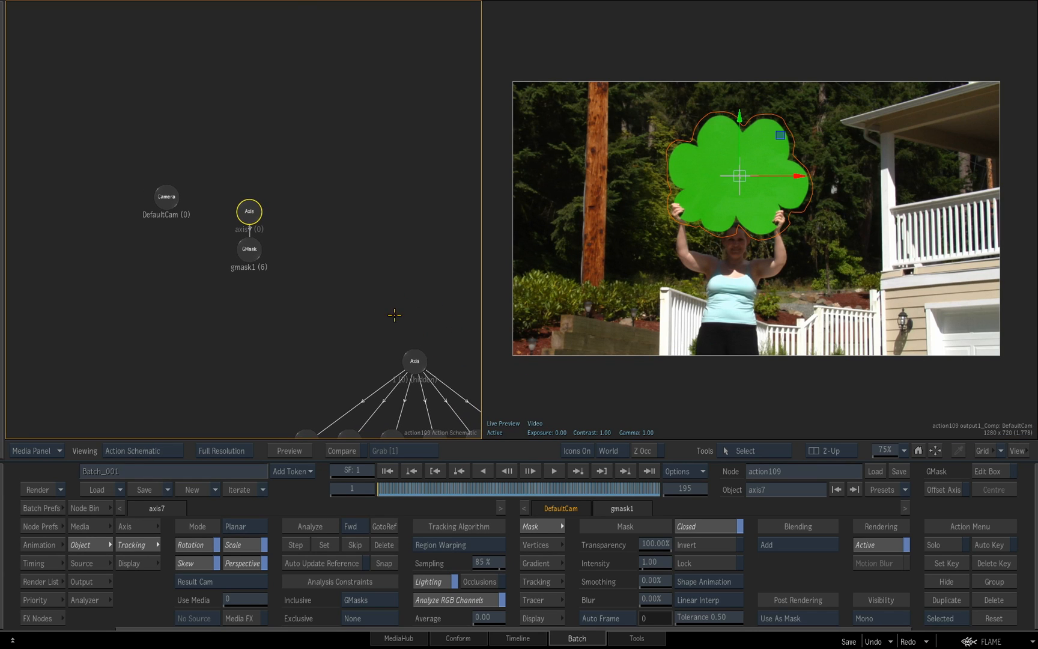
pyautogui.moveTo(249, 211); pyautogui.dragTo(249, 199)
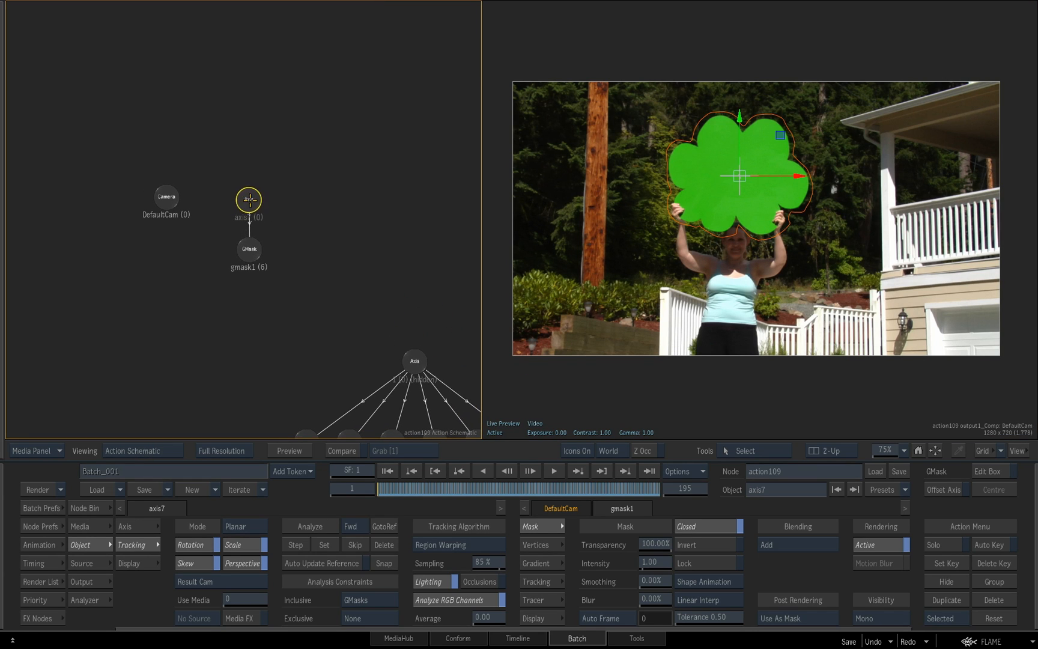
pyautogui.moveTo(366, 330); pyautogui.dragTo(232, 209)
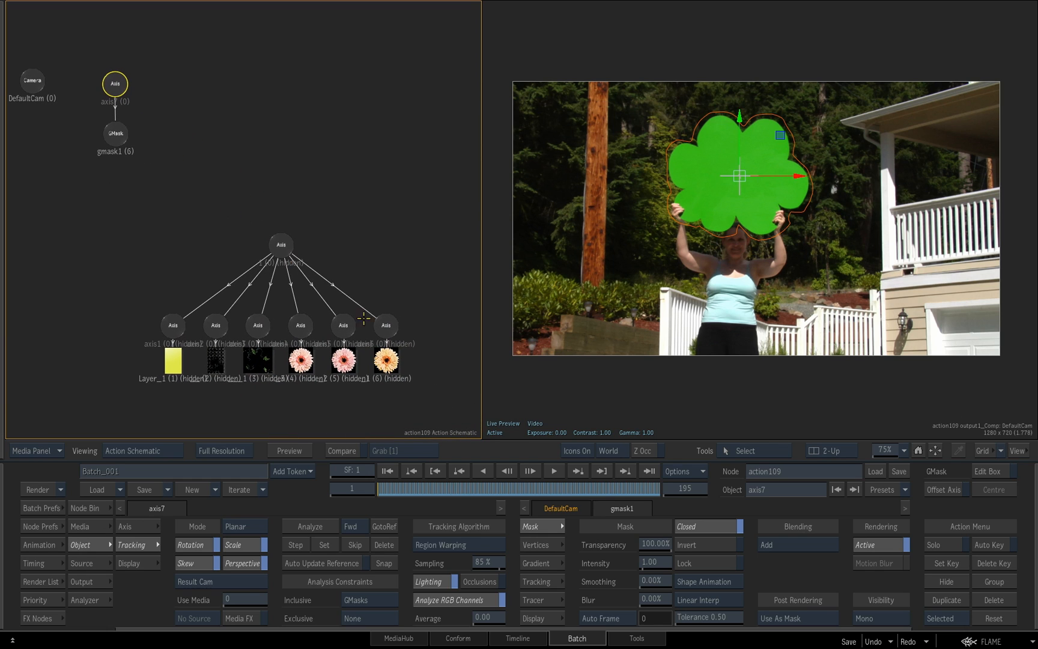
pyautogui.click(387, 326)
pyautogui.moveTo(388, 326); pyautogui.dragTo(238, 138)
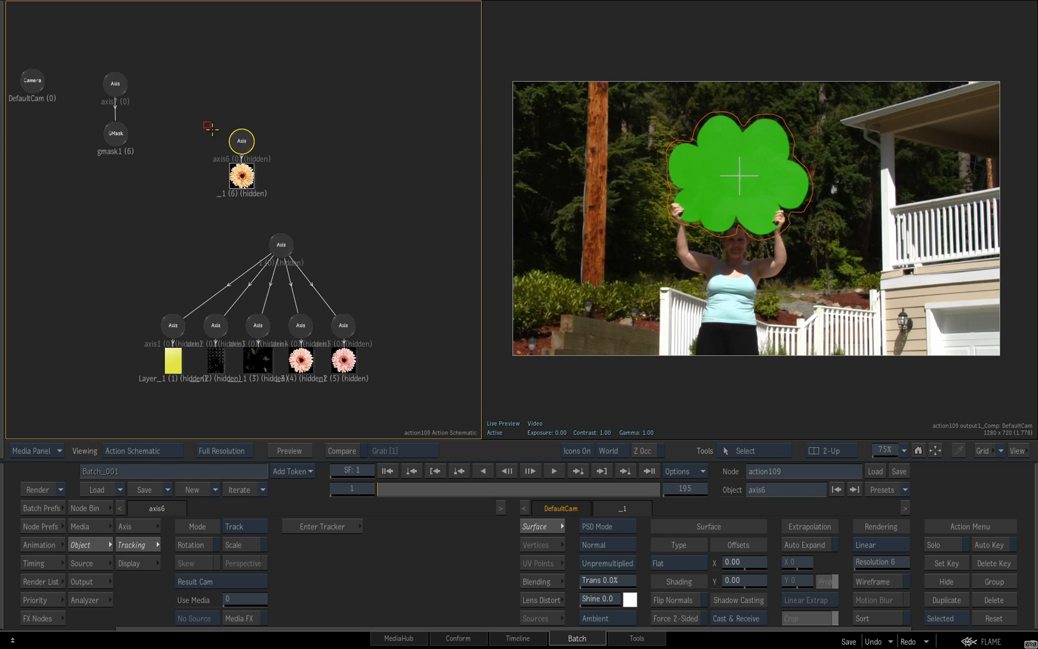
# Unhide the orange flower and deactivate the GMask drawn around the green cloud
pyautogui.press('h')
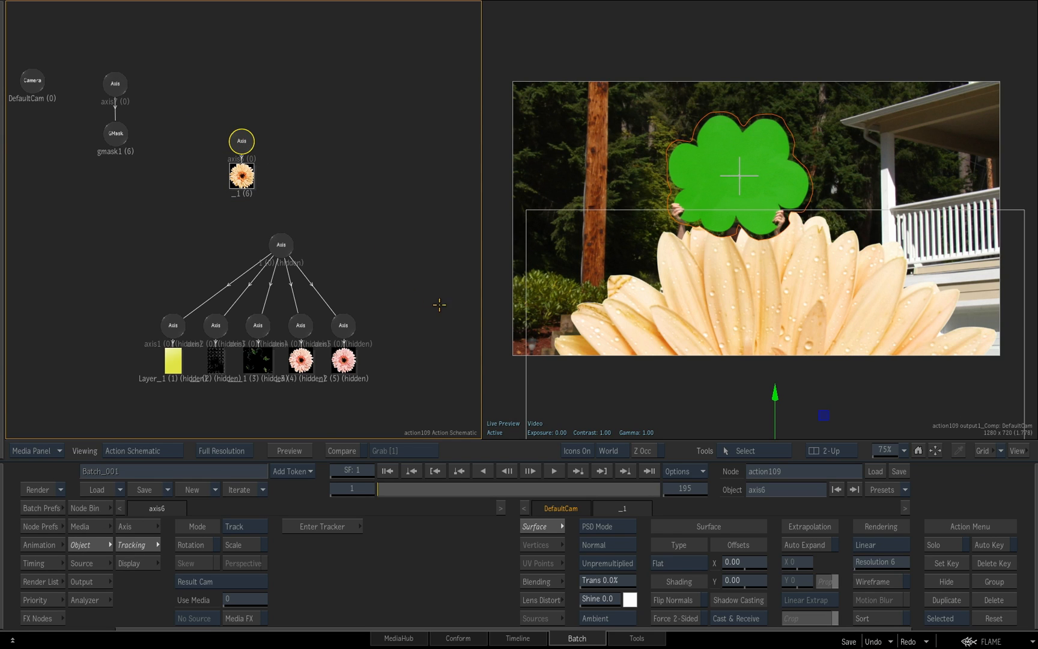
pyautogui.scroll(-1, 459, 292)
pyautogui.click(127, 142)
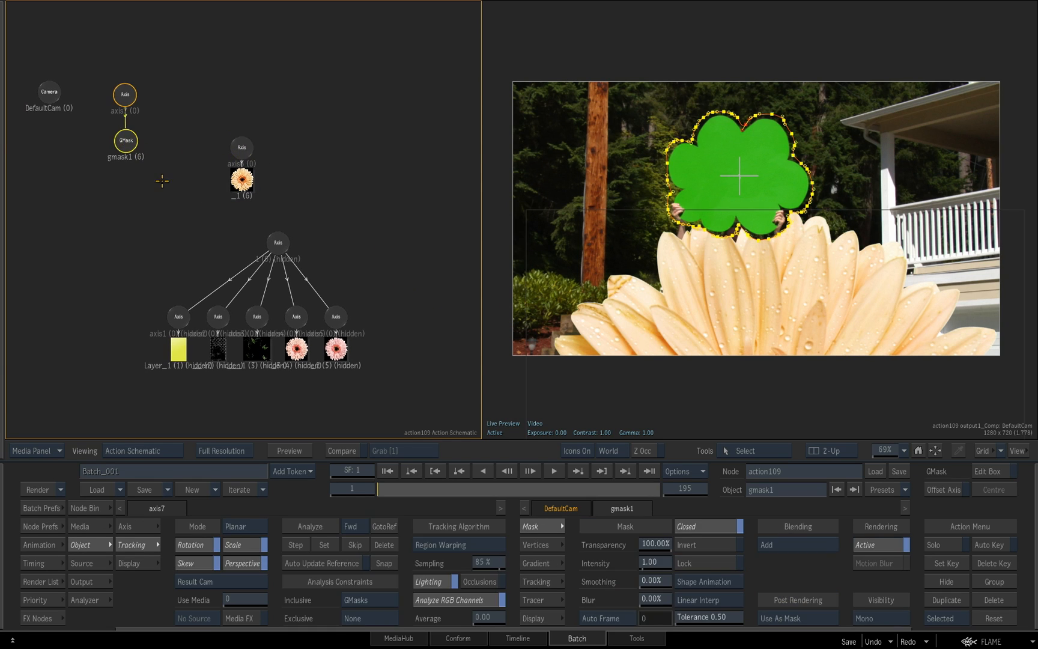
pyautogui.click(881, 542)
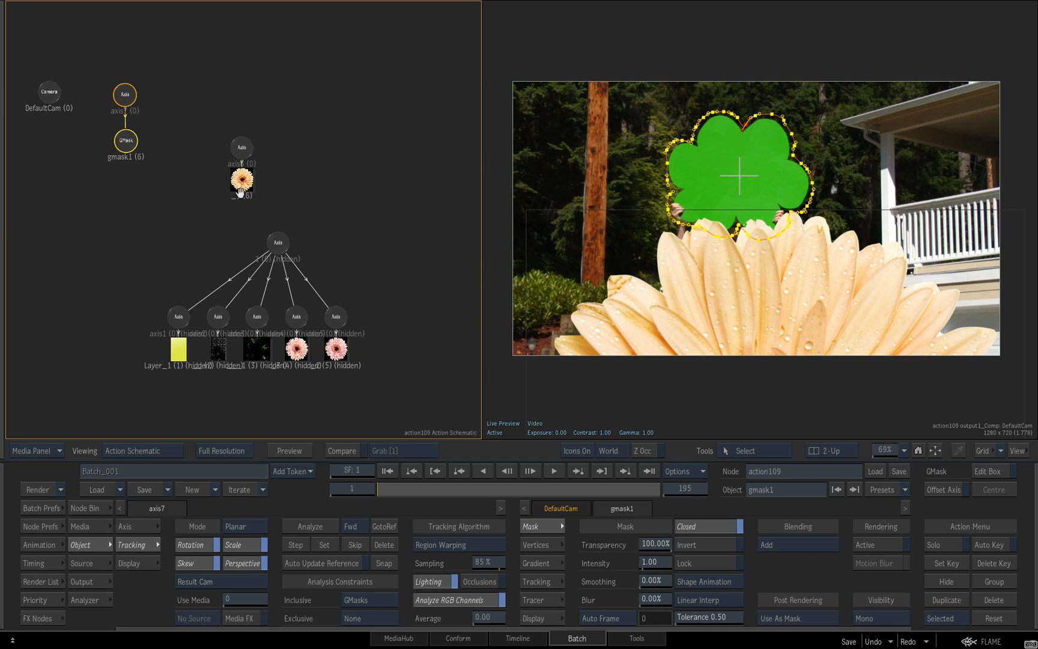
pyautogui.moveTo(215, 159); pyautogui.dragTo(302, 197)
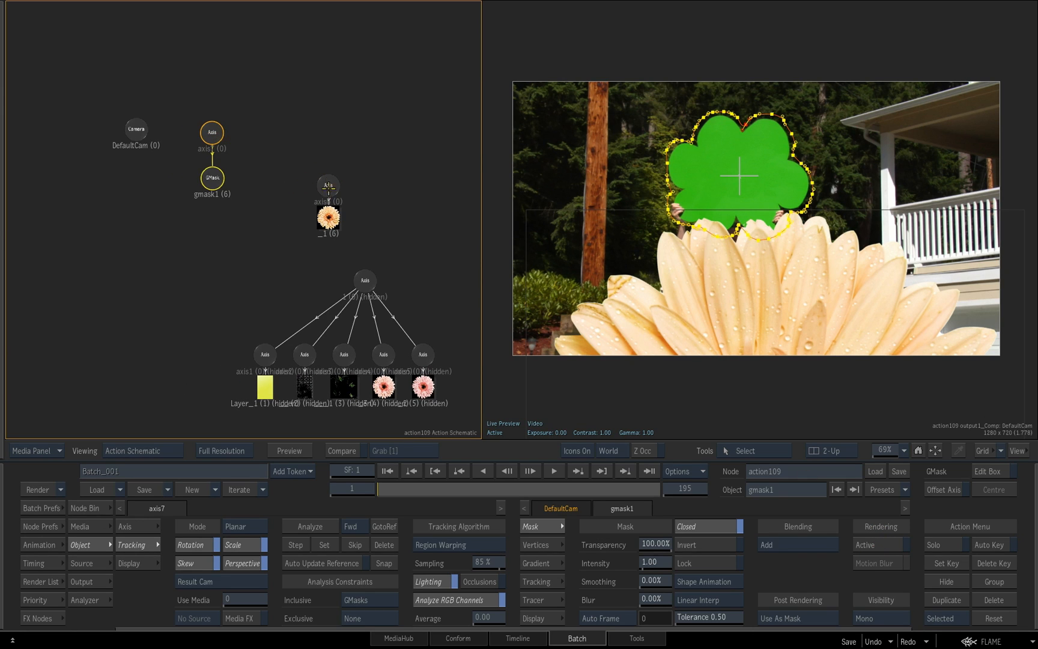
# Set the orange flower's axis to 69% scale and Y position -107, and parent it to the tracked axis above the GMask
pyautogui.click(328, 186)
pyautogui.click(139, 524)
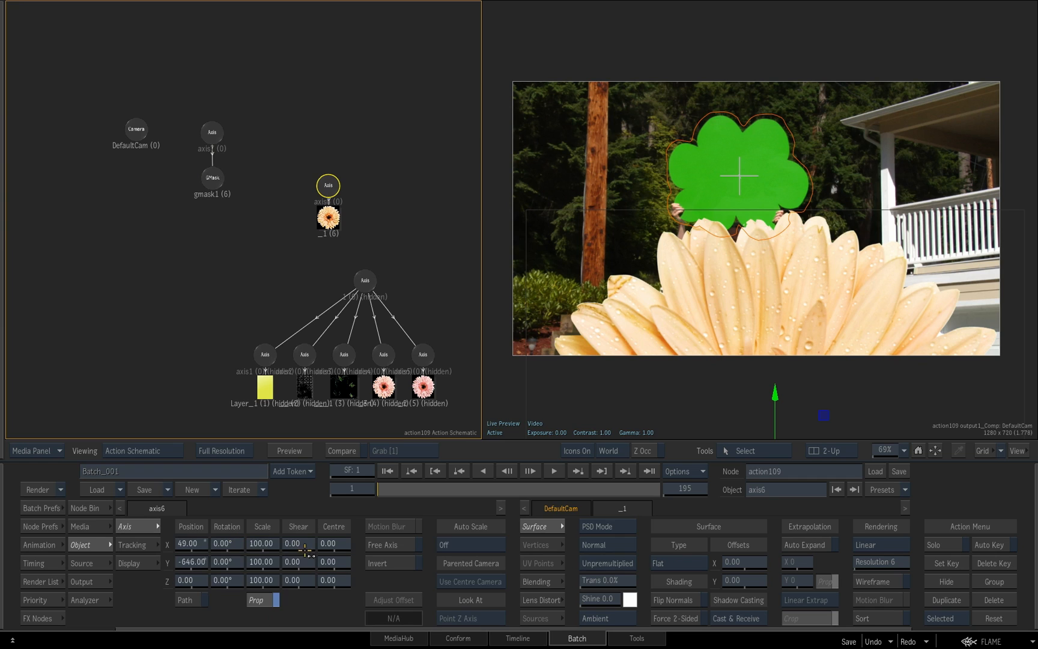
pyautogui.moveTo(262, 545); pyautogui.dragTo(348, 560)
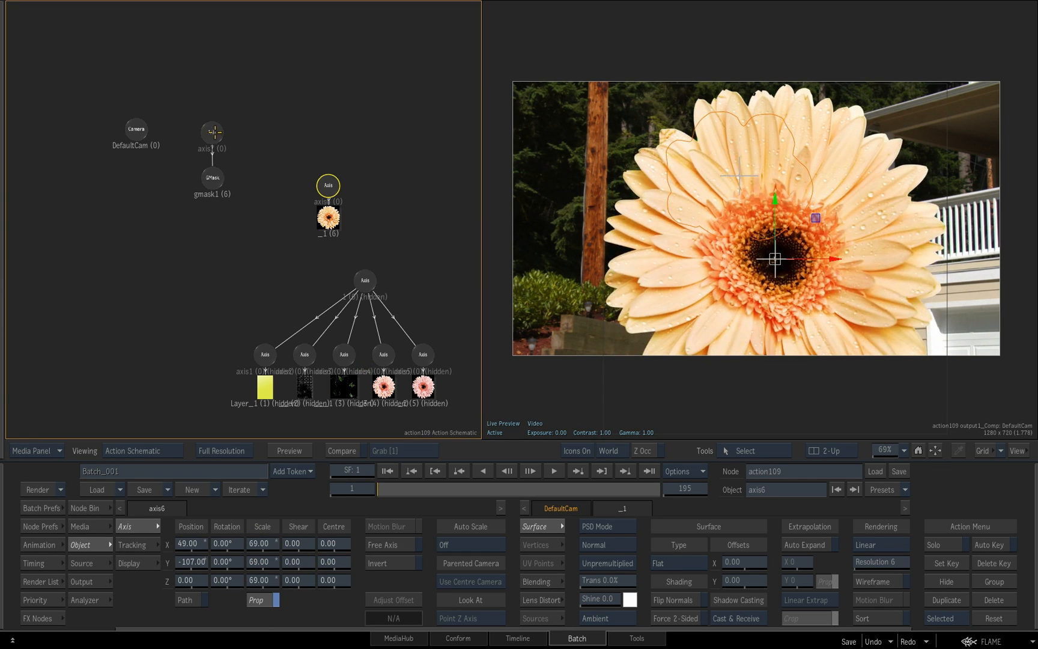
pyautogui.click(215, 132)
pyautogui.scroll(3, 251, 155)
pyautogui.moveTo(248, 108); pyautogui.dragTo(364, 178)
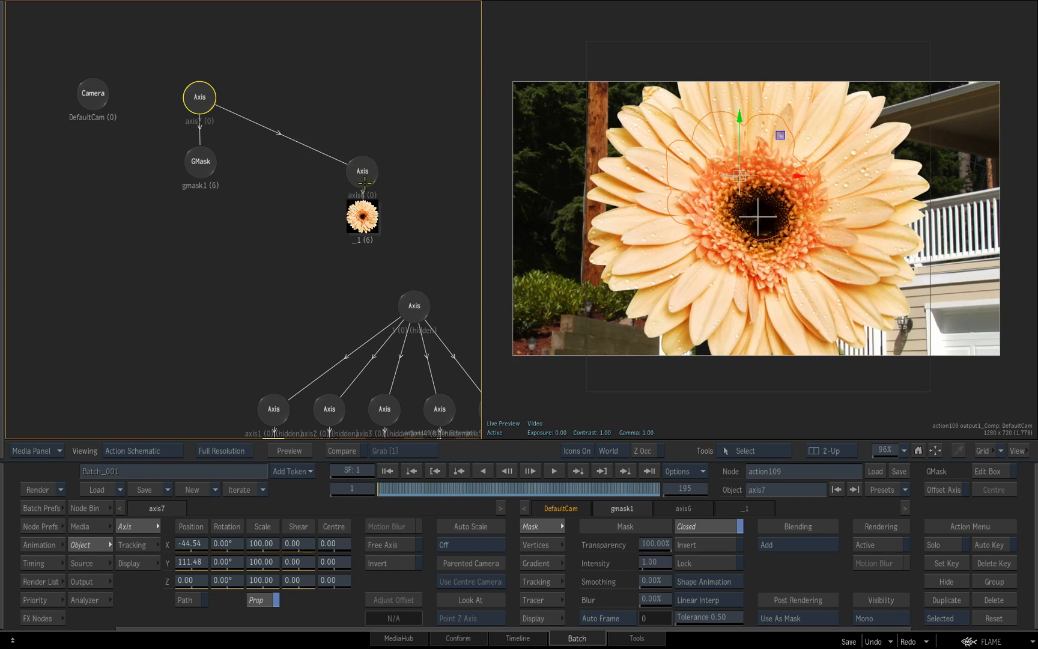
# Fit the flower over the cloud by setting its axis scale to 33% and its position to X -3, Y -8
pyautogui.click(365, 180)
pyautogui.moveTo(268, 535); pyautogui.dragTo(255, 550)
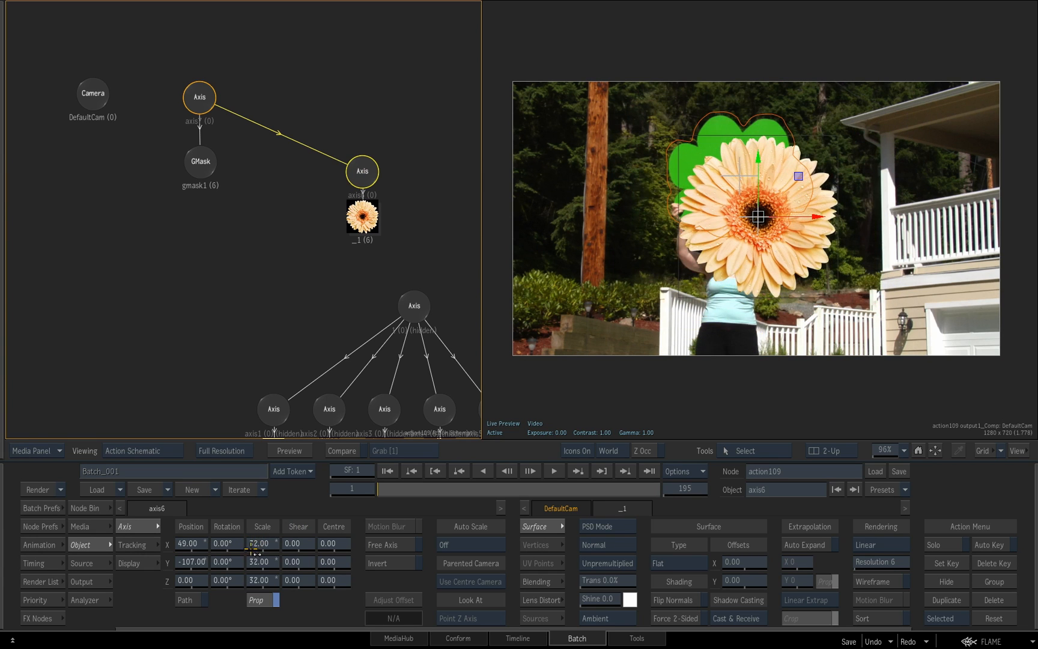
pyautogui.moveTo(190, 563); pyautogui.dragTo(203, 544)
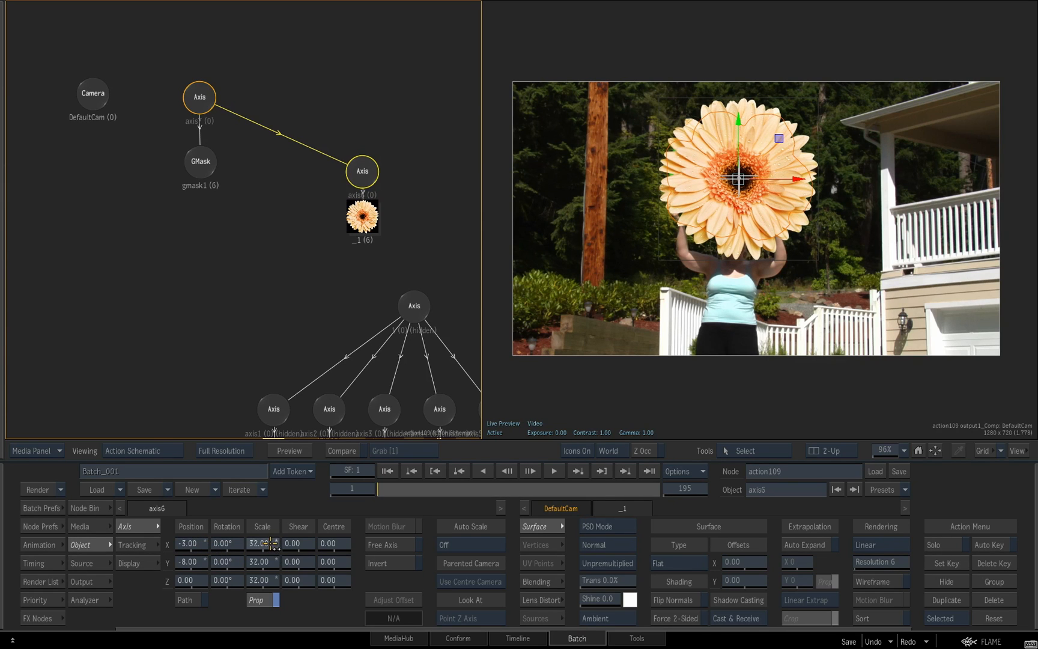
# Scrub and play the clip to check how the flower follows the cloud, inspect the GMask, and return to frame 1
pyautogui.moveTo(387, 490); pyautogui.dragTo(604, 507)
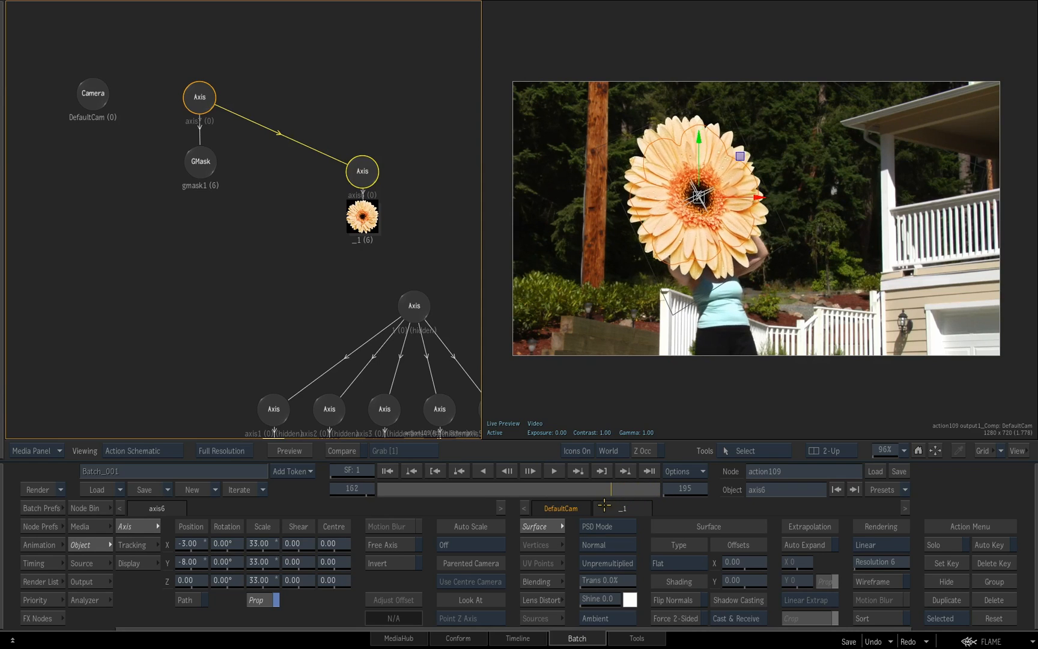
pyautogui.moveTo(534, 512); pyautogui.dragTo(382, 491)
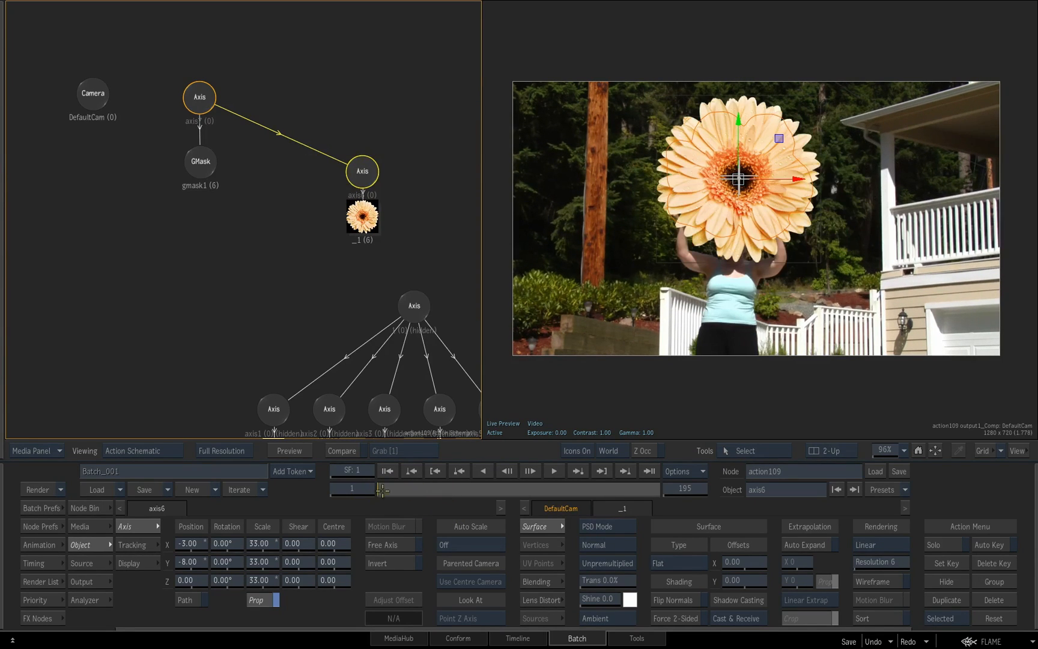
pyautogui.click(554, 471)
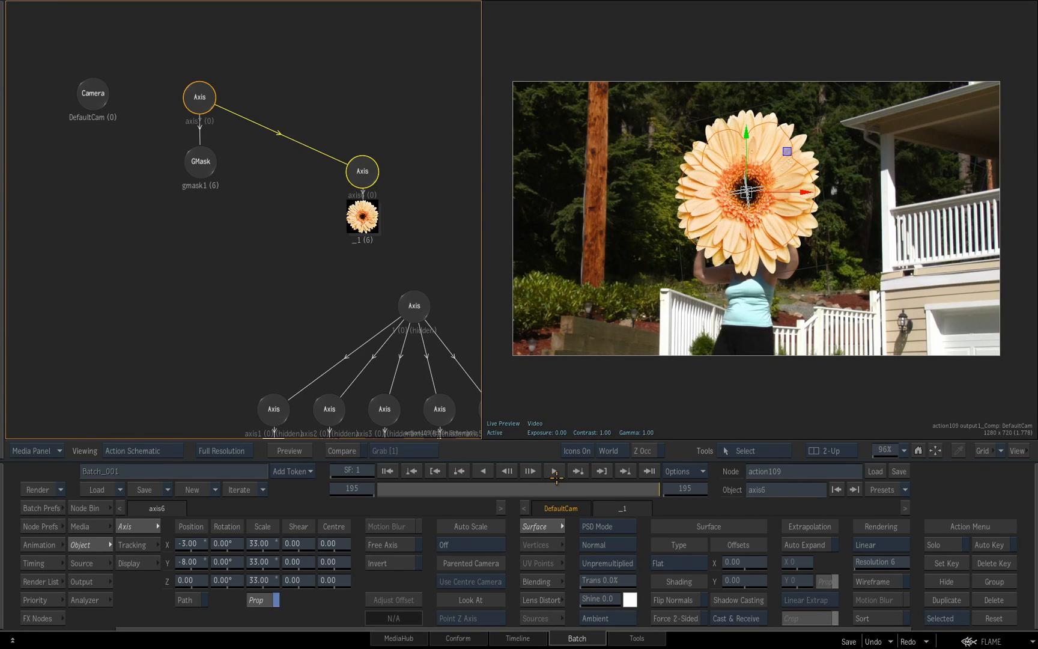
pyautogui.click(202, 164)
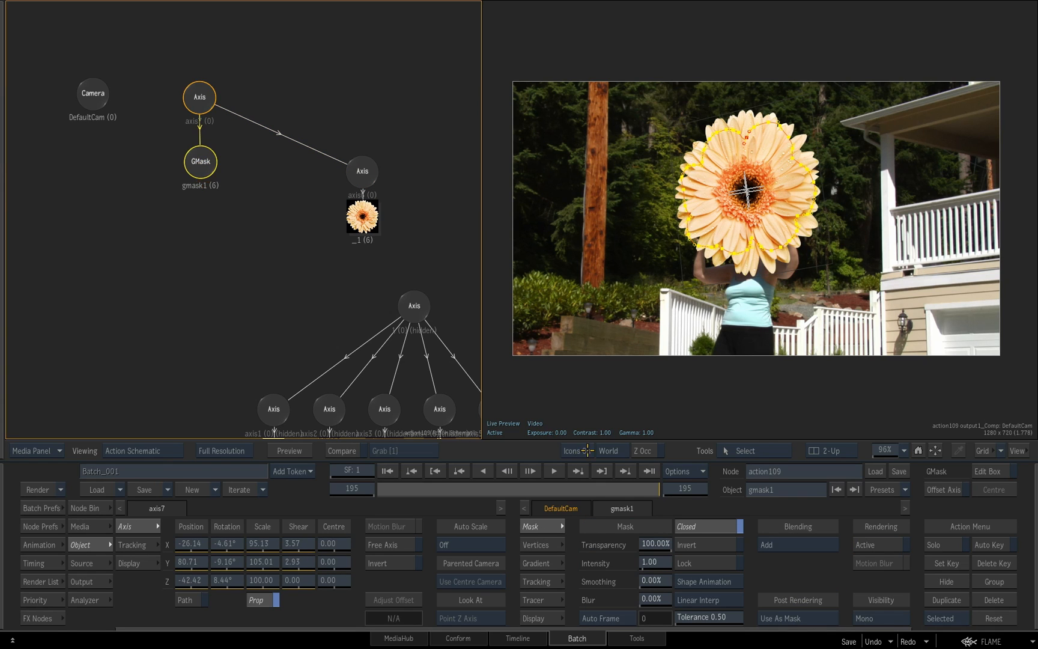
pyautogui.moveTo(600, 489); pyautogui.dragTo(364, 490)
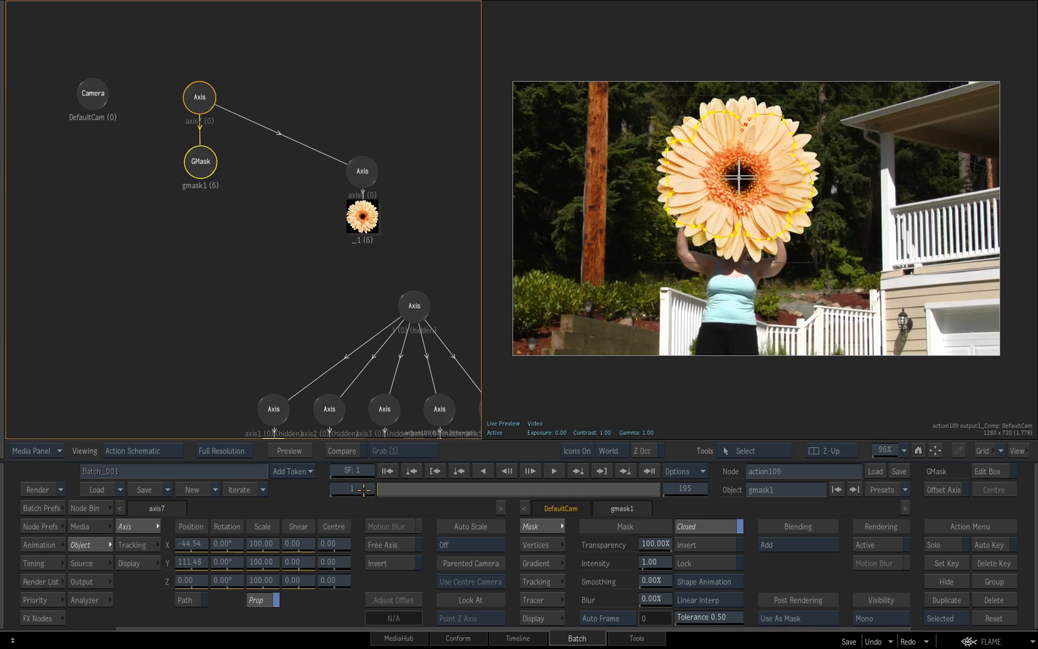
# Return to the Batch schematic, view the green-screen phone clip, and scrub through it back to frame 1
pyautogui.press('Escape')
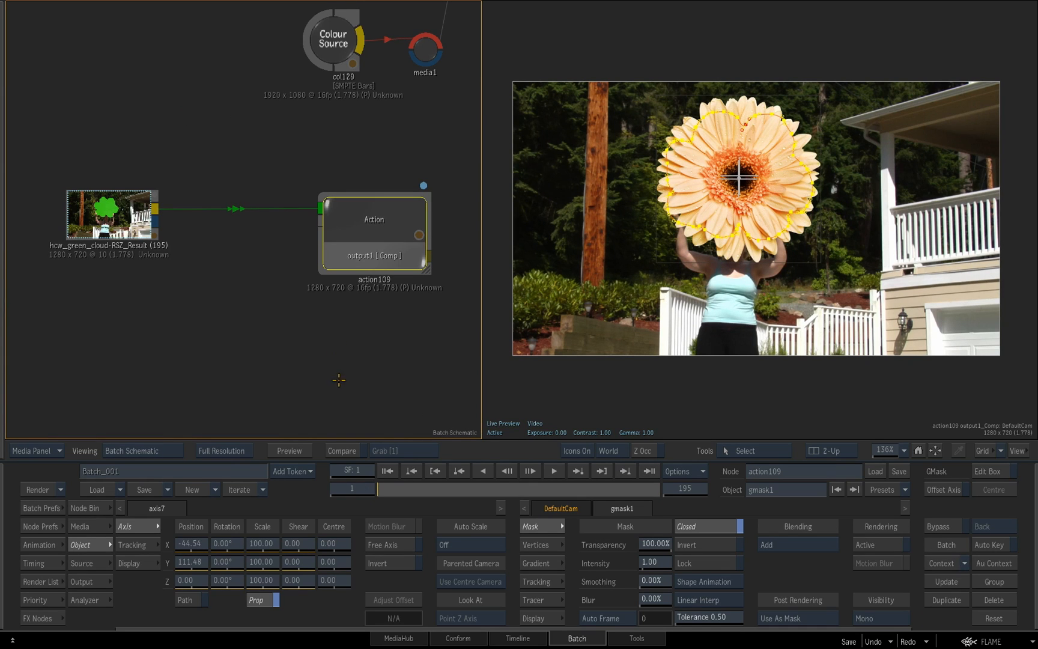
pyautogui.moveTo(380, 127); pyautogui.dragTo(364, 399)
pyautogui.click(90, 186)
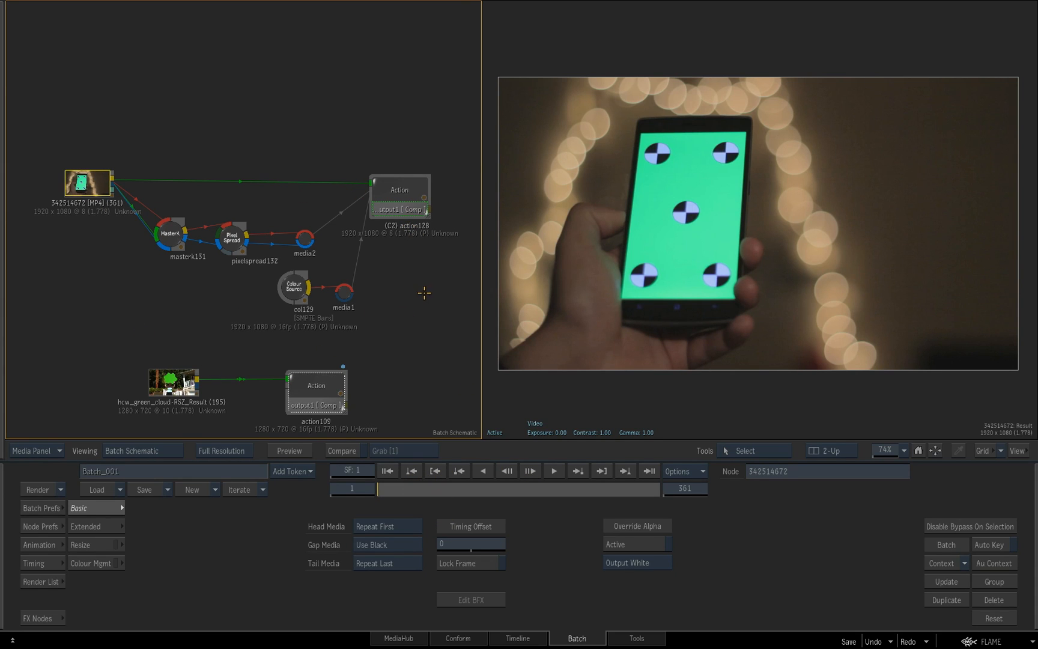
pyautogui.moveTo(388, 493); pyautogui.dragTo(337, 496)
# Open the Action schematic of the phone composite and reposition the axes of the colour bars and the keyed phone image
pyautogui.click(413, 194)
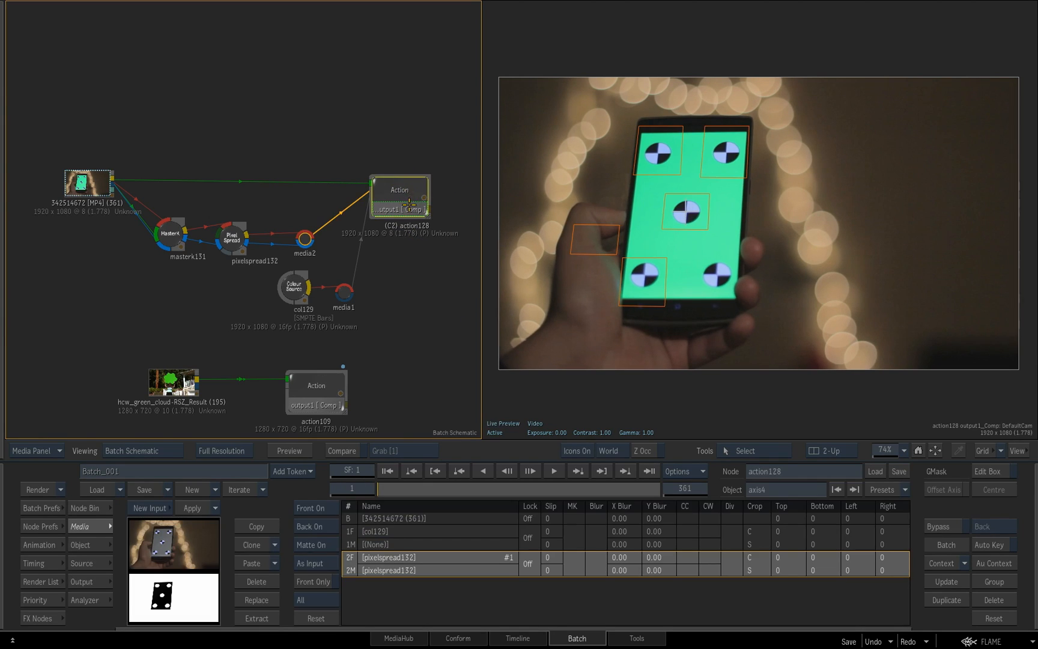
pyautogui.doubleClick(410, 205)
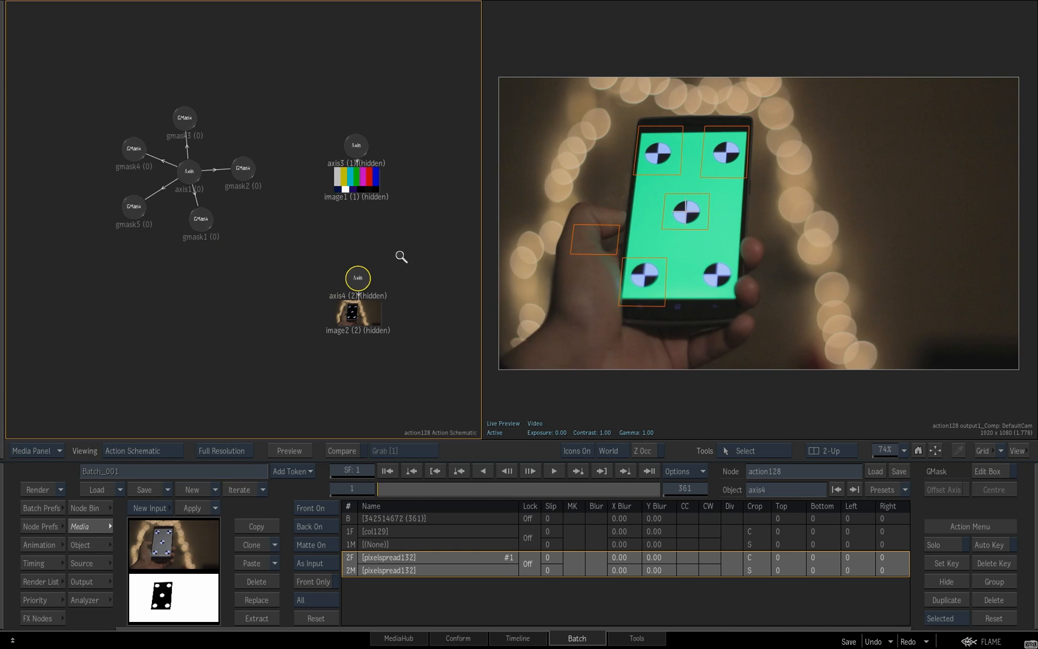
pyautogui.scroll(2, 400, 258)
pyautogui.moveTo(379, 294); pyautogui.dragTo(385, 296)
pyautogui.moveTo(376, 134); pyautogui.dragTo(390, 170)
pyautogui.scroll(2, 297, 290)
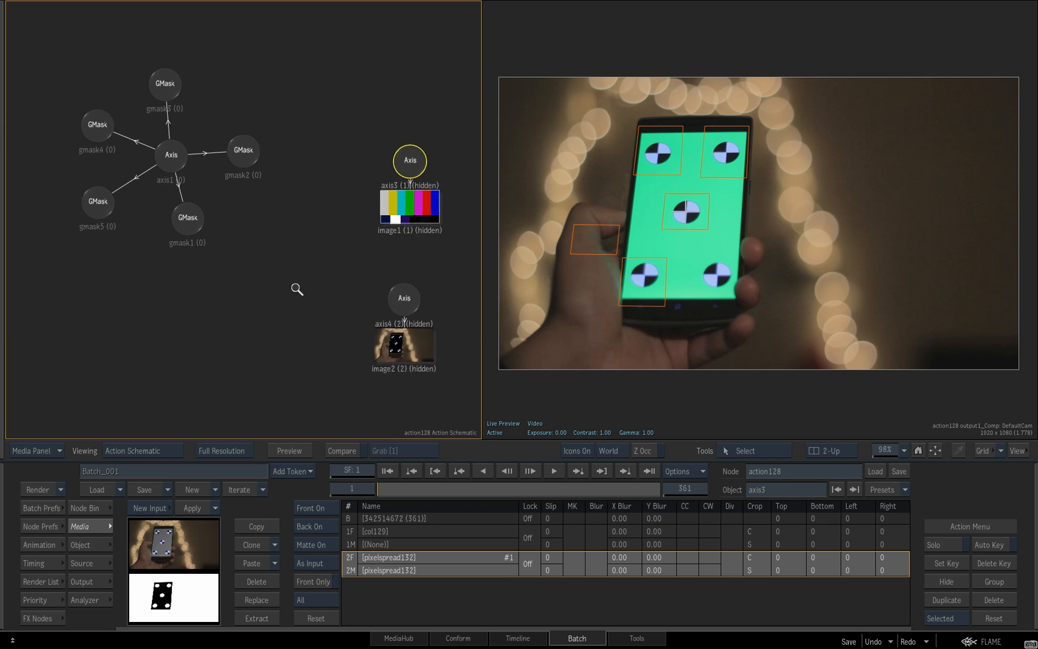
# Examine the shared axis and which phone marker or finger each of its five GMasks covers, scrubbing back to frame 1
pyautogui.click(205, 222)
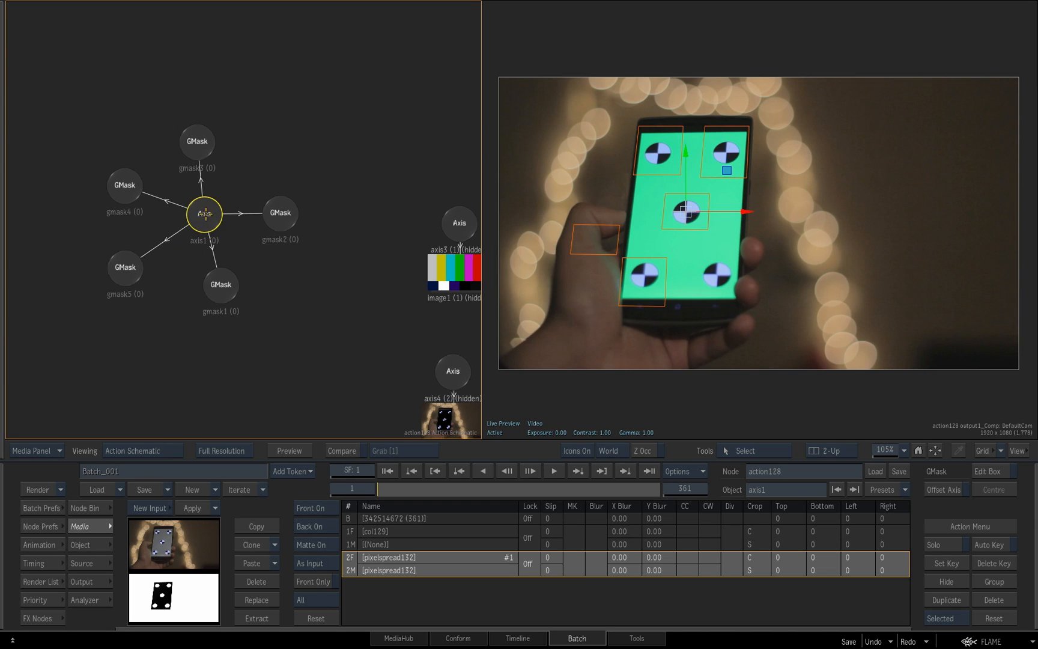
pyautogui.click(279, 220)
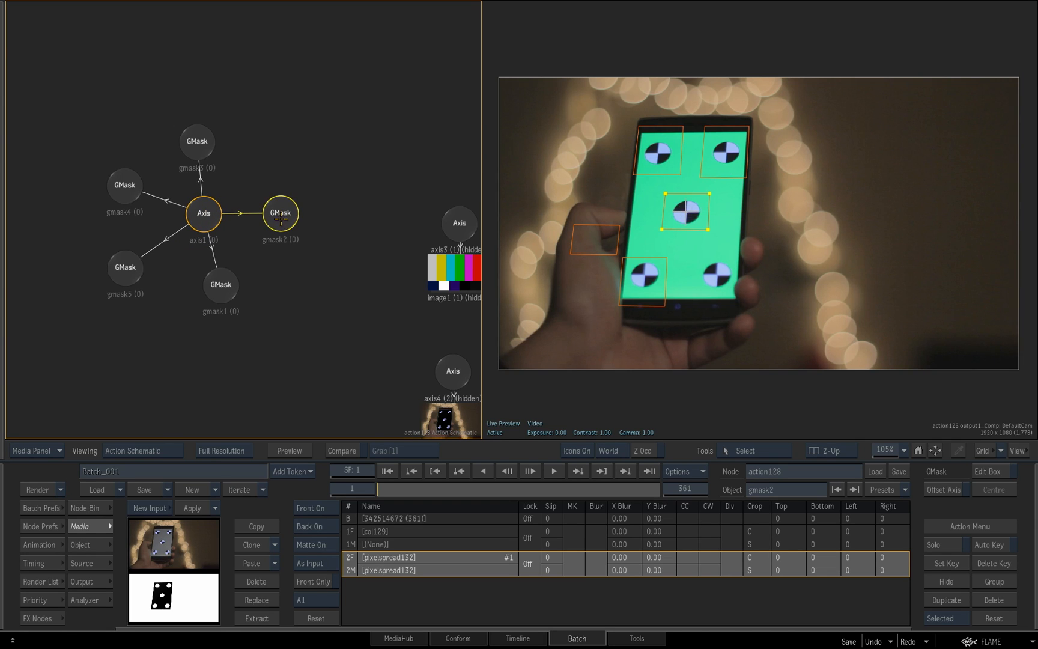
pyautogui.click(204, 214)
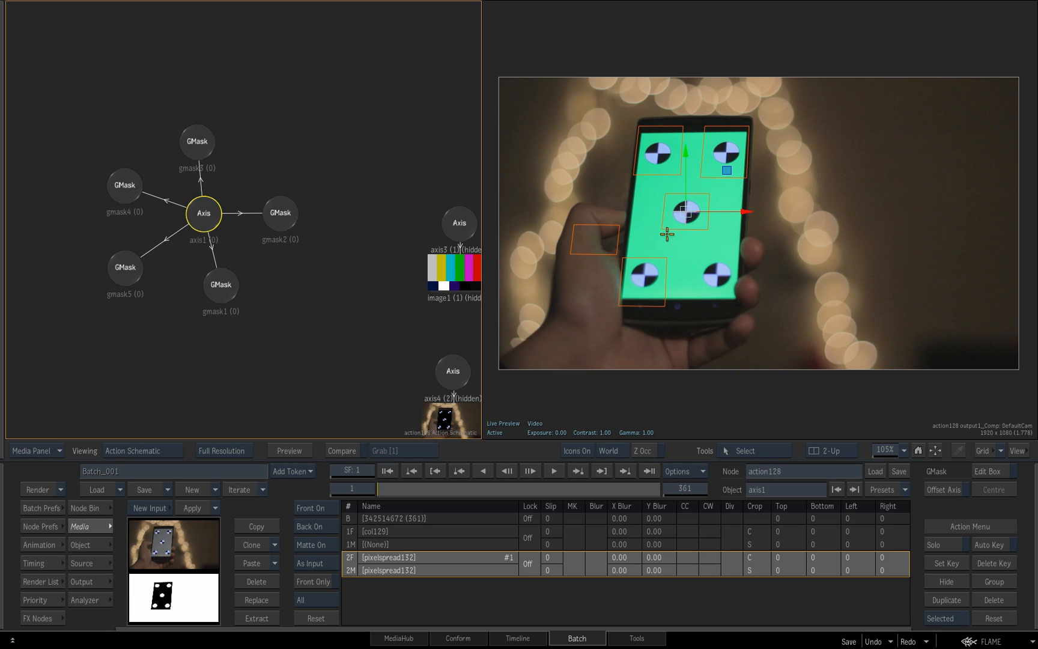
pyautogui.click(281, 215)
pyautogui.click(199, 143)
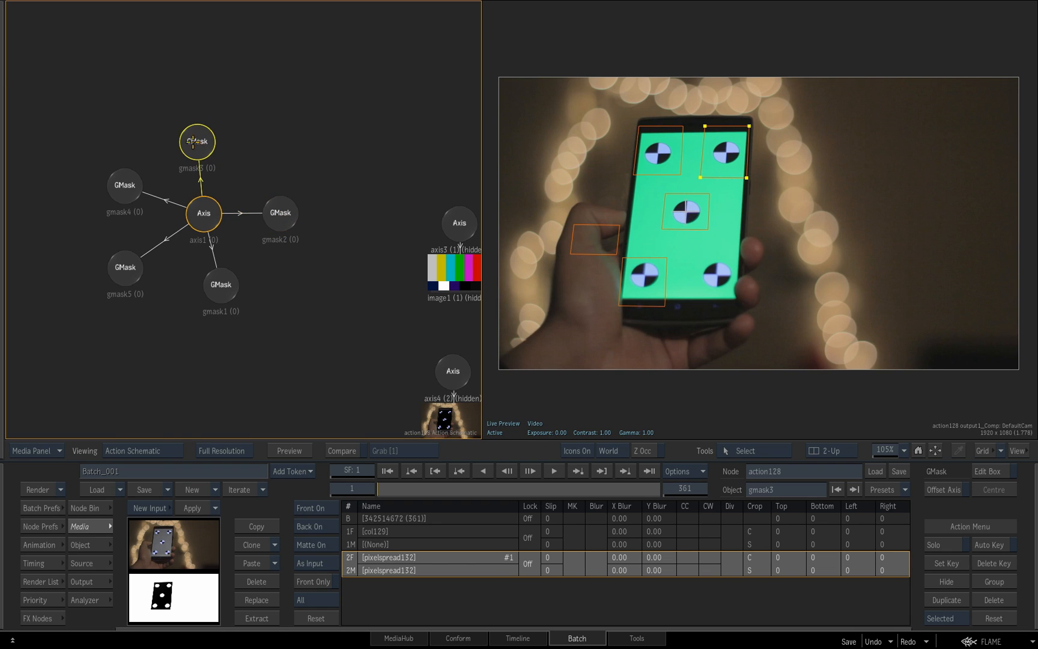
pyautogui.click(124, 193)
pyautogui.click(125, 271)
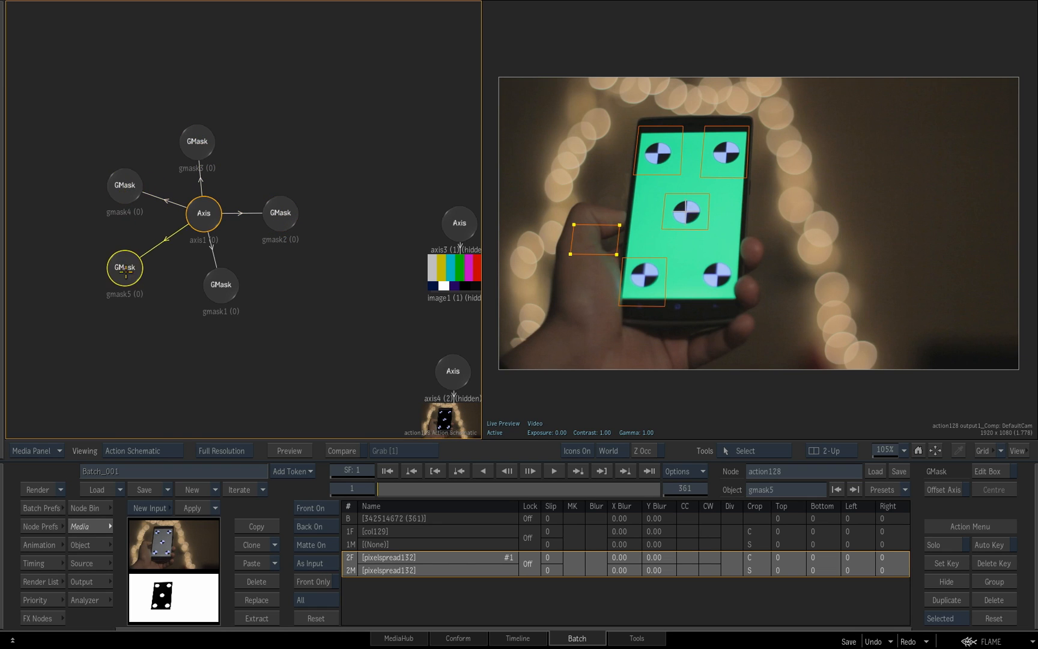
pyautogui.click(214, 293)
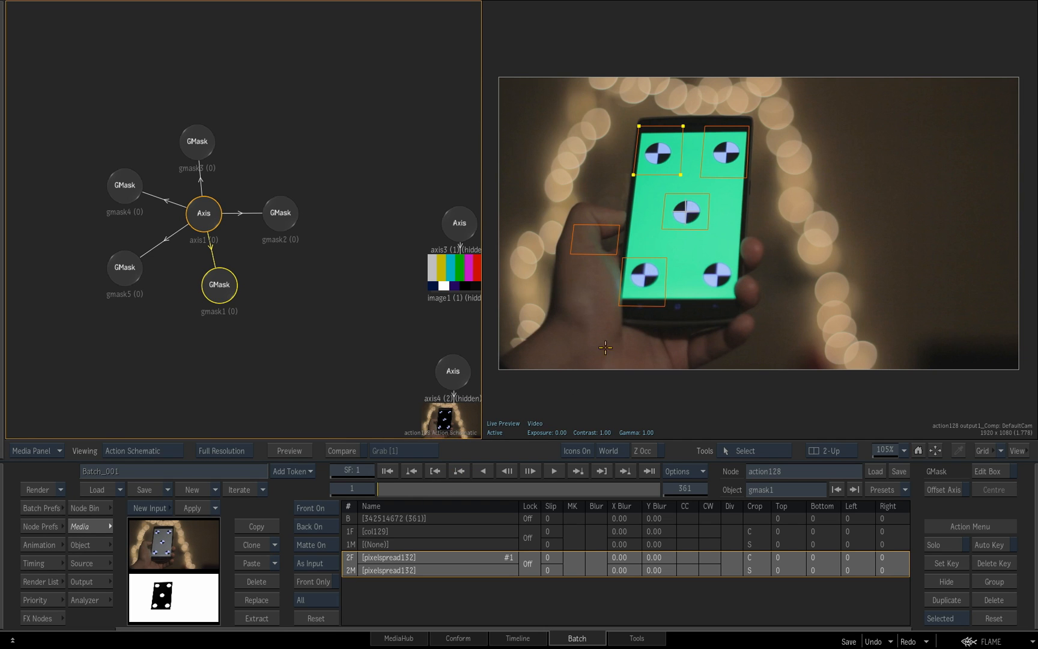
pyautogui.moveTo(403, 490); pyautogui.dragTo(363, 473)
# Show the planar Tracking settings of the GMasks' shared axis and switch the result viewport to the Action Object view
pyautogui.click(203, 218)
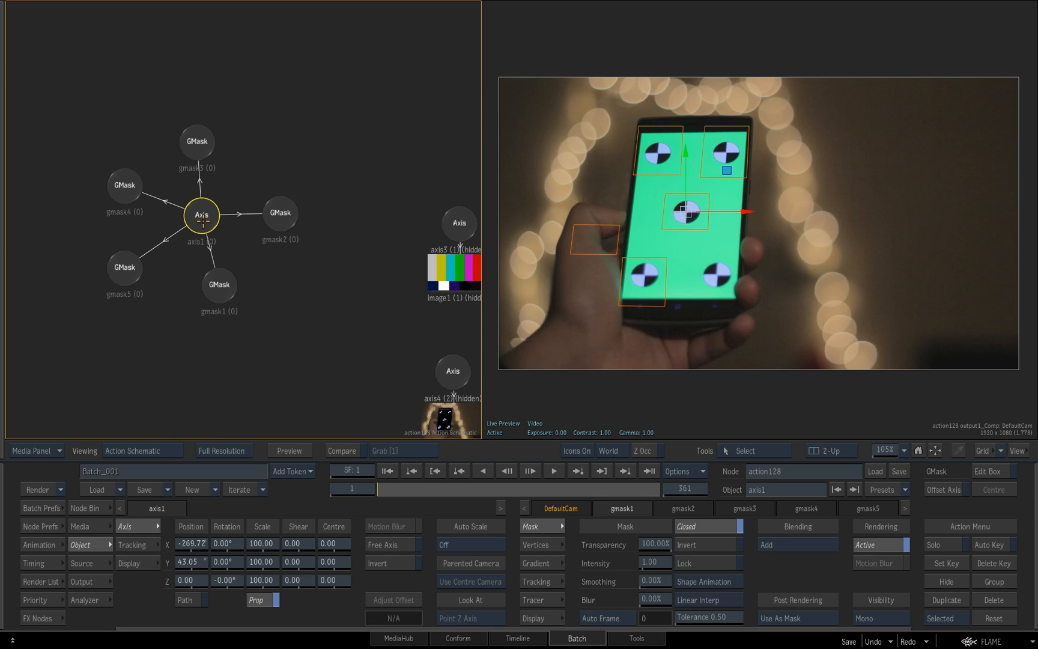
pyautogui.click(147, 544)
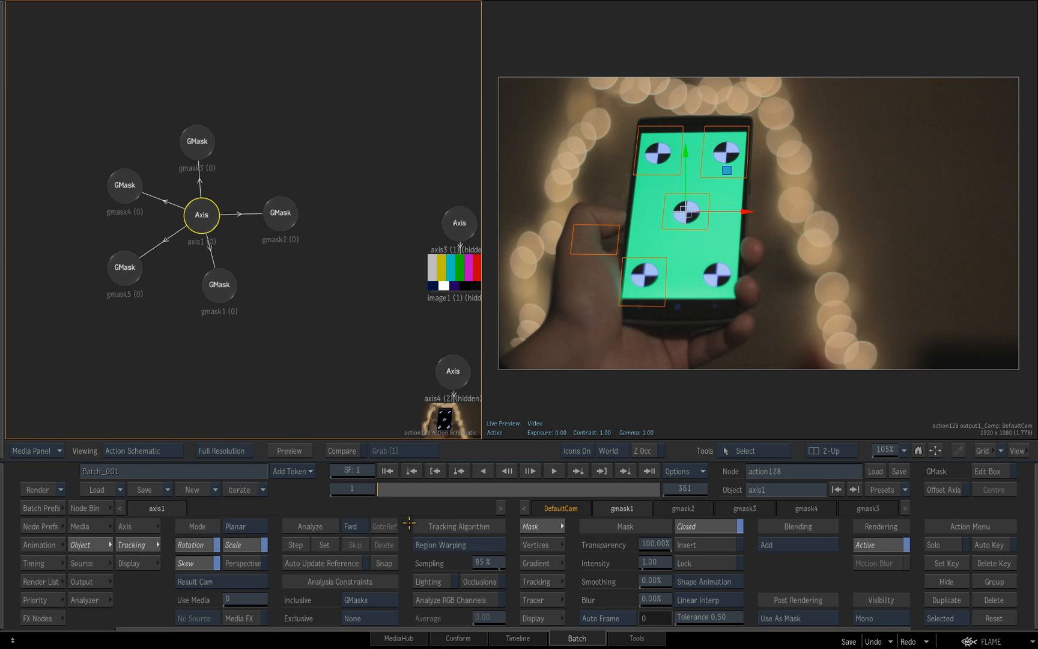
pyautogui.click(658, 402)
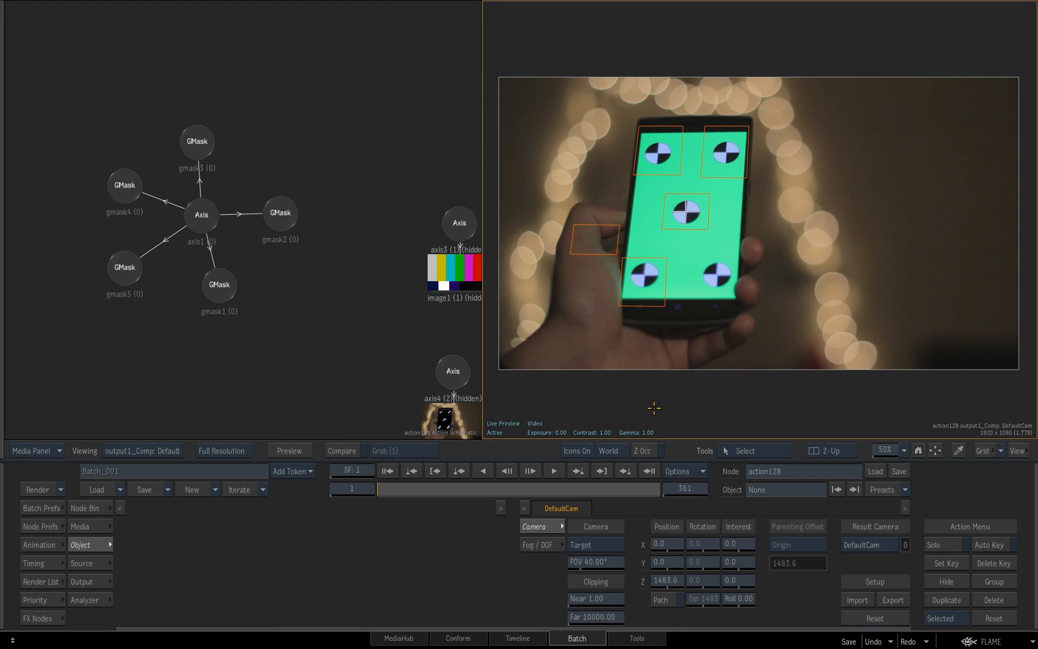
pyautogui.press('F8')
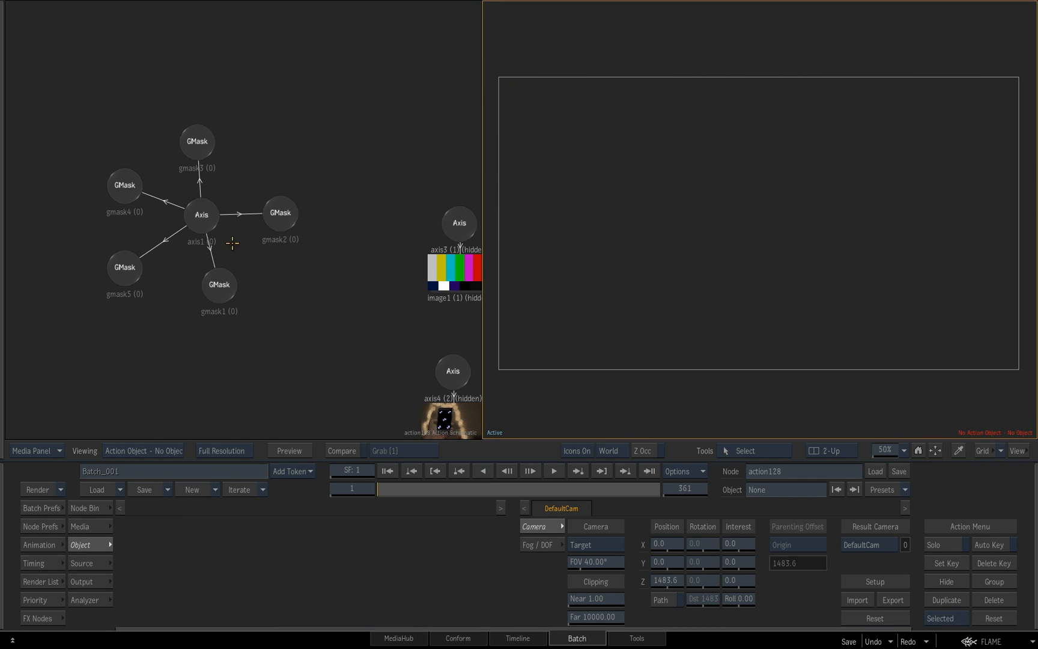
pyautogui.click(207, 223)
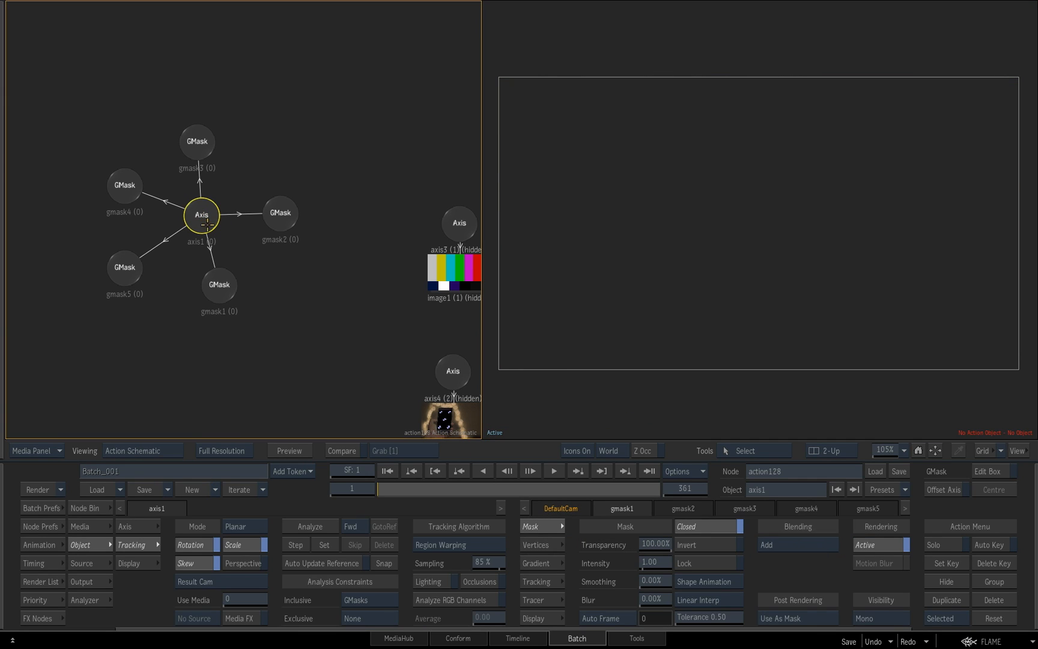
# Try media 1 as the axis's tracking source, and set Use Media back to 0
pyautogui.click(253, 601)
pyautogui.click(279, 572)
pyautogui.click(616, 385)
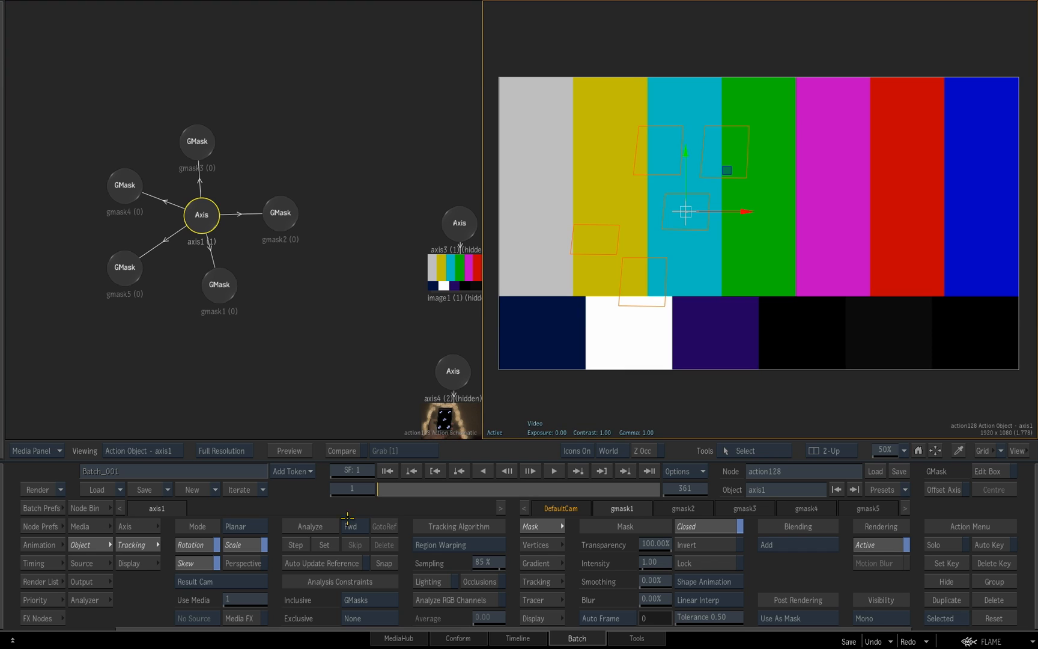
pyautogui.click(234, 599)
pyautogui.click(279, 579)
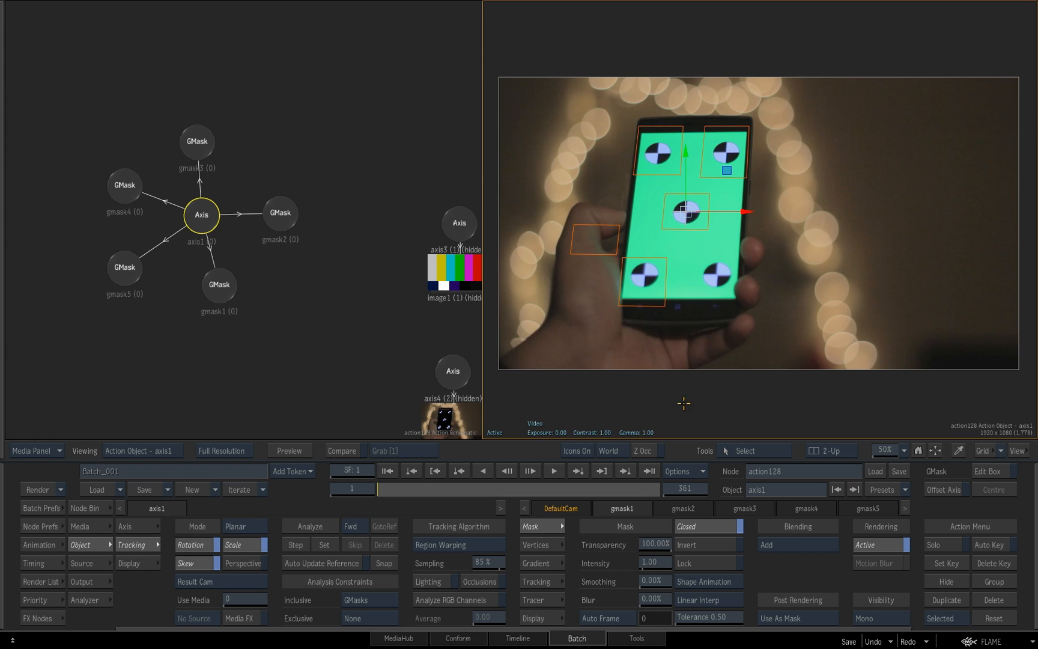
# Scrub the phone clip back to frame 1 and enable Occlusions, Lighting and Analyze RGB Channels for the planar track
pyautogui.moveTo(421, 490)
pyautogui.mouseDown()
pyautogui.moveTo(520, 492)
pyautogui.moveTo(327, 503)
pyautogui.mouseUp()
pyautogui.click(484, 582)
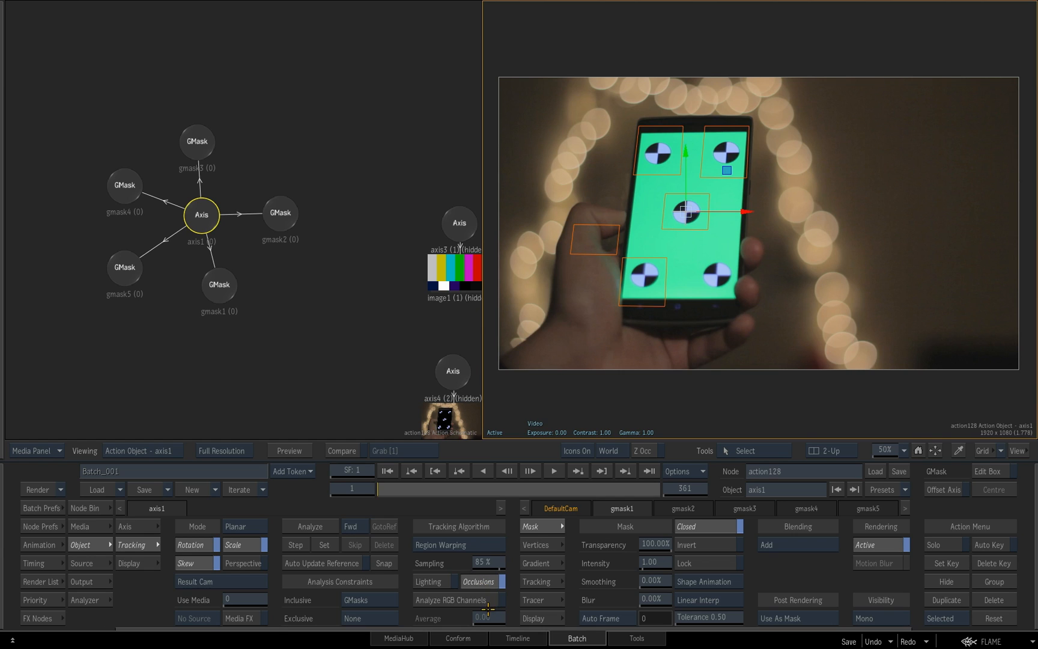
pyautogui.click(439, 580)
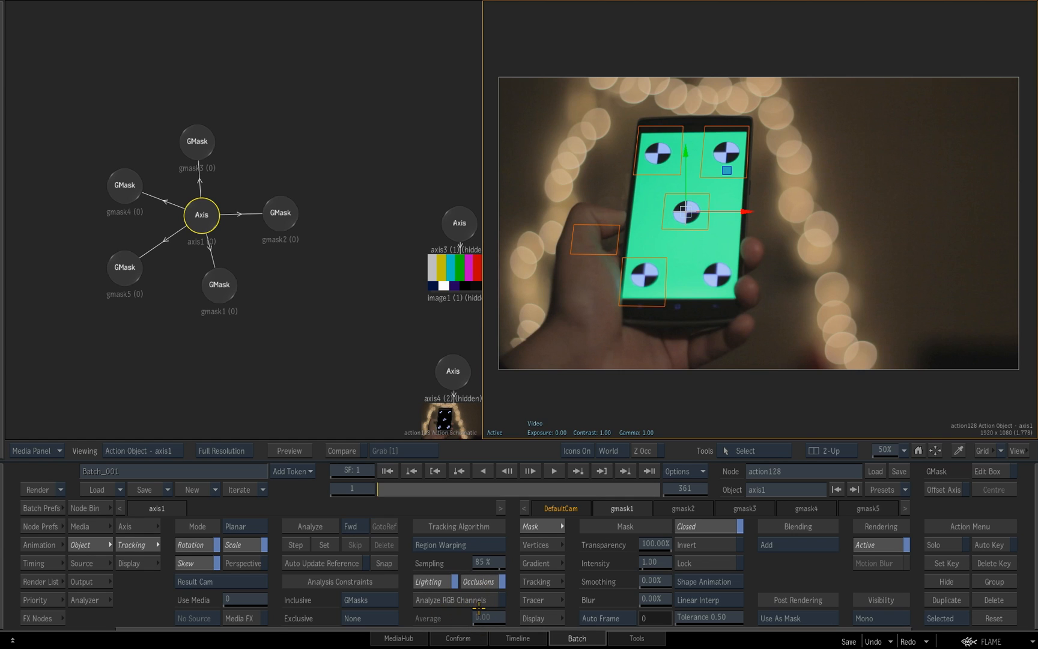
pyautogui.click(479, 601)
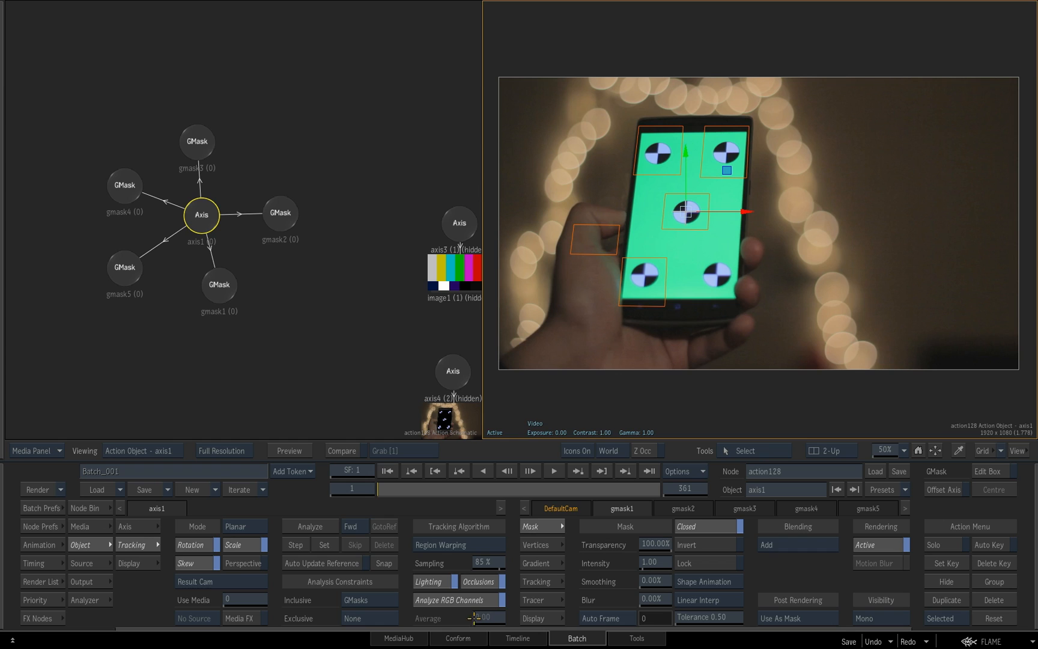
# Snap the planar tracking reference at frame 1, analyze forward through the phone clip, and return to frame 1 in the result view
pyautogui.click(384, 564)
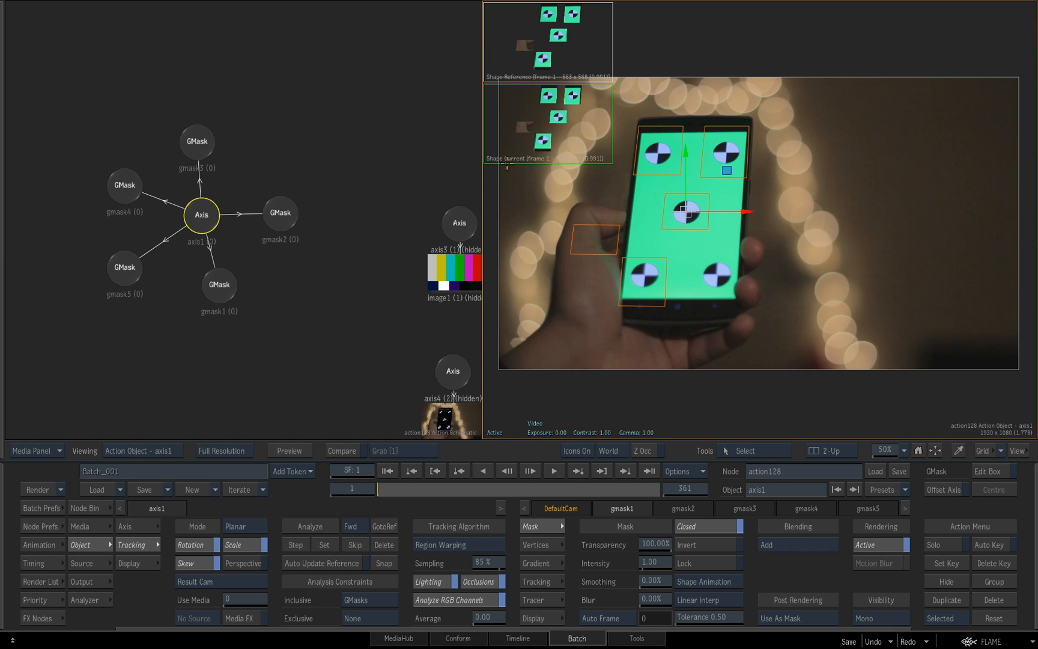
pyautogui.click(316, 527)
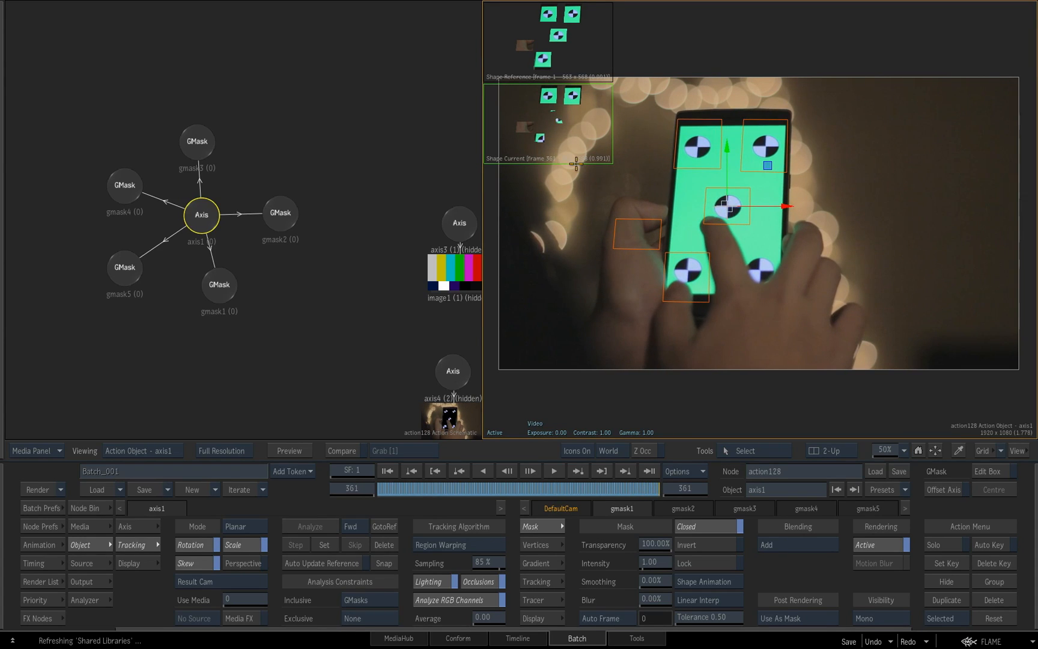
pyautogui.moveTo(625, 490); pyautogui.dragTo(369, 484)
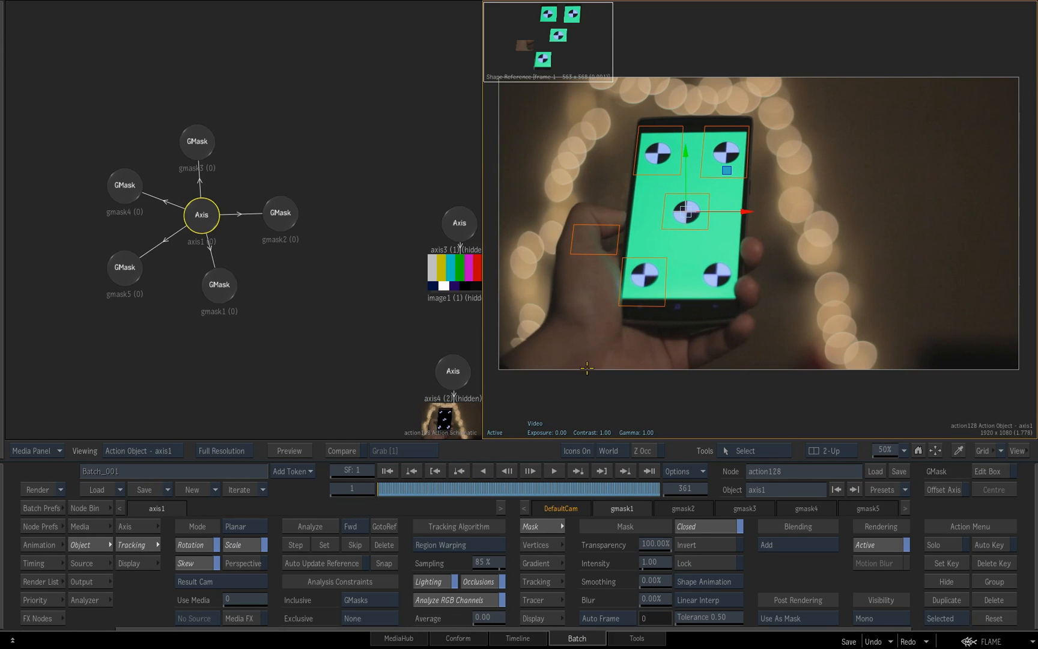
pyautogui.press('F4')
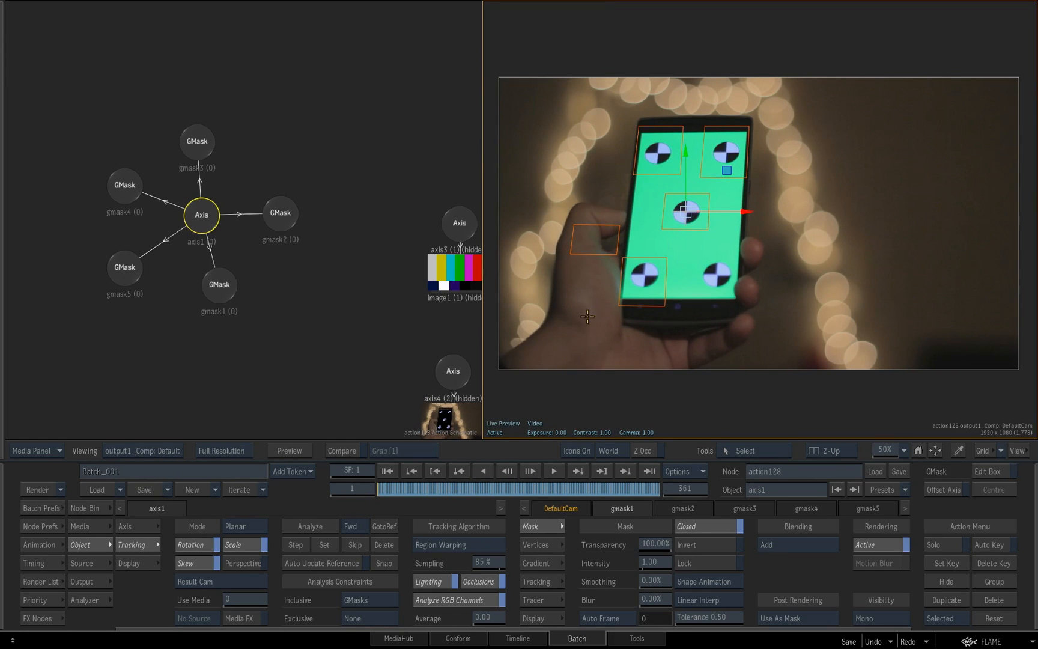
# Deactivate rendering for all five GMasks under the tracked axis, one after another
pyautogui.click(282, 216)
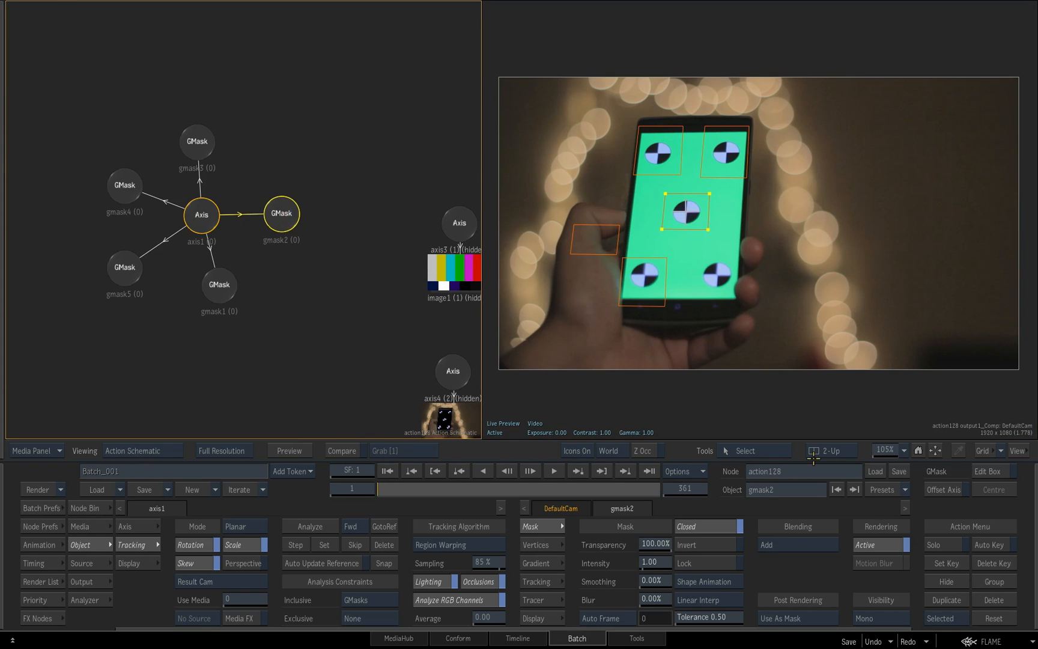
pyautogui.click(198, 143)
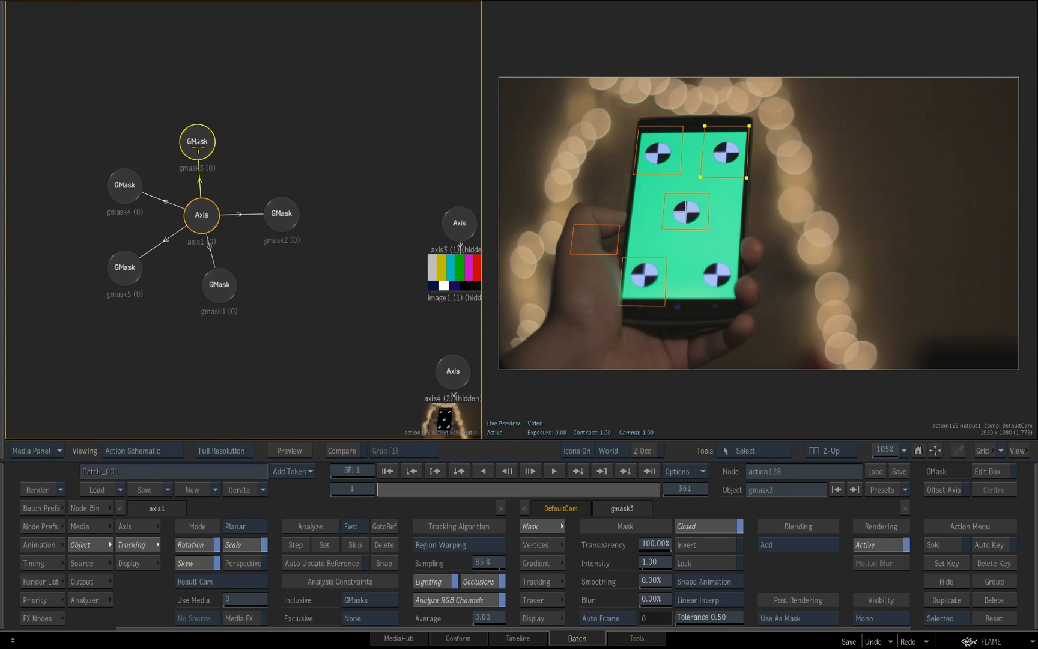
pyautogui.click(886, 549)
pyautogui.click(124, 186)
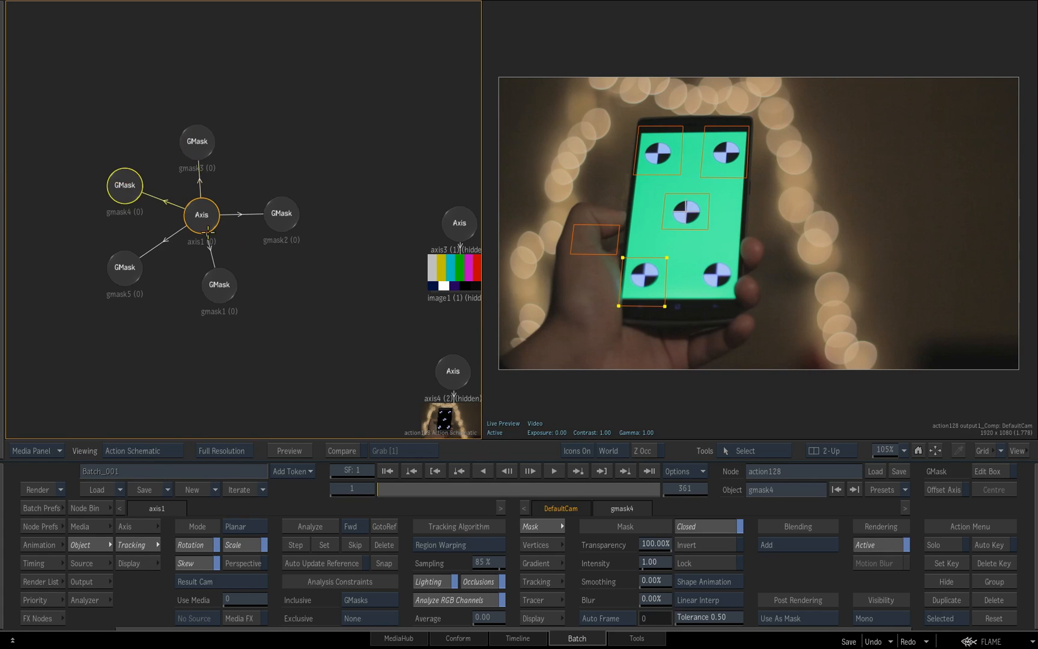
pyautogui.click(878, 540)
pyautogui.click(122, 272)
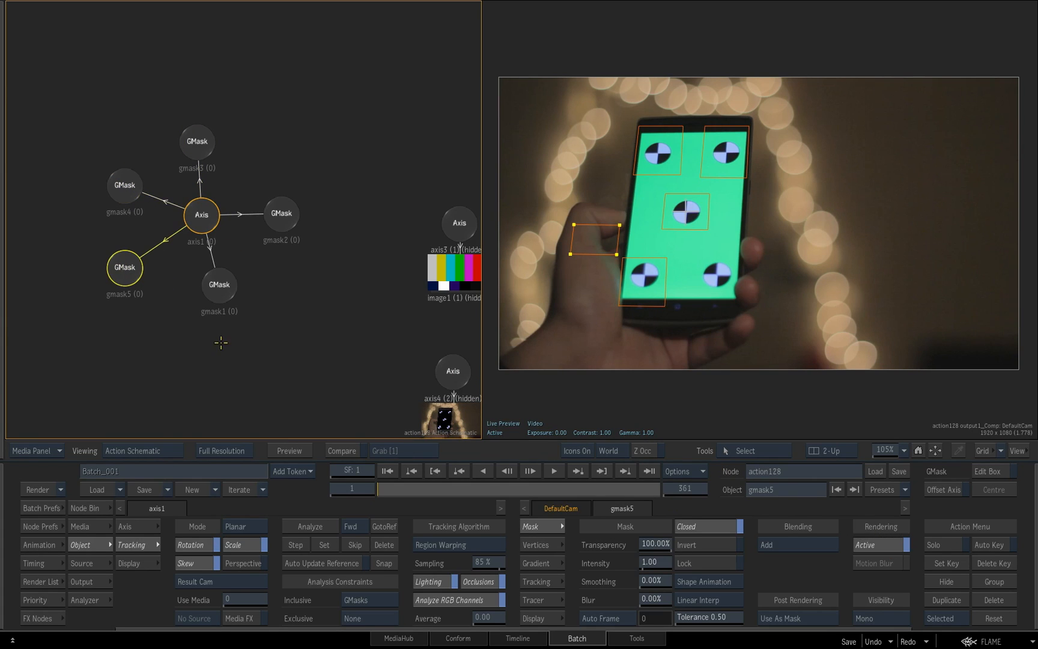
pyautogui.click(898, 544)
pyautogui.click(219, 280)
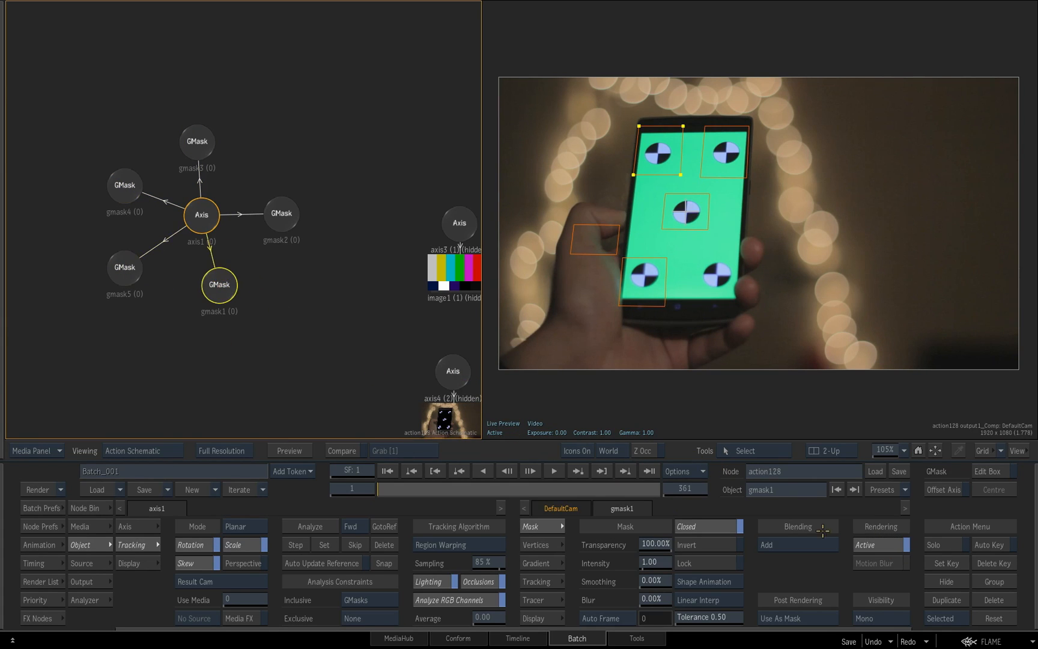
pyautogui.click(866, 544)
# Unhide the SMPTE colour bars image together with its axis beside the GMask tree
pyautogui.moveTo(392, 302); pyautogui.dragTo(352, 265)
pyautogui.moveTo(421, 187); pyautogui.dragTo(375, 191)
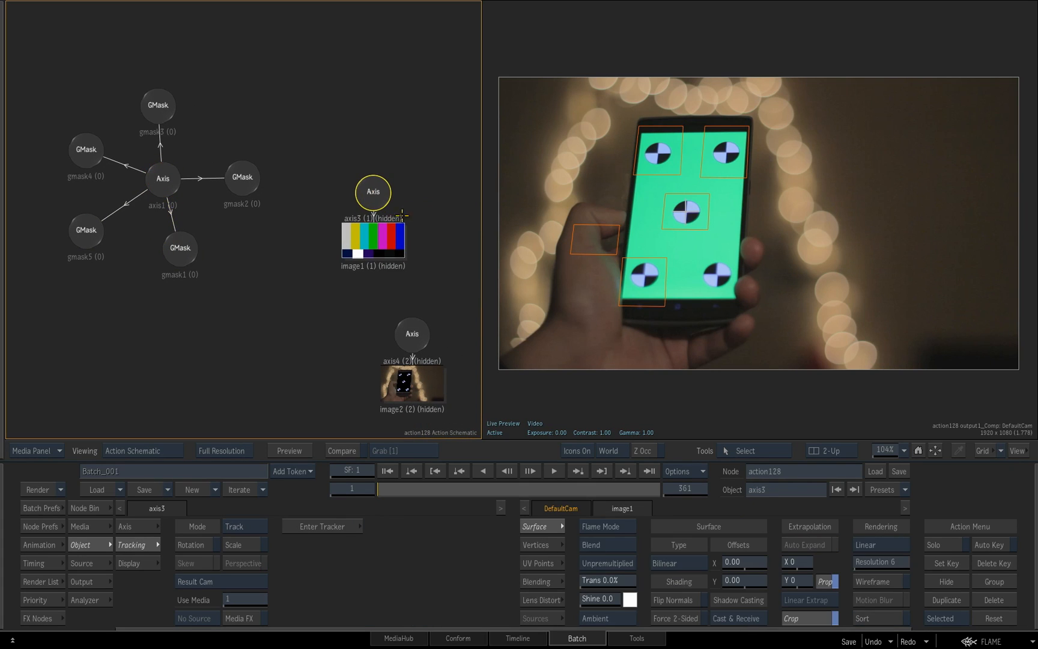
pyautogui.moveTo(318, 165); pyautogui.dragTo(434, 248)
pyautogui.press('h')
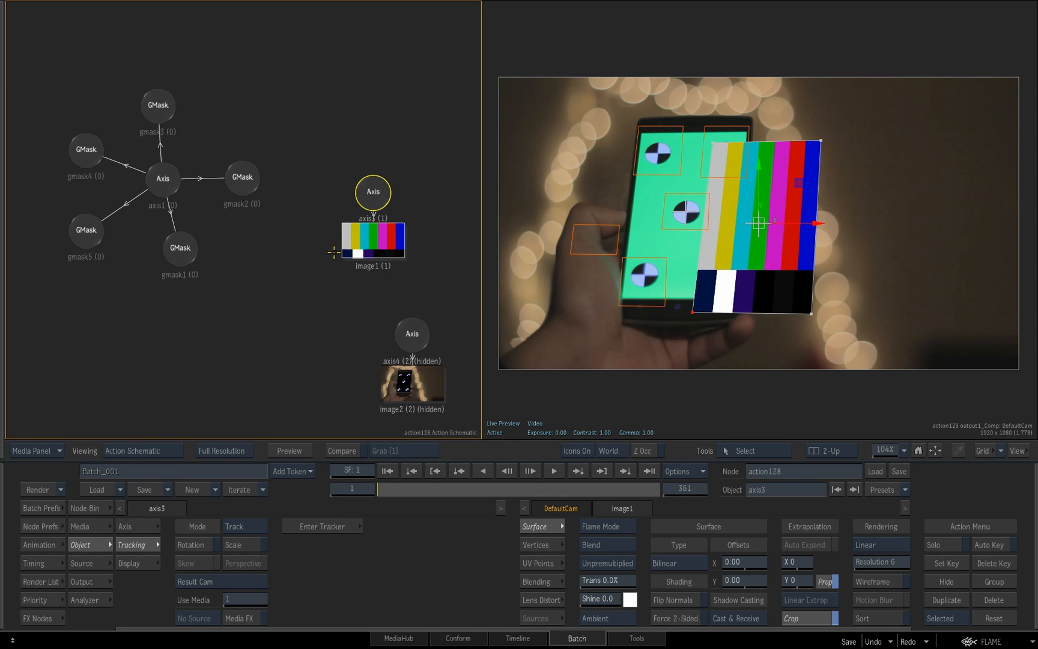
# Parent the colour bars' axis to the tracked GMask axis and scrub the clip to check the phone screen insert
pyautogui.press('Escape')
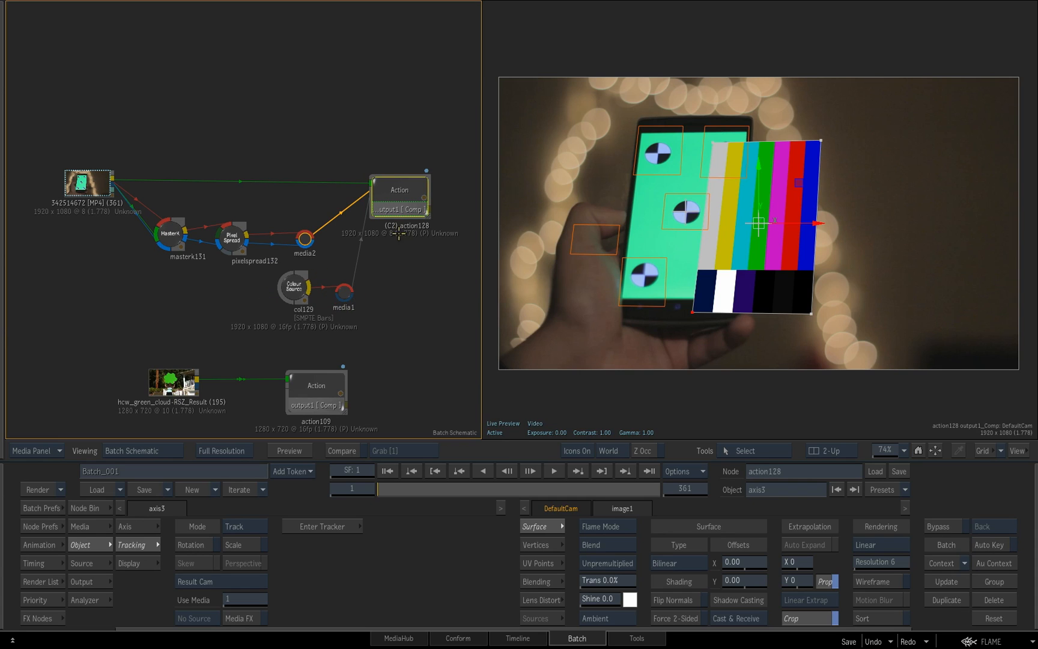
pyautogui.doubleClick(403, 194)
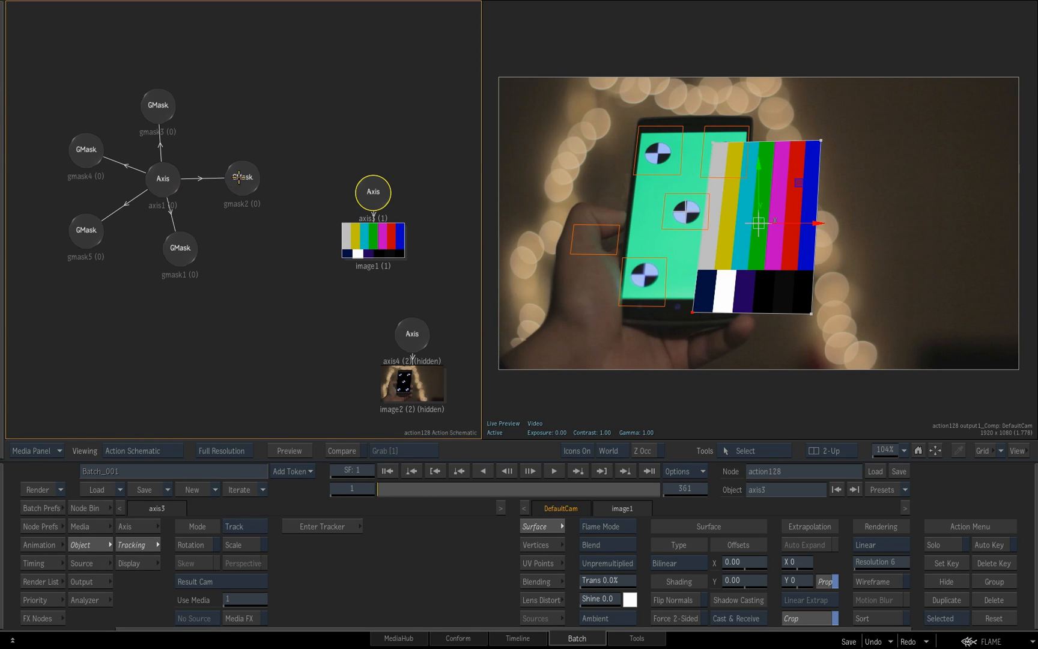
pyautogui.moveTo(359, 203); pyautogui.dragTo(296, 257)
pyautogui.moveTo(173, 189); pyautogui.dragTo(303, 243)
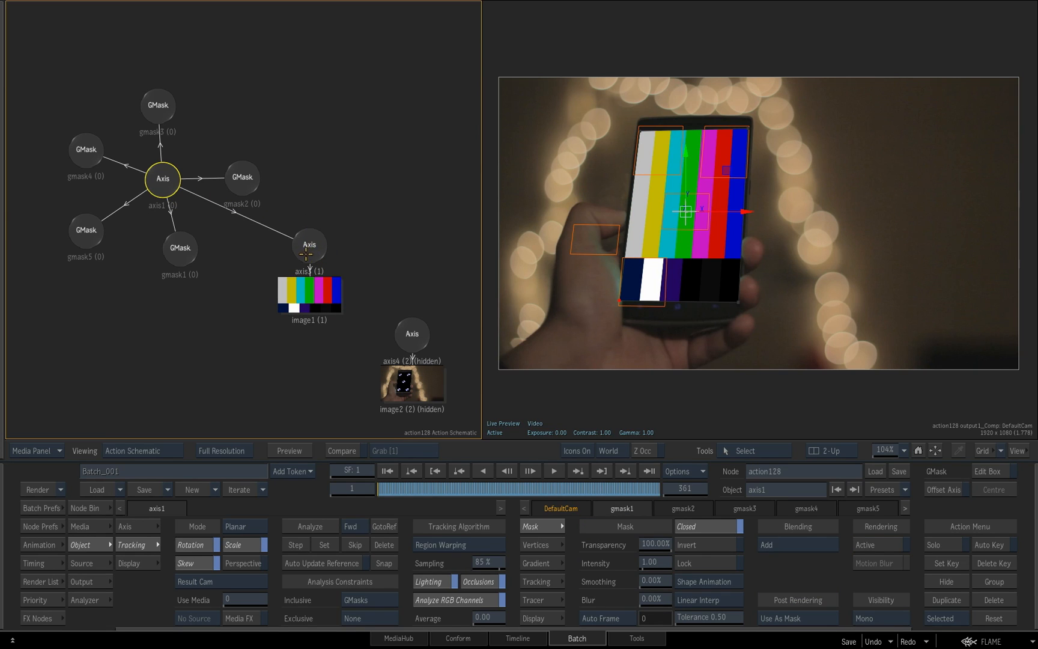
pyautogui.moveTo(720, 278); pyautogui.dragTo(764, 279)
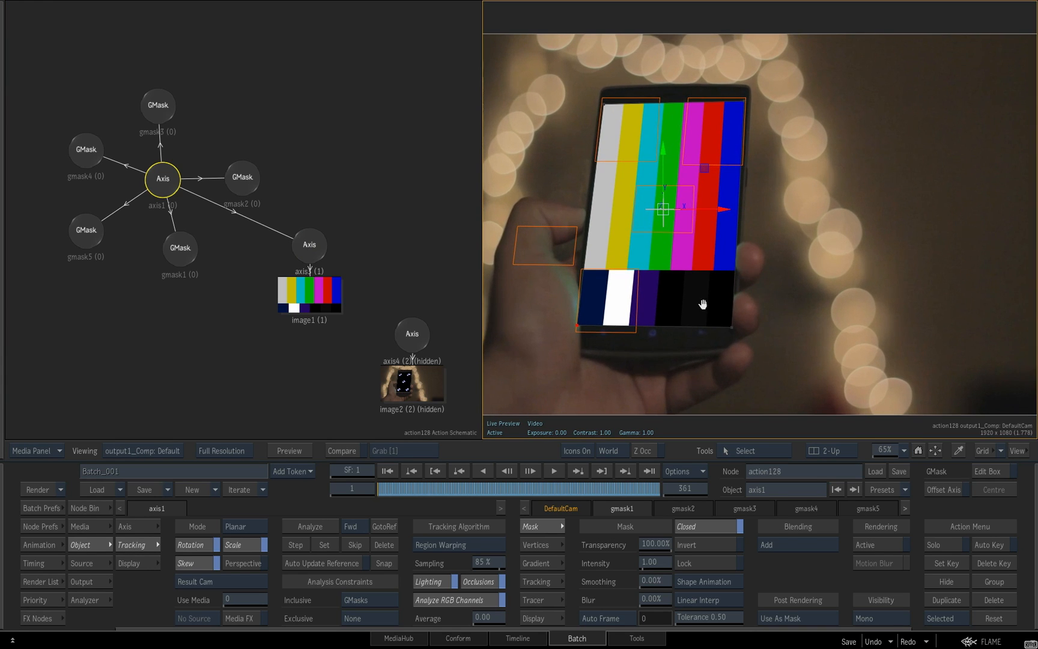
pyautogui.moveTo(393, 488); pyautogui.dragTo(351, 484)
# View the source phone clip and the Master Keyer's output matte in the batch, scrubbing to frame 198 to check the fingers
pyautogui.press('Escape')
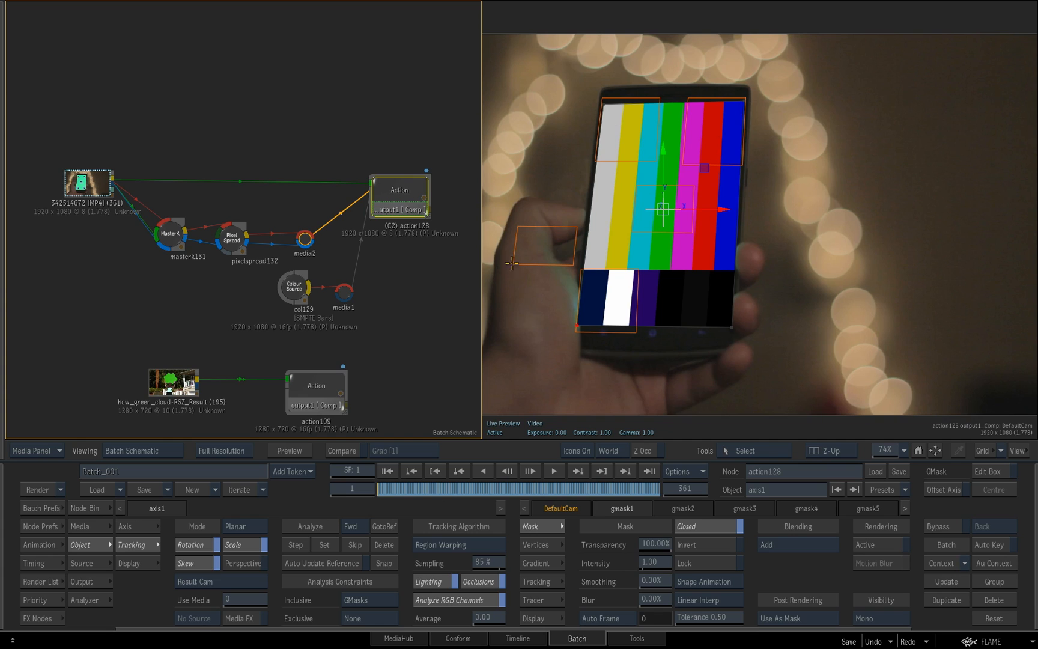
pyautogui.click(96, 185)
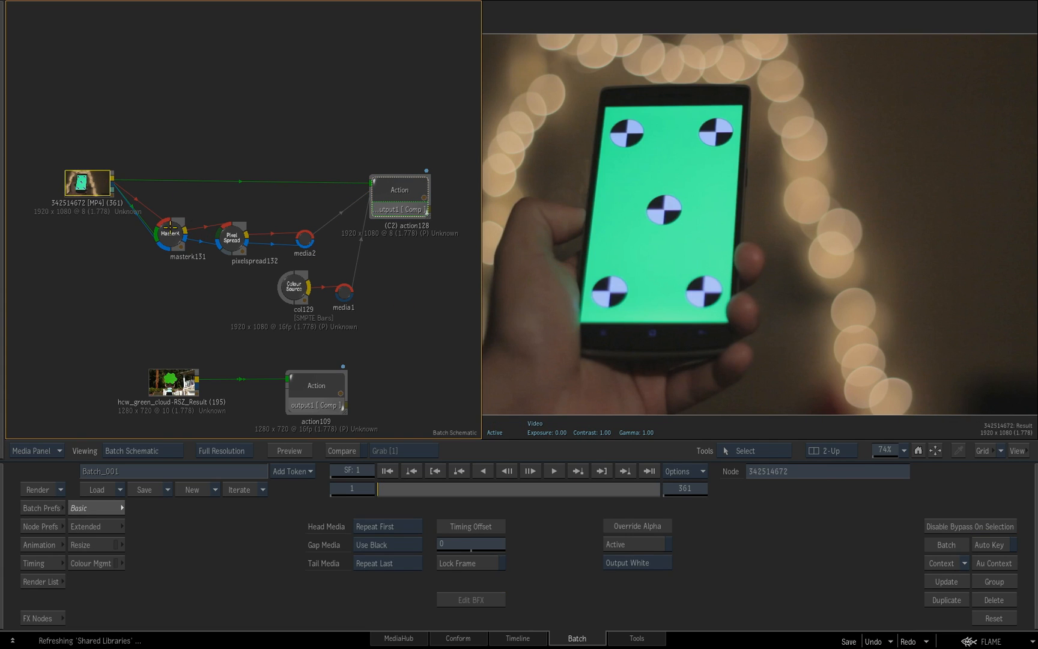
pyautogui.moveTo(174, 239); pyautogui.dragTo(172, 232)
pyautogui.press('F4')
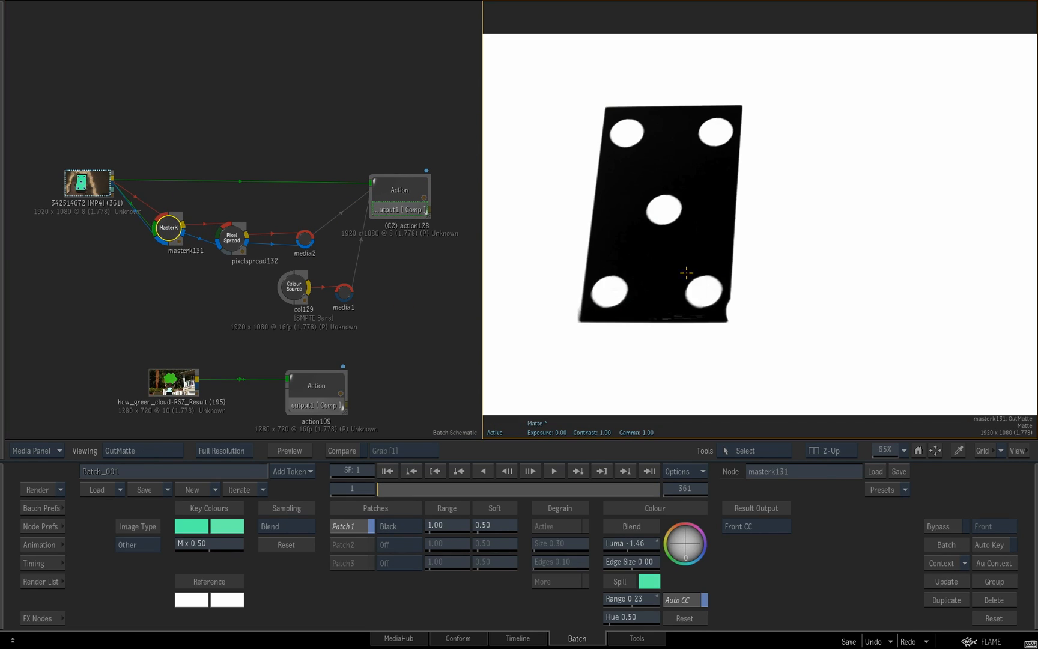
pyautogui.moveTo(440, 489); pyautogui.dragTo(532, 500)
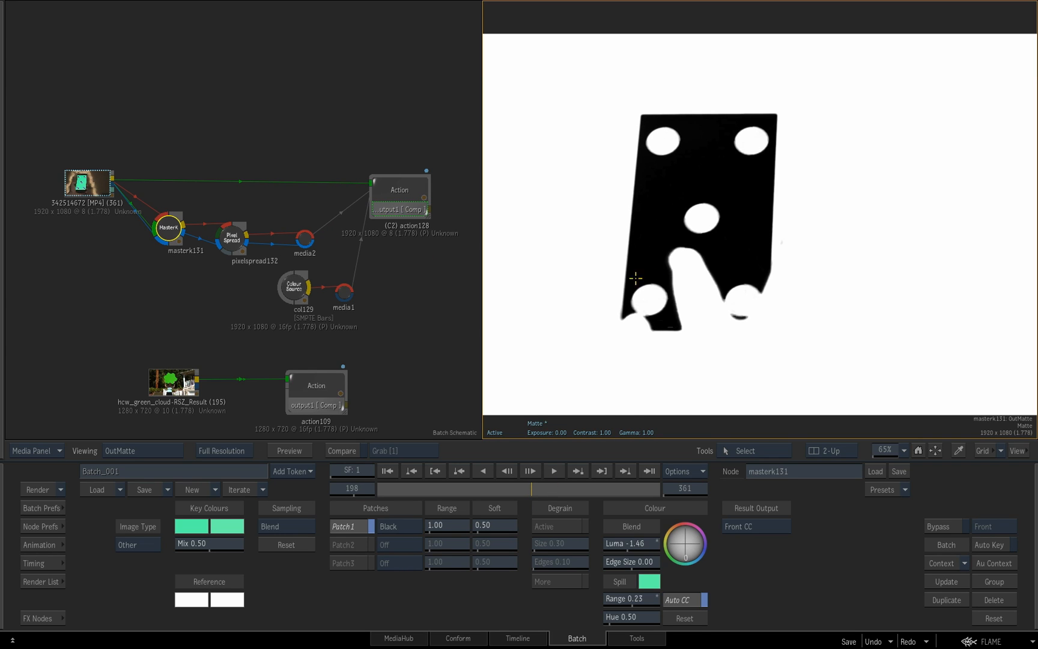
# Return inside the phone composite's Action node and unhide the keyed hand image with its axis over the colour bars
pyautogui.press('F4')
pyautogui.click(407, 190)
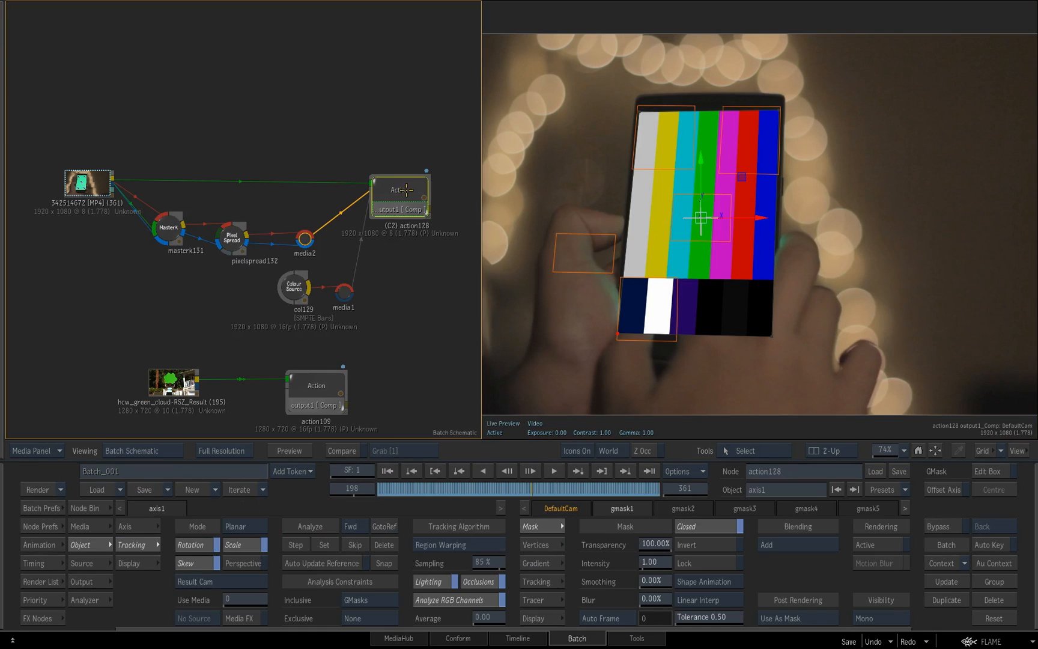
pyautogui.doubleClick(401, 190)
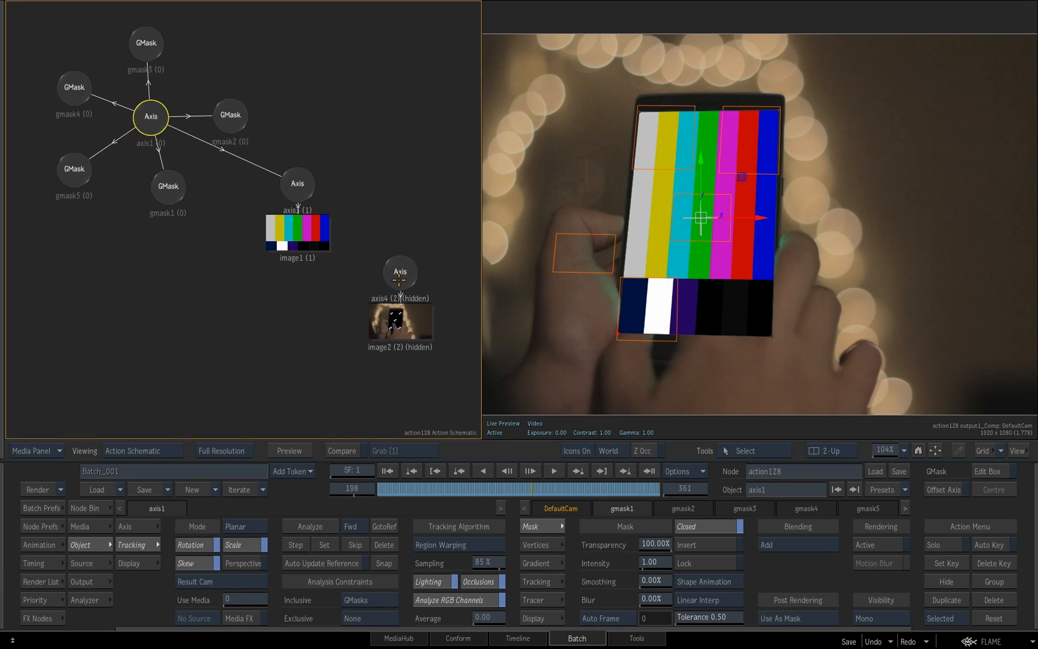
pyautogui.click(399, 265)
pyautogui.moveTo(349, 239); pyautogui.dragTo(459, 365)
pyautogui.hotkey('shift', 'h')
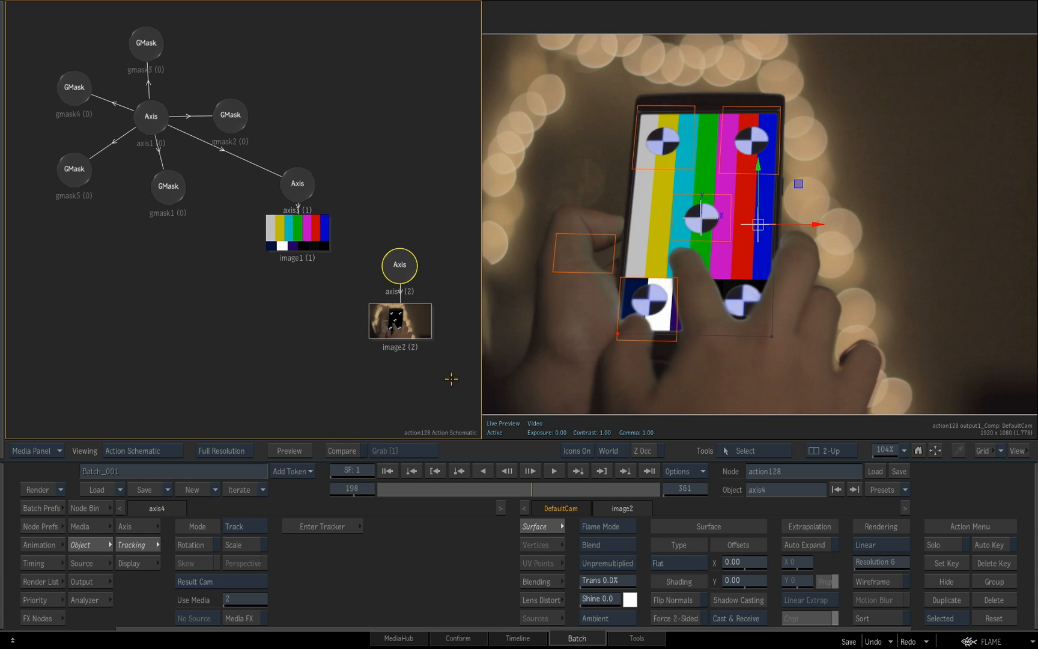
# Play the finished phone screen composite through from frame 1 and rewind it
pyautogui.moveTo(493, 489); pyautogui.dragTo(401, 488)
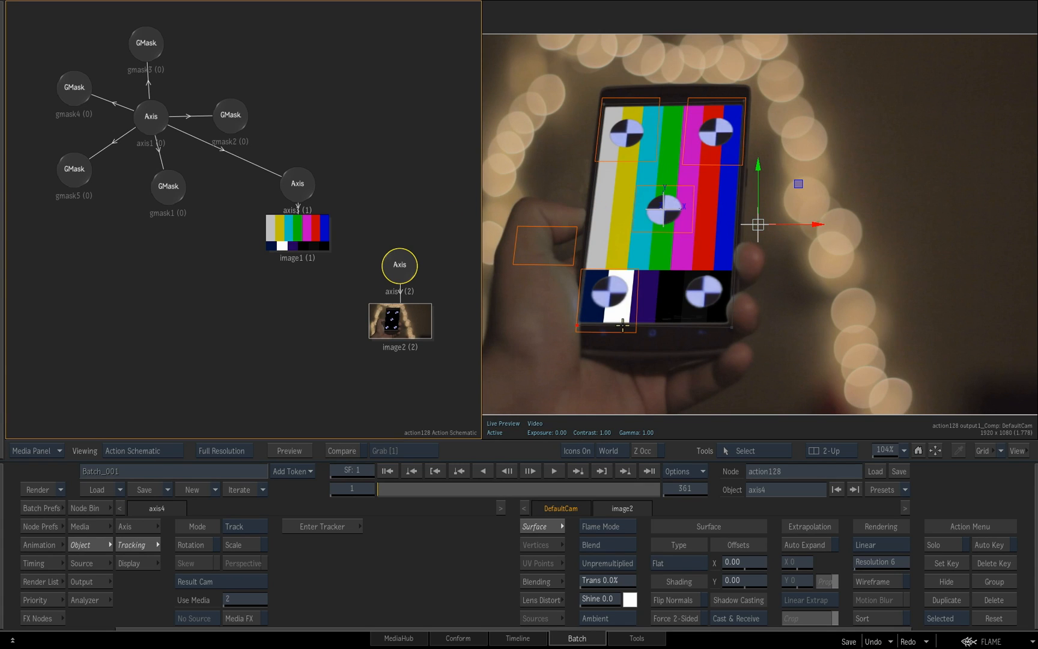
pyautogui.click(557, 473)
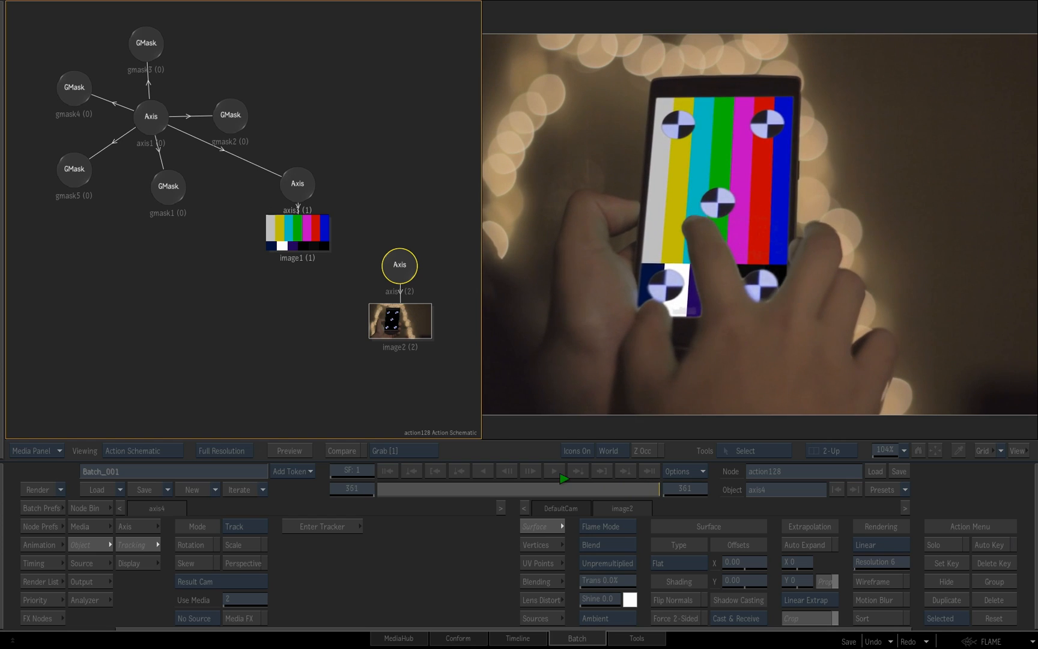
pyautogui.moveTo(611, 489); pyautogui.dragTo(370, 488)
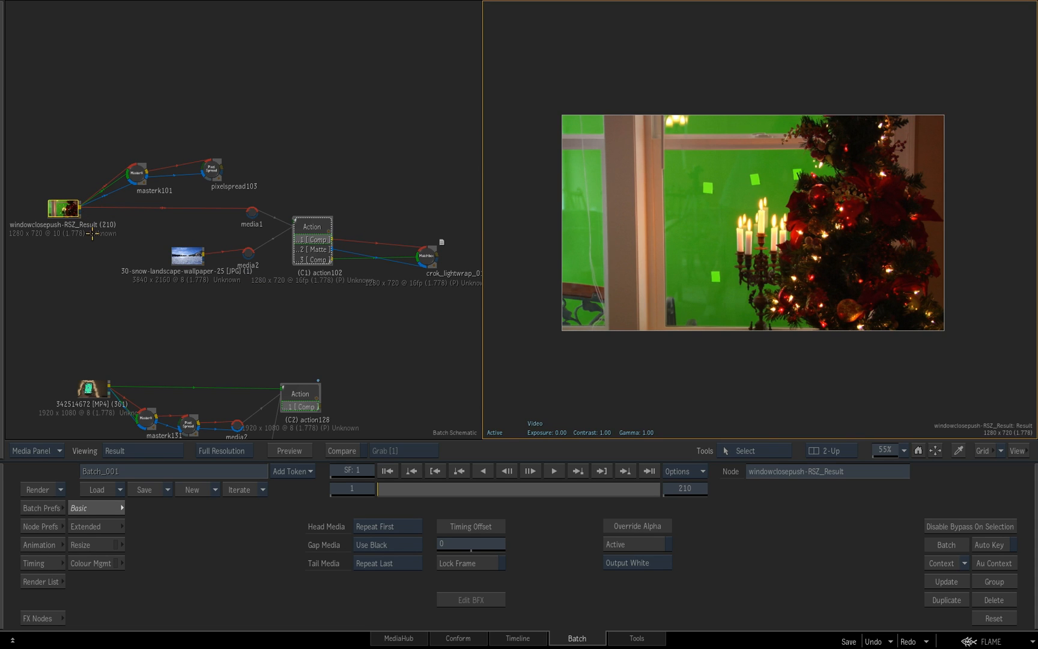
# Review the windowclosepush greenscreen clip and the snow landscape image that feed the third composite
pyautogui.moveTo(409, 488); pyautogui.dragTo(371, 489)
pyautogui.click(188, 256)
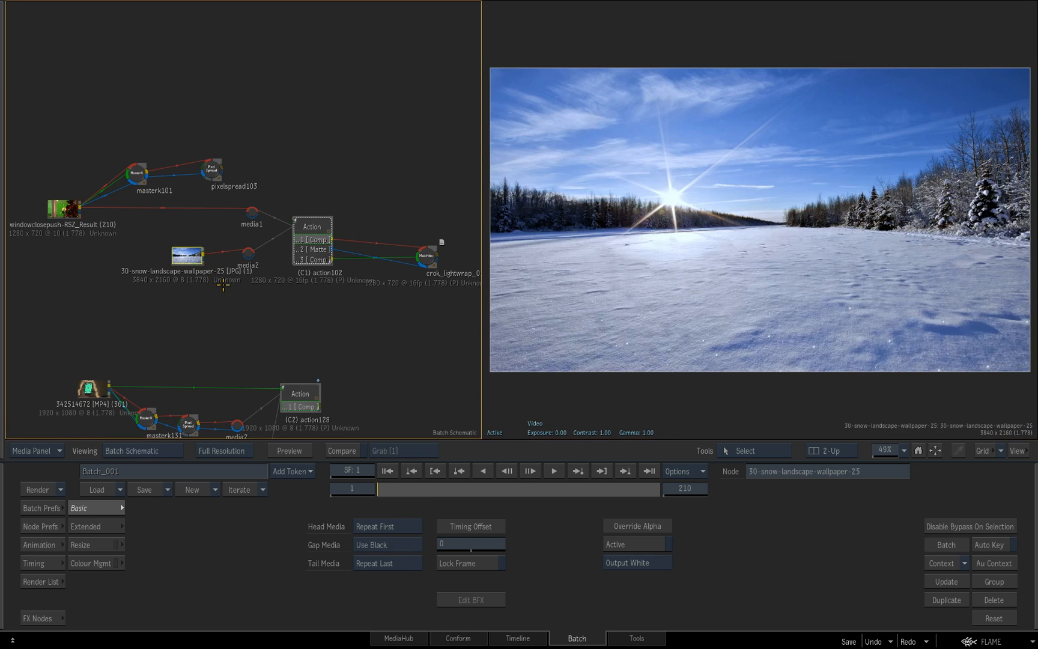
pyautogui.moveTo(481, 490); pyautogui.dragTo(325, 490)
# Inside the action102 node, add an Analyzer Mono node for media 1, the windowclosepush clip, and place it beside the snow image
pyautogui.click(313, 232)
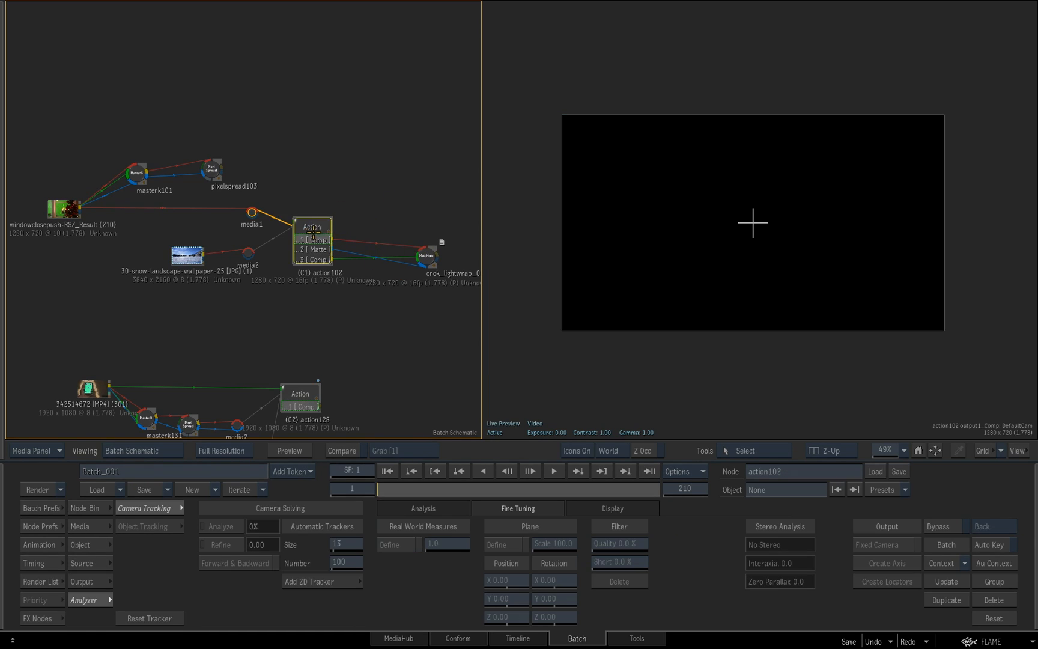
pyautogui.doubleClick(313, 232)
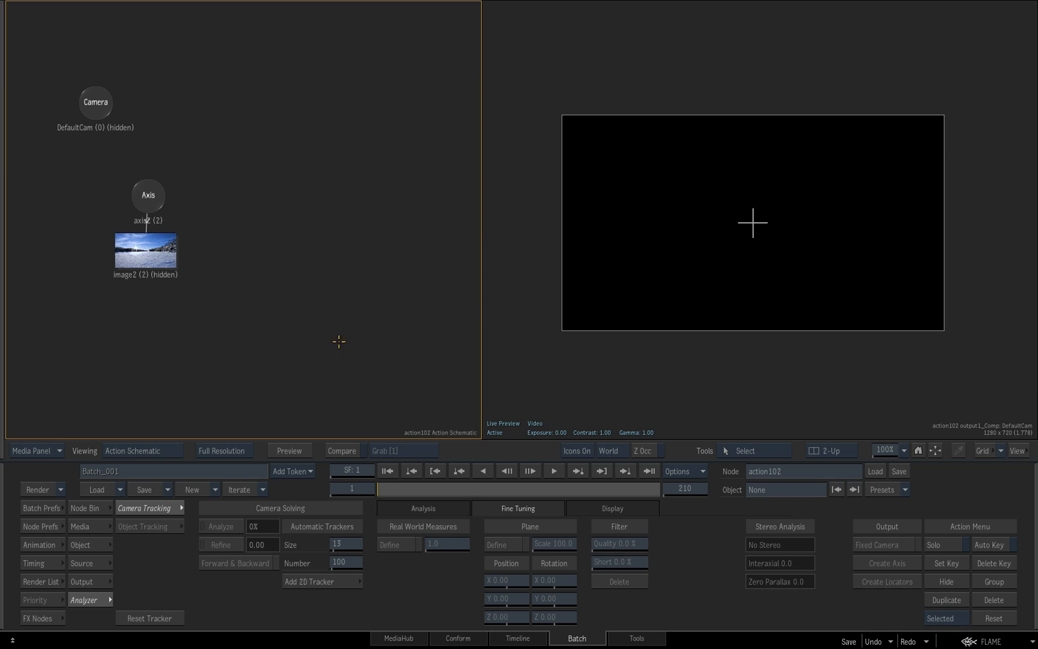
pyautogui.click(664, 358)
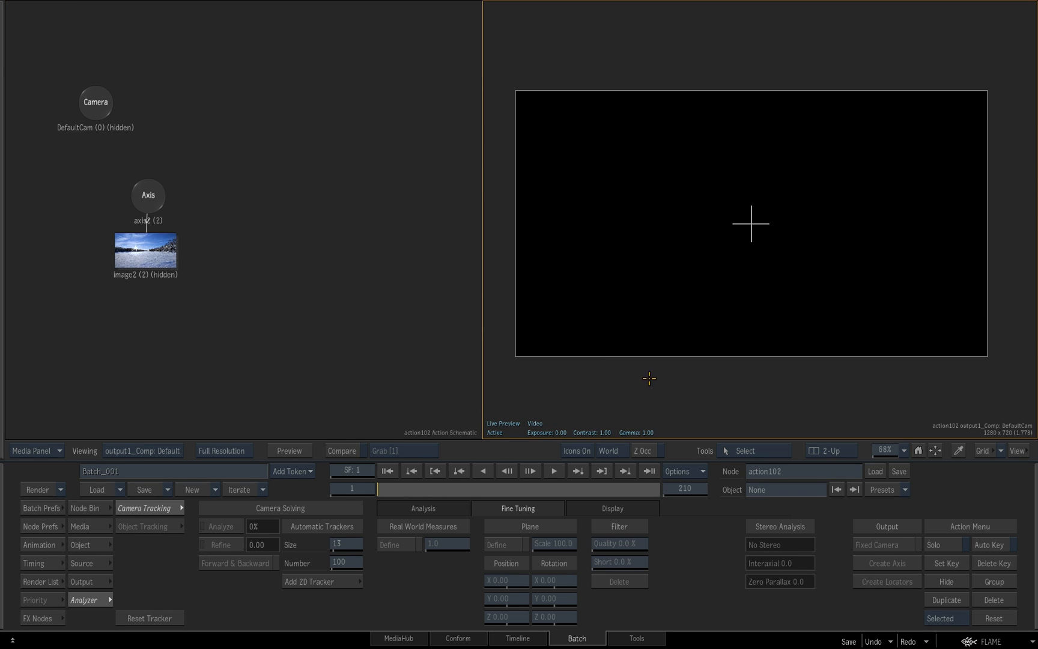
pyautogui.click(83, 508)
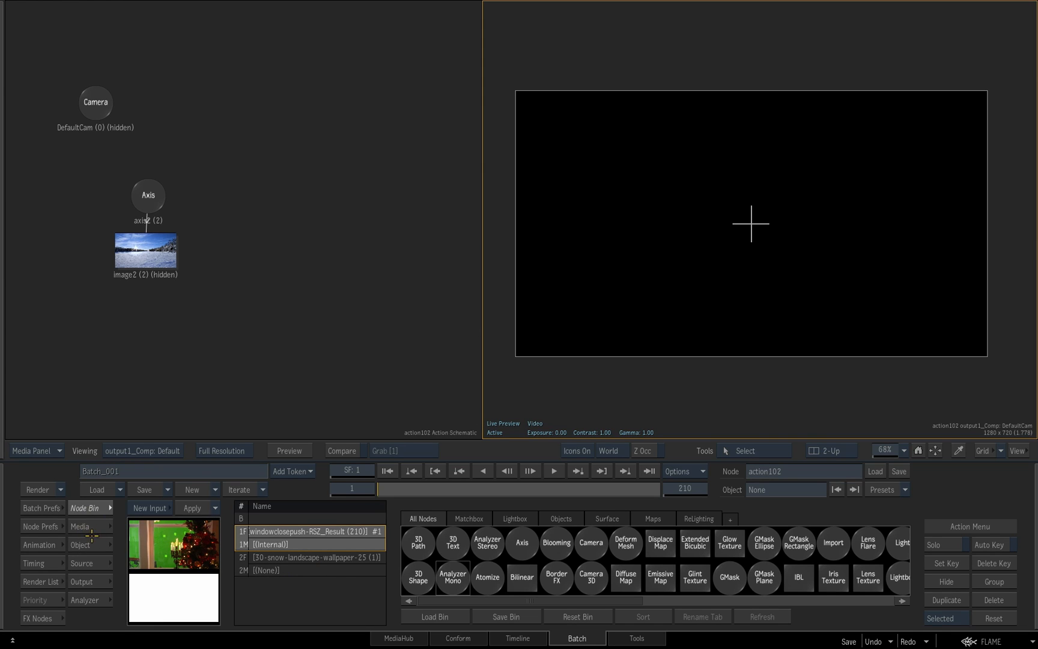
pyautogui.click(239, 563)
pyautogui.click(241, 540)
pyautogui.moveTo(314, 218); pyautogui.dragTo(317, 222)
pyautogui.press('Escape')
pyautogui.moveTo(239, 202); pyautogui.dragTo(338, 198)
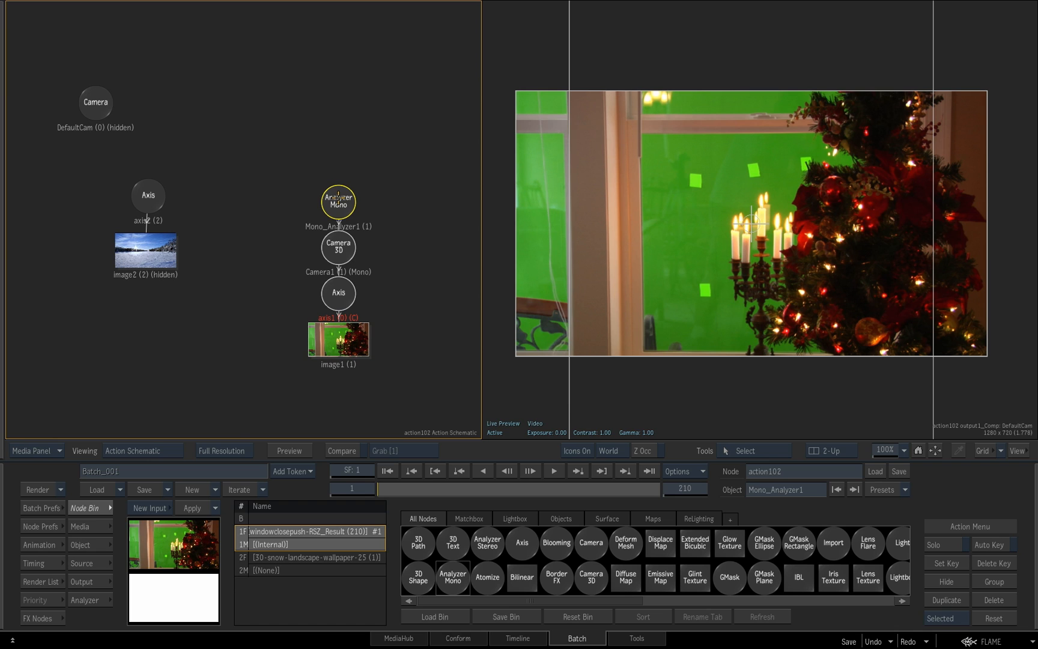
# Show the Mono Analyzer's camera tracking Analysis settings and review the camera motion options, keeping Auto Detect Motion
pyautogui.doubleClick(337, 195)
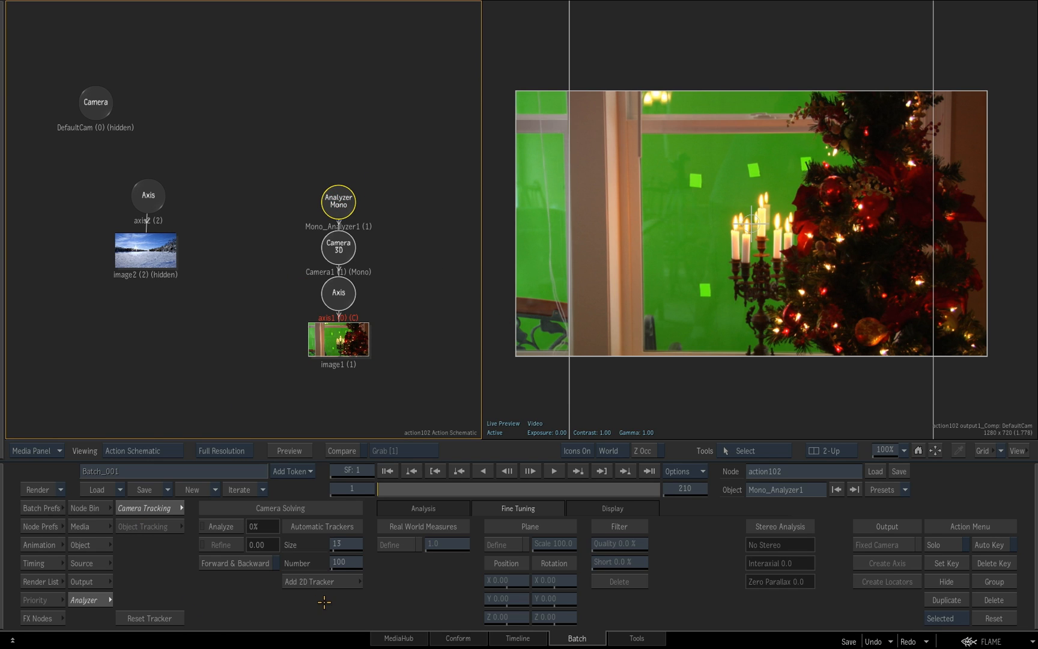
pyautogui.click(423, 508)
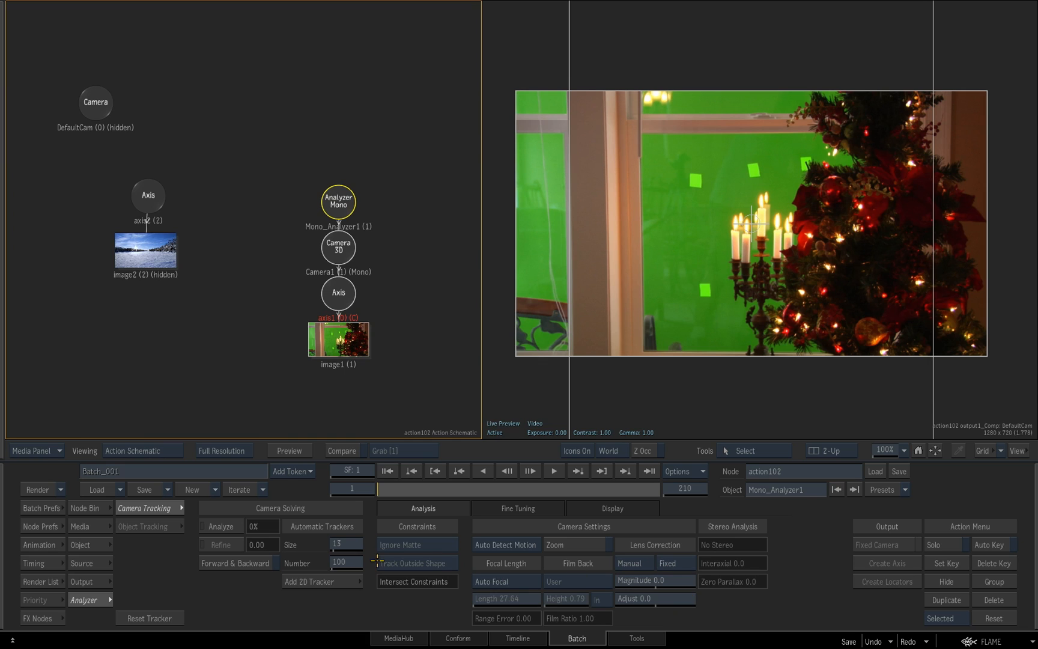
pyautogui.click(527, 544)
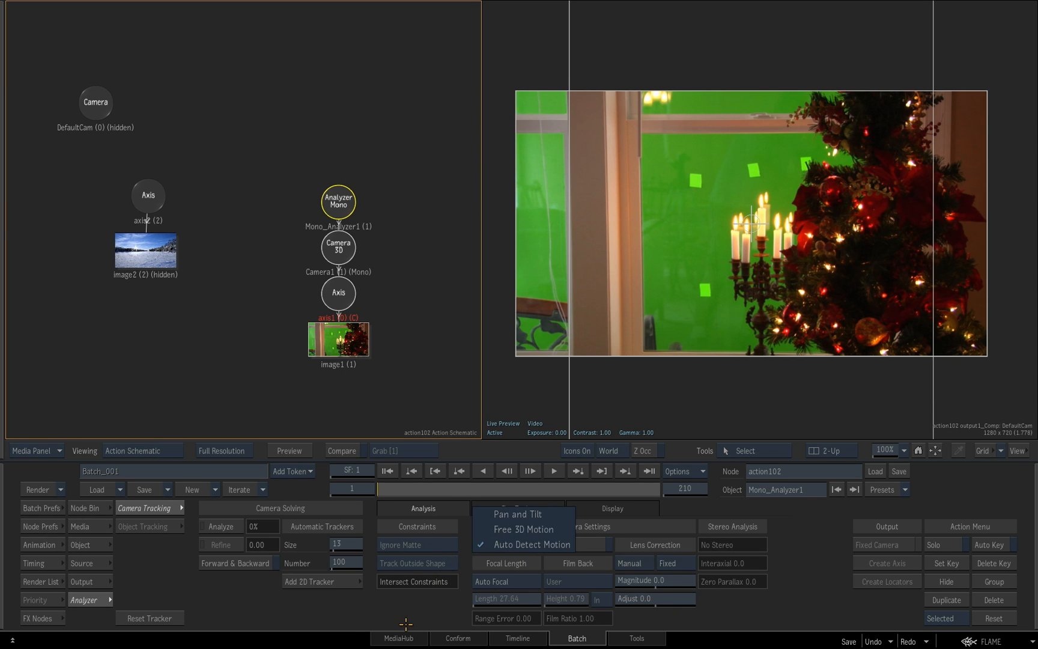
pyautogui.click(496, 545)
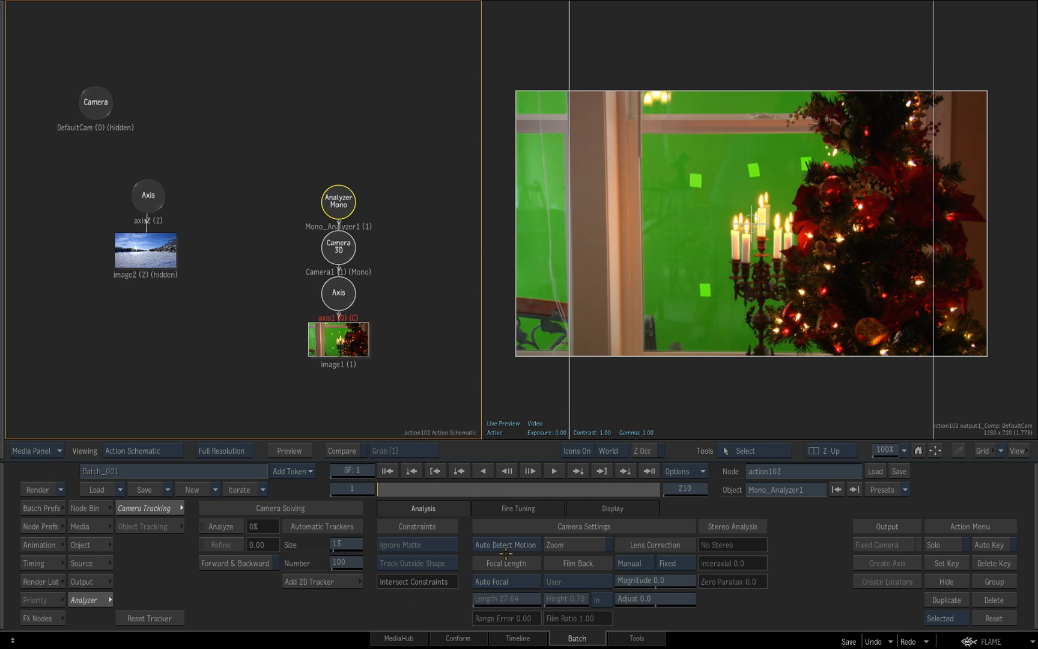
# Set the number of automatic trackers to 300 and run the camera tracking analysis on the windowclosepush clip
pyautogui.click(346, 563)
pyautogui.click(359, 525)
pyautogui.doubleClick(330, 544)
pyautogui.click(380, 534)
pyautogui.click(217, 526)
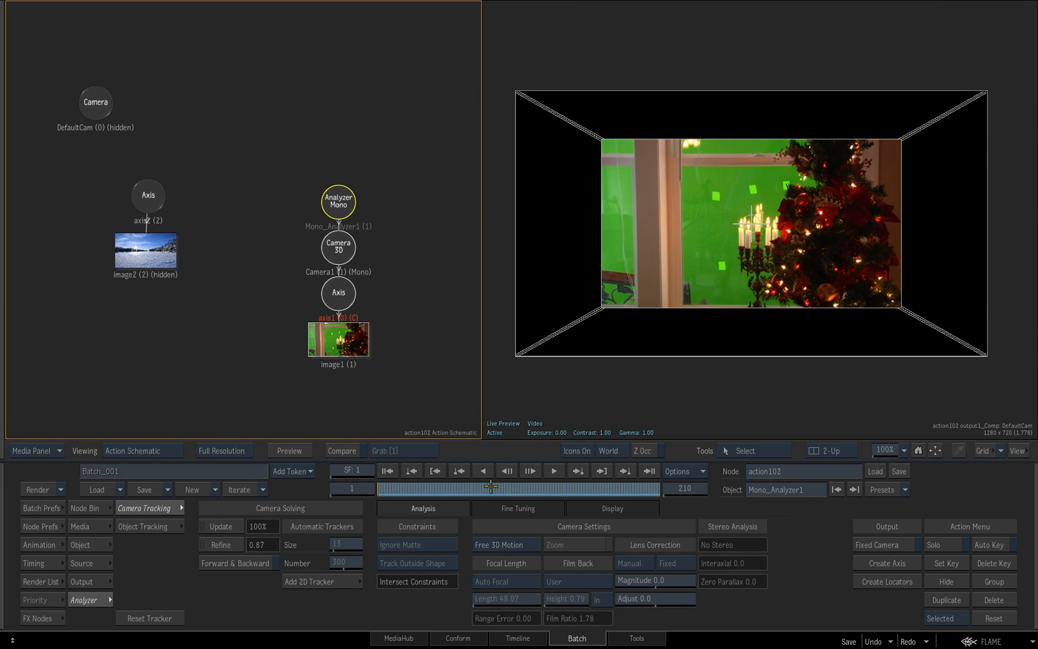
# Examine the solved tracking points over the footage, with the Fine Tuning settings shown, and orbit the point cloud in the Analyzer working view
pyautogui.press('F8')
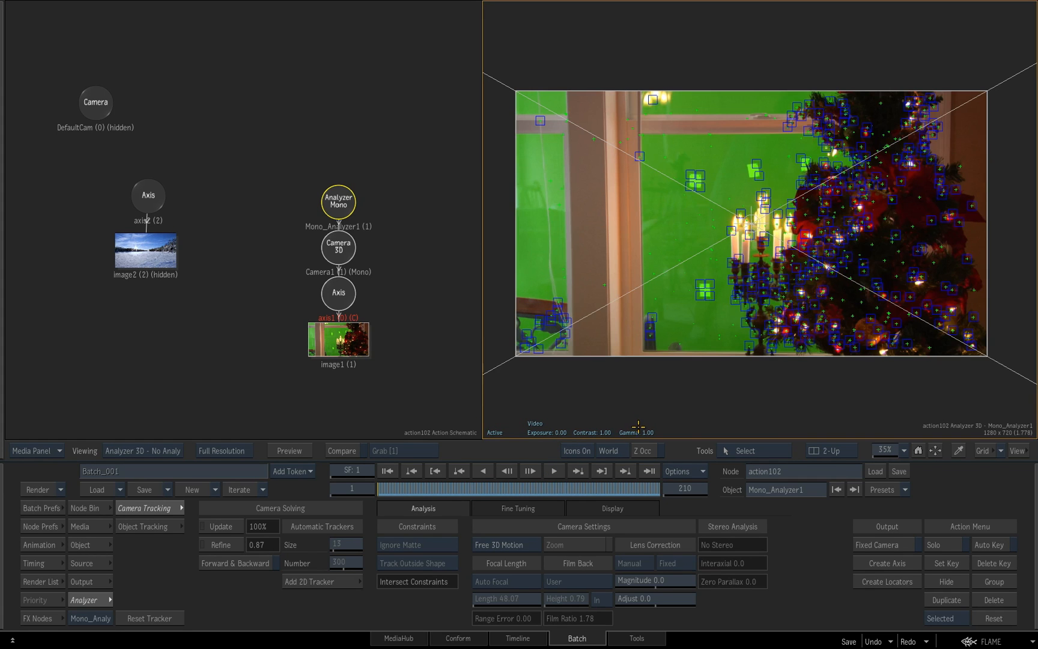
pyautogui.click(517, 508)
pyautogui.moveTo(512, 486); pyautogui.dragTo(545, 485)
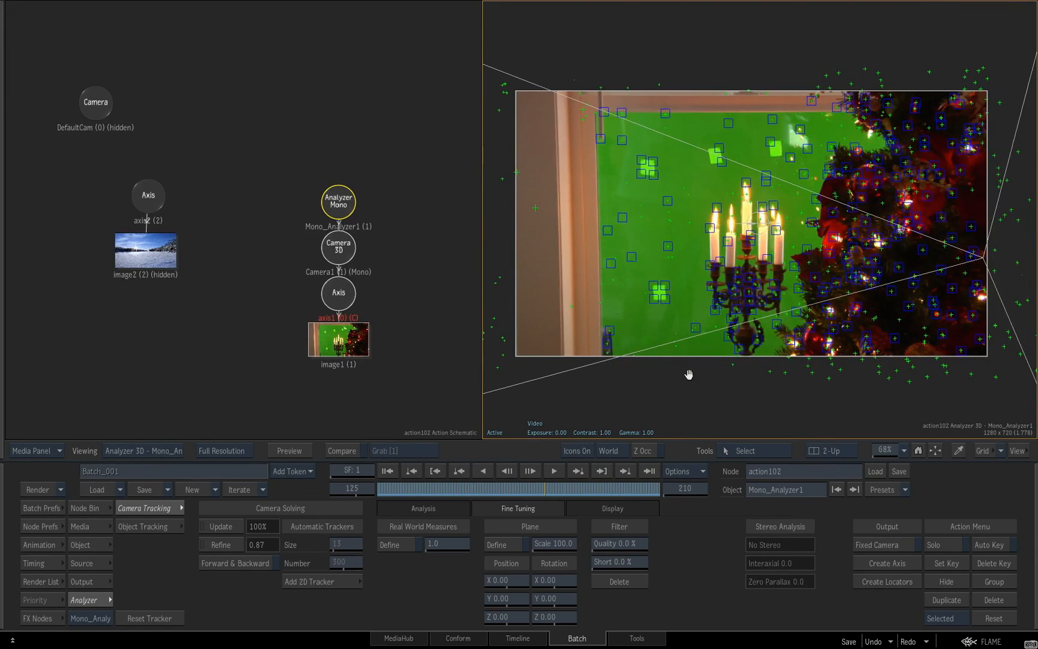
pyautogui.press('F8')
pyautogui.press('o')
pyautogui.moveTo(774, 283); pyautogui.dragTo(808, 323)
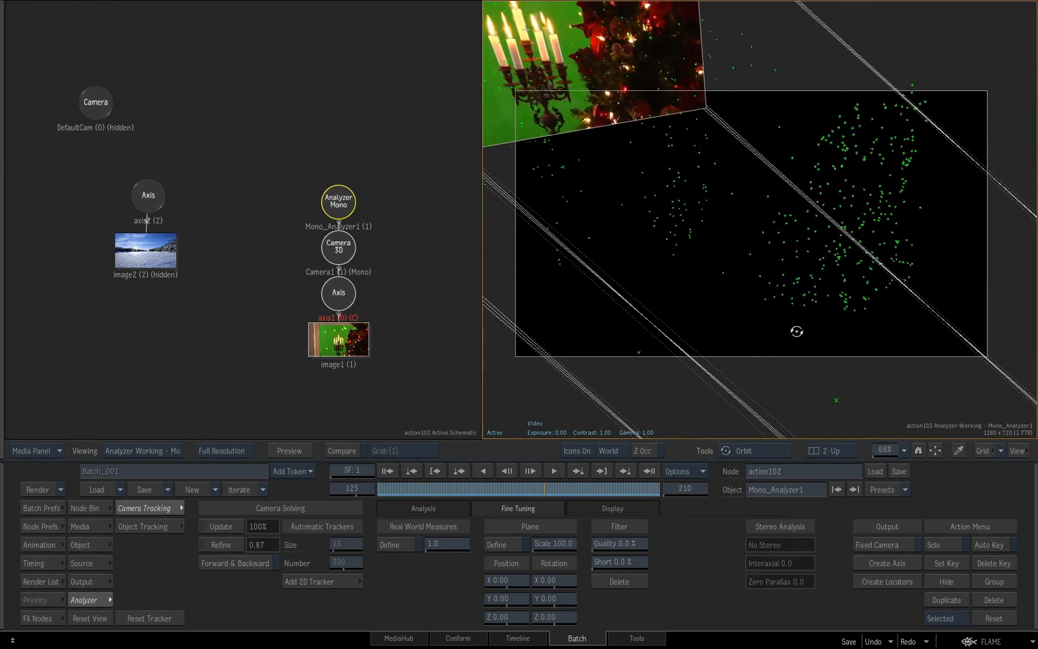
pyautogui.press('F8')
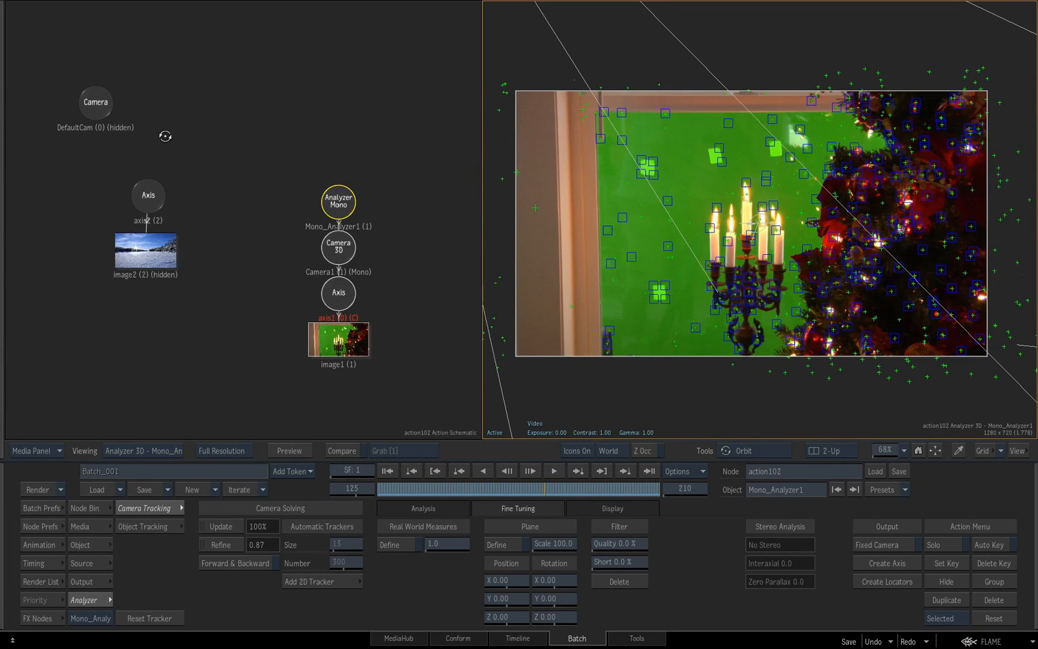
# Scrub back and forth through the clip to examine how the tracking points follow the tree and the candles
pyautogui.moveTo(1031, 646)
pyautogui.moveTo(748, 394); pyautogui.dragTo(715, 410)
pyautogui.moveTo(571, 485)
pyautogui.mouseDown()
pyautogui.moveTo(455, 473)
pyautogui.moveTo(661, 480)
pyautogui.moveTo(524, 477)
pyautogui.mouseUp()
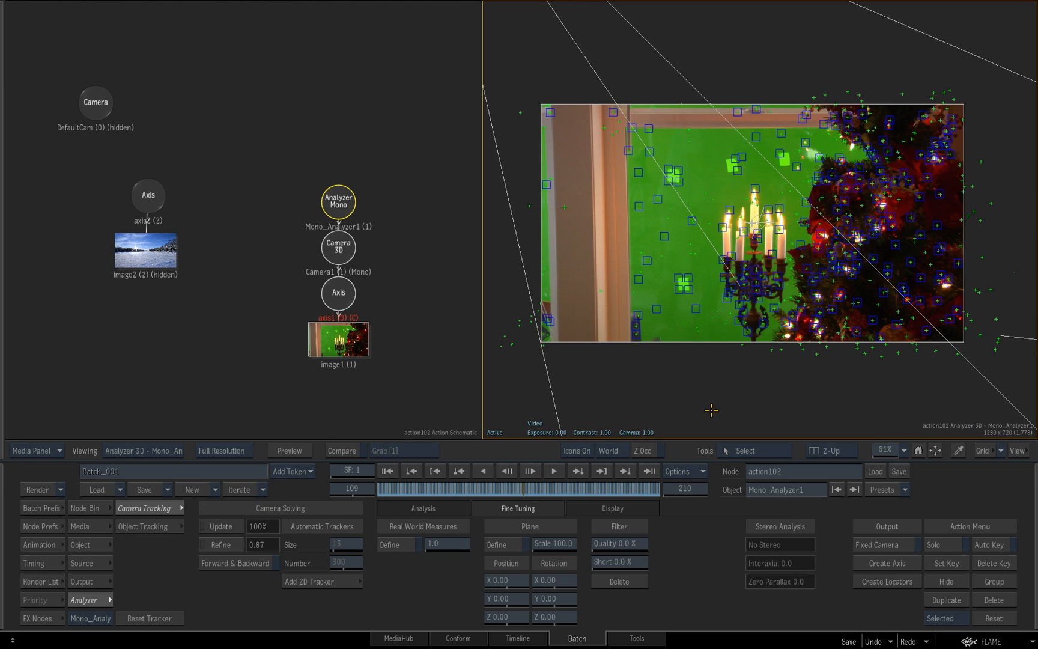
pyautogui.moveTo(543, 484); pyautogui.dragTo(593, 507)
pyautogui.moveTo(816, 283); pyautogui.dragTo(767, 286)
pyautogui.moveTo(594, 493); pyautogui.dragTo(571, 481)
# Create a locator from a tracking point on the tree's left edge and arrange its Axis and Point Locators nodes beside the Analyzer
pyautogui.click(814, 199)
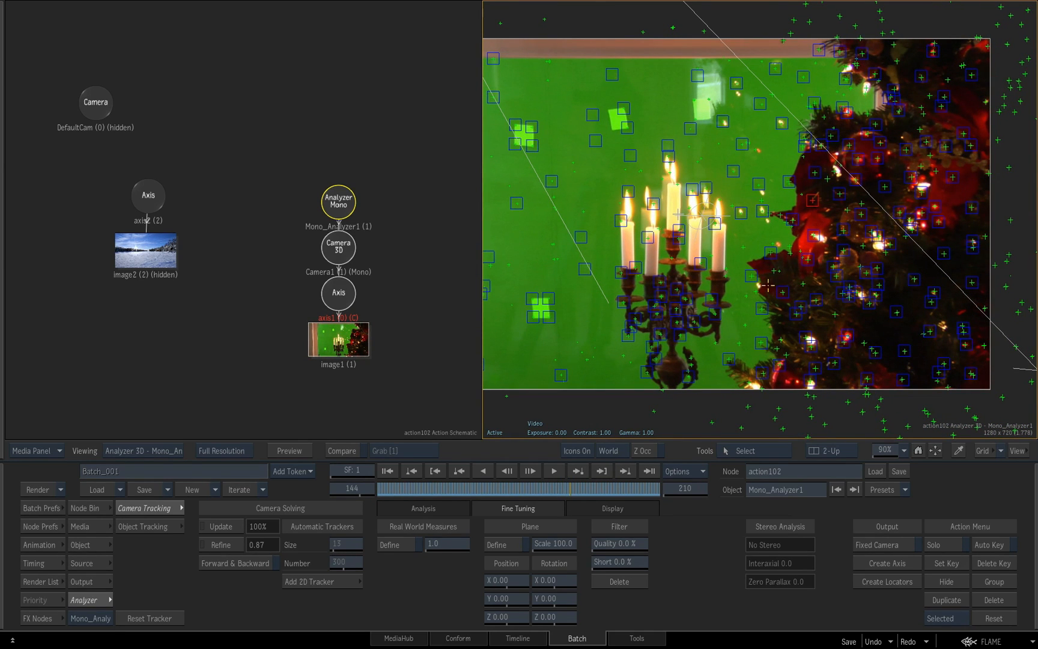
pyautogui.click(898, 585)
pyautogui.moveTo(433, 325); pyautogui.dragTo(457, 313)
pyautogui.click(357, 288)
pyautogui.moveTo(450, 238); pyautogui.dragTo(437, 237)
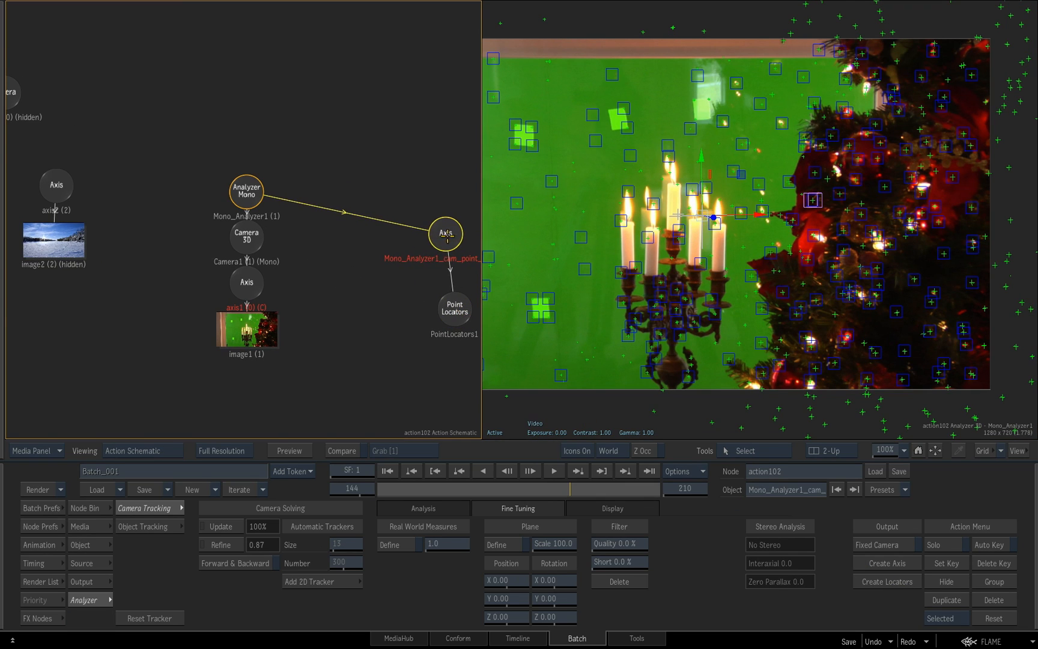
pyautogui.keyDown('ctrl'); pyautogui.click(455, 303); pyautogui.keyUp('ctrl')
pyautogui.moveTo(454, 301); pyautogui.dragTo(394, 284)
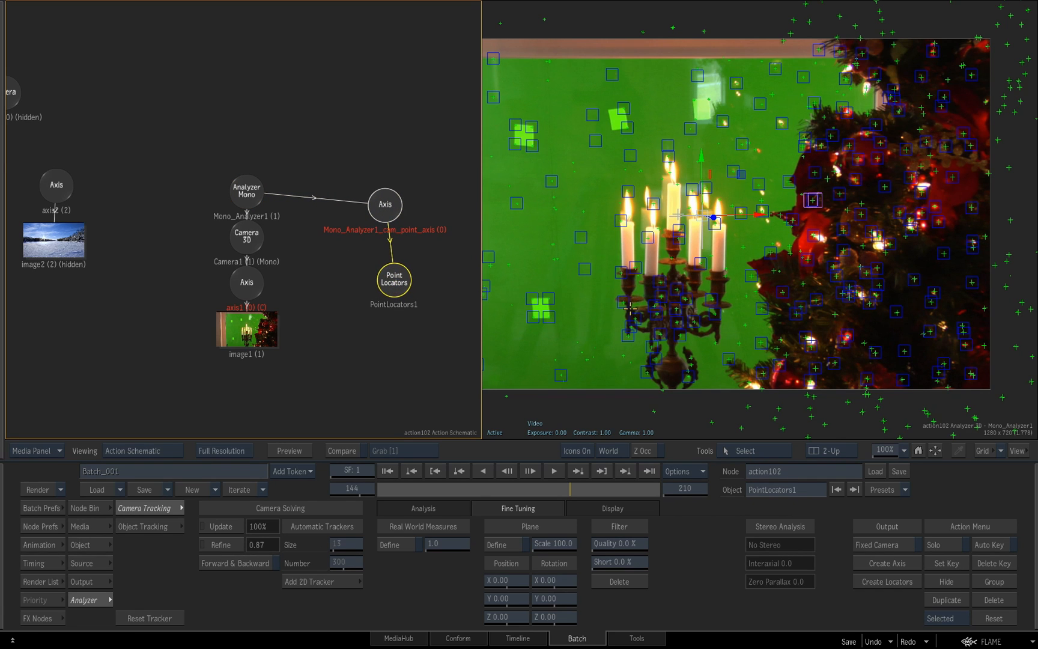
# Set the result camera of the composite to the solved Camera1 and go back to frame 1
pyautogui.press('F4')
pyautogui.moveTo(767, 345); pyautogui.dragTo(783, 327)
pyautogui.moveTo(556, 490); pyautogui.dragTo(412, 484)
pyautogui.moveTo(360, 365); pyautogui.dragTo(422, 377)
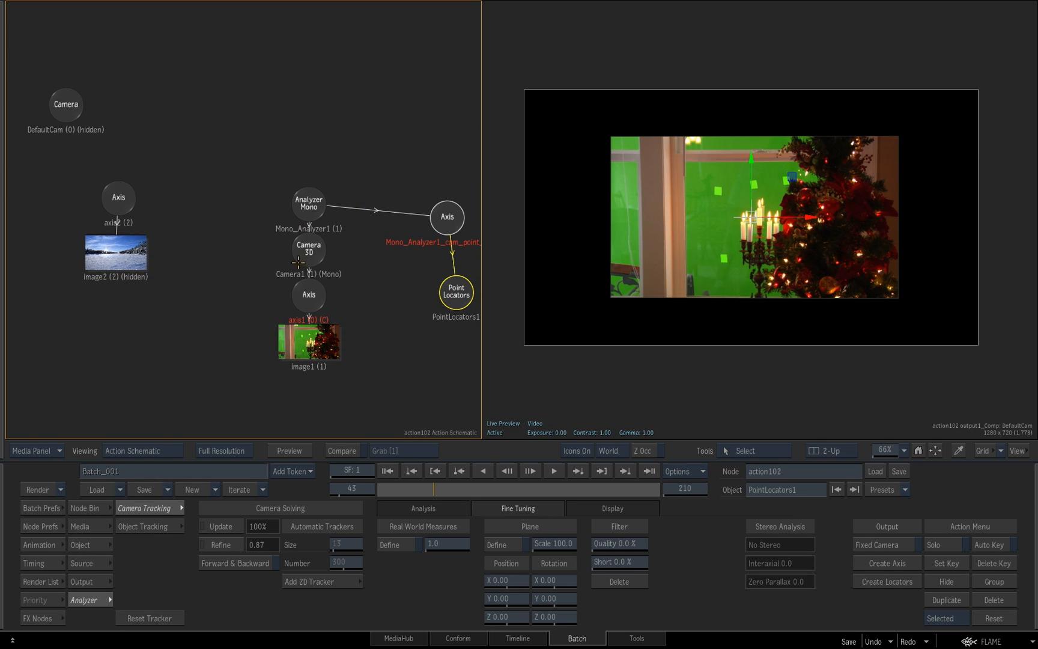
pyautogui.click(101, 547)
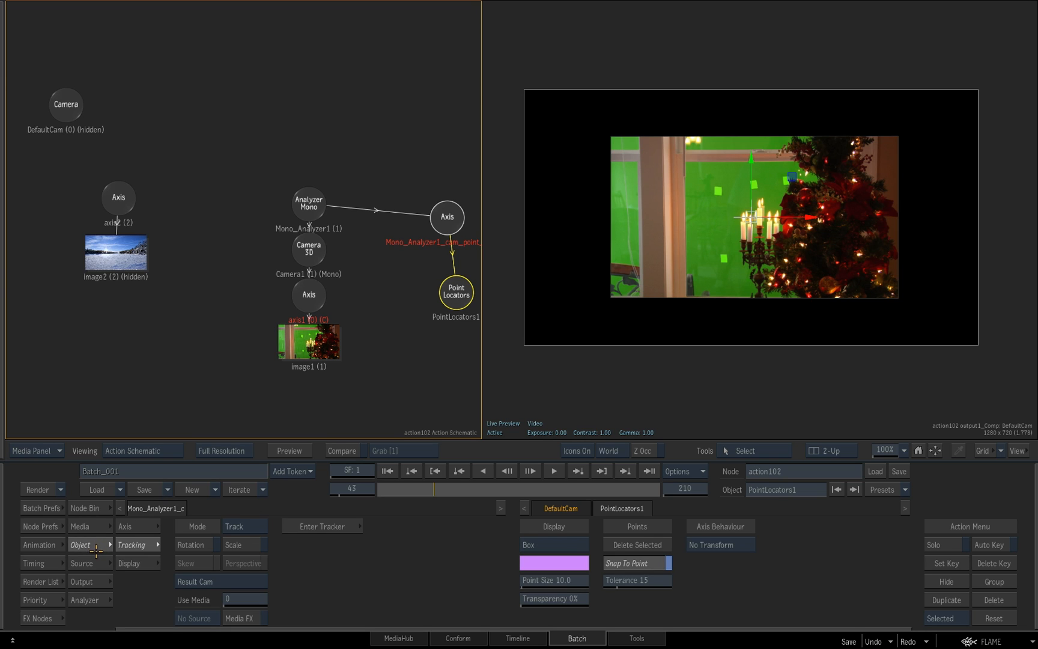
pyautogui.click(550, 509)
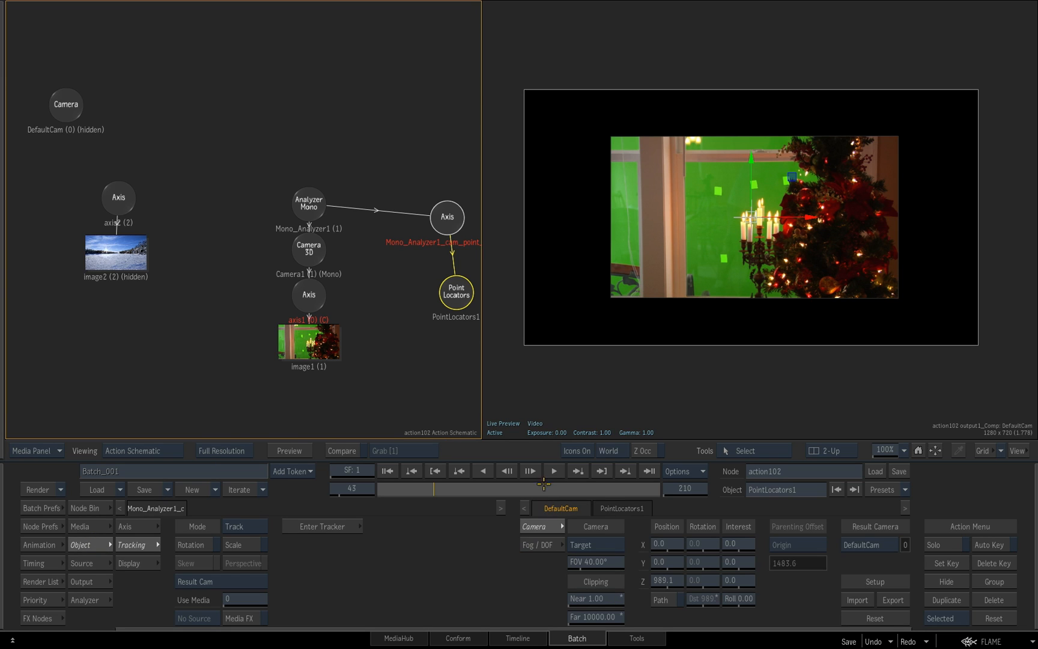
pyautogui.click(869, 546)
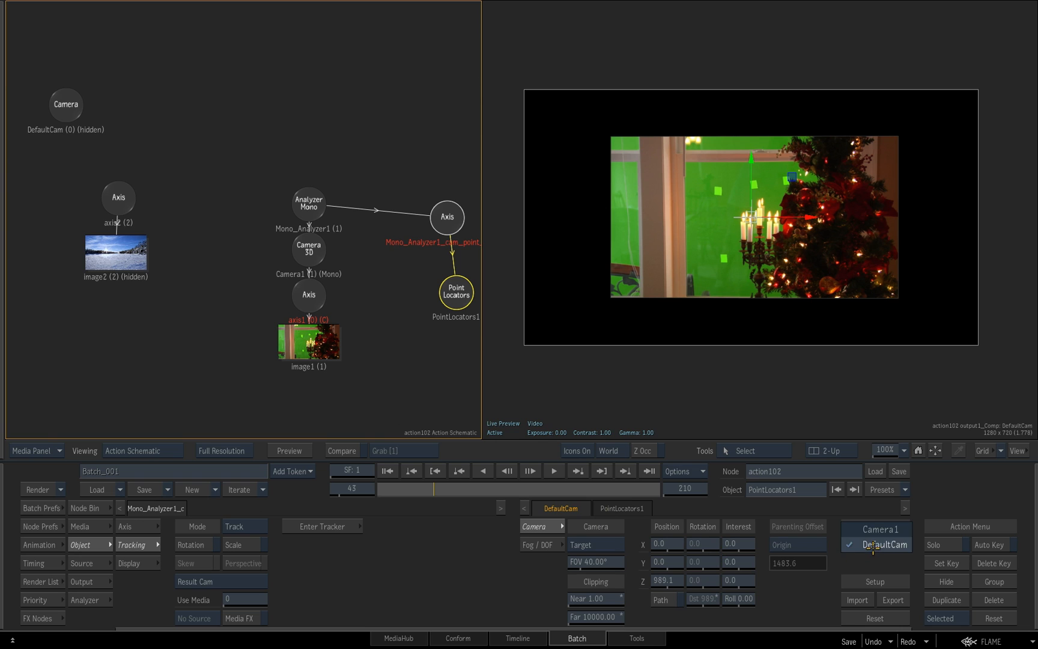
pyautogui.click(881, 536)
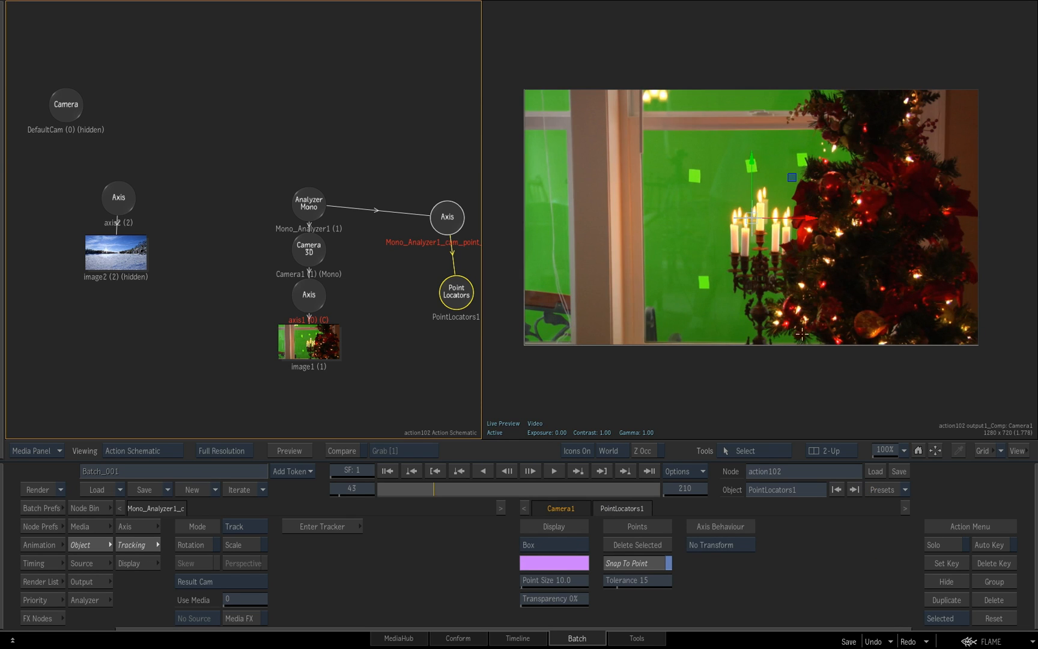
pyautogui.moveTo(459, 491); pyautogui.dragTo(340, 500)
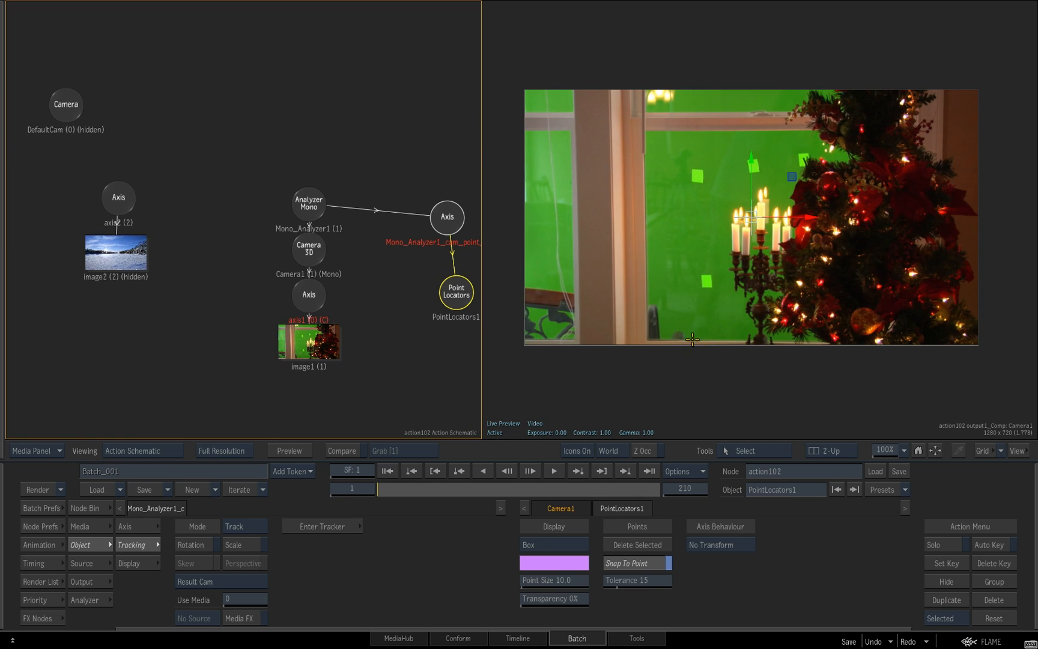
# Inspect the tracked camera's movement from the Top view while scrubbing the shot, and return to the Camera1 composite
pyautogui.hotkey('shift', 't')
pyautogui.moveTo(780, 353); pyautogui.dragTo(601, 325)
pyautogui.moveTo(801, 334); pyautogui.dragTo(811, 405)
pyautogui.moveTo(791, 348); pyautogui.dragTo(607, 307)
pyautogui.moveTo(781, 268); pyautogui.dragTo(708, 337)
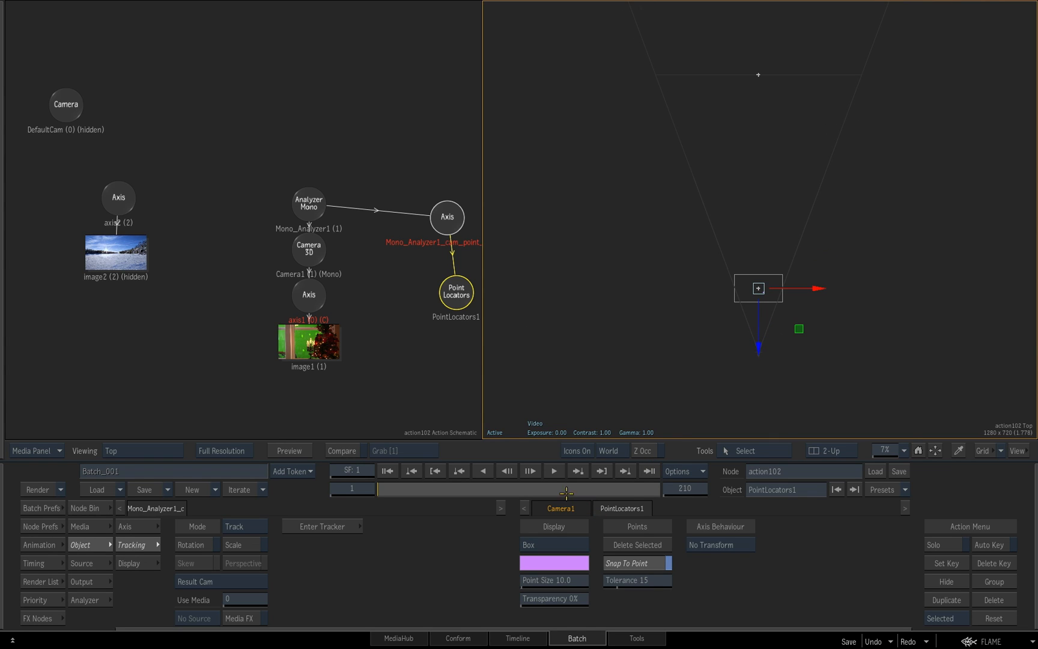
pyautogui.moveTo(411, 489); pyautogui.dragTo(534, 488)
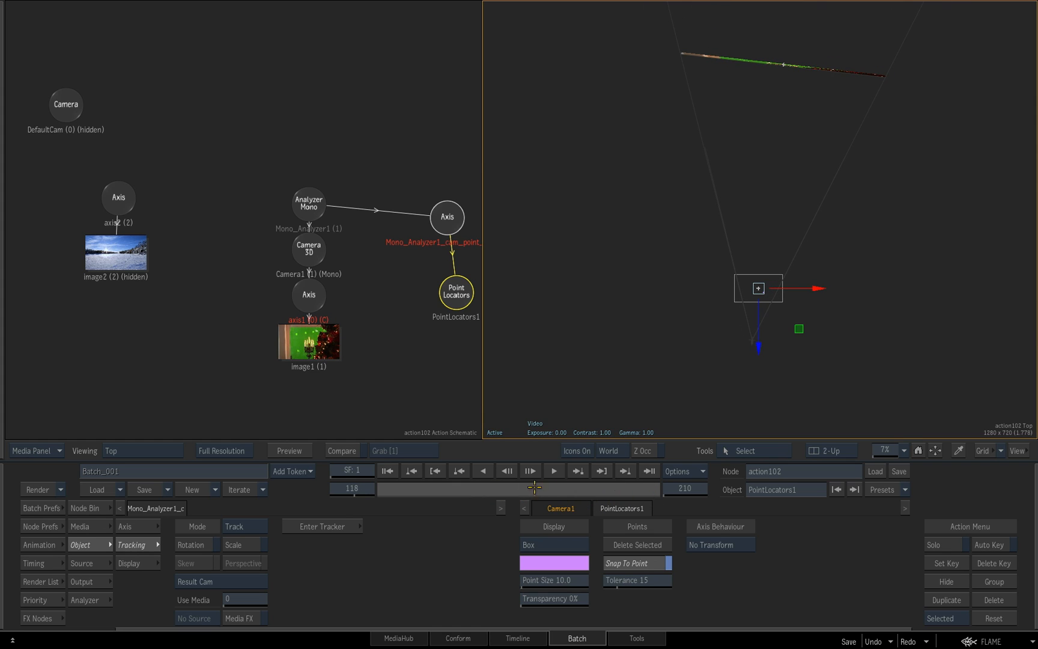
pyautogui.moveTo(456, 292); pyautogui.dragTo(452, 287)
pyautogui.moveTo(756, 292); pyautogui.dragTo(735, 239)
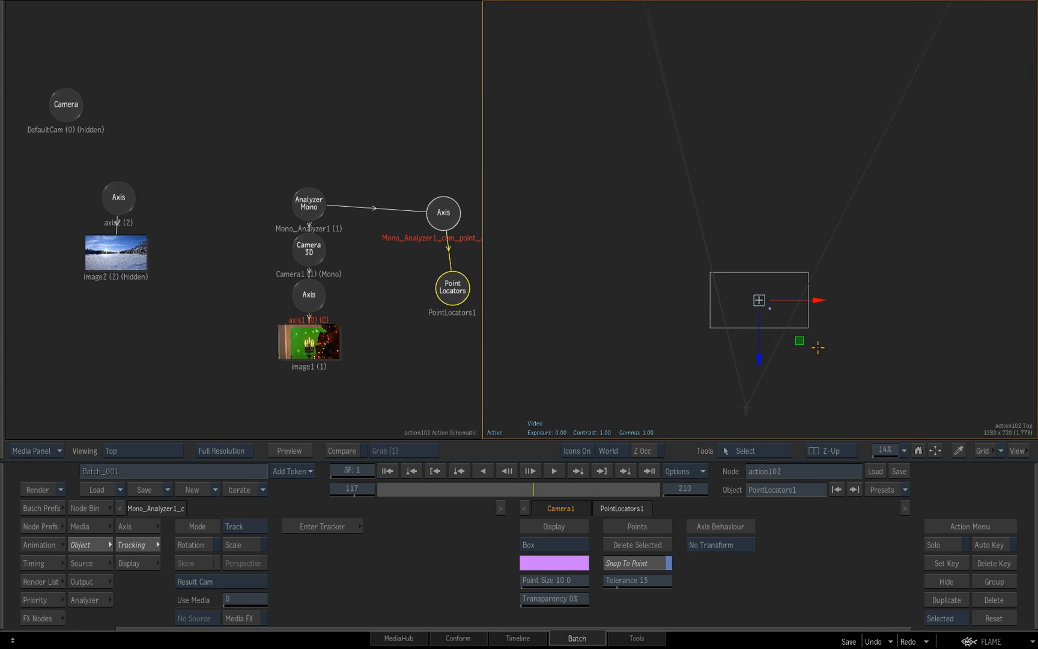
pyautogui.press('F4')
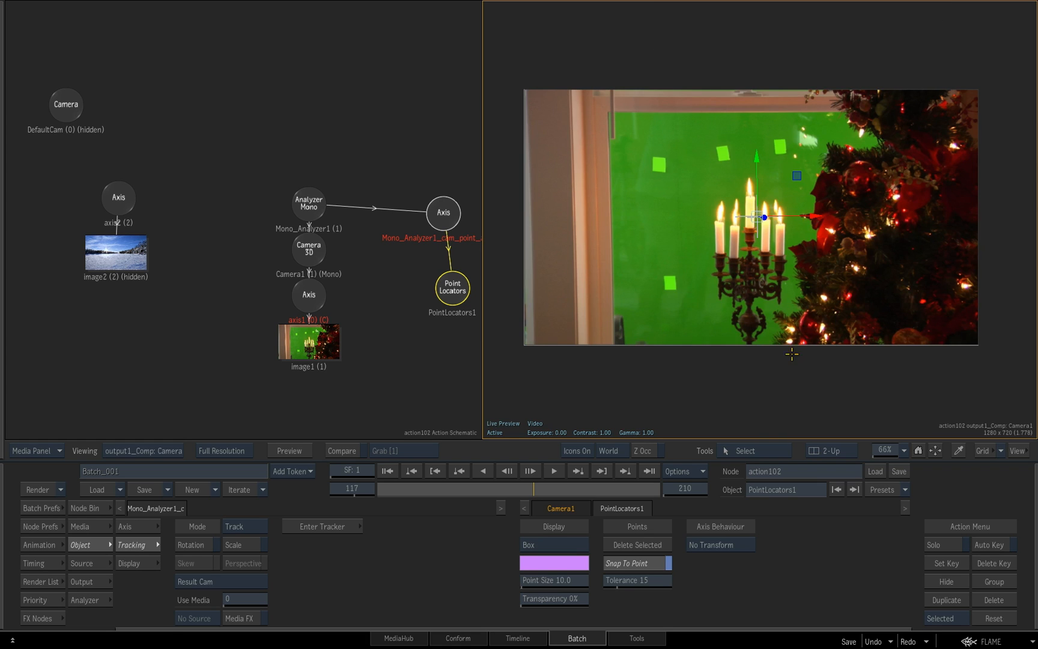
# Return to frame 1, straighten the locator branch in the schematic and display the locator in the composite
pyautogui.click(512, 426)
pyautogui.moveTo(535, 486); pyautogui.dragTo(365, 473)
pyautogui.moveTo(768, 370); pyautogui.dragTo(773, 379)
pyautogui.moveTo(454, 288); pyautogui.dragTo(436, 279)
pyautogui.click(427, 308)
# Add a 3D Text node below the Point Locators node and set its text to "tree"
pyautogui.click(98, 509)
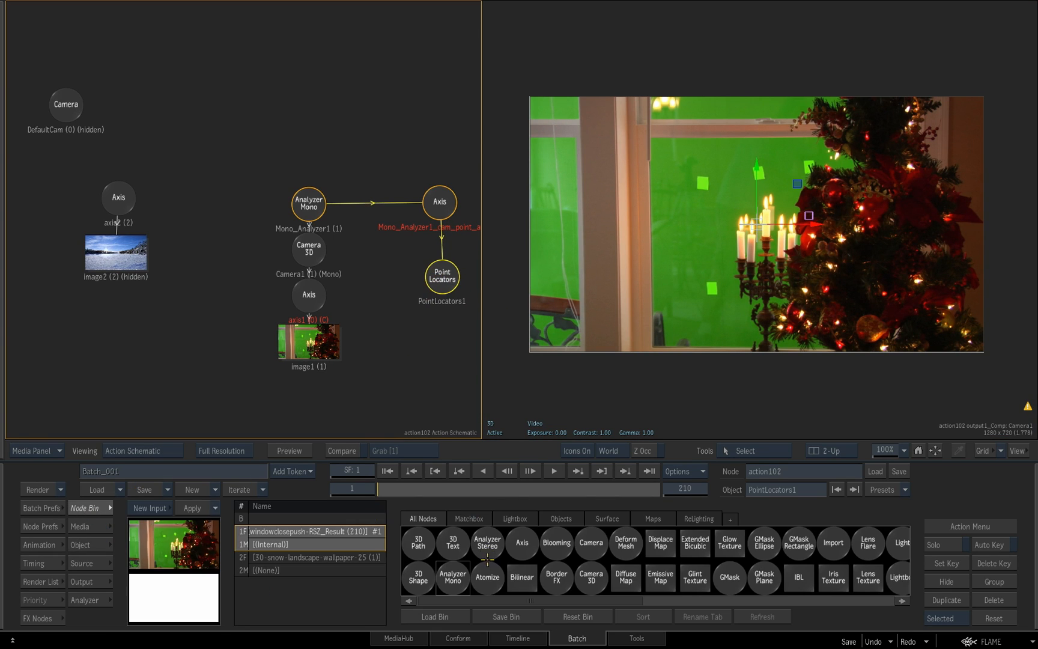
pyautogui.moveTo(453, 545); pyautogui.dragTo(439, 366)
pyautogui.doubleClick(443, 399)
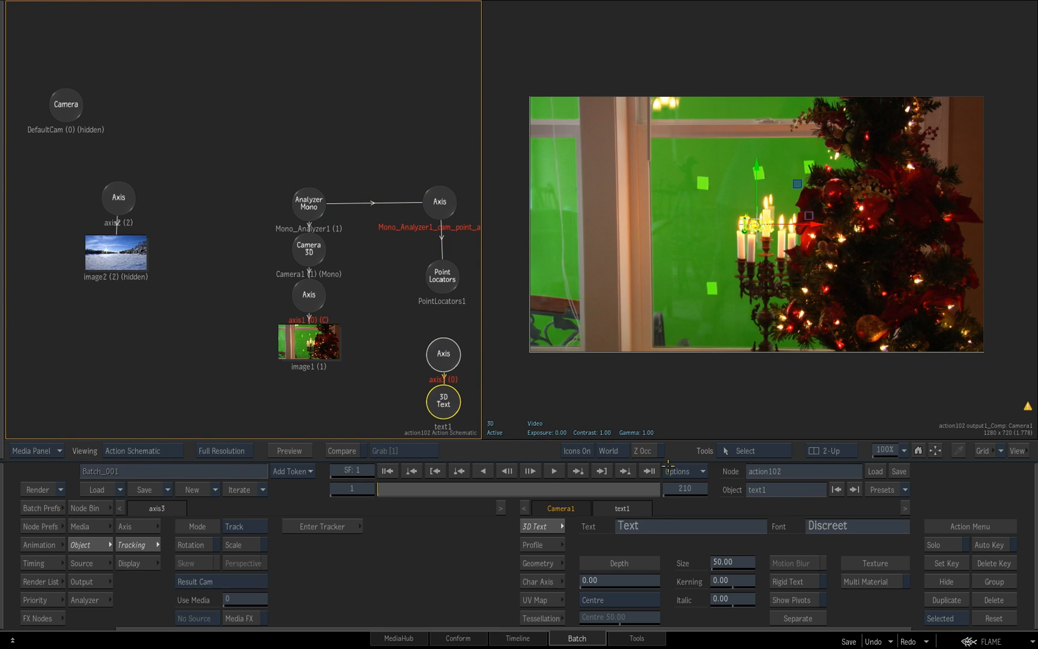
pyautogui.click(660, 531)
pyautogui.press('BackSpace')
pyautogui.press('BackSpace')
pyautogui.press('BackSpace')
pyautogui.write('tree')
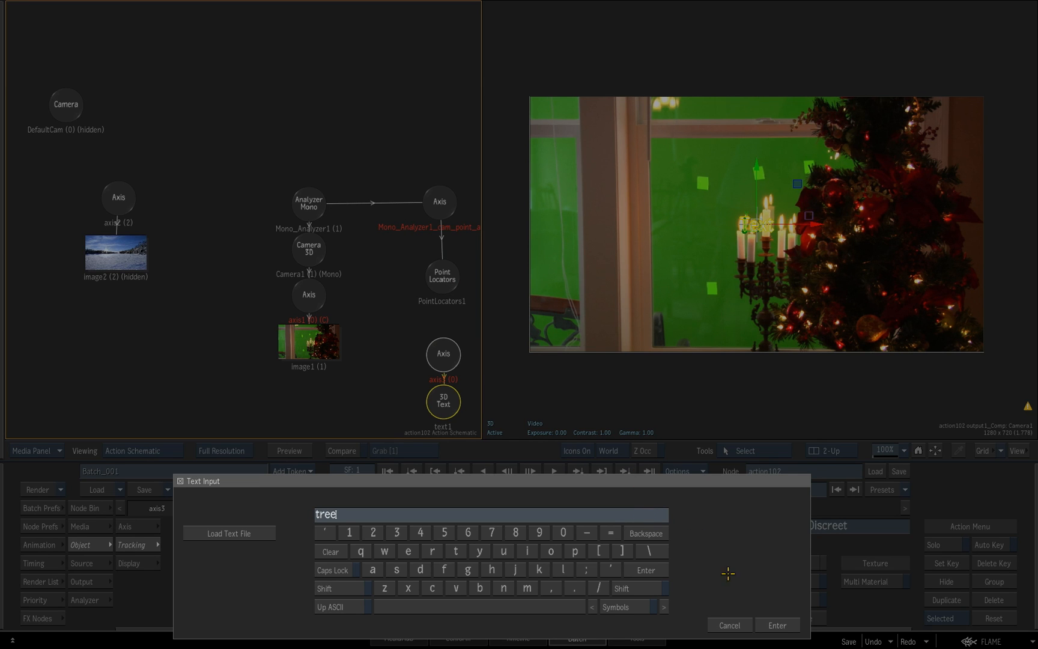
pyautogui.click(778, 625)
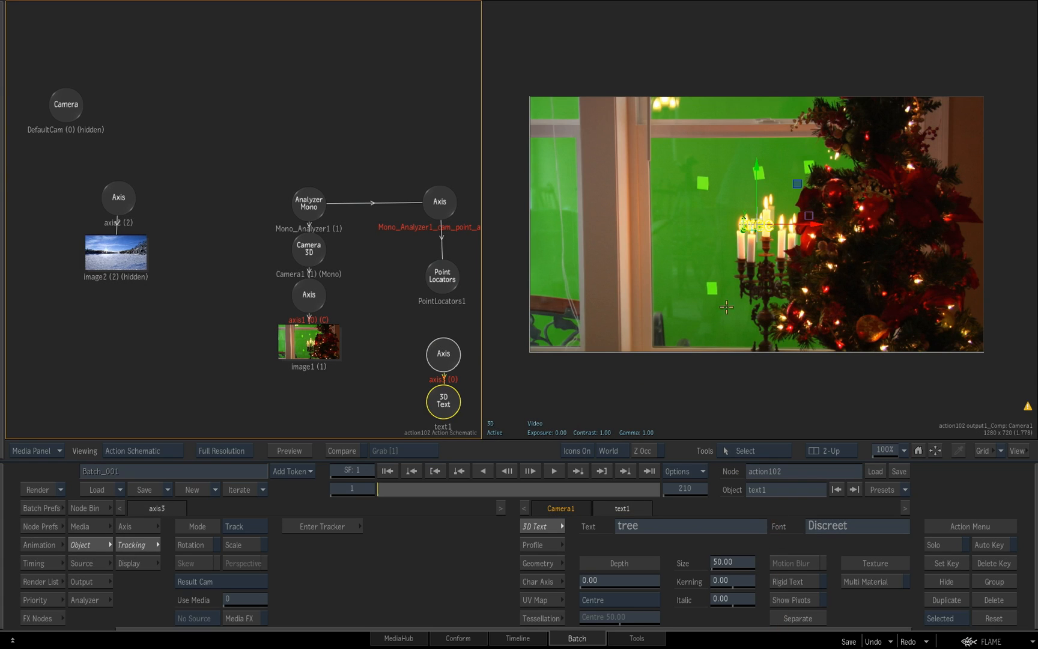
# Set the text size to 134 and its diffuse colour to pure blue
pyautogui.moveTo(732, 567); pyautogui.dragTo(763, 565)
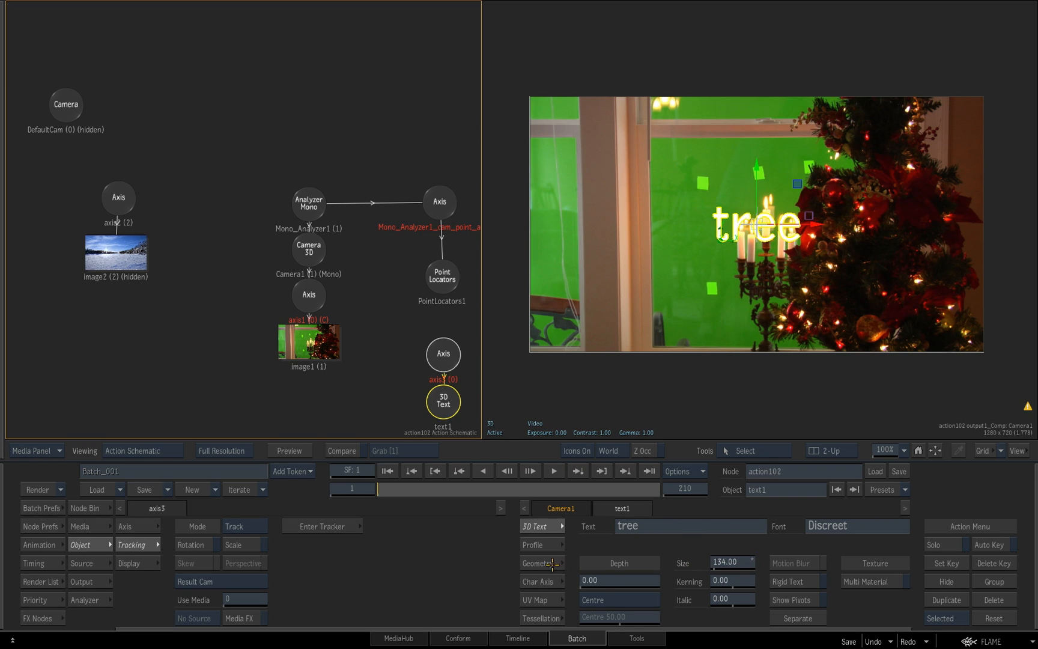
pyautogui.click(552, 564)
pyautogui.click(630, 618)
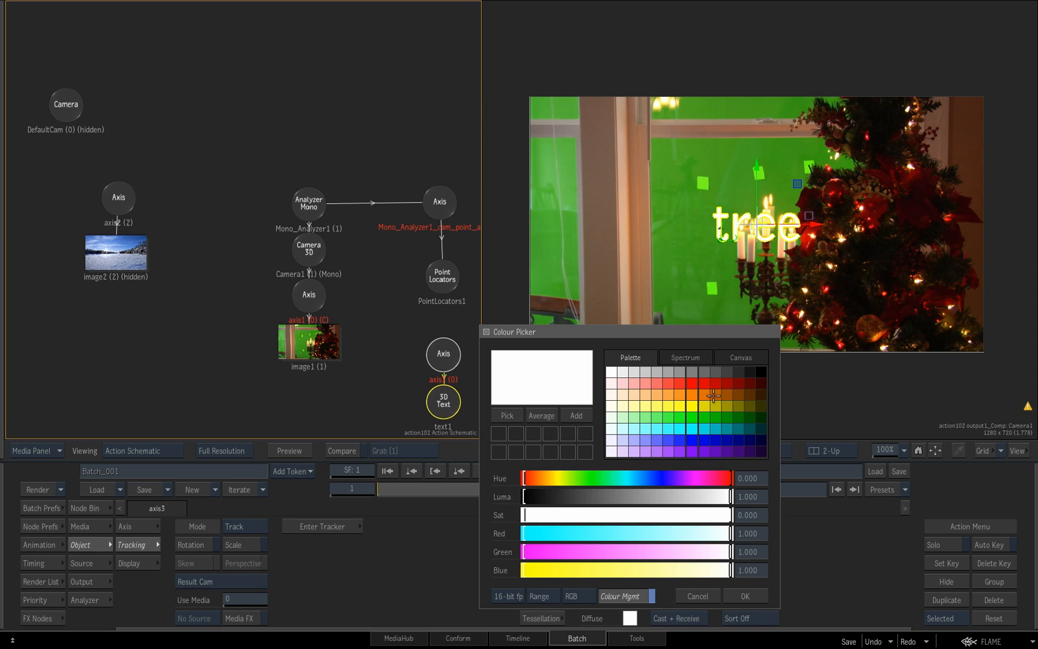
pyautogui.click(693, 443)
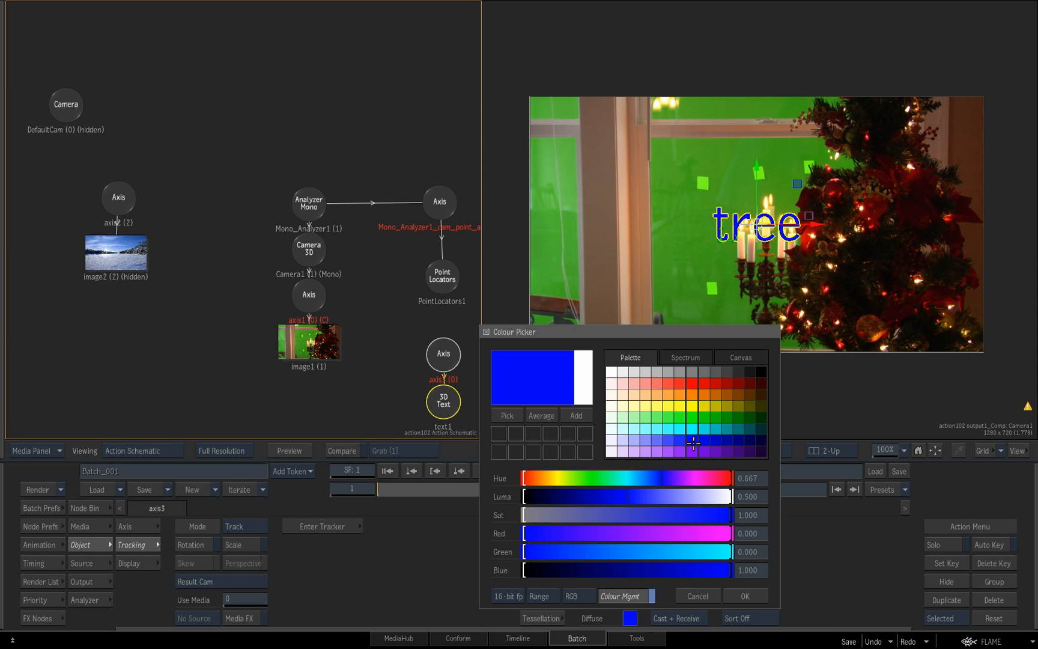
pyautogui.click(741, 590)
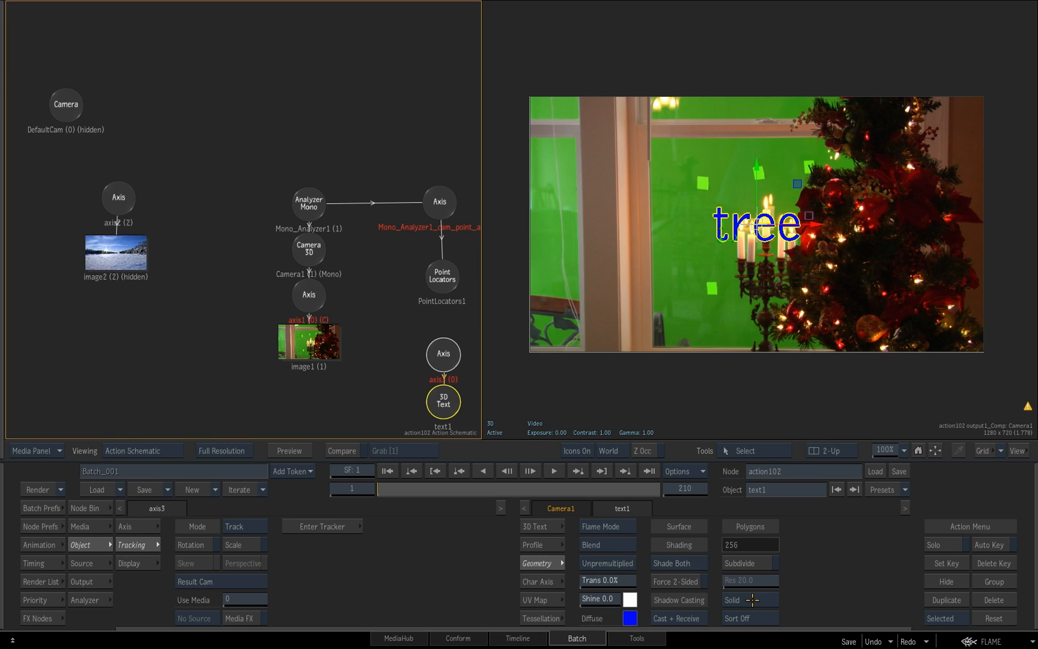
# Move the text's Axis onto the point locator at the tree's left edge in the composite
pyautogui.moveTo(406, 319); pyautogui.dragTo(282, 234)
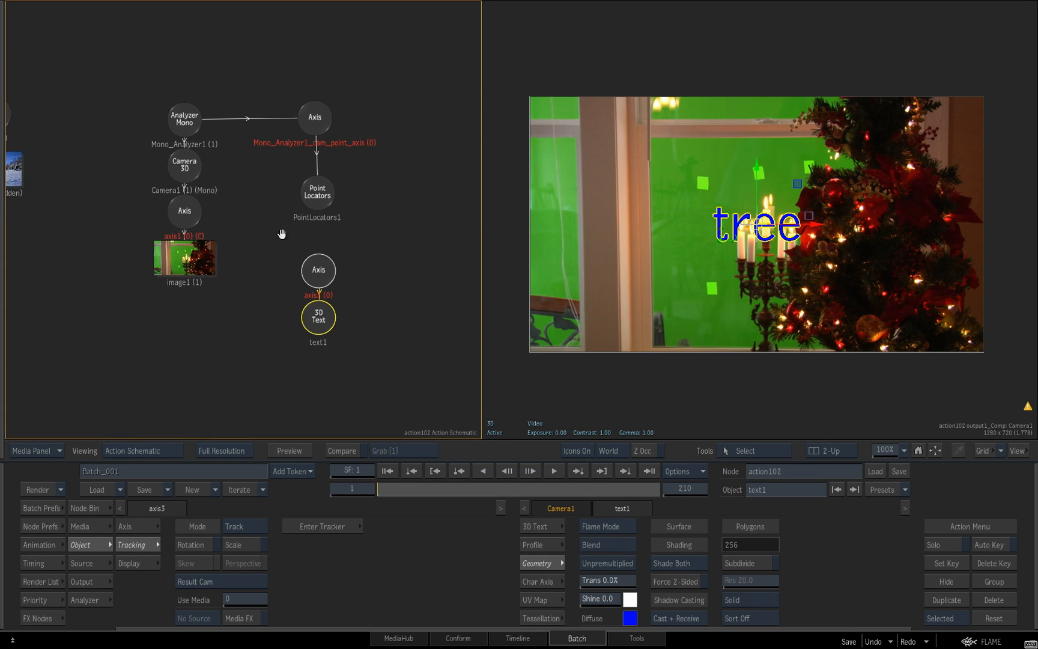
pyautogui.click(319, 276)
pyautogui.scroll(5, 761, 228)
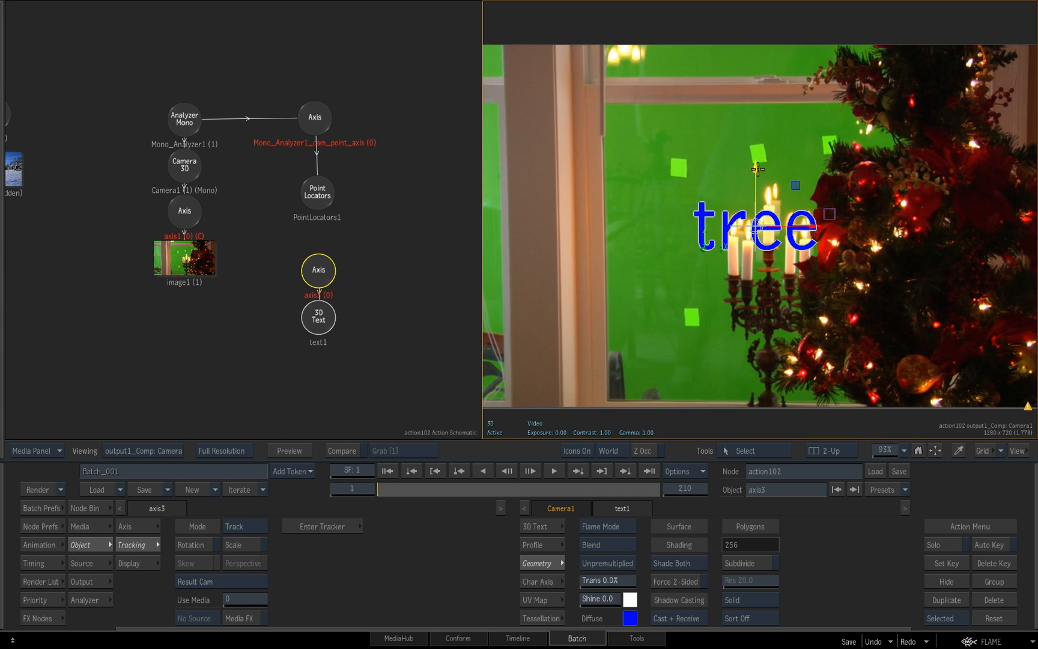
pyautogui.moveTo(756, 165); pyautogui.dragTo(750, 114)
pyautogui.moveTo(757, 172); pyautogui.dragTo(829, 214)
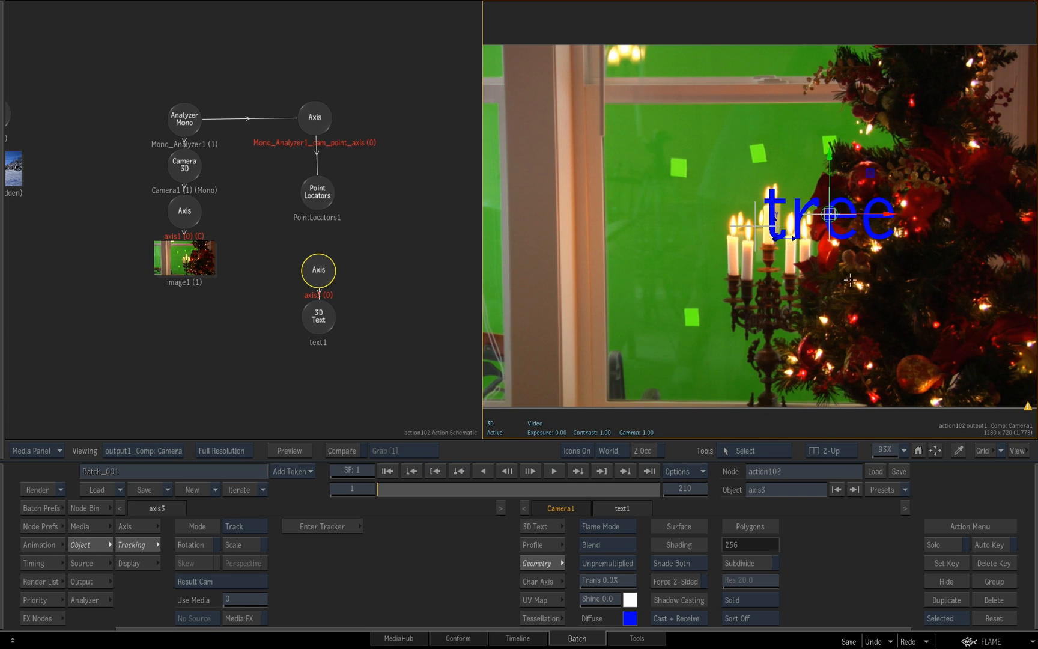
# Give the 3D text a depth of 26, checking it from the Top view, and return to the Camera1 composite
pyautogui.hotkey('shift', 't')
pyautogui.keyDown('ctrl'); pyautogui.moveTo(860, 313); pyautogui.dragTo(972, 317); pyautogui.keyUp('ctrl')
pyautogui.moveTo(836, 327); pyautogui.dragTo(909, 225)
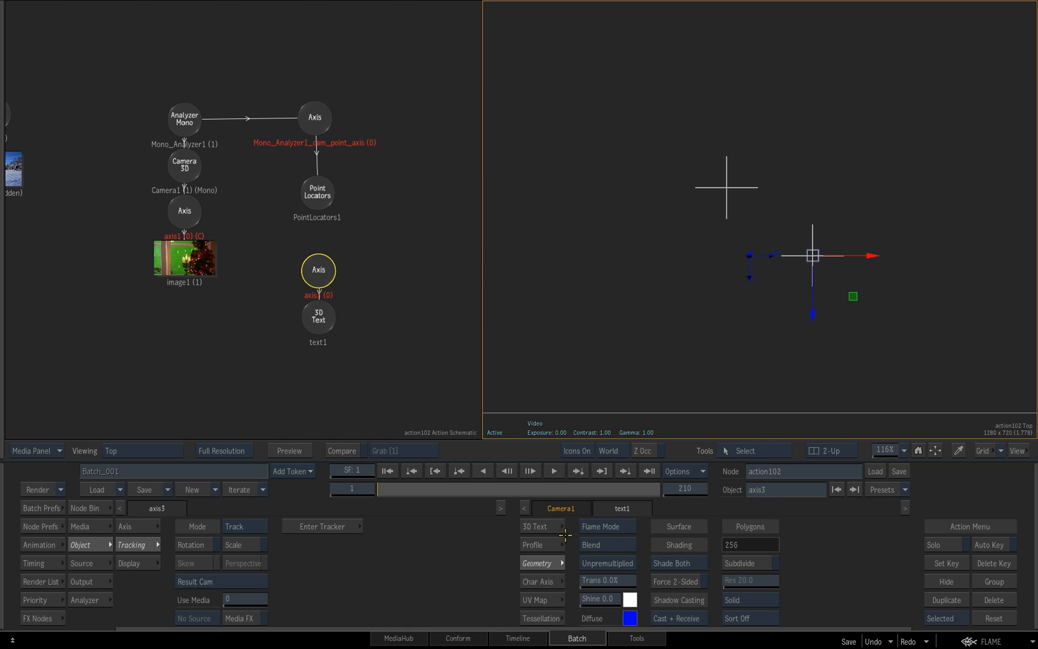
pyautogui.click(564, 532)
pyautogui.moveTo(611, 576); pyautogui.dragTo(622, 581)
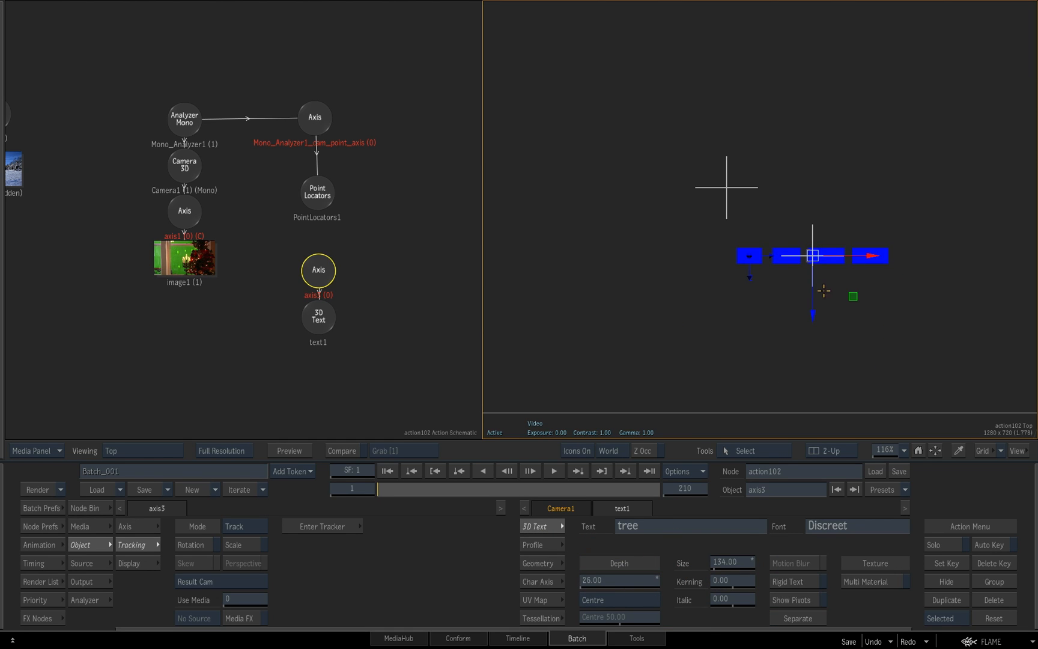
pyautogui.moveTo(879, 311); pyautogui.dragTo(783, 329)
pyautogui.press('F4')
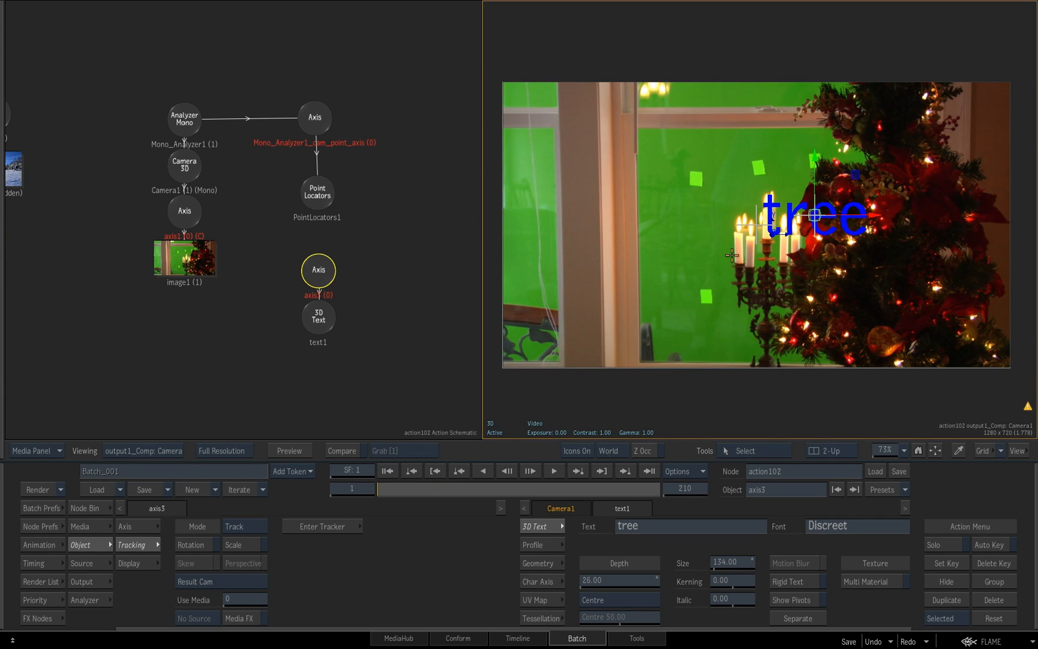
# Scrub the composite to check how the 3D text tracks with the tree
pyautogui.moveTo(396, 490); pyautogui.dragTo(363, 490)
pyautogui.moveTo(385, 302); pyautogui.dragTo(356, 302)
pyautogui.moveTo(360, 306); pyautogui.dragTo(389, 330)
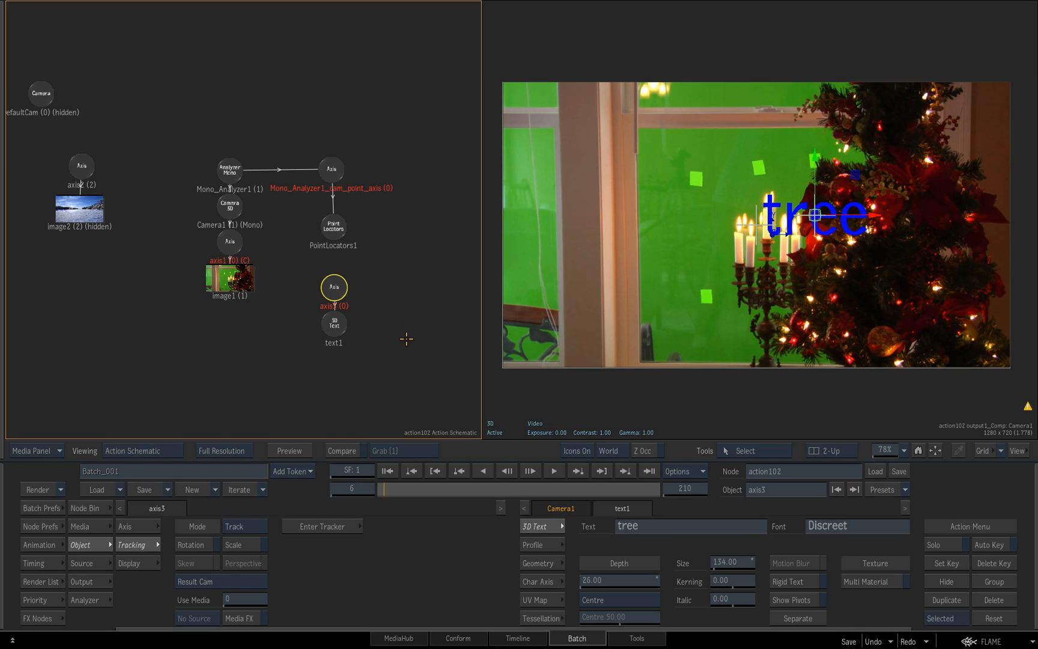
# Return to the Batch schematic and view the pixelspread103 result of the keyed window clip
pyautogui.press('Escape')
pyautogui.moveTo(373, 327); pyautogui.dragTo(456, 330)
pyautogui.moveTo(283, 162); pyautogui.dragTo(378, 179)
pyautogui.click(301, 170)
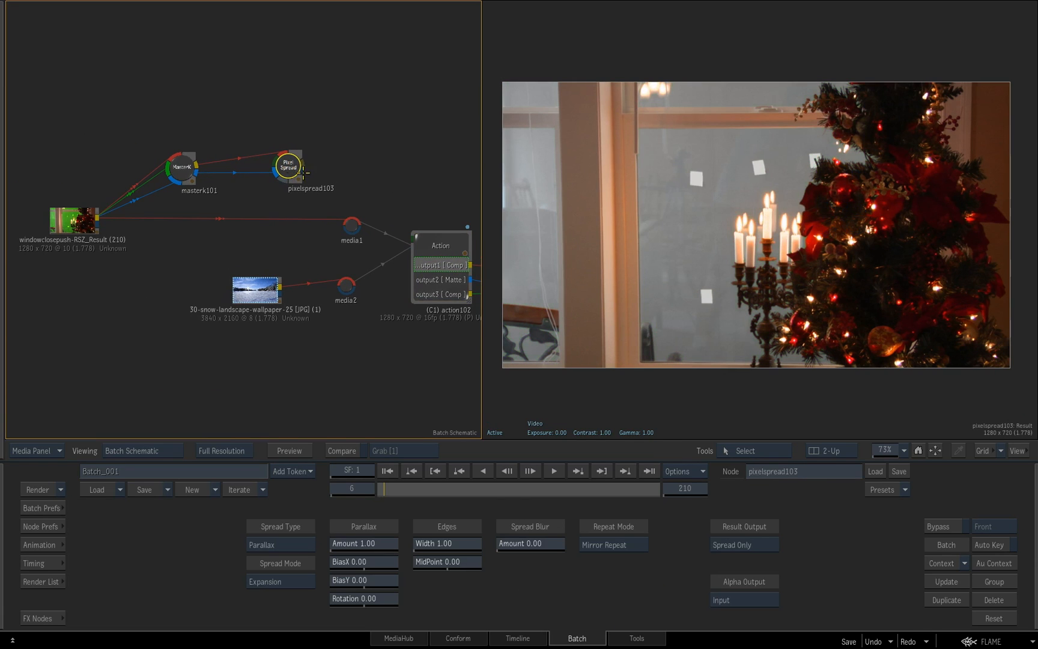
# Connect the pixelspread103 result and matte to the Action's media1 input and open the Action schematic
pyautogui.moveTo(301, 161); pyautogui.dragTo(351, 224)
pyautogui.moveTo(304, 172)
pyautogui.mouseDown()
pyautogui.moveTo(333, 223)
pyautogui.moveTo(353, 229)
pyautogui.moveTo(291, 181)
pyautogui.mouseUp()
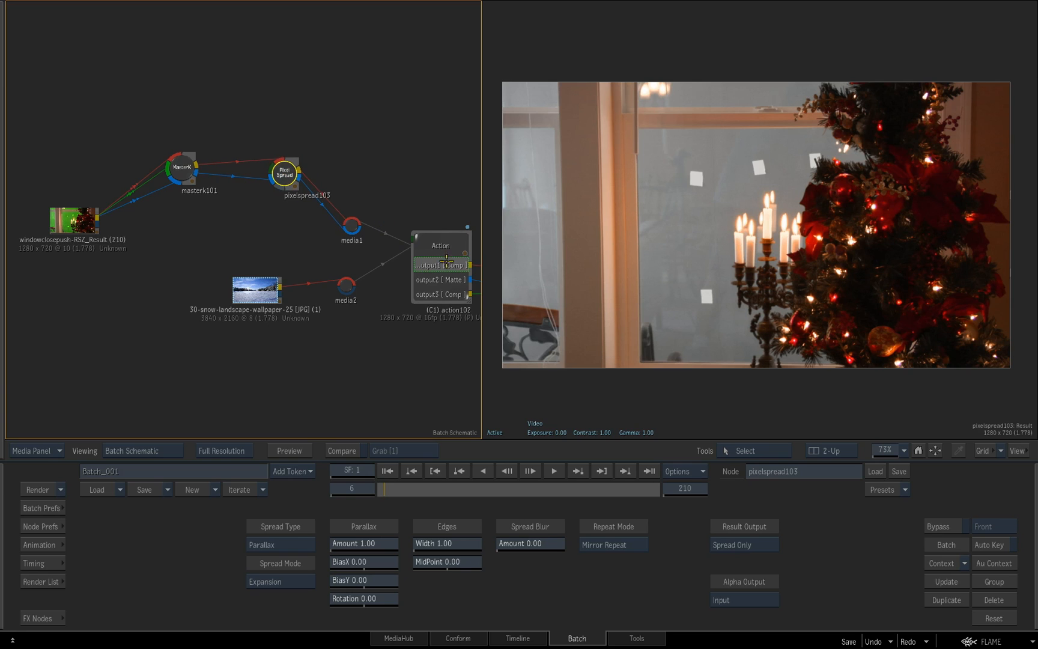
pyautogui.moveTo(443, 259); pyautogui.dragTo(402, 251)
pyautogui.click(399, 242)
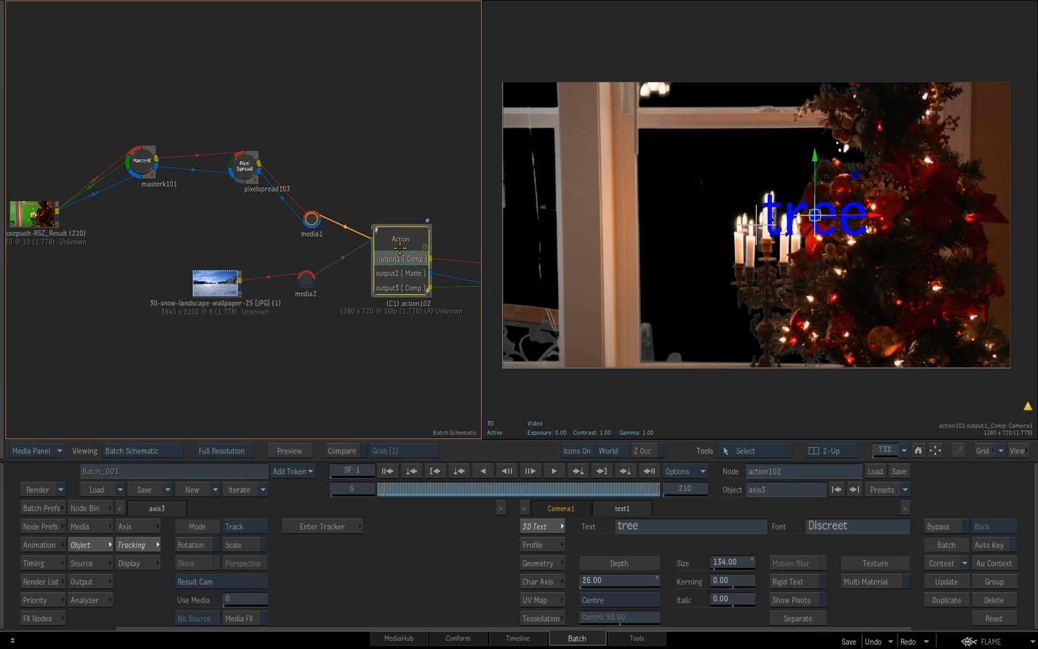
pyautogui.doubleClick(401, 244)
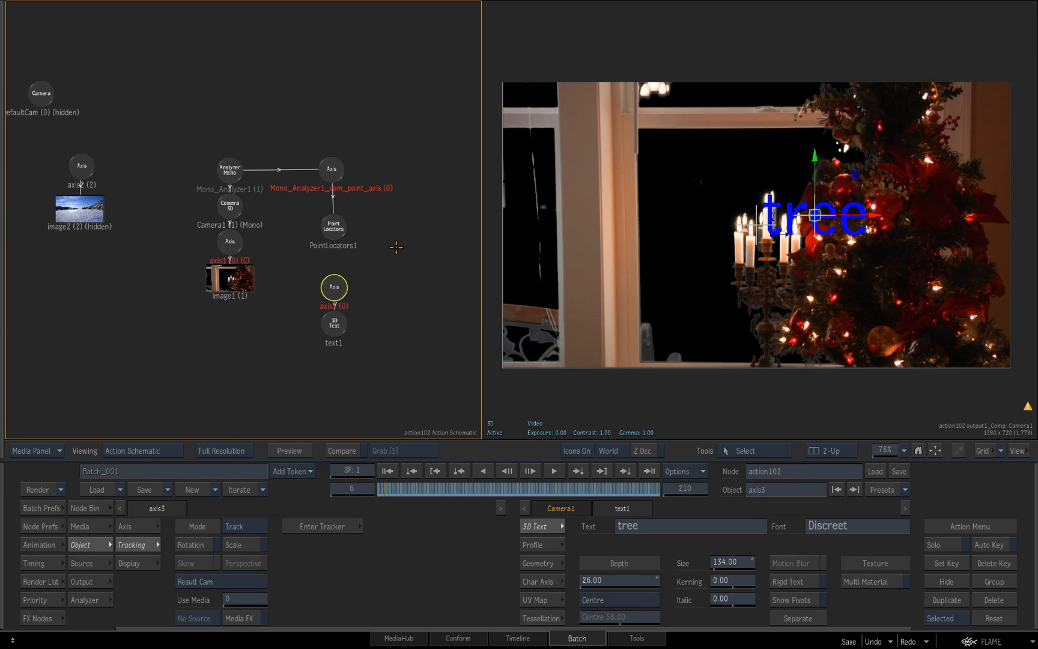
# Unhide the snow landscape image2 and examine the scene from the Top view, zoomed out to include the whole Camera1 frustum
pyautogui.moveTo(32, 149); pyautogui.dragTo(118, 240)
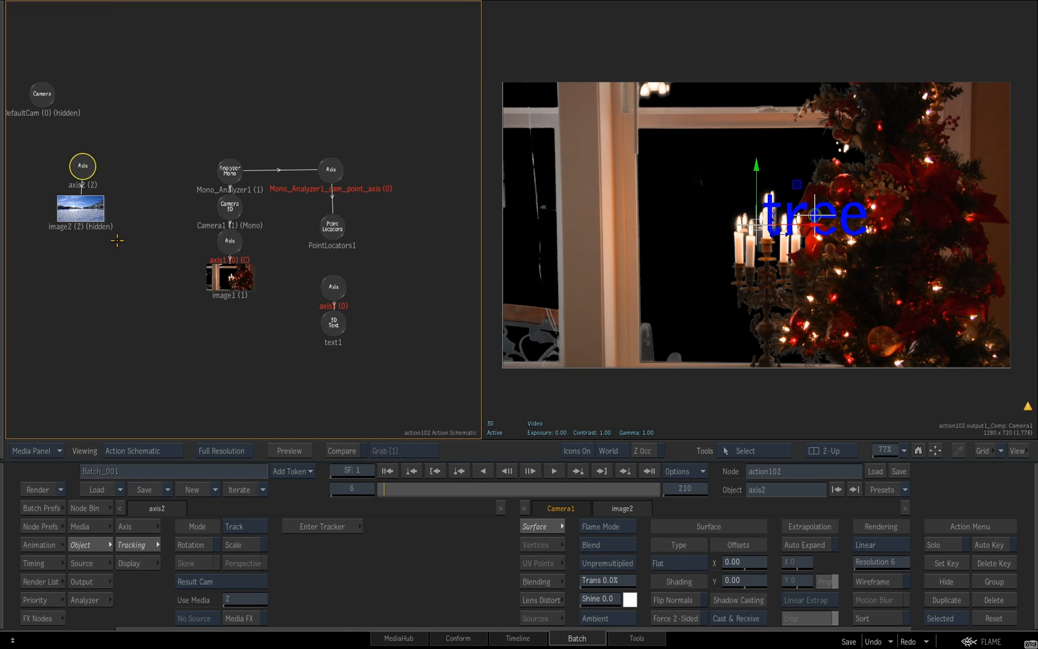
pyautogui.press('h')
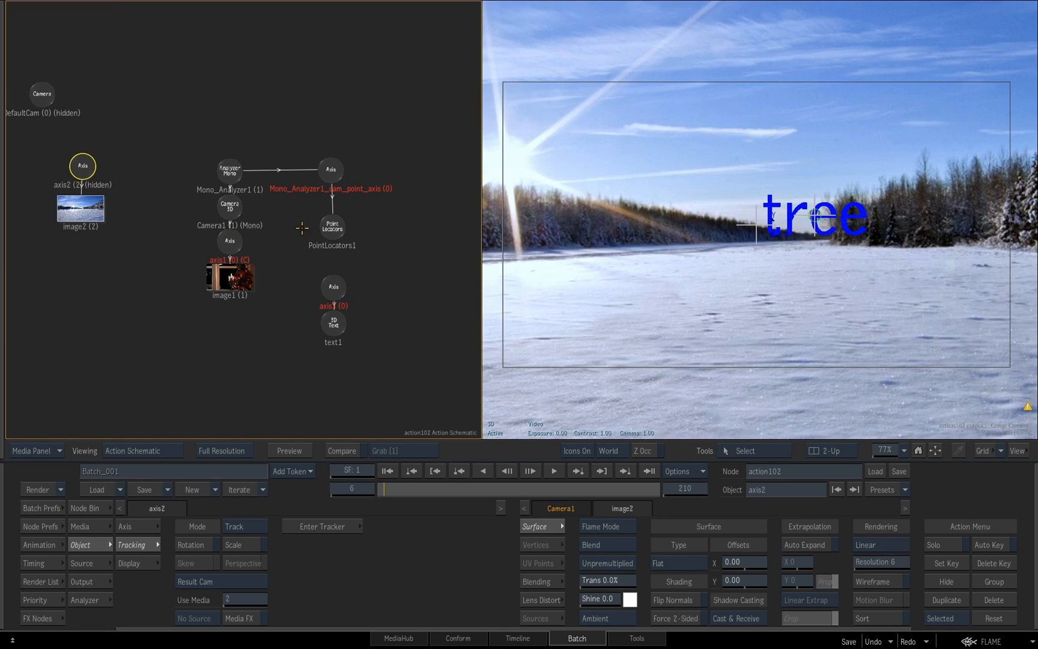
pyautogui.moveTo(693, 300); pyautogui.dragTo(668, 298)
pyautogui.press('F8')
pyautogui.press('F4')
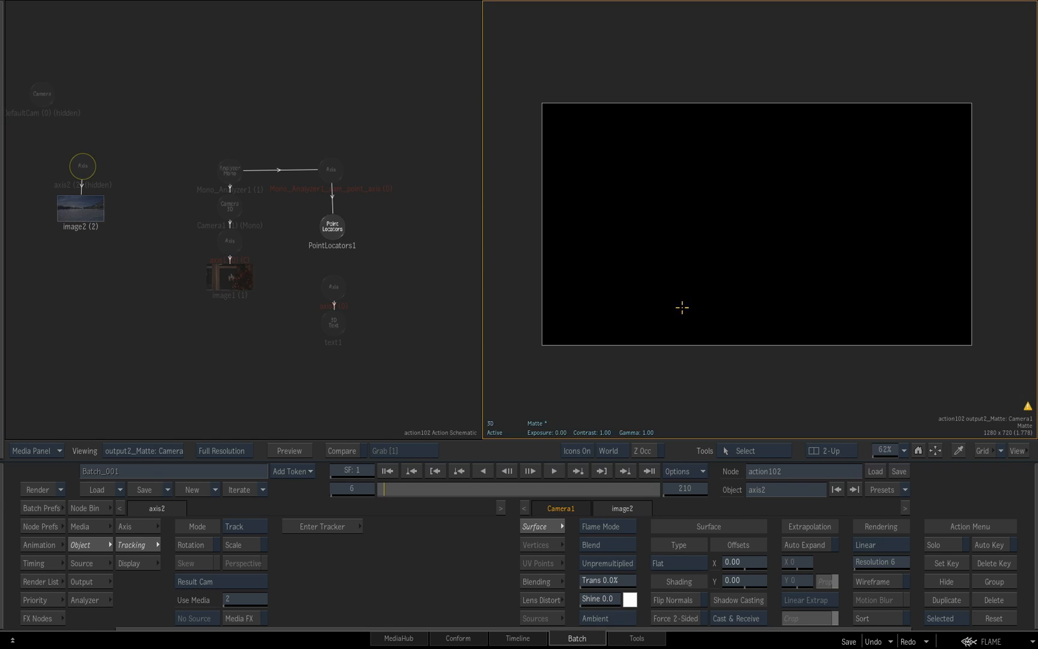
pyautogui.press('F4')
pyautogui.moveTo(793, 328); pyautogui.dragTo(740, 316)
pyautogui.press('F5')
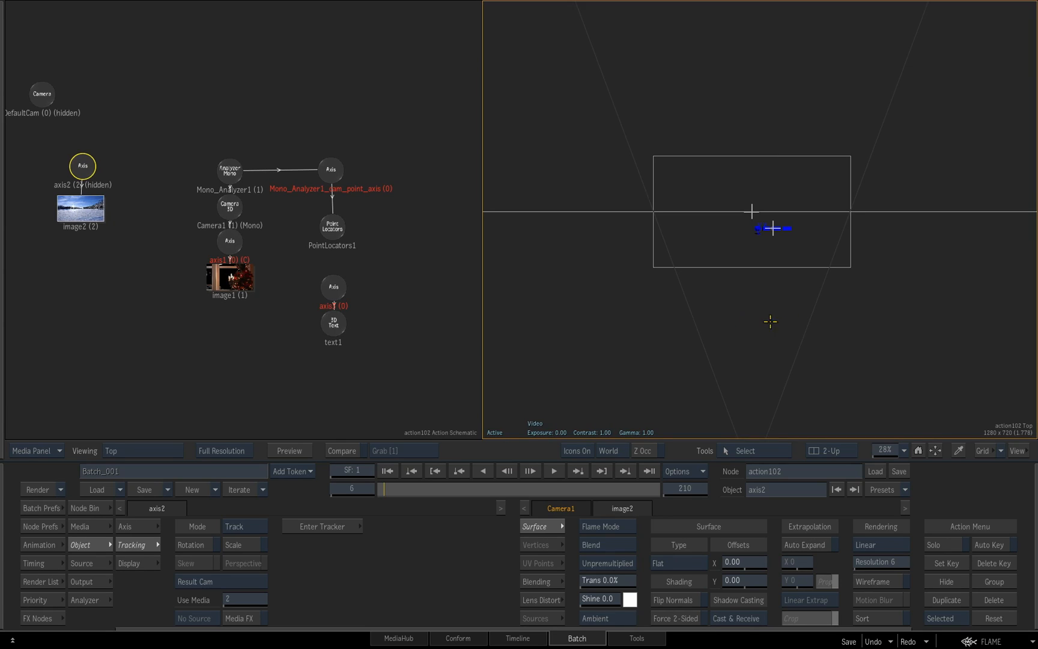
pyautogui.moveTo(800, 348); pyautogui.dragTo(546, 287)
pyautogui.moveTo(762, 310); pyautogui.dragTo(598, 345)
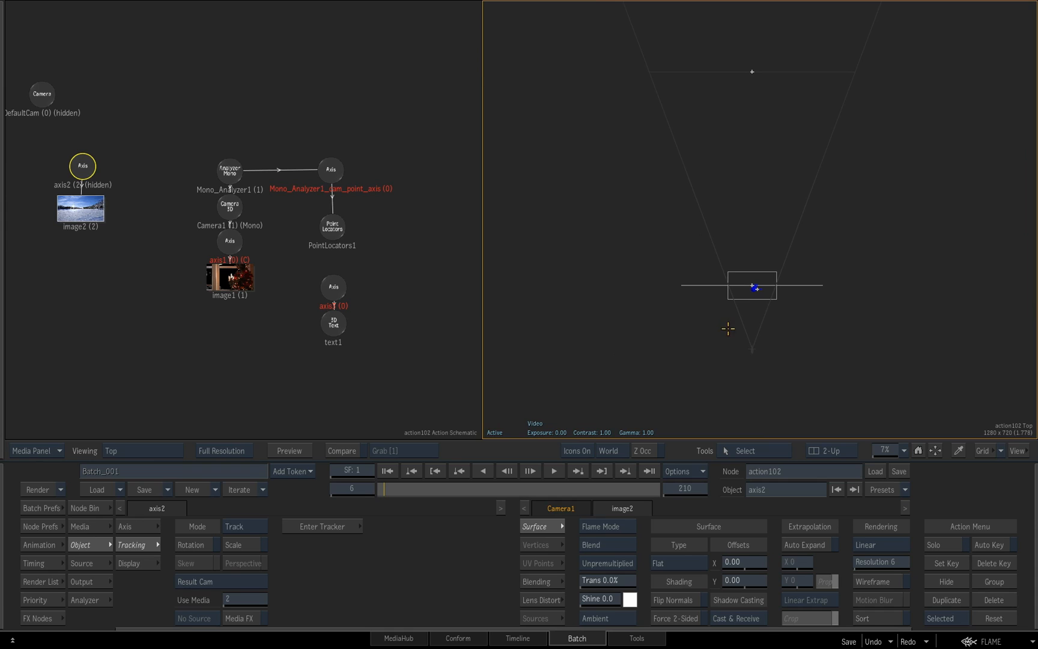
# Unhide axis2, the parent of the snow image, while keeping image2 visible
pyautogui.click(82, 165)
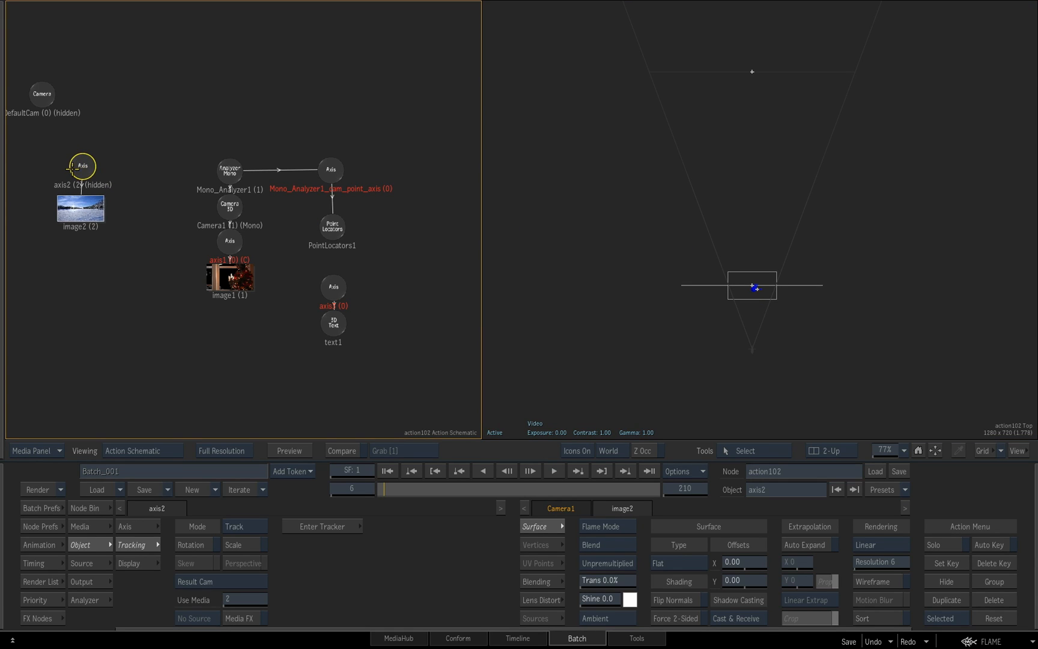
pyautogui.click(40, 149)
pyautogui.moveTo(35, 155); pyautogui.dragTo(120, 241)
pyautogui.press('h')
# Push axis2 back in Z to about -7468, behind the window plate, and return to the Camera1 composite
pyautogui.click(84, 165)
pyautogui.moveTo(753, 345); pyautogui.dragTo(747, 92)
pyautogui.moveTo(760, 134); pyautogui.dragTo(766, 183)
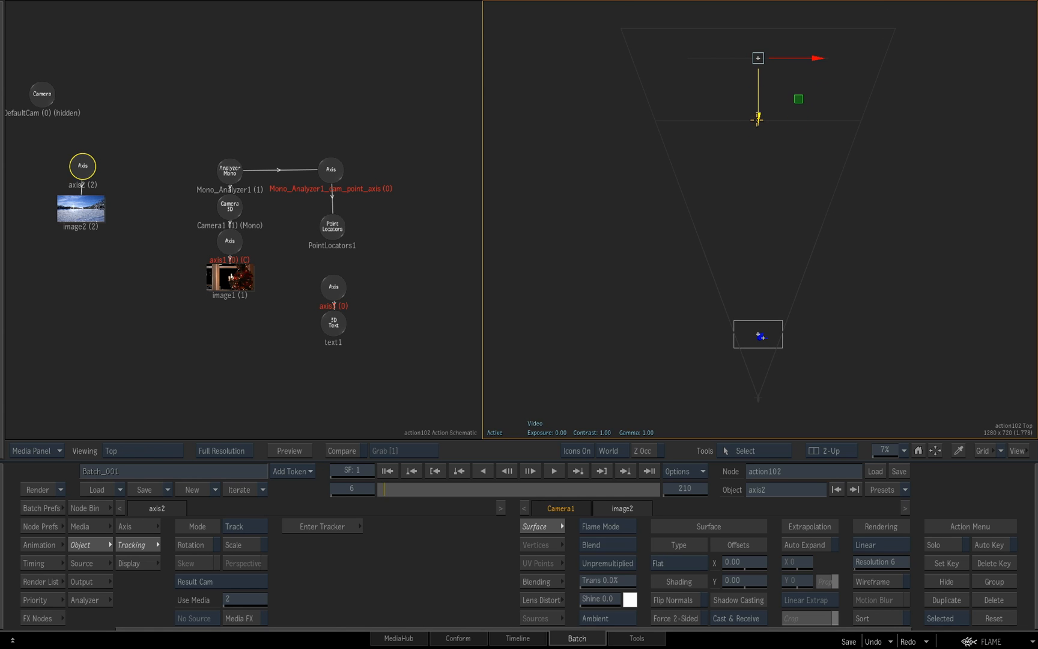
pyautogui.press('F1')
pyautogui.moveTo(762, 266); pyautogui.dragTo(819, 251)
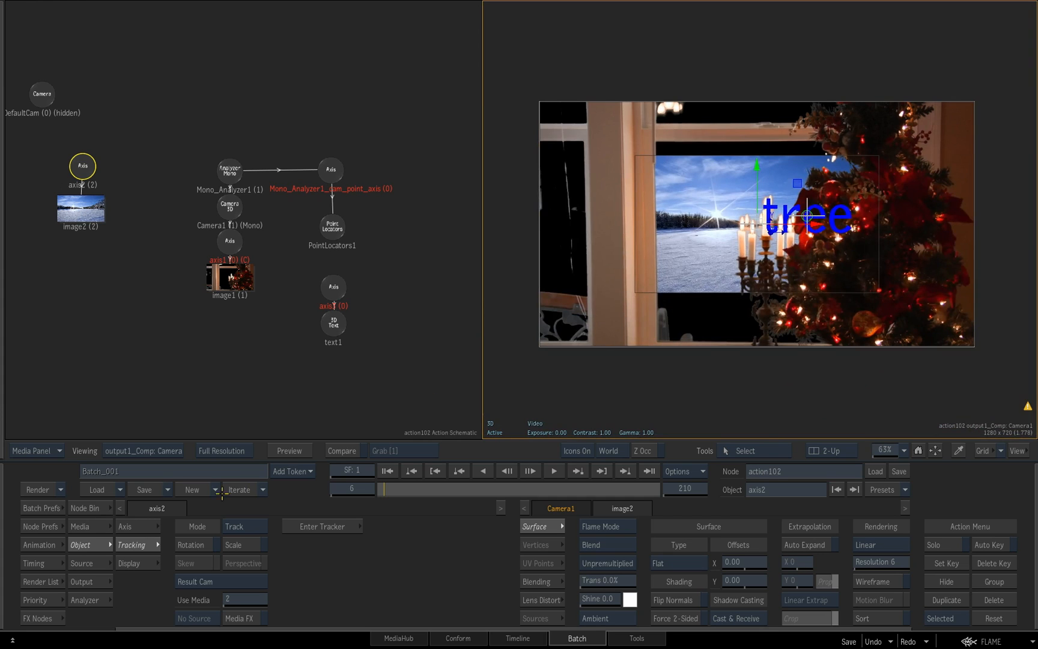
# Scale the snow image's axis2 proportionally to 205
pyautogui.click(88, 172)
pyautogui.click(139, 526)
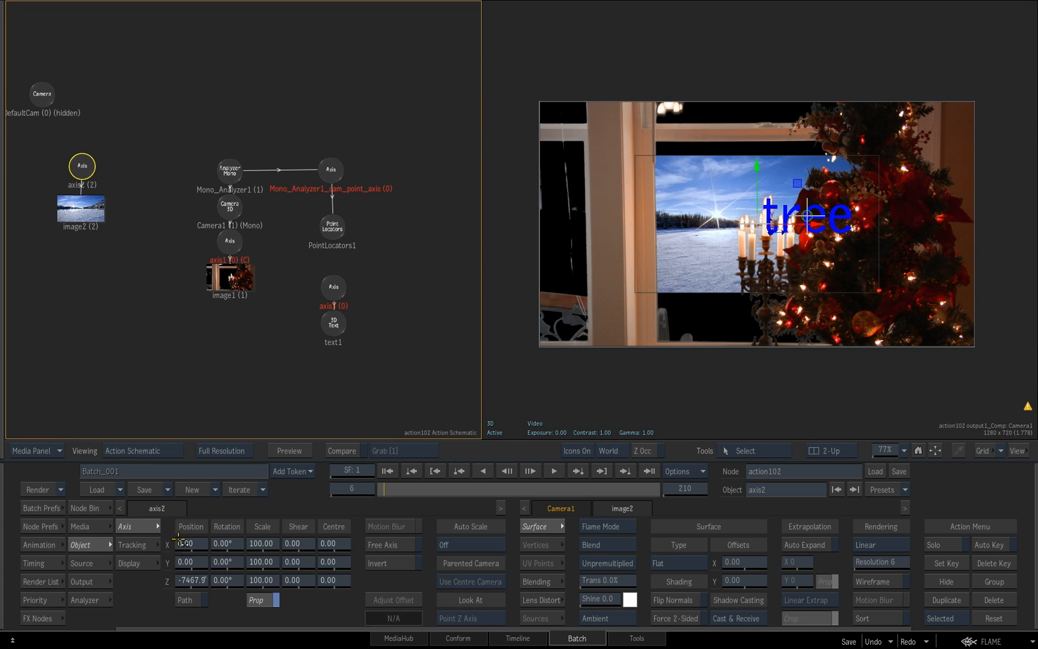
pyautogui.moveTo(261, 543); pyautogui.dragTo(280, 543)
pyautogui.moveTo(303, 547); pyautogui.dragTo(332, 509)
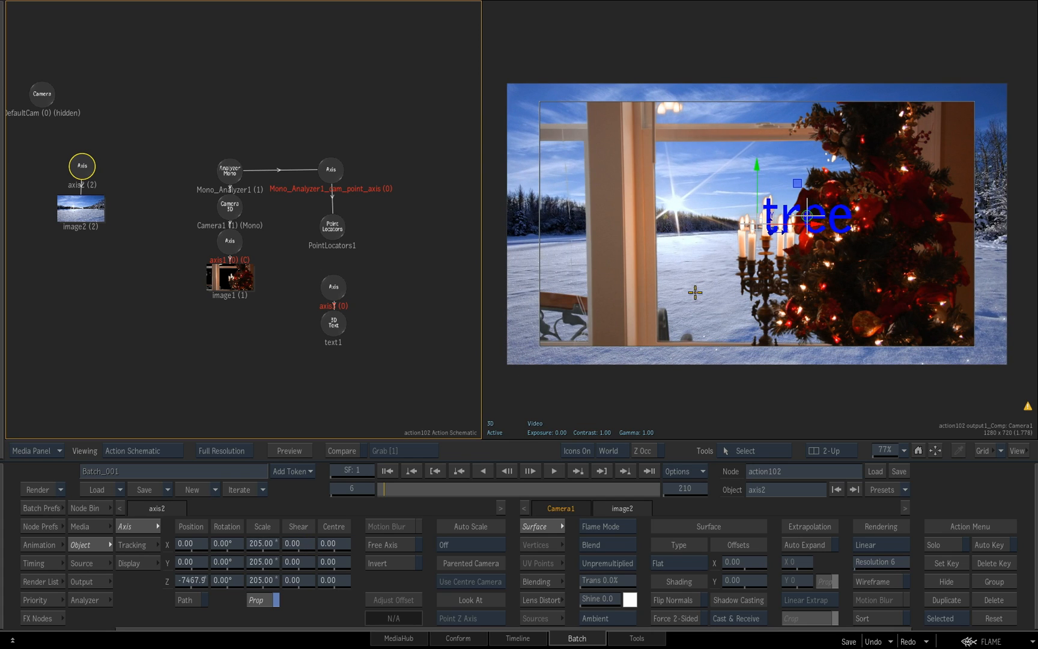
# In the Top view at frame 210, move axis2 to about 1802 in X and scale it to 230
pyautogui.press('F5')
pyautogui.moveTo(740, 318); pyautogui.dragTo(735, 317)
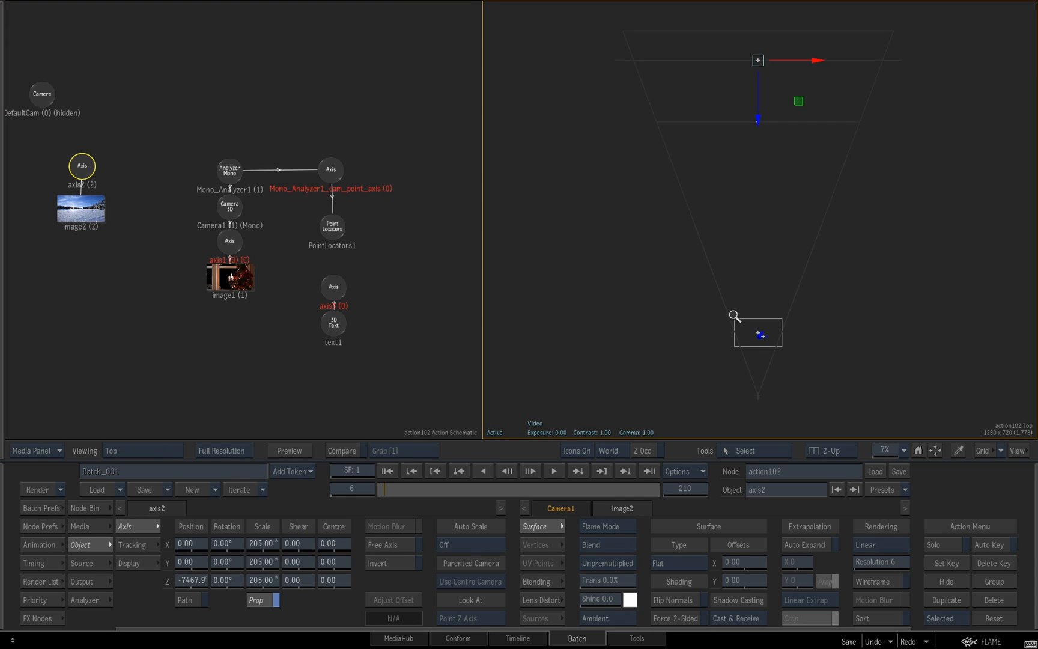
pyautogui.moveTo(395, 488); pyautogui.dragTo(768, 498)
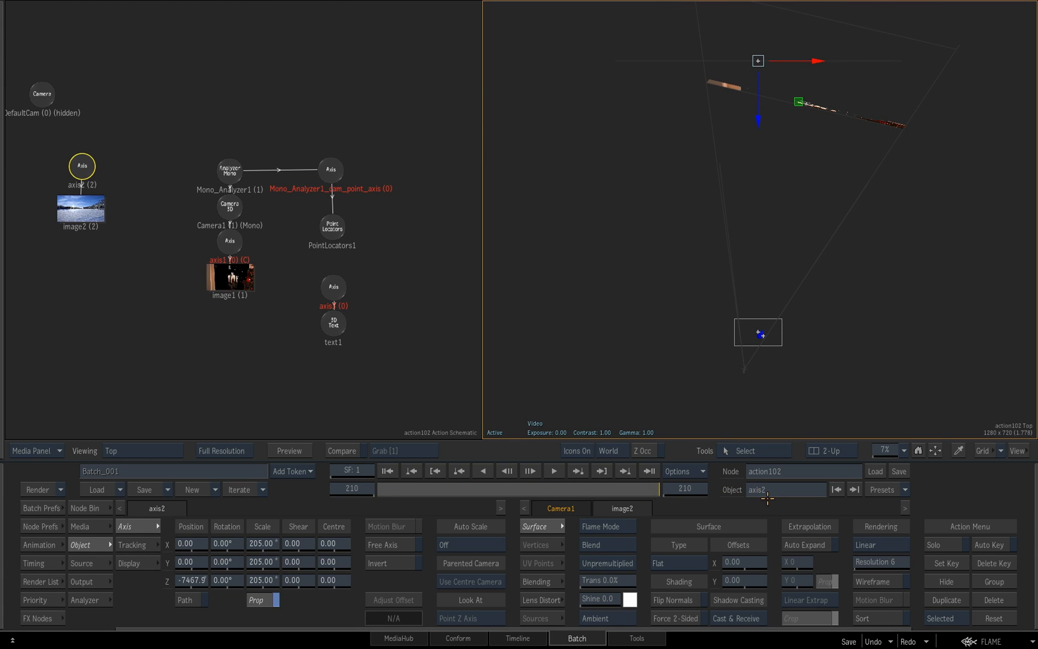
pyautogui.moveTo(796, 68); pyautogui.dragTo(875, 72)
pyautogui.moveTo(256, 543); pyautogui.dragTo(283, 542)
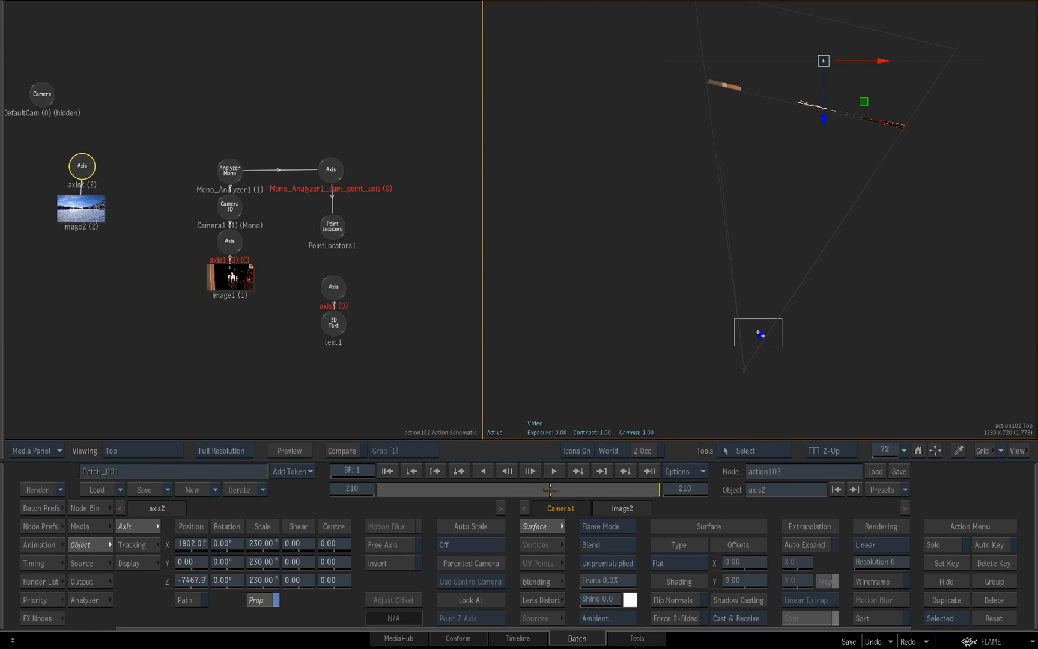
# Scale axis2 to 268, position it at about X 491 and Z -7170, and view the composite at frame 1
pyautogui.moveTo(648, 488); pyautogui.dragTo(445, 485)
pyautogui.click(436, 471)
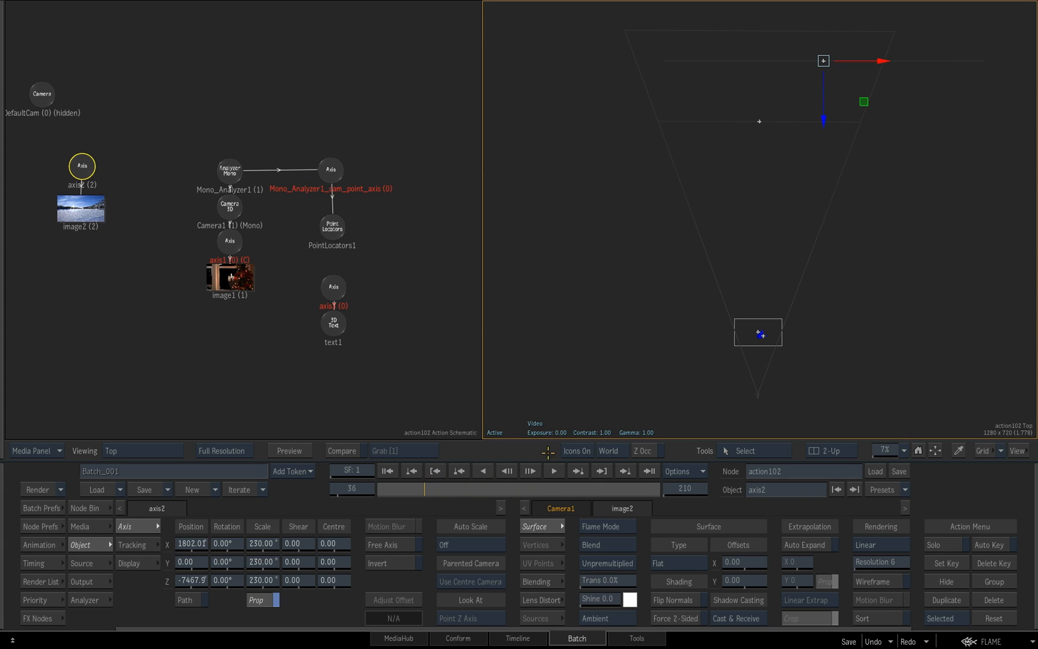
pyautogui.moveTo(266, 543); pyautogui.dragTo(289, 544)
pyautogui.moveTo(874, 60); pyautogui.dragTo(825, 60)
pyautogui.moveTo(777, 119); pyautogui.dragTo(777, 130)
pyautogui.moveTo(346, 486)
pyautogui.mouseDown()
pyautogui.moveTo(749, 464)
pyautogui.moveTo(376, 469)
pyautogui.mouseUp()
pyautogui.press('F4')
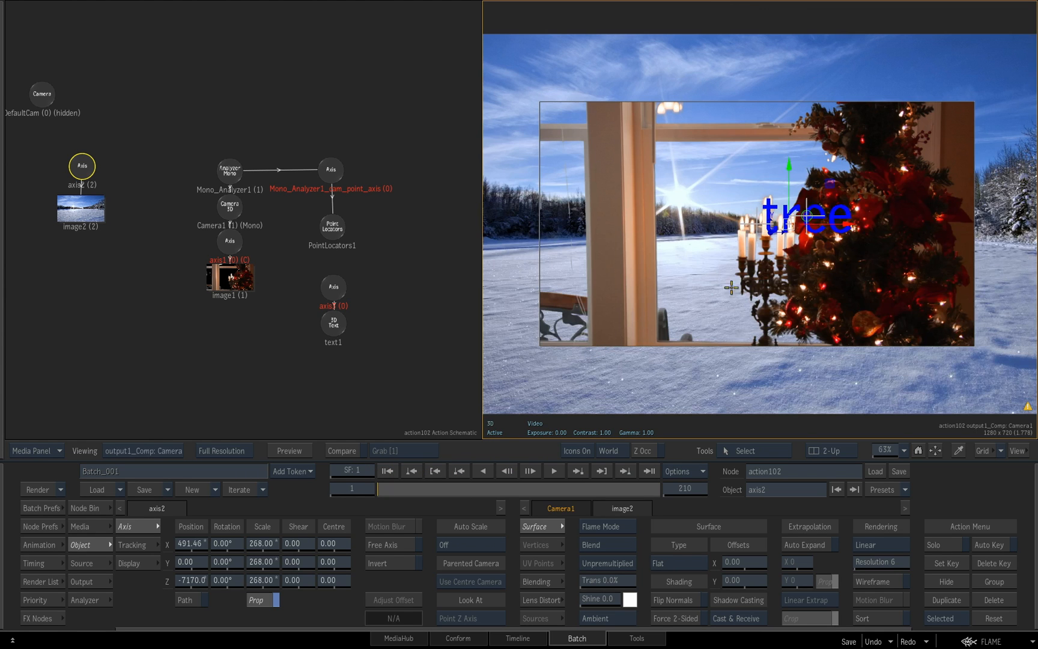
pyautogui.moveTo(746, 287)
pyautogui.mouseDown()
pyautogui.moveTo(753, 274)
pyautogui.moveTo(730, 287)
pyautogui.mouseUp()
pyautogui.press('F4')
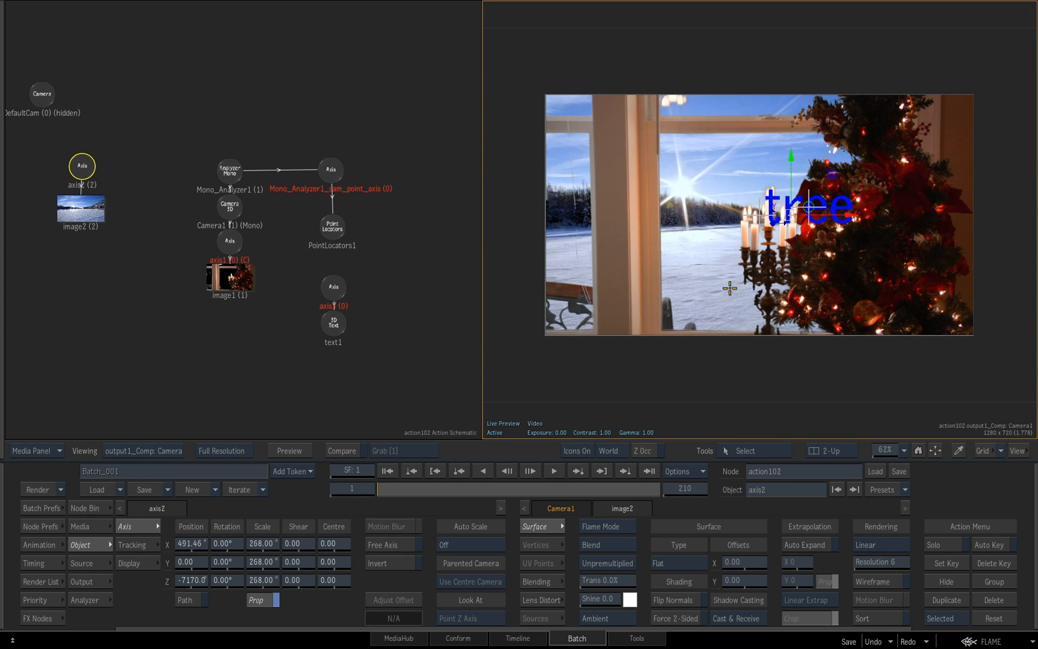
# Hide the 3D text text1 and scrub the composite to check how the snow background tracks with the window
pyautogui.click(334, 324)
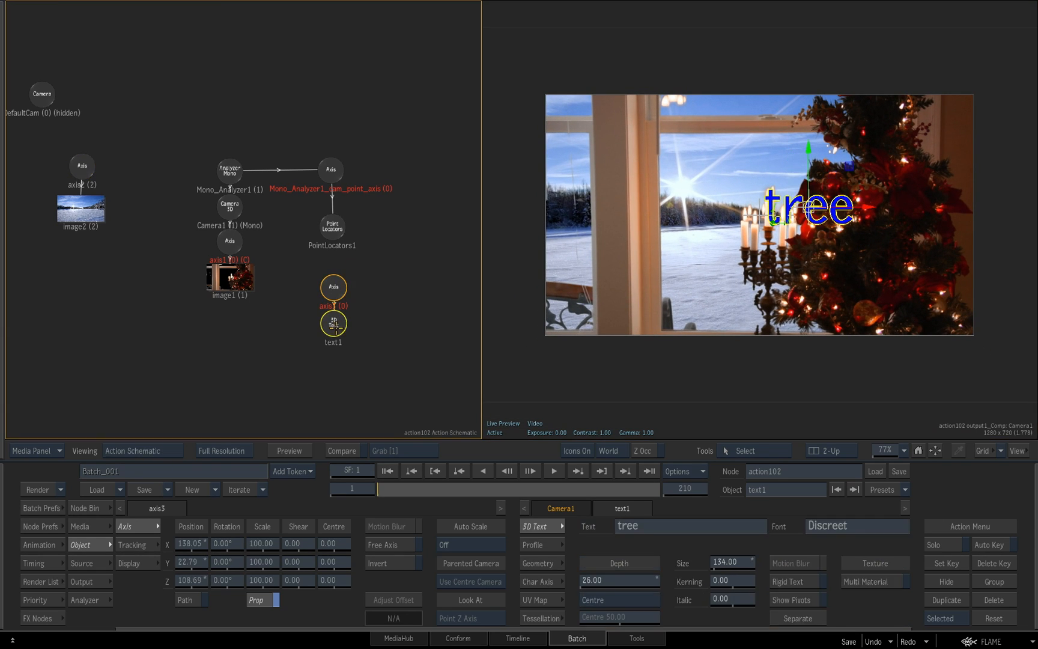
pyautogui.press('h')
pyautogui.moveTo(386, 489); pyautogui.dragTo(342, 492)
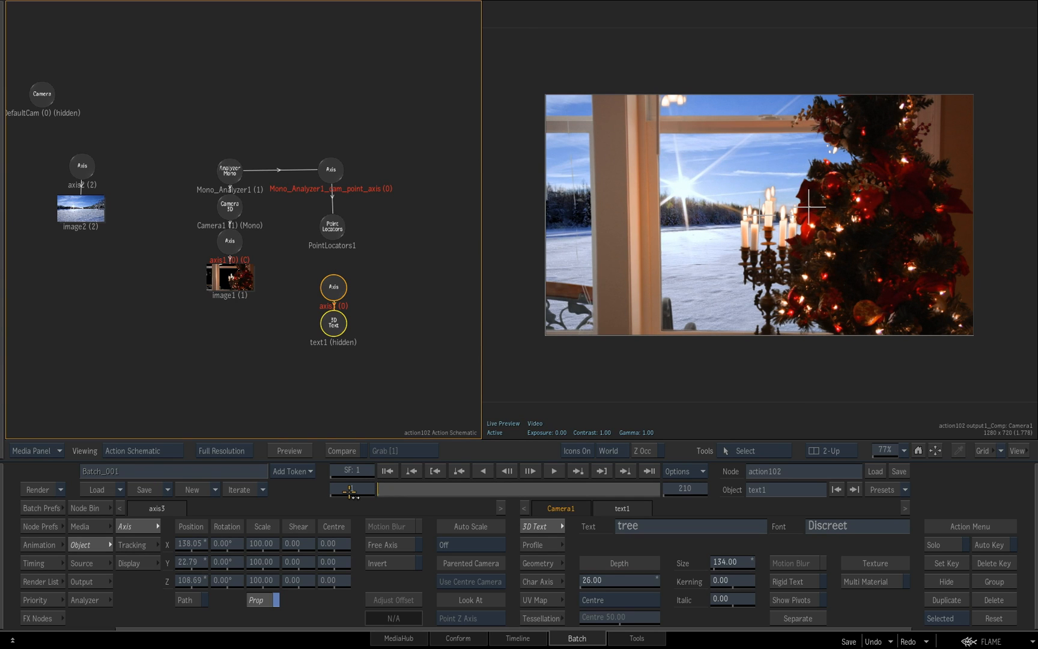
pyautogui.moveTo(480, 489); pyautogui.dragTo(384, 472)
# Select Camera1 in the Action schematic to review its settings alongside the composite
pyautogui.moveTo(198, 212); pyautogui.dragTo(167, 212)
pyautogui.moveTo(184, 213); pyautogui.dragTo(252, 239)
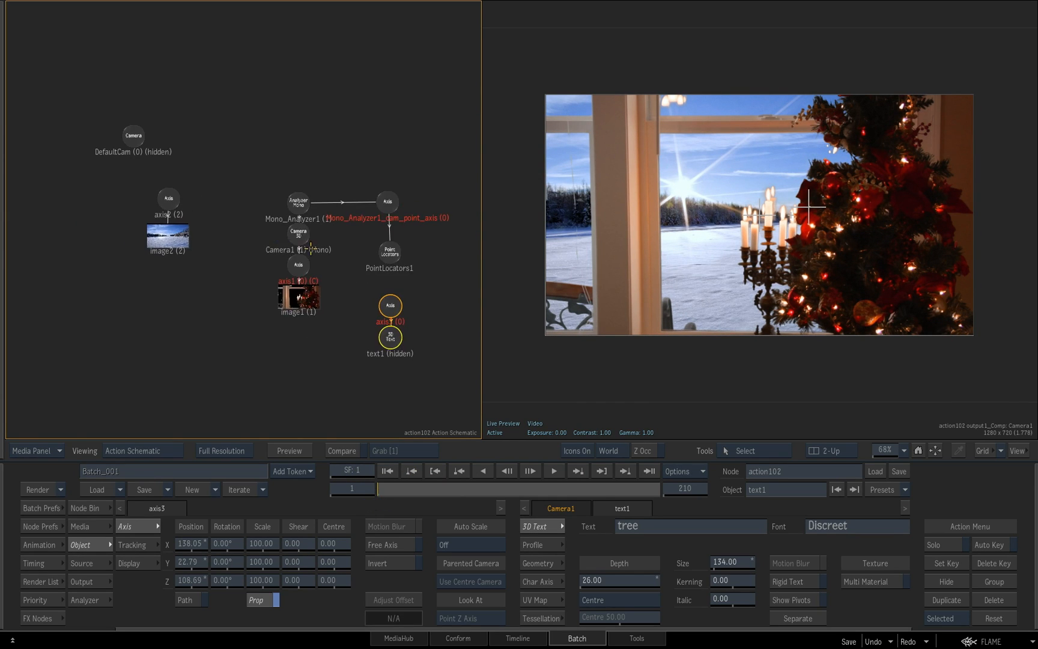
pyautogui.click(301, 234)
pyautogui.moveTo(713, 392); pyautogui.dragTo(732, 382)
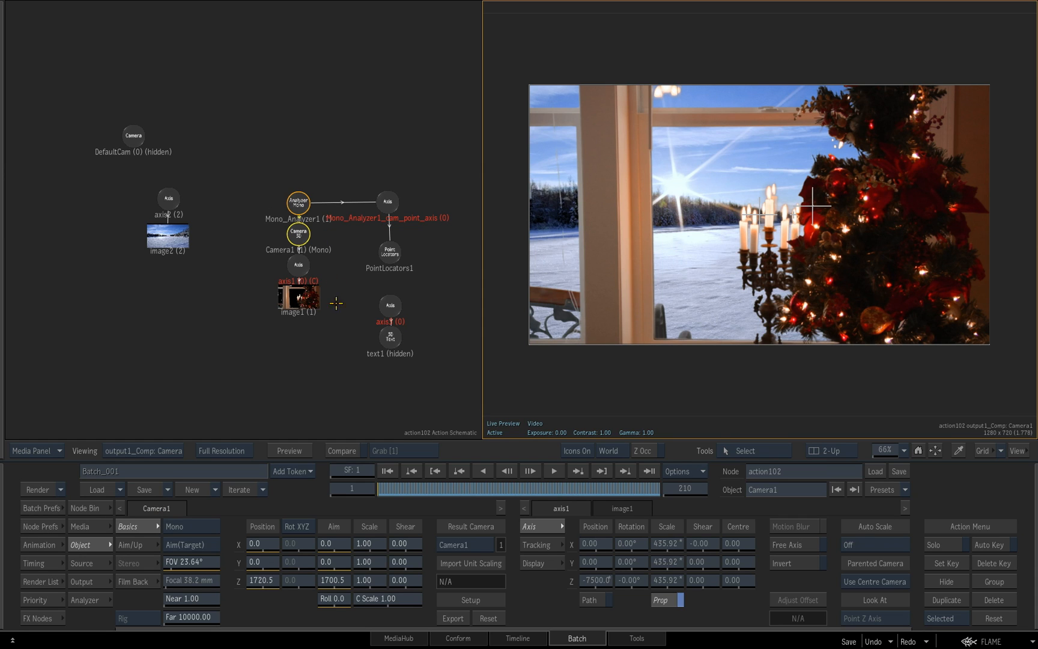
# Check the Action's outgoing connections in Batch, return to the Action, and view its output3 Comp and output2 Matte layers
pyautogui.press('Escape')
pyautogui.moveTo(416, 321); pyautogui.dragTo(292, 321)
pyautogui.doubleClick(292, 223)
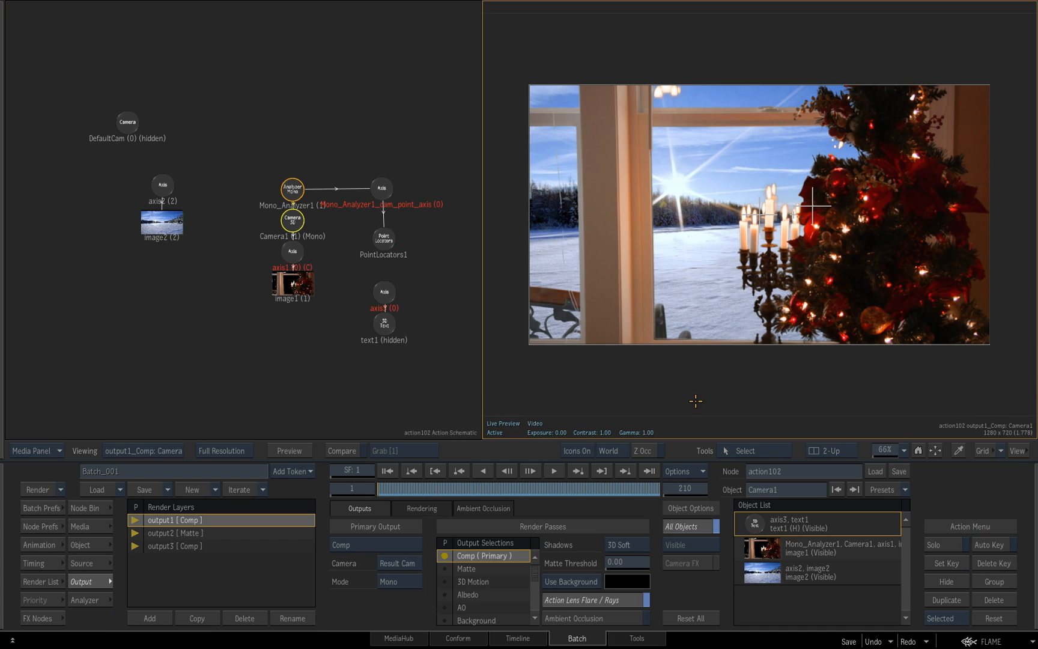
pyautogui.press('F4')
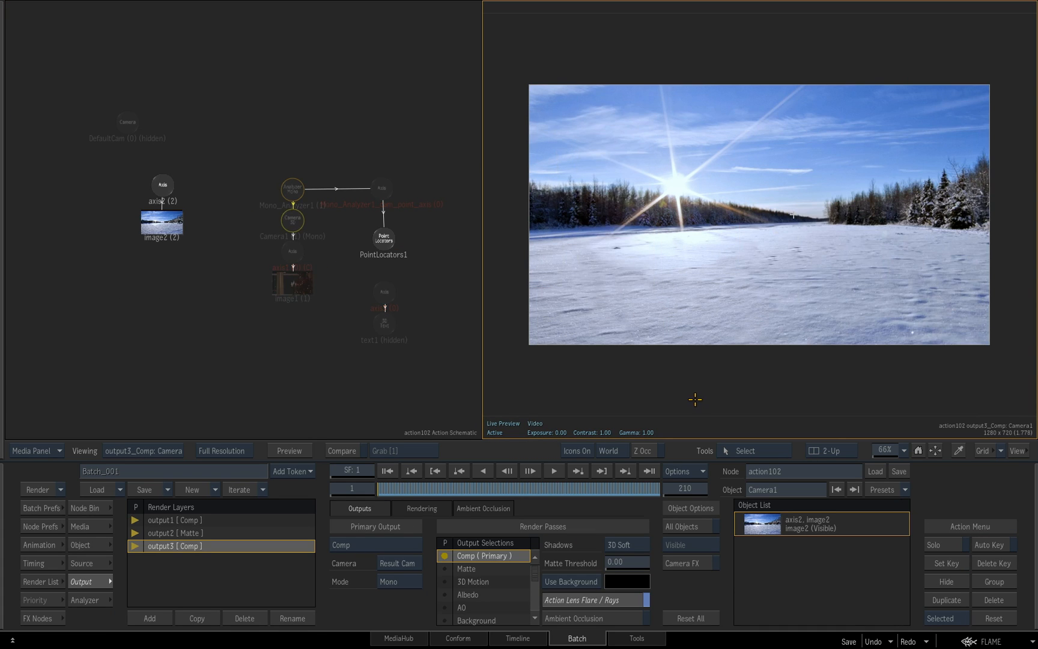
pyautogui.press('F4')
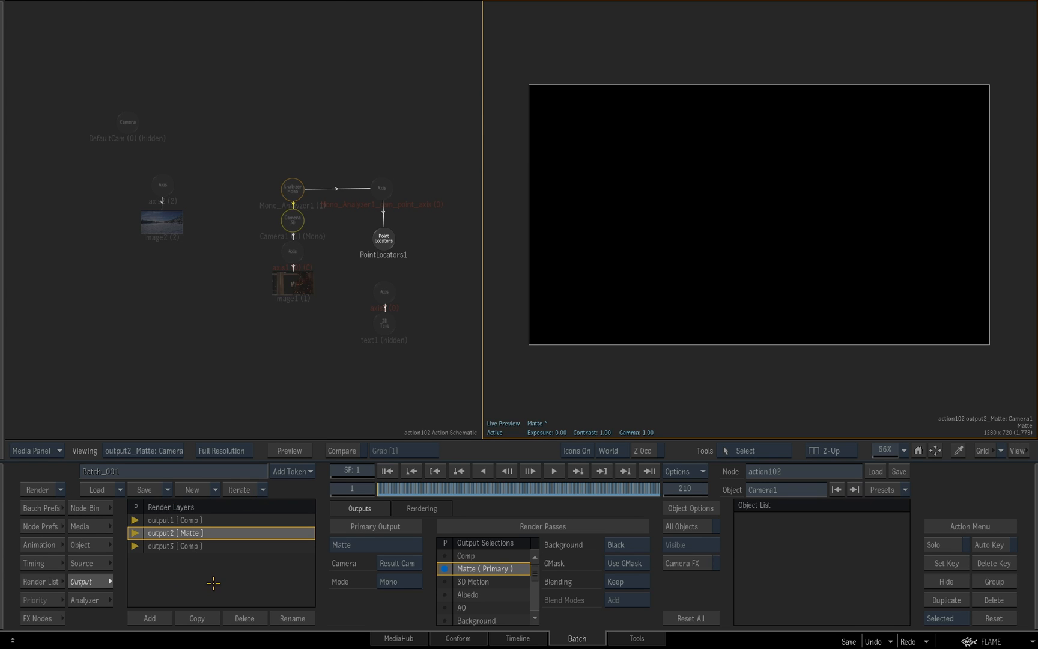
# Assign the keyed window plate image1 to the output2 Matte render layer
pyautogui.press('o')
pyautogui.click(387, 247)
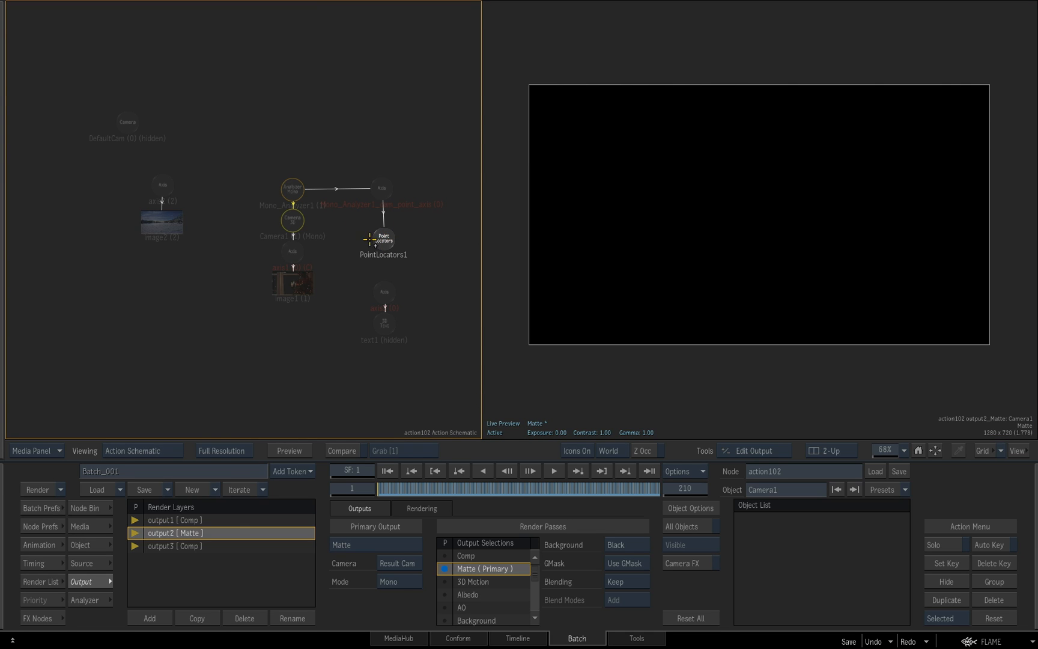
pyautogui.click(292, 280)
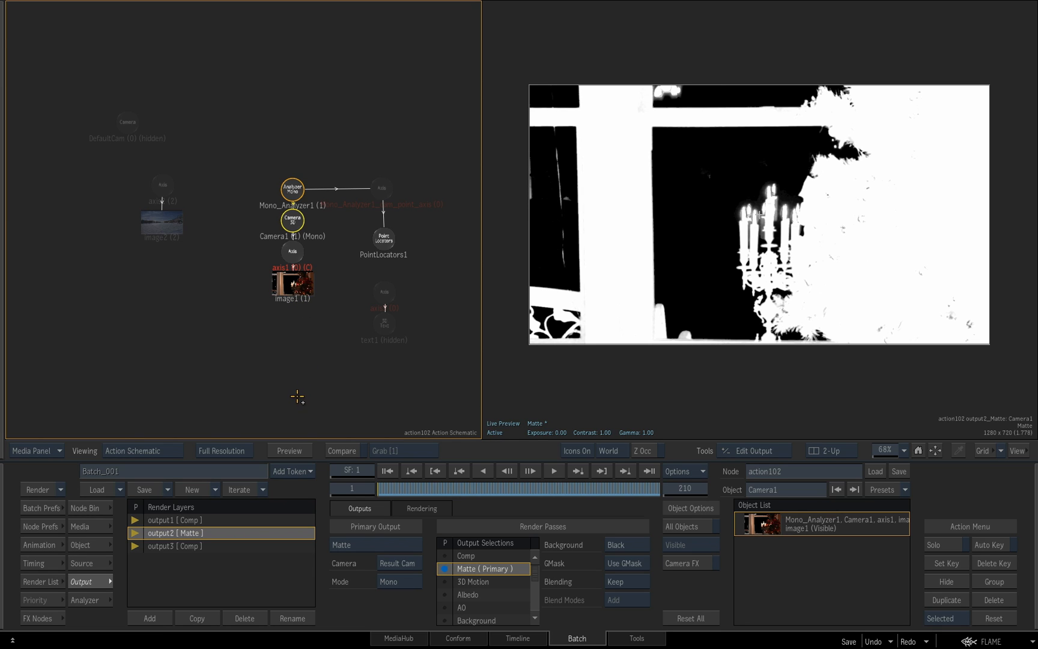
pyautogui.press('m')
# Cycle through the Action outputs to compare the full composite with the window matte
pyautogui.press('F4')
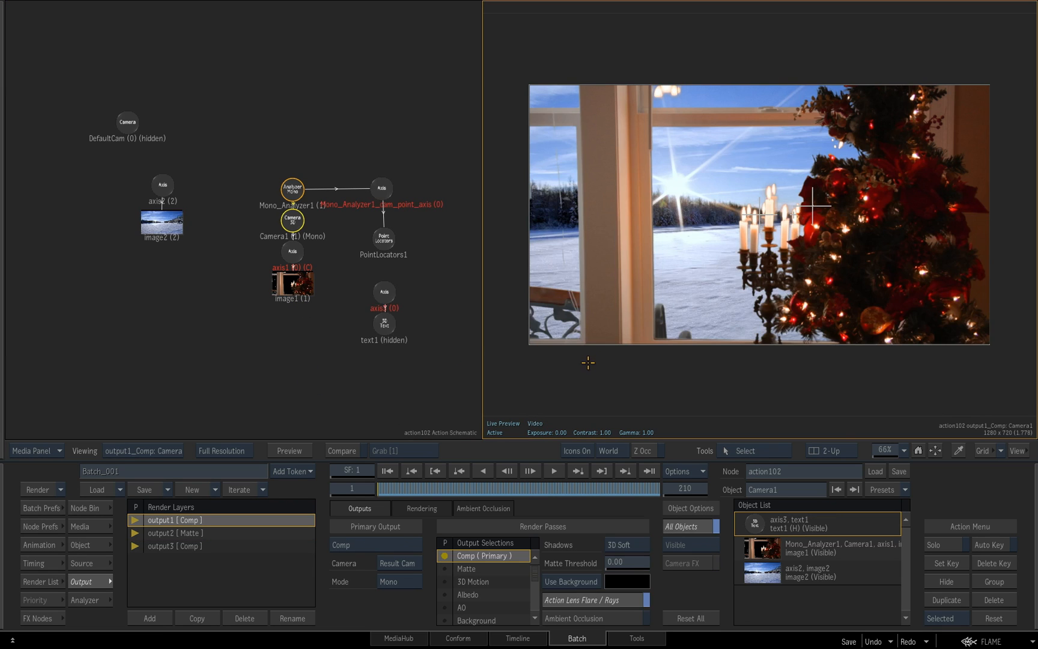
pyautogui.press('F4')
pyautogui.press('F4')
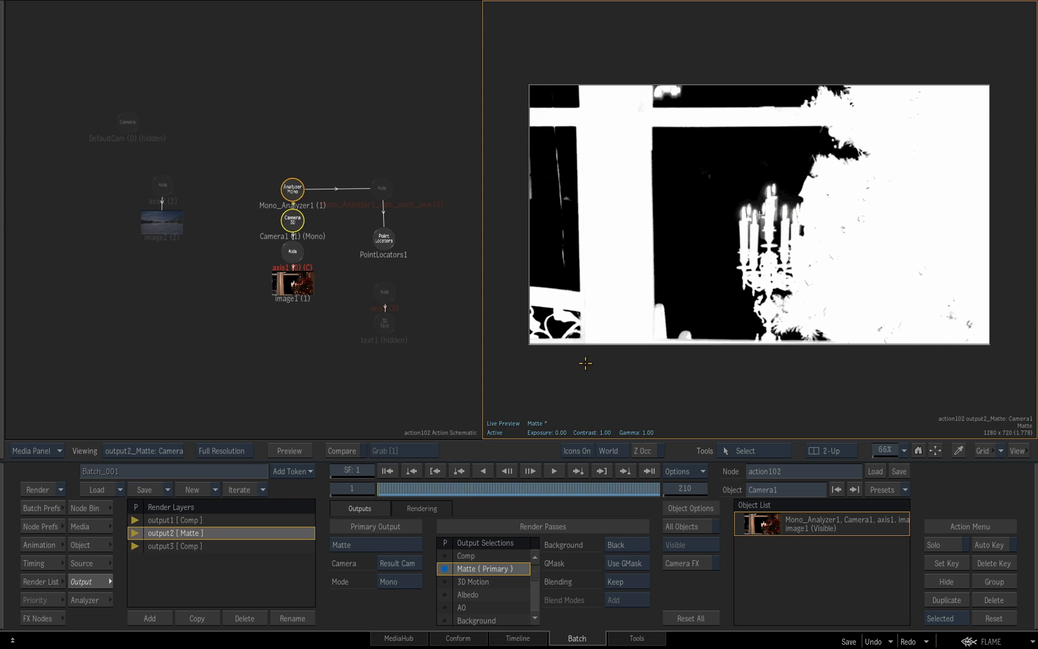
pyautogui.press('F4')
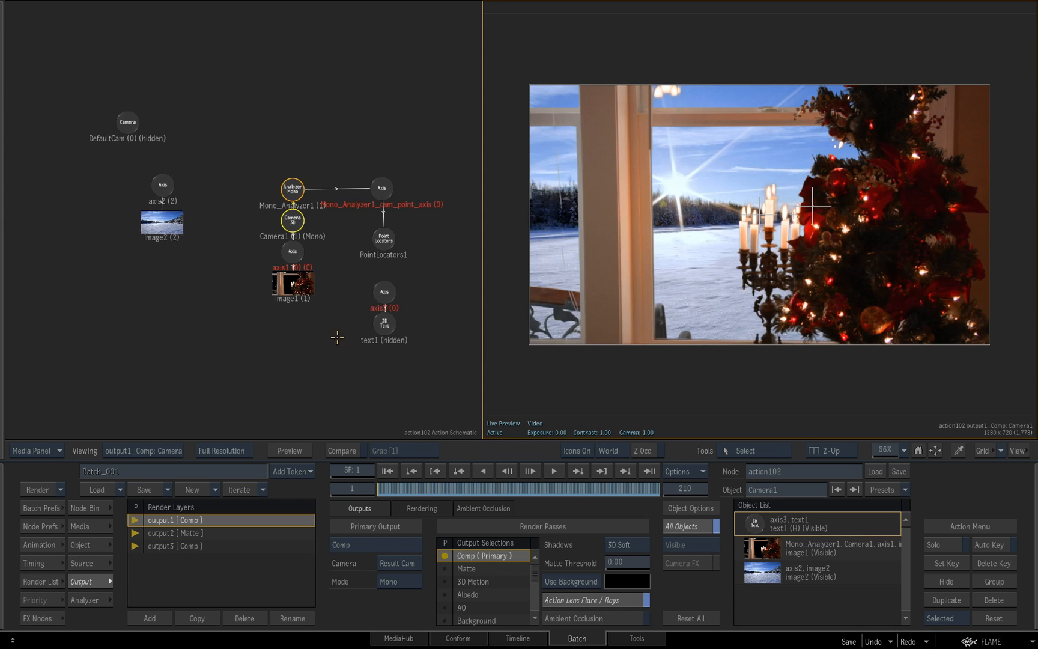
# Return to the Batch schematic, select the crok_lightwrap_01 Matchbox node and shift it slightly closer to the Action
pyautogui.press('Escape')
pyautogui.moveTo(384, 351); pyautogui.dragTo(299, 338)
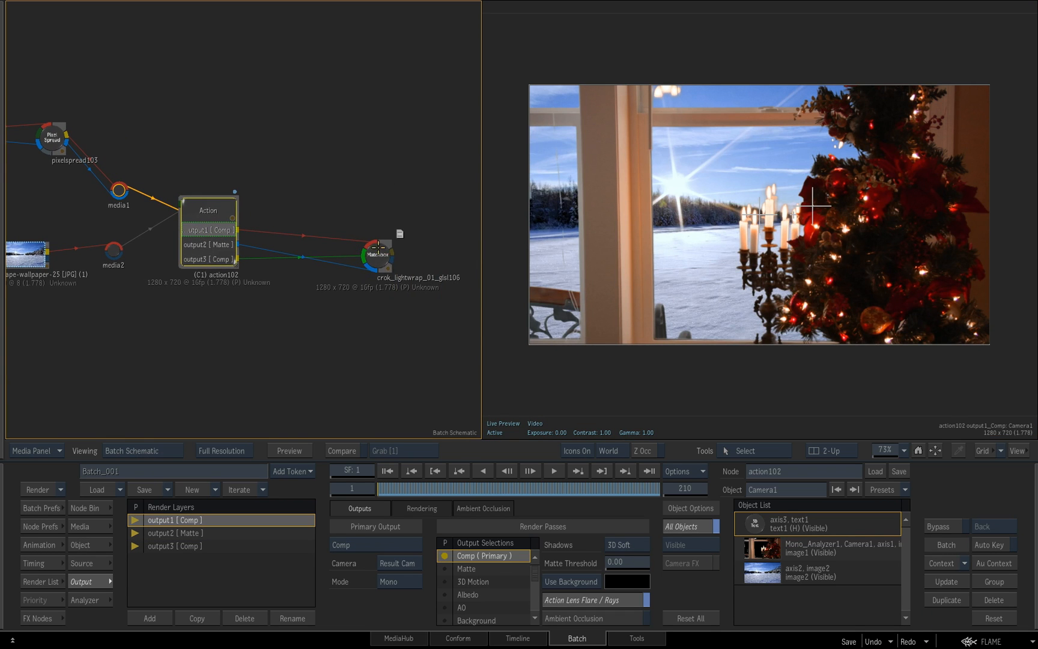
pyautogui.click(378, 257)
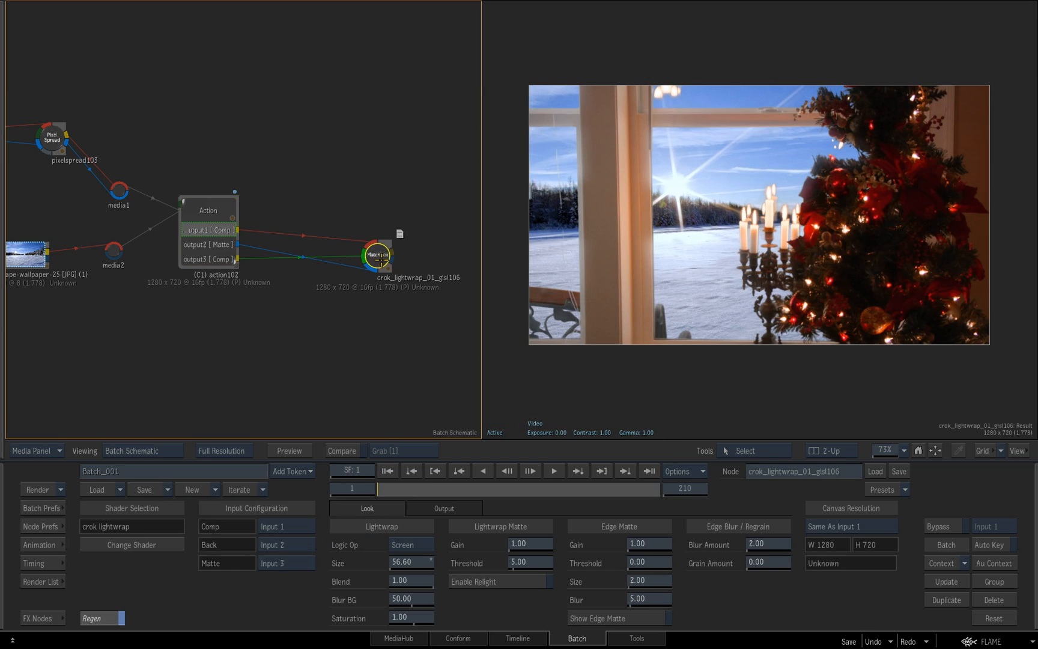
pyautogui.moveTo(377, 258); pyautogui.dragTo(377, 263)
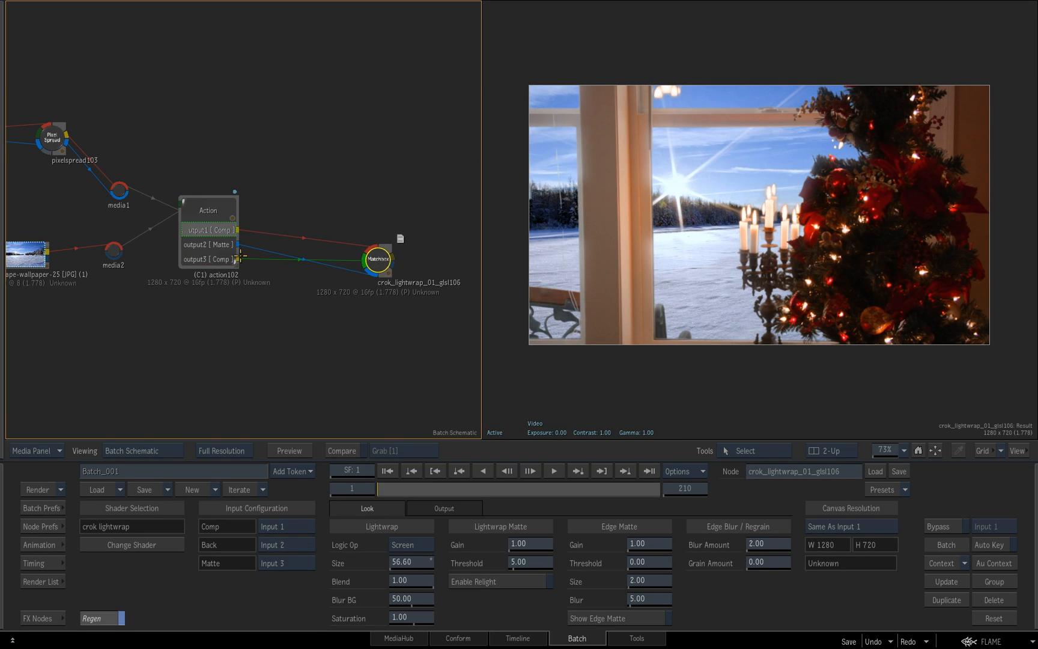
pyautogui.moveTo(378, 259); pyautogui.dragTo(368, 256)
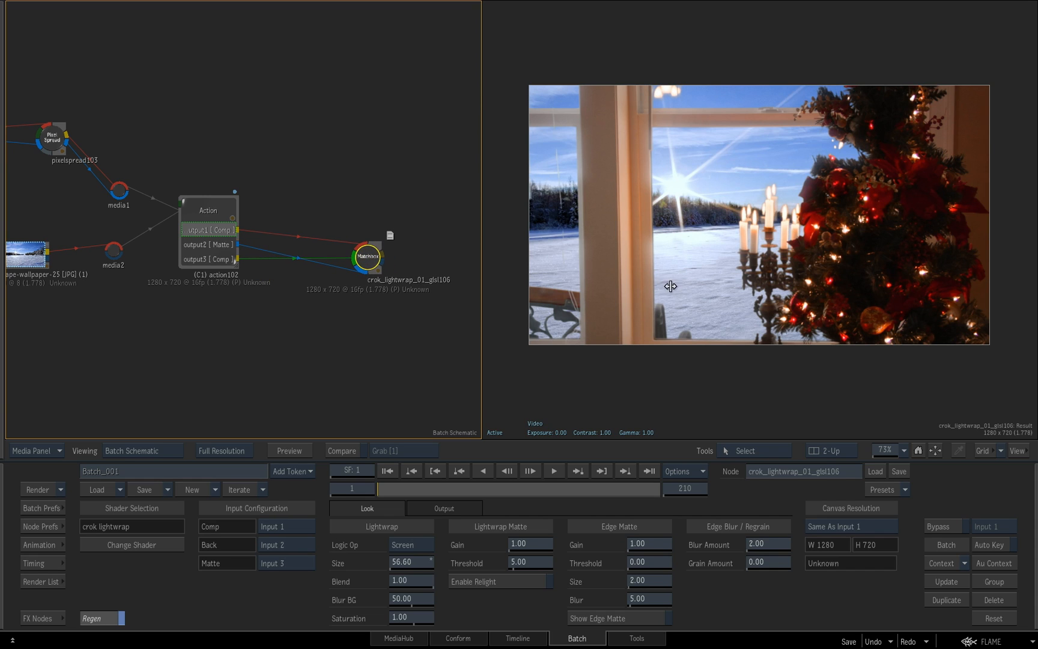
# Compare the lightwrap Result with its OutMatte and its input, scrub the shot, and review the other setups in the Batch schematic
pyautogui.press('F4')
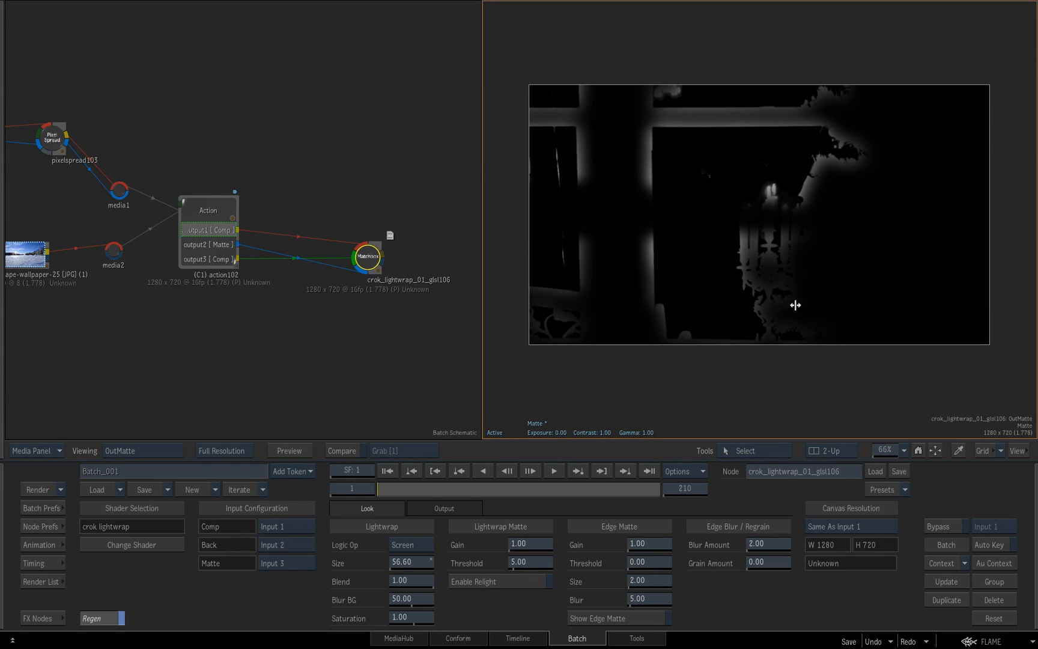
pyautogui.press('F4')
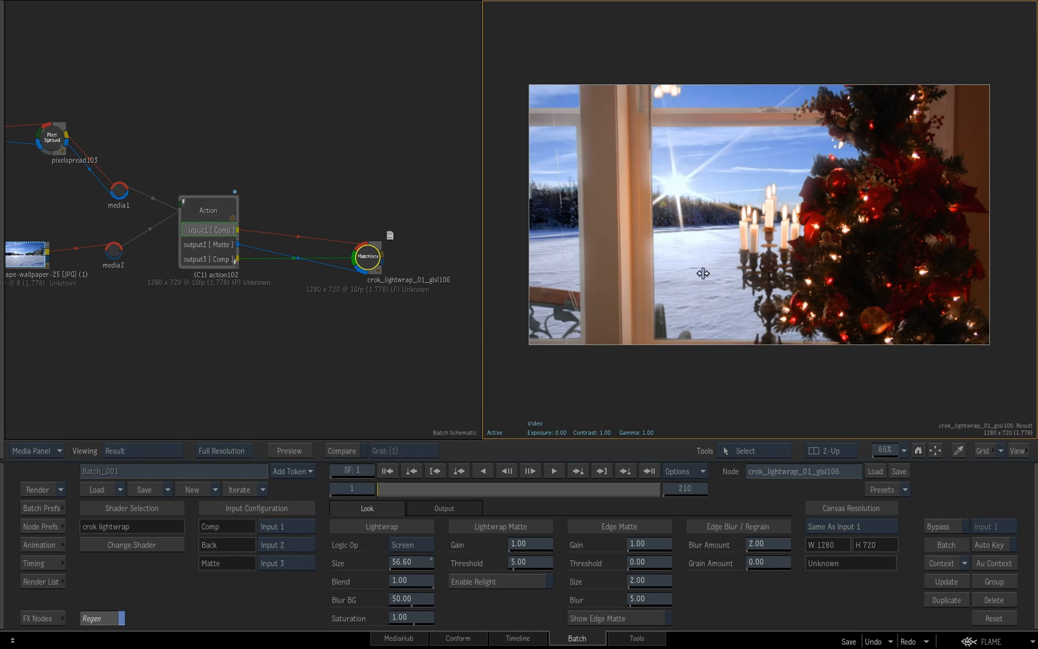
pyautogui.press('F1')
pyautogui.press('F4')
pyautogui.press('F1')
pyautogui.press('F4')
pyautogui.press('F1')
pyautogui.press('F4')
pyautogui.moveTo(715, 301); pyautogui.dragTo(744, 299)
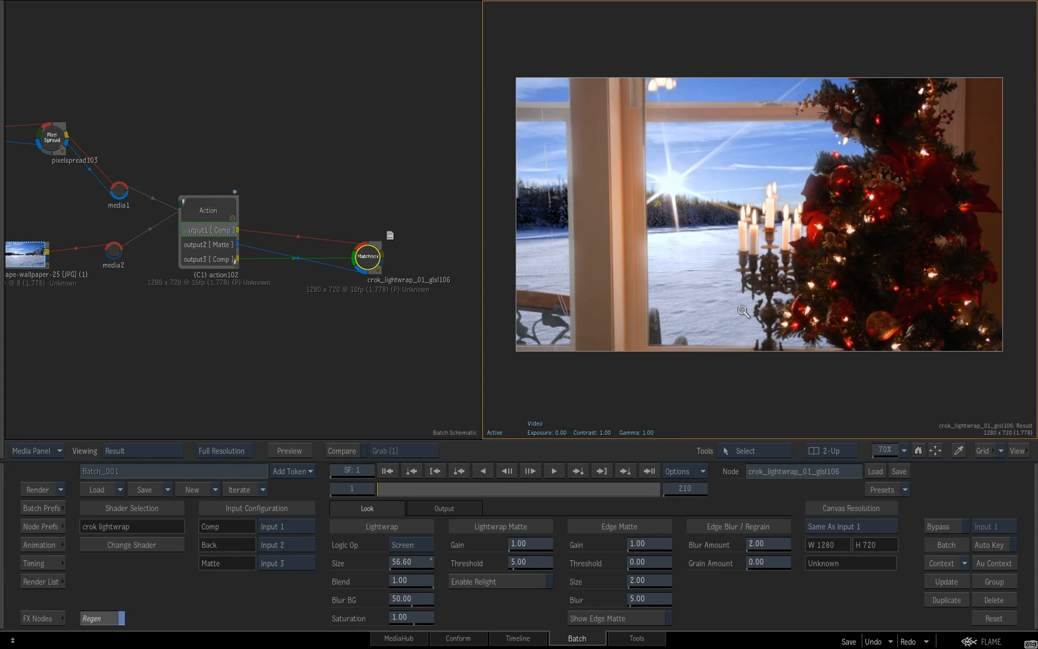
pyautogui.moveTo(394, 488)
pyautogui.mouseDown()
pyautogui.moveTo(658, 488)
pyautogui.moveTo(483, 487)
pyautogui.moveTo(467, 473)
pyautogui.moveTo(661, 473)
pyautogui.moveTo(658, 484)
pyautogui.moveTo(378, 487)
pyautogui.mouseUp()
pyautogui.moveTo(391, 355); pyautogui.dragTo(396, 253)
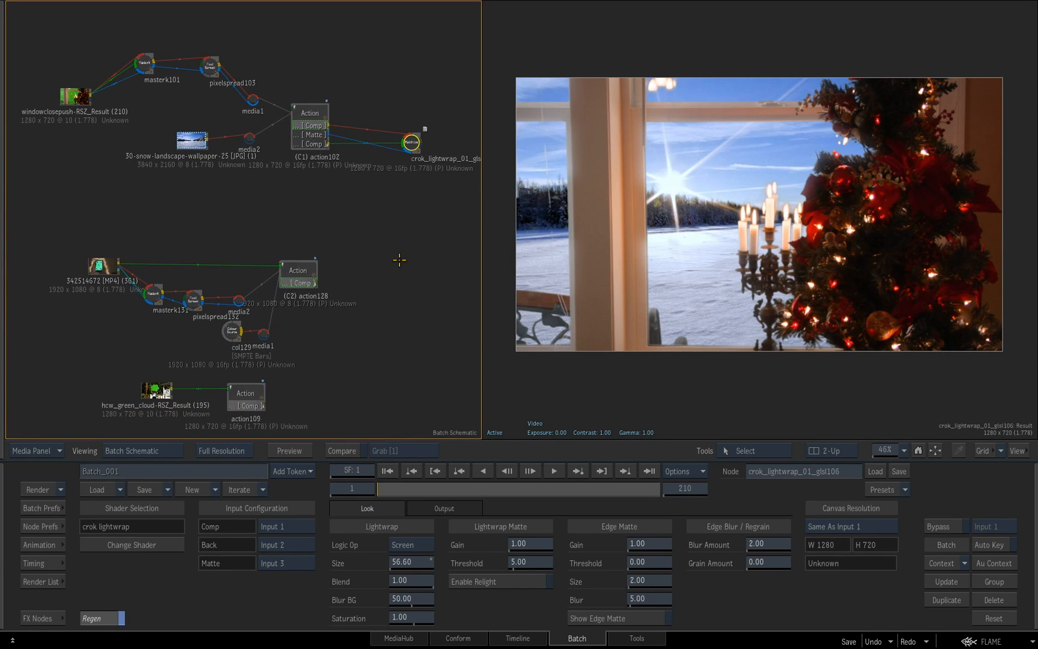